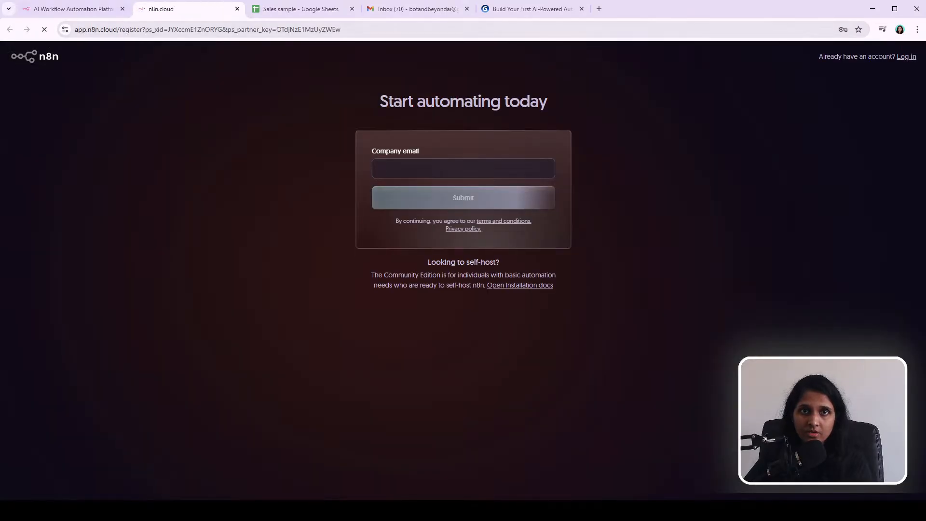
Step: Close the existing n8n.cloud sign-up tab, keeping the n8n.io homepage open
click(89, 10)
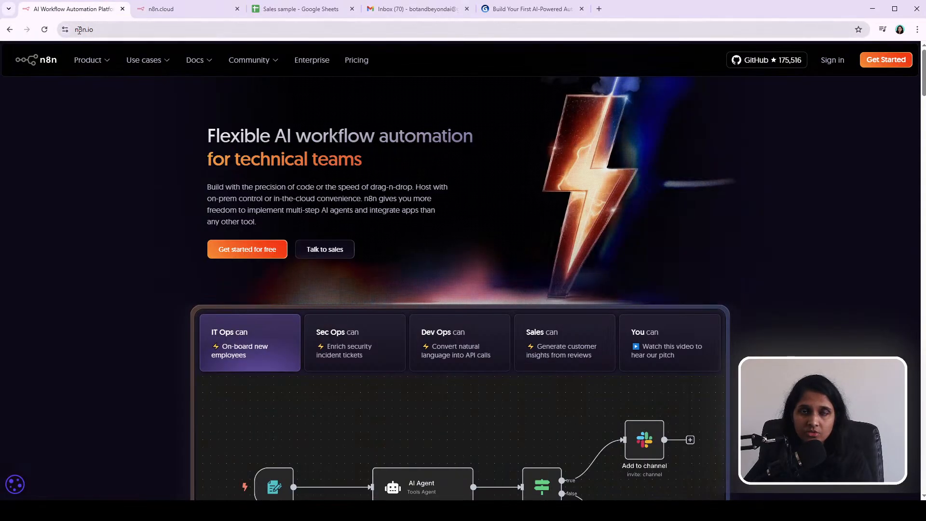
click(106, 31)
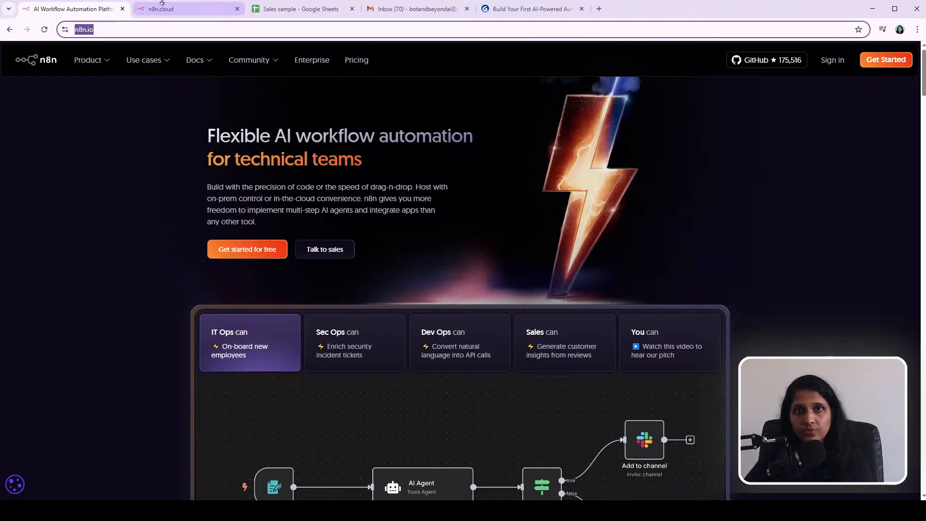
click(237, 9)
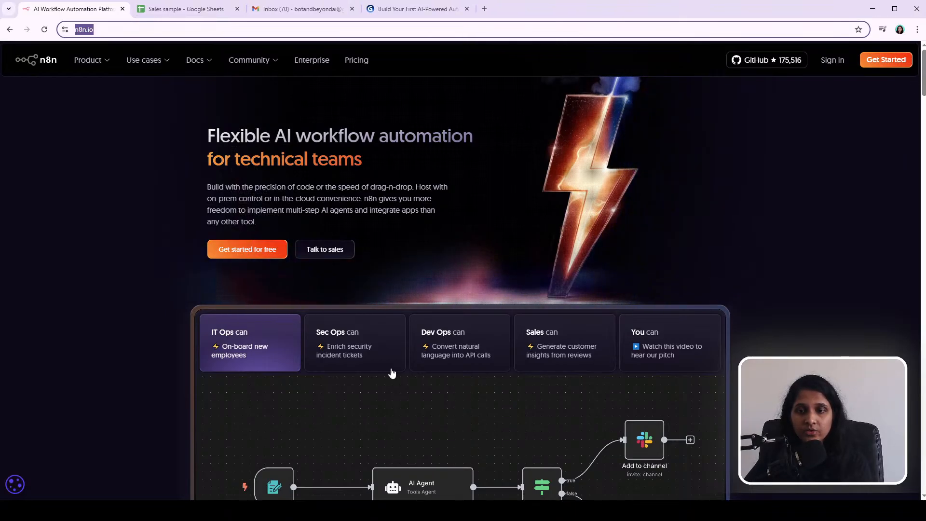
Step: Page through the presentation slides outlining the workflow to be built
click(420, 14)
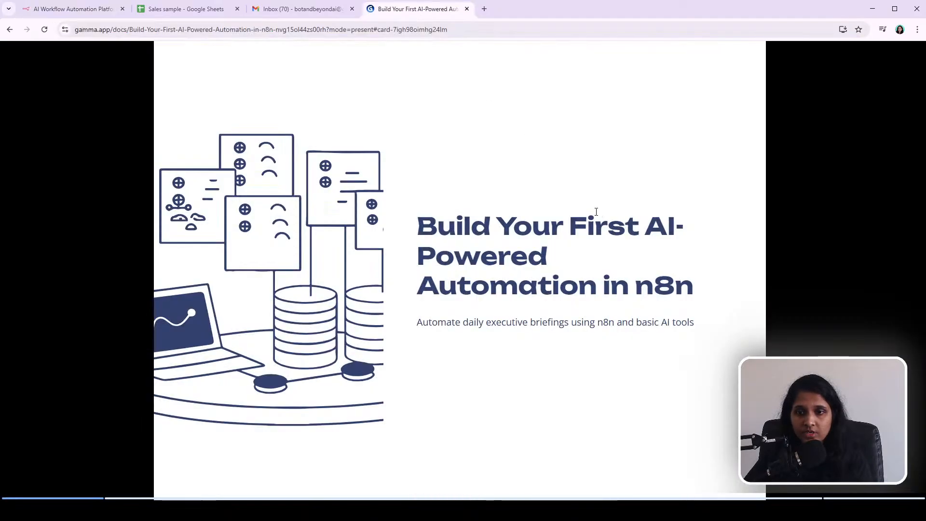
key(Right)
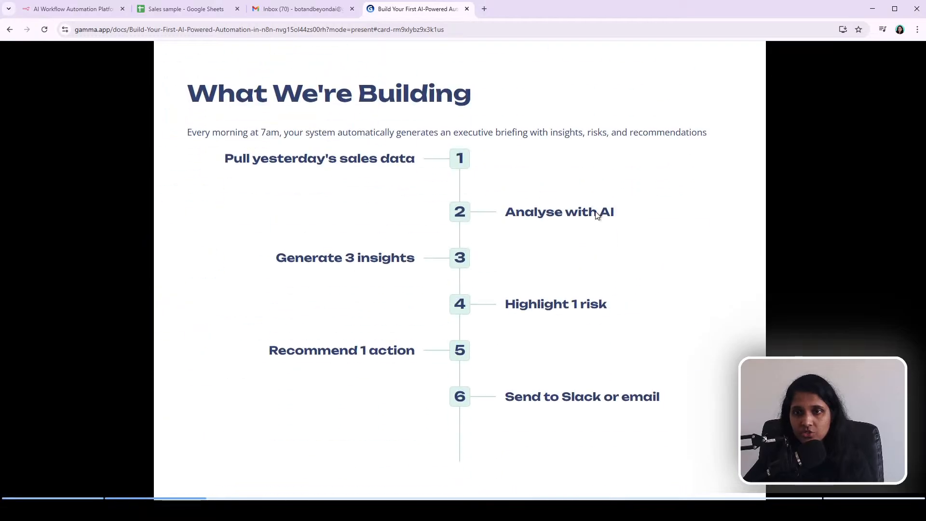
key(Right)
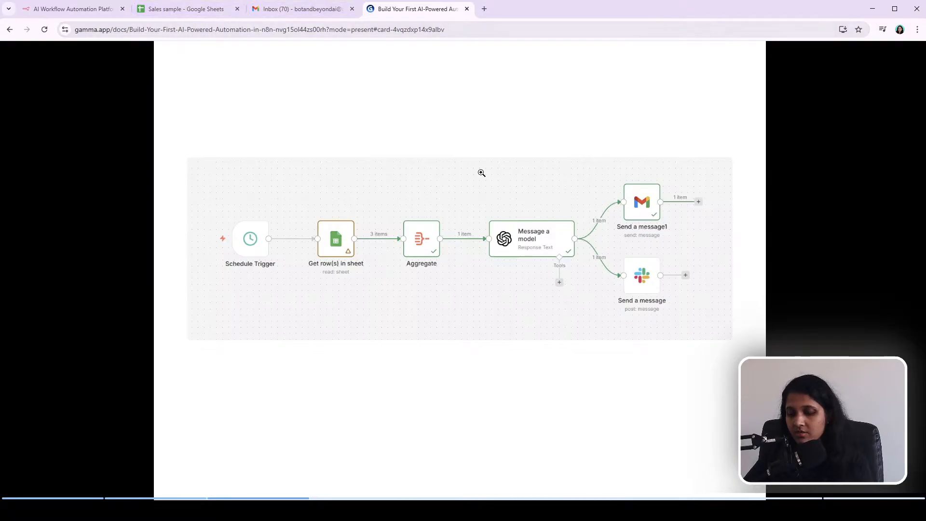
key(Left)
Step: Start a free n8n sign-up from the homepage and submit the company e-mail address
click(51, 10)
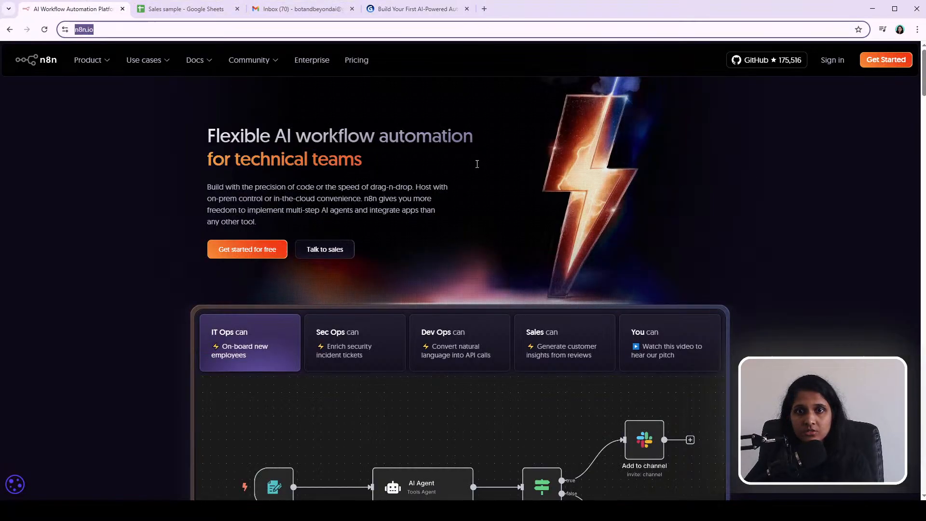
click(267, 250)
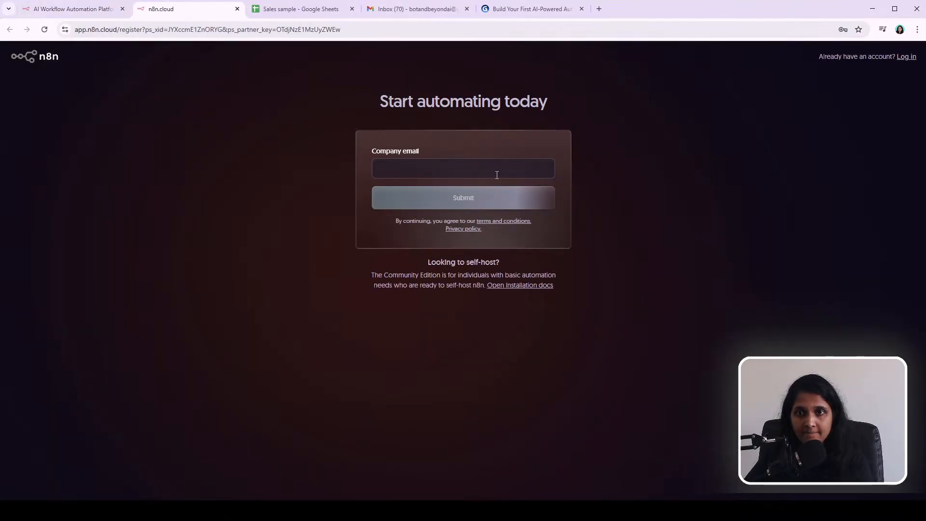
click(459, 165)
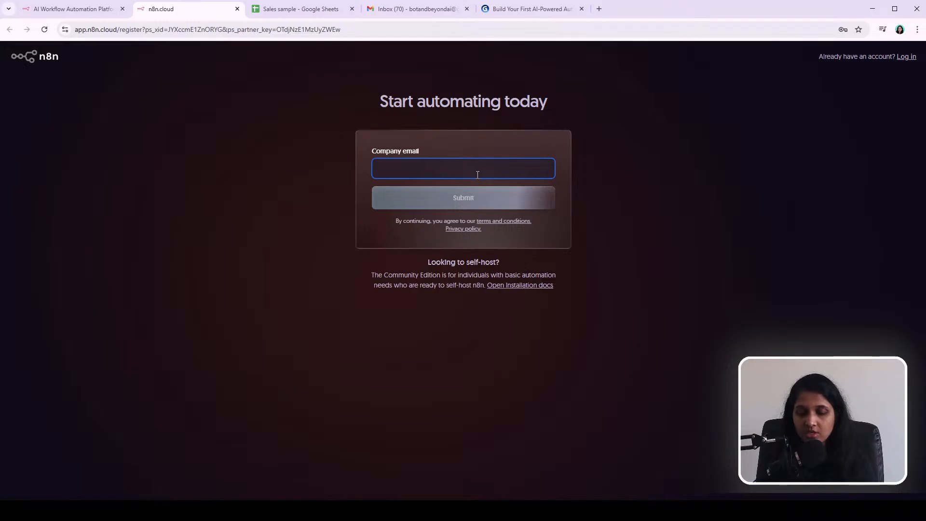
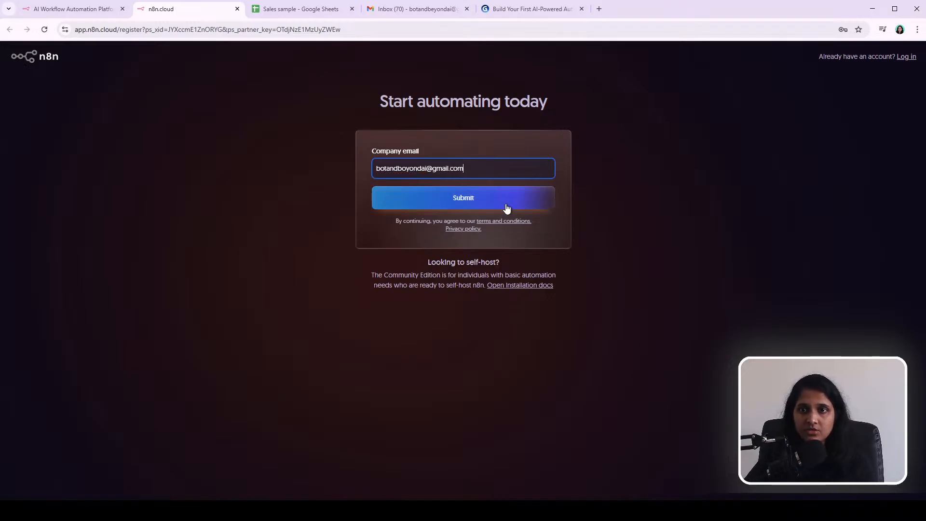
click(448, 204)
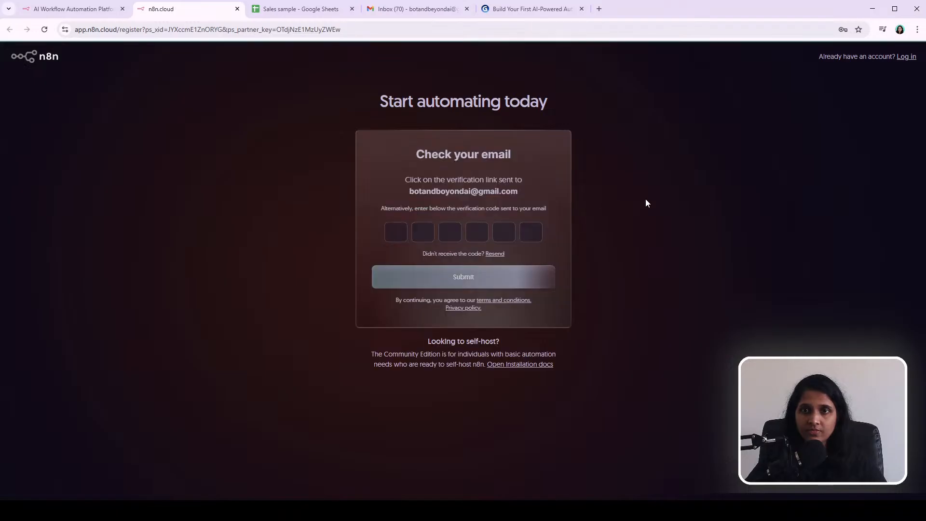
Step: Check the mail inbox's Primary and Updates categories for the n8n verification message
click(423, 7)
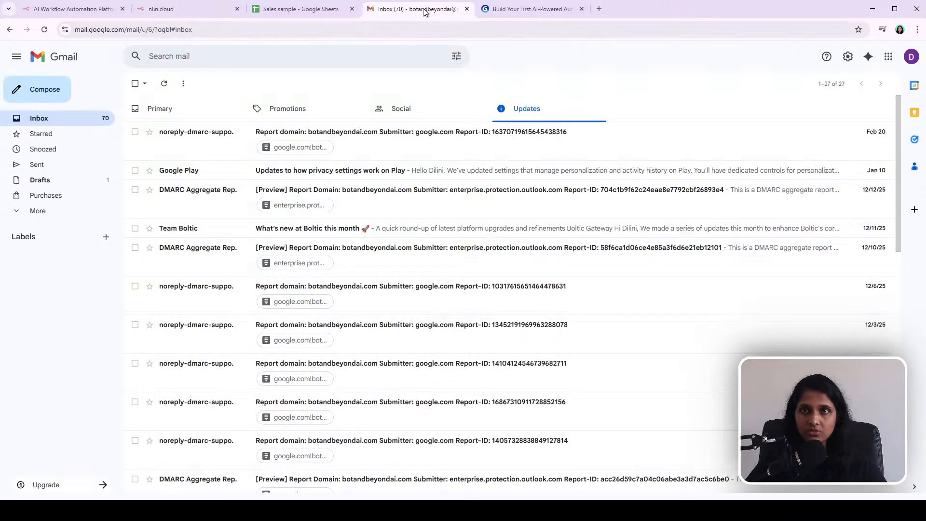
click(44, 30)
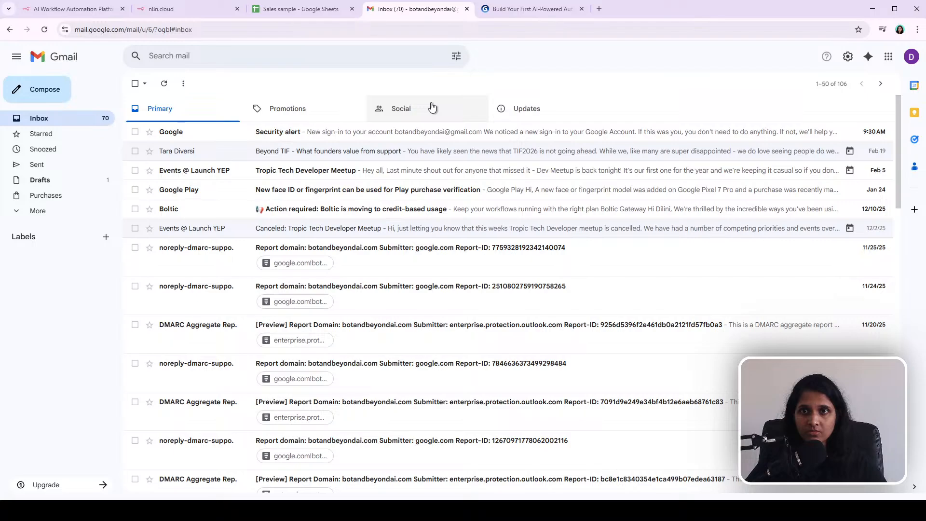
click(44, 30)
click(529, 115)
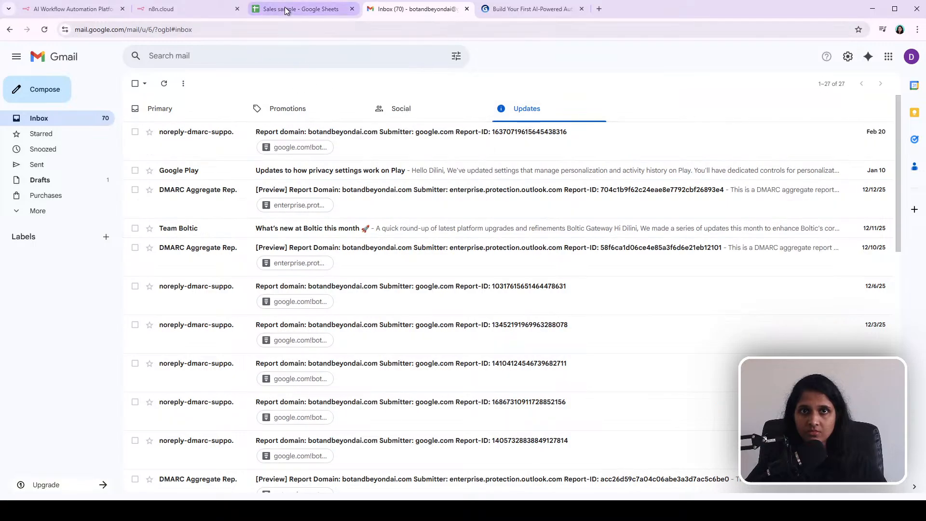
Step: Reopen n8n.io in the sign-up tab and start a new sign-up with Get Started
click(163, 10)
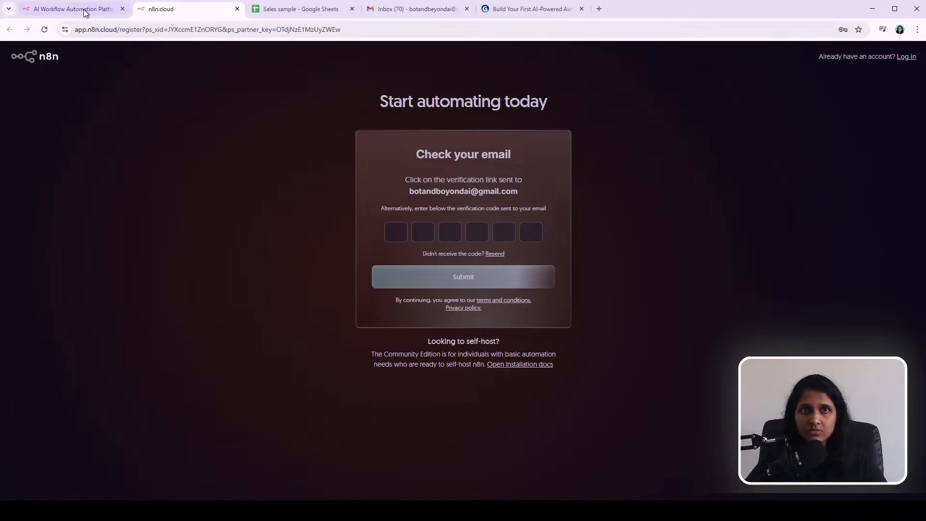
click(77, 31)
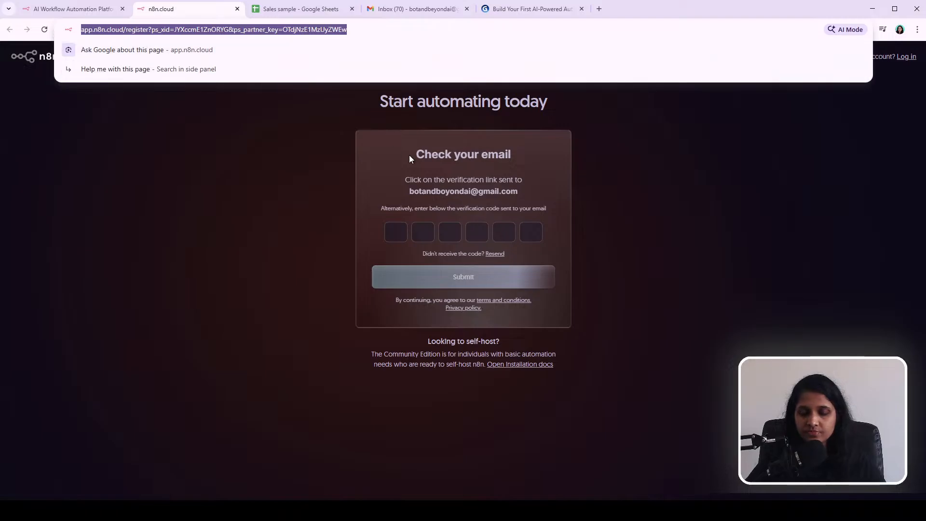
text(n8n.)
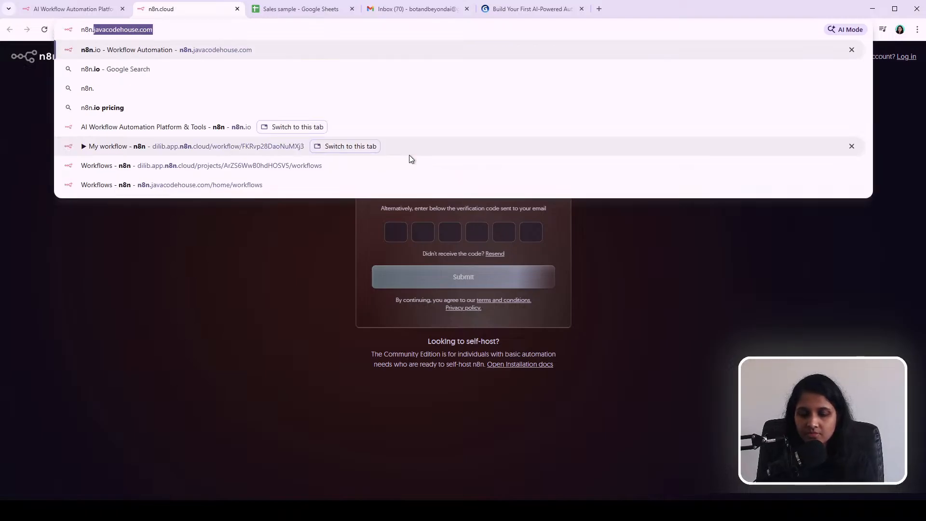
text(io)
key(Return)
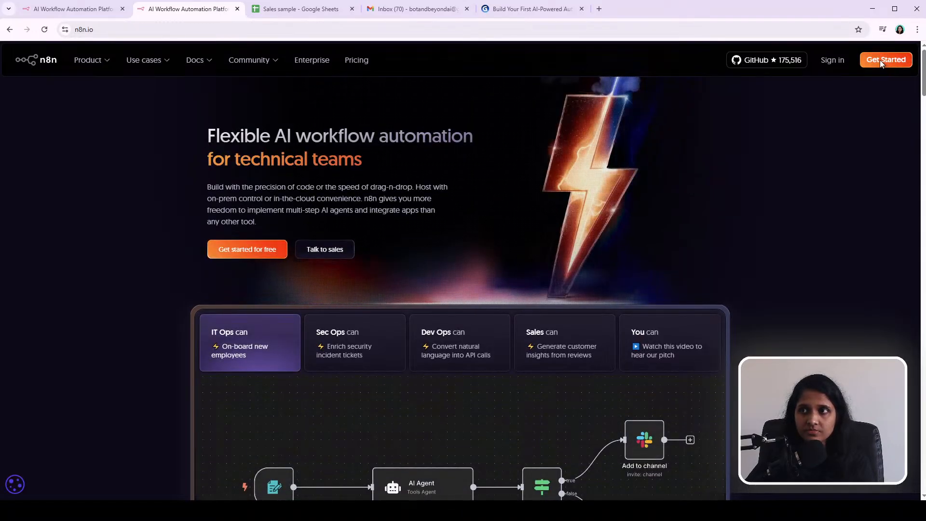
click(883, 61)
Step: Enter the company e-mail address in the sign-up form and submit it
click(437, 176)
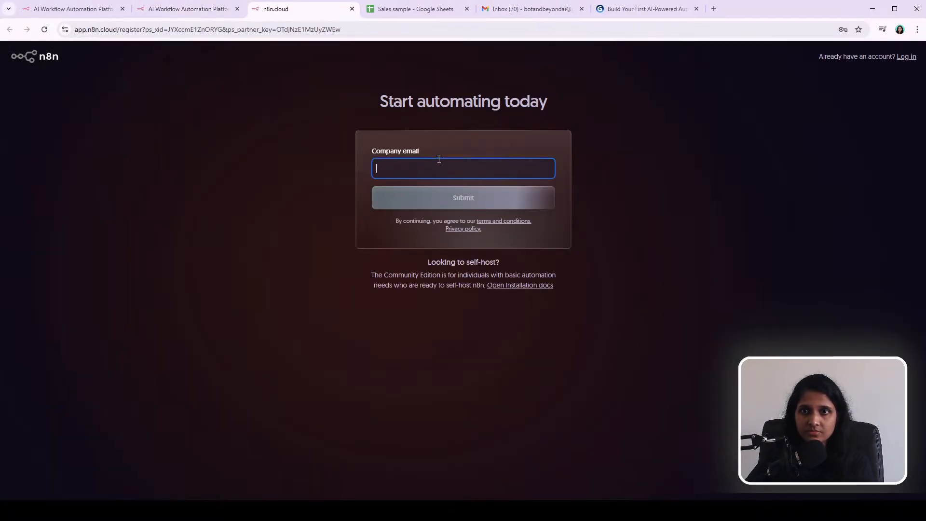
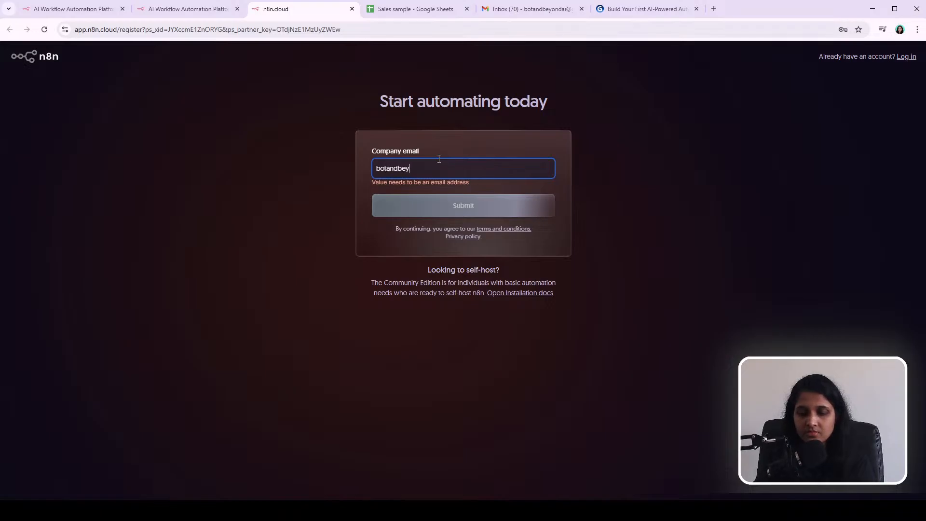
click(475, 202)
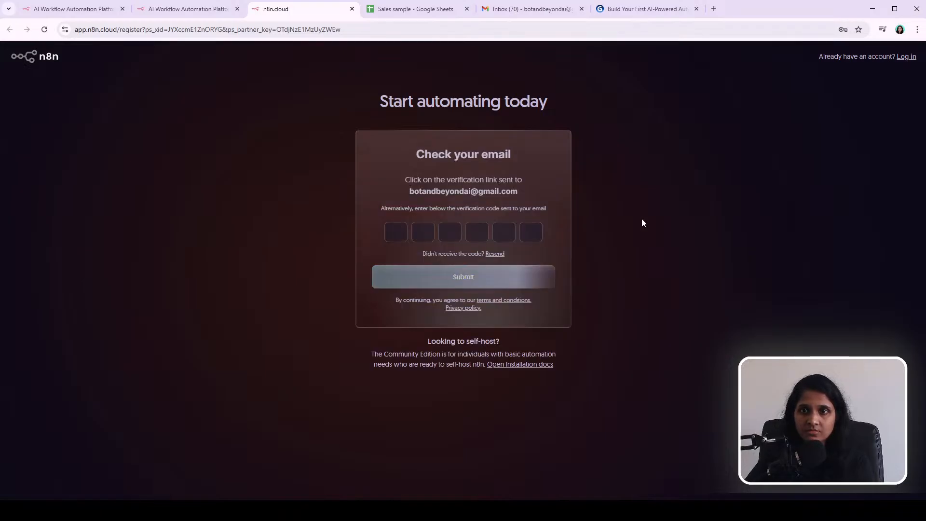
Step: Open the n8n verification e-mail in the Primary inbox and copy its verification code
click(515, 3)
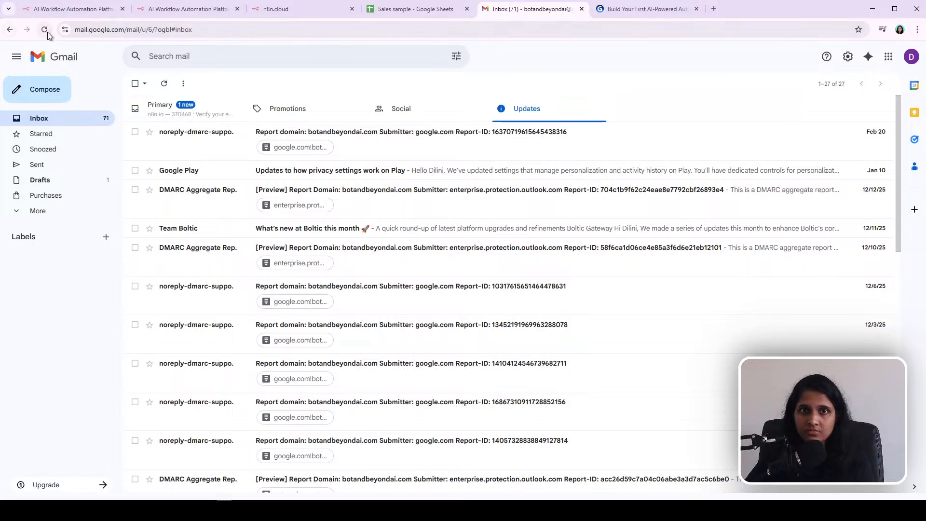
click(202, 111)
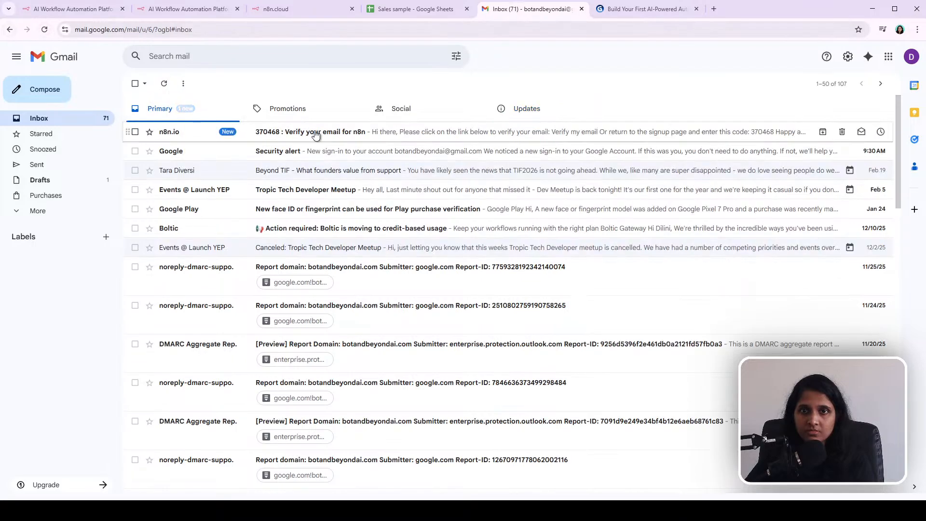
click(313, 135)
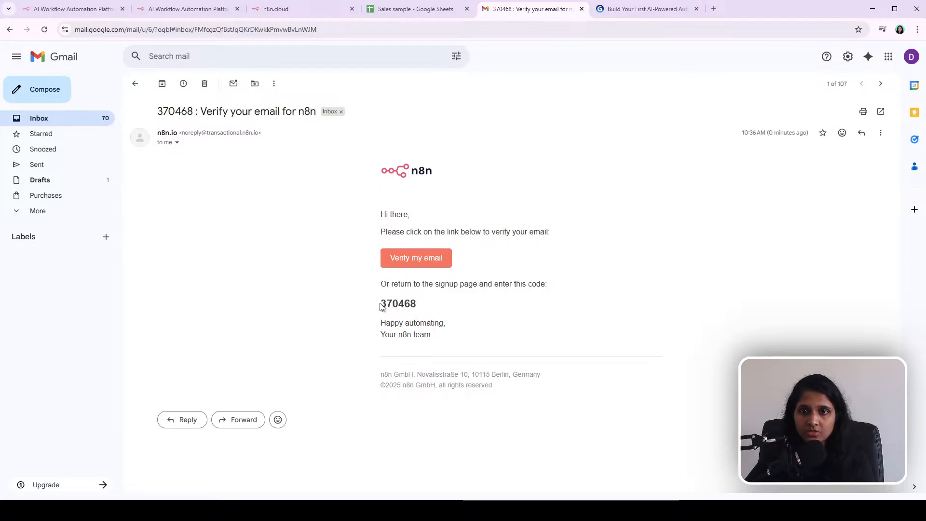
drag(382, 303, 438, 306)
key(ctrl+c)
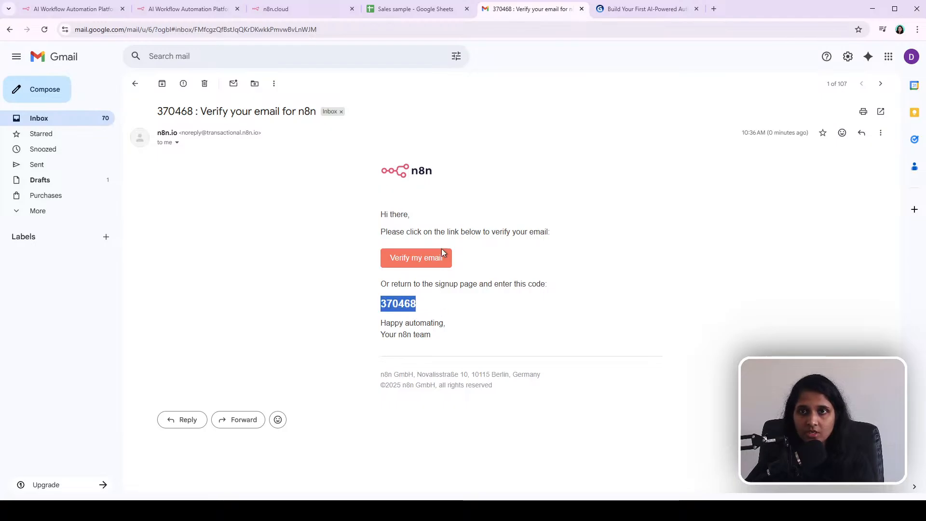
Step: Paste the verification code into the sign-up page's code boxes and submit it
click(196, 7)
click(311, 9)
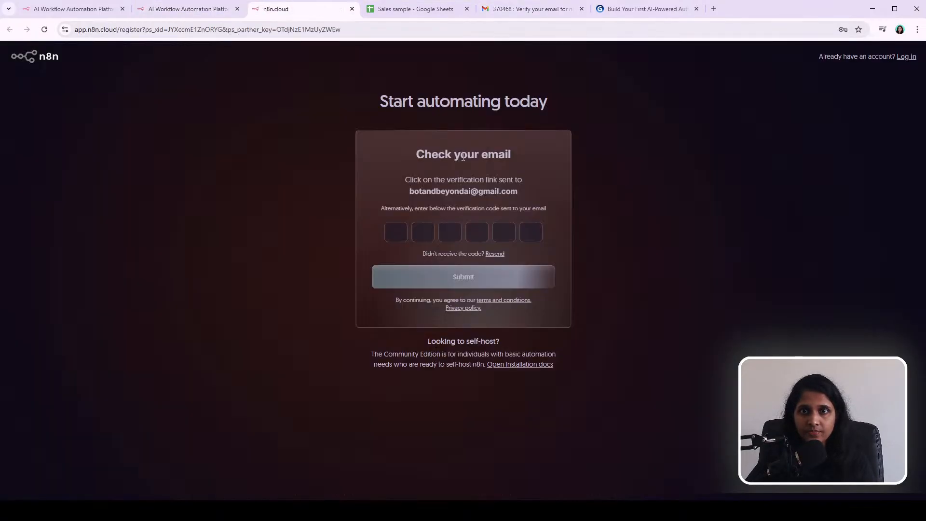
click(403, 232)
key(ctrl+v)
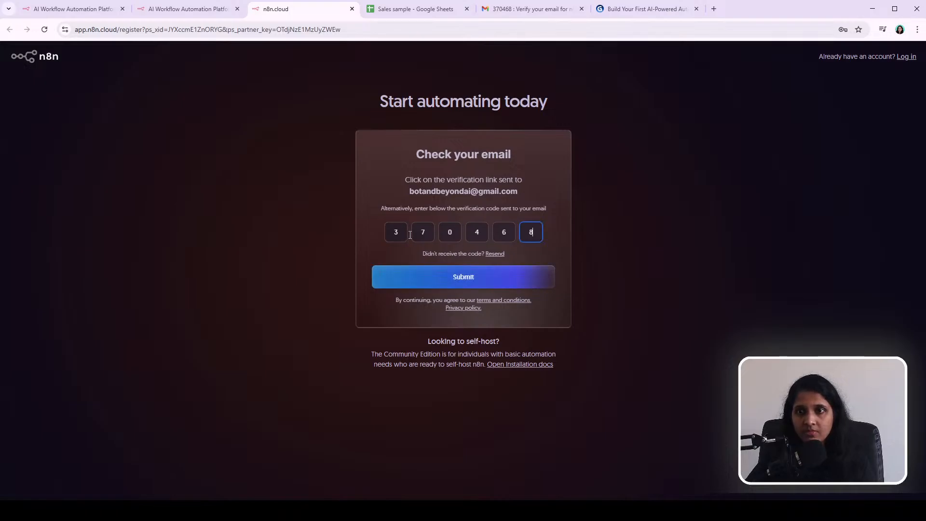
click(479, 278)
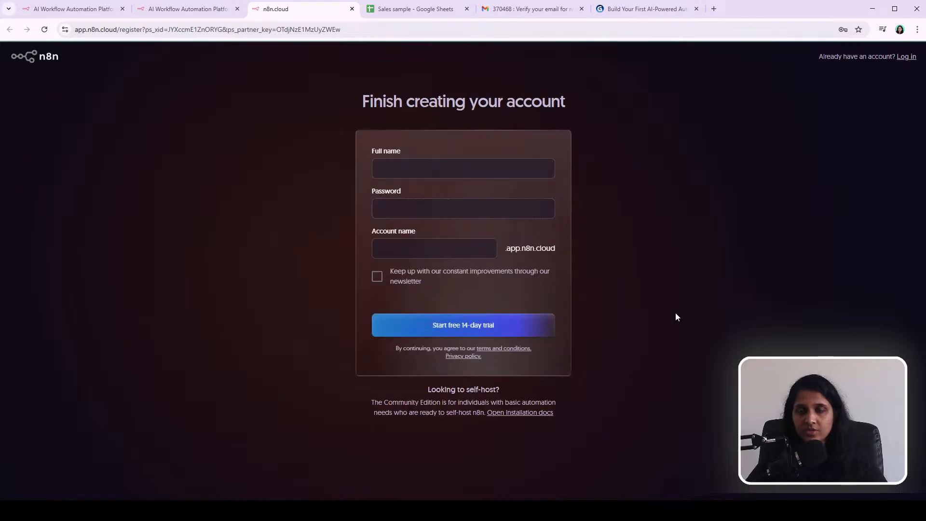
Step: Fill in the full name and the account password on the Finish creating your account form
click(437, 167)
text(D)
click(398, 208)
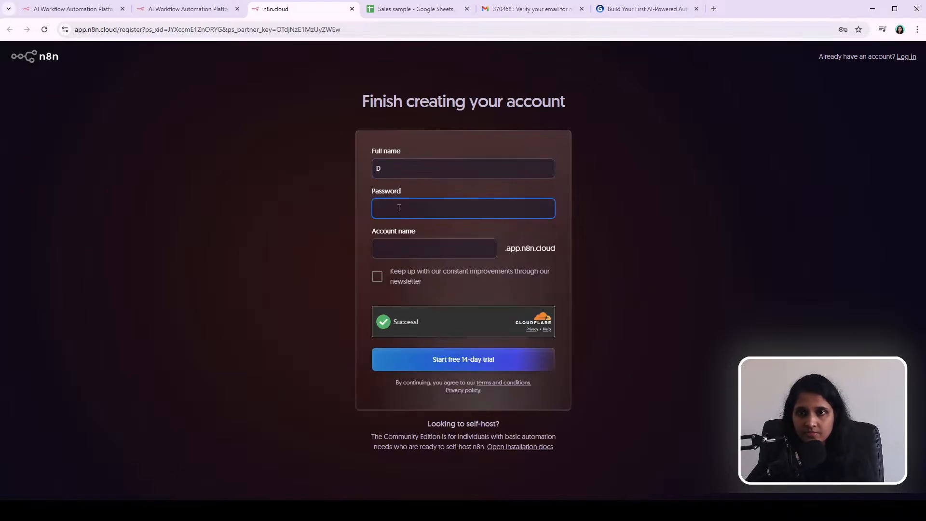
click(480, 245)
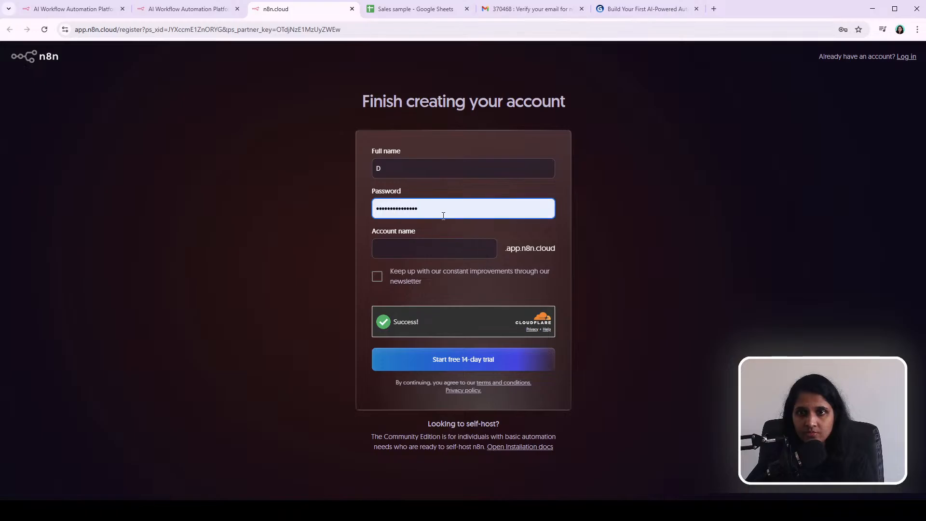
Step: Enter an account name for the workspace and start the free 14-day trial
click(412, 246)
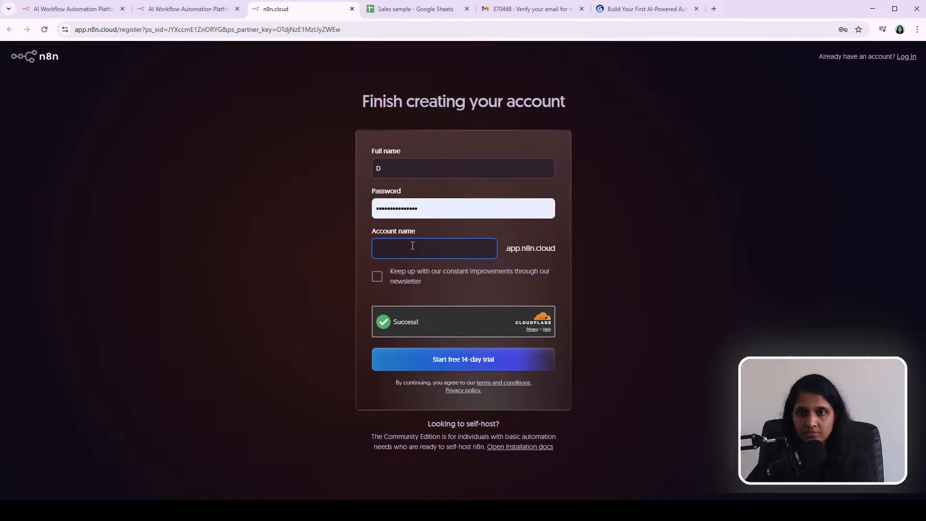
text(di)
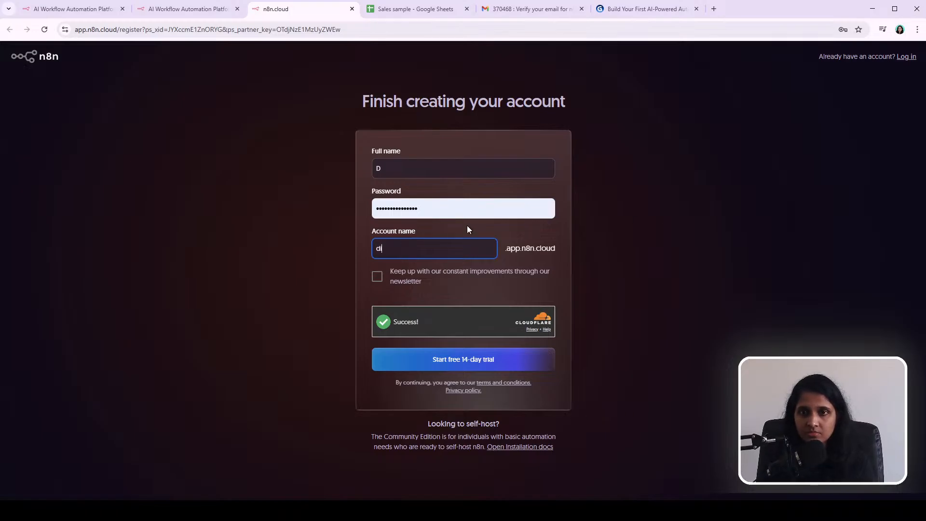
text(lla)
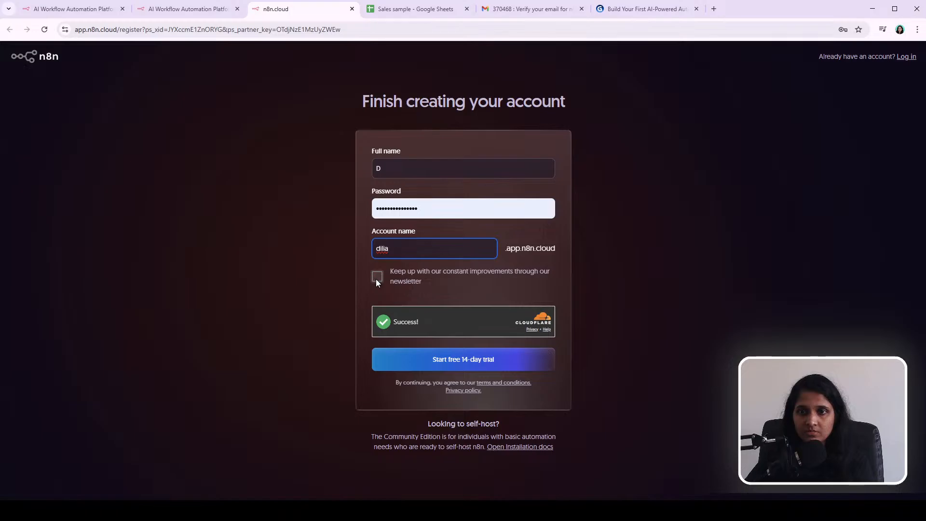
click(474, 365)
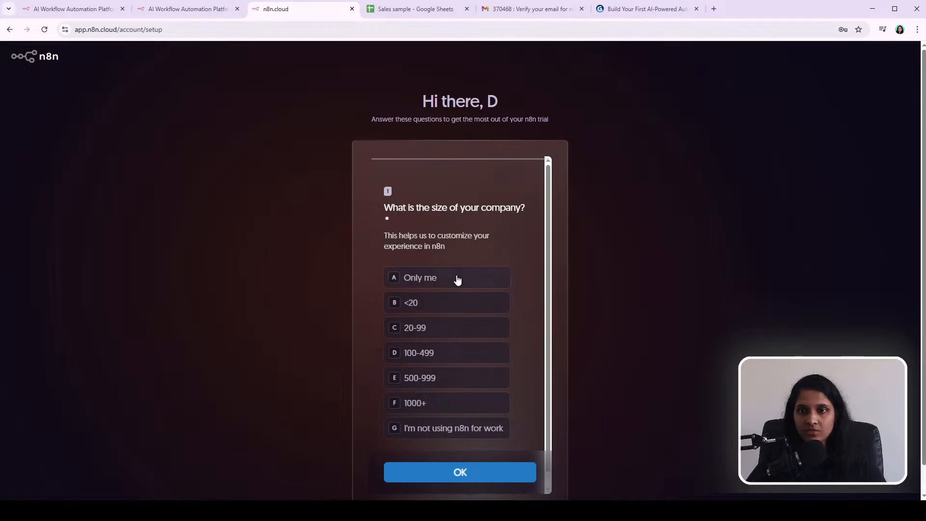
Step: Answer the onboarding survey with company size Only me and team IT
scroll(516, 317, down, 1)
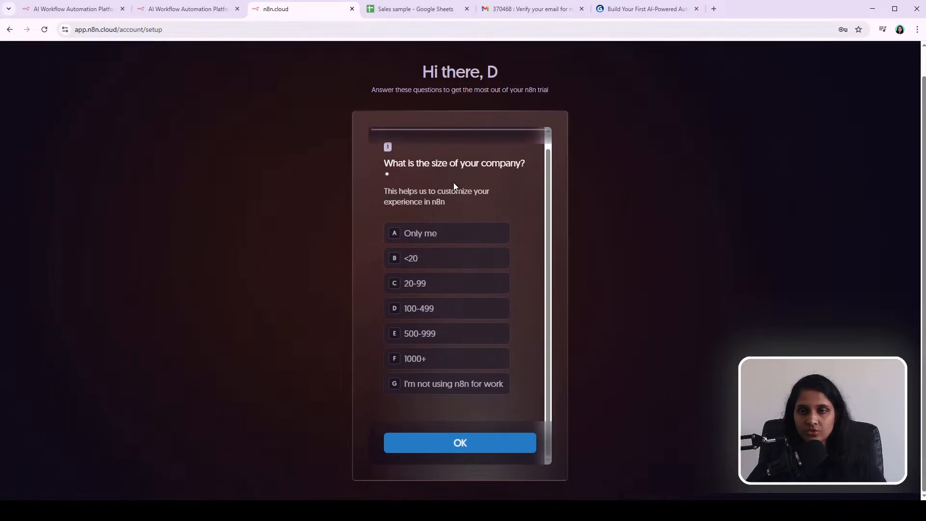
click(395, 235)
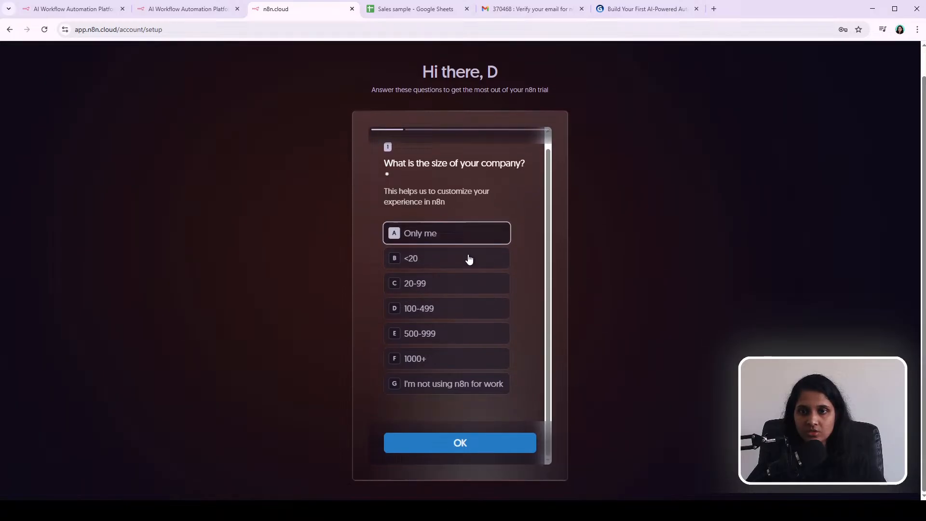
click(429, 452)
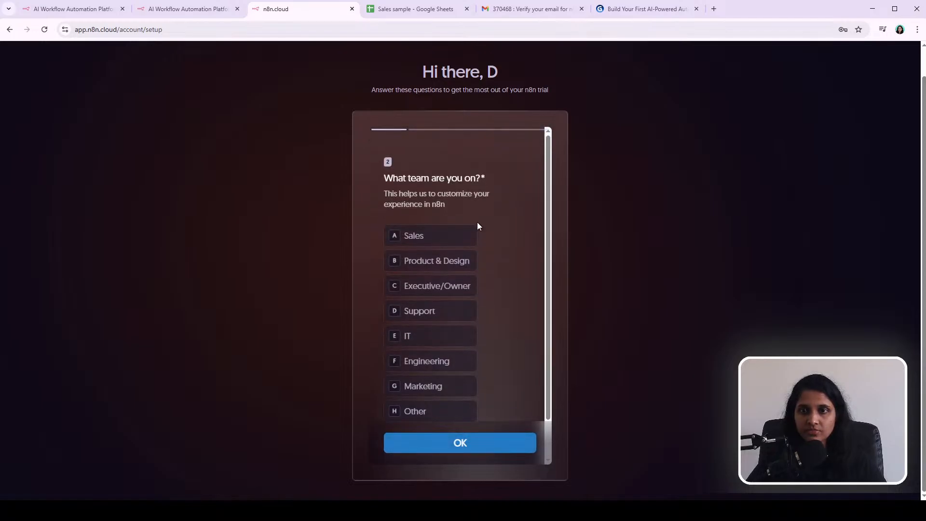
click(459, 337)
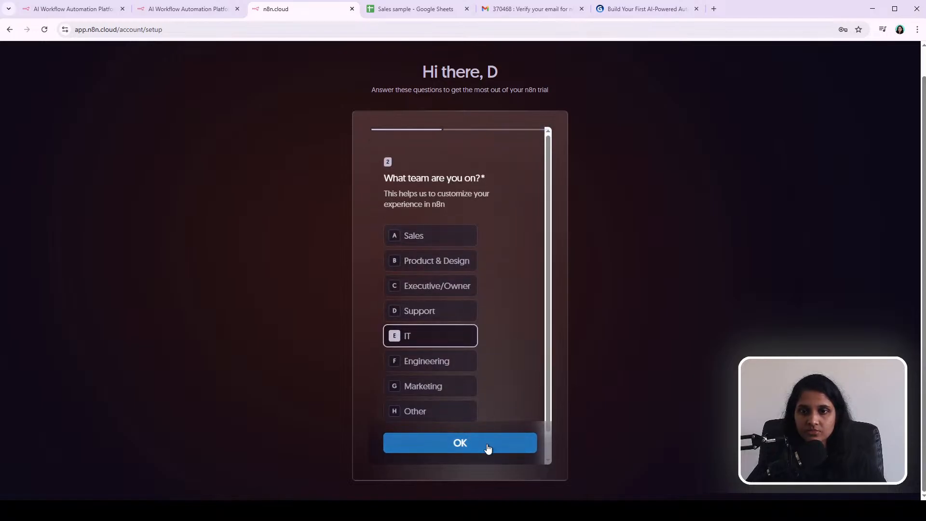
click(487, 445)
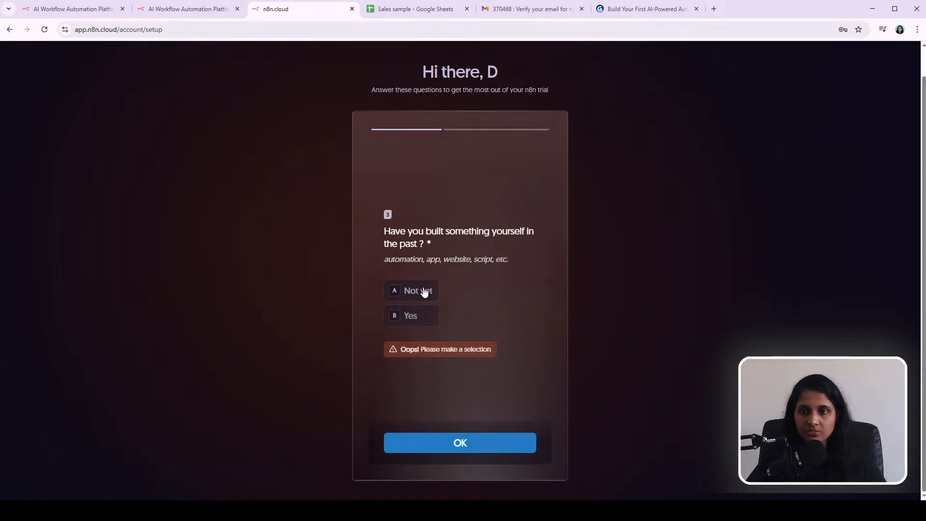
Step: Answer Not yet for prior building experience and Google as the referral source, and submit the survey
click(412, 295)
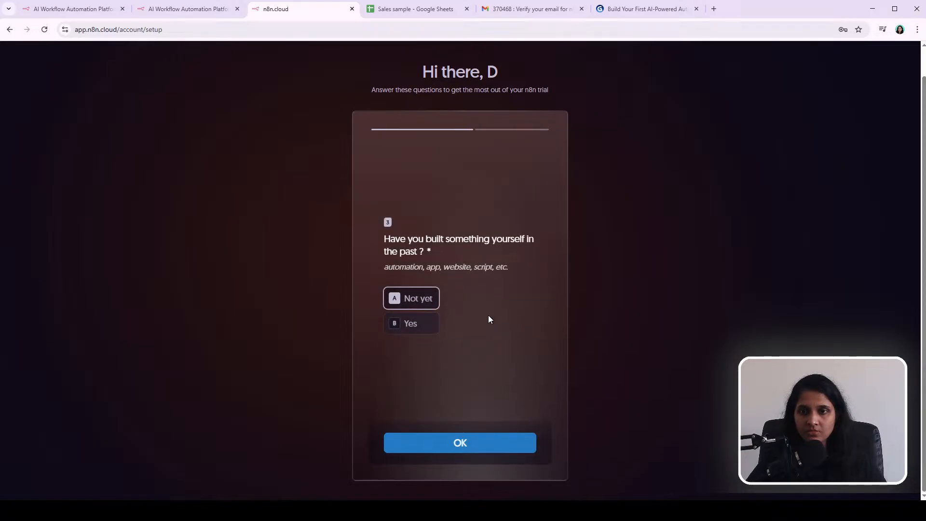
click(492, 444)
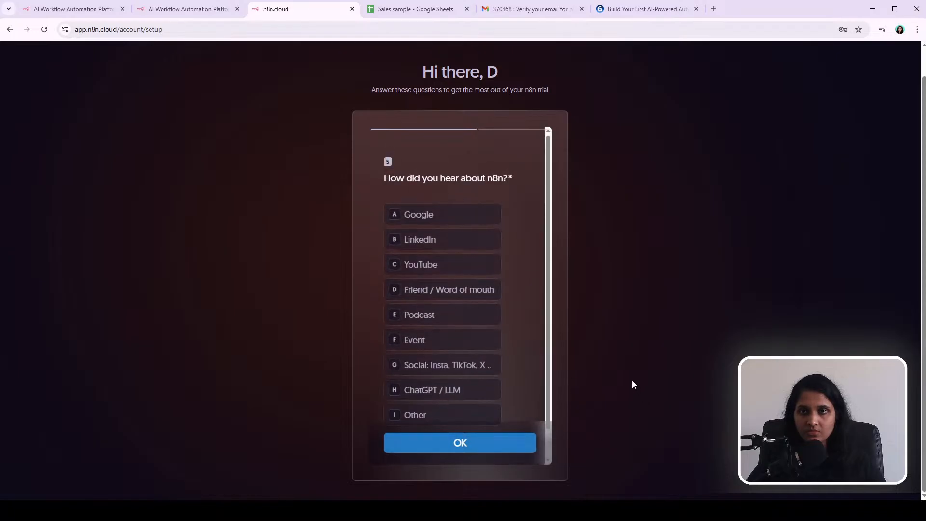
click(453, 219)
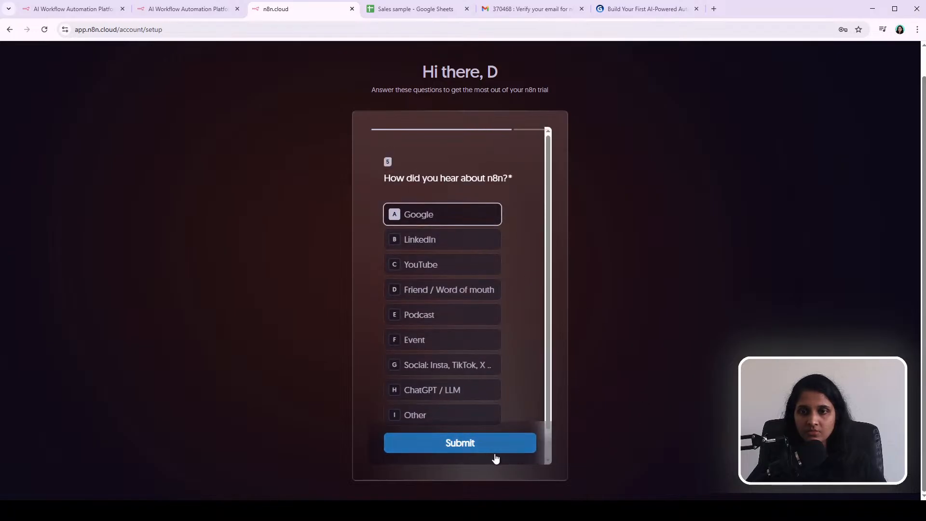
click(494, 448)
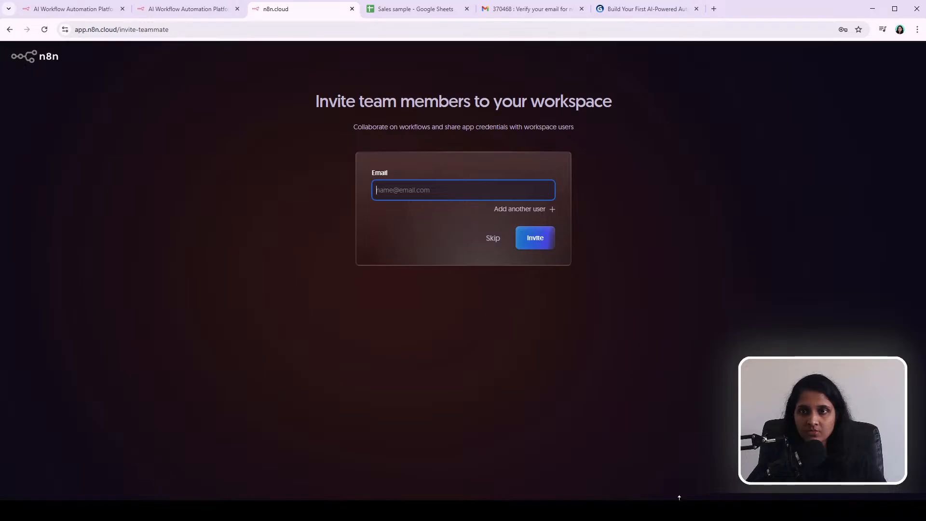
Step: Skip inviting team members and close the two extra n8n website tabs
click(494, 239)
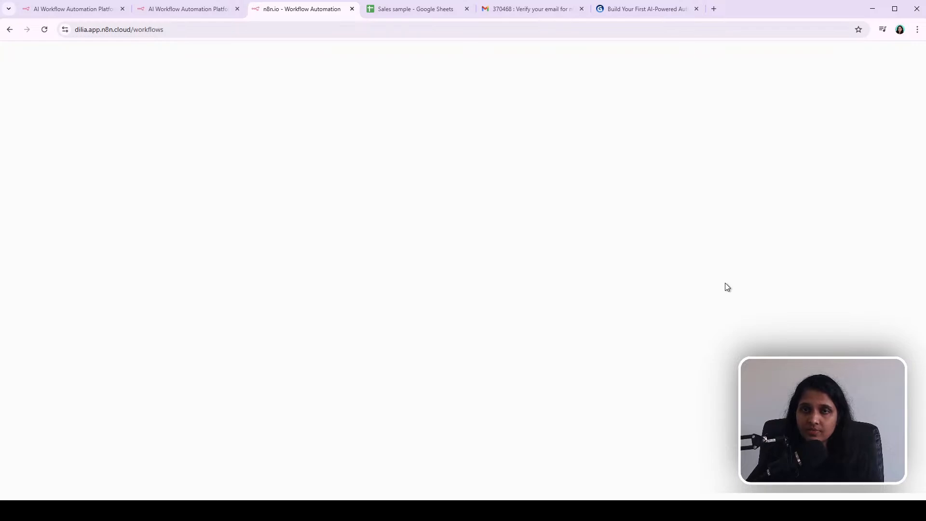
click(123, 8)
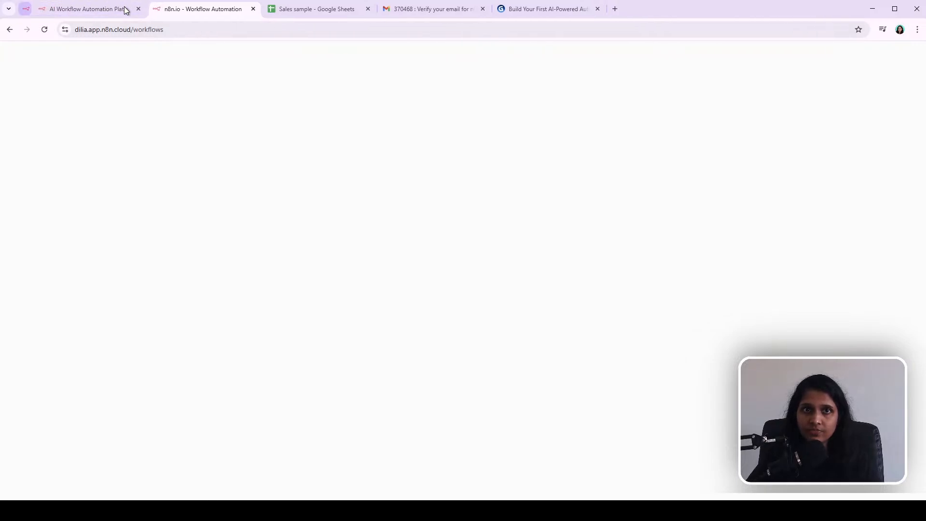
click(123, 8)
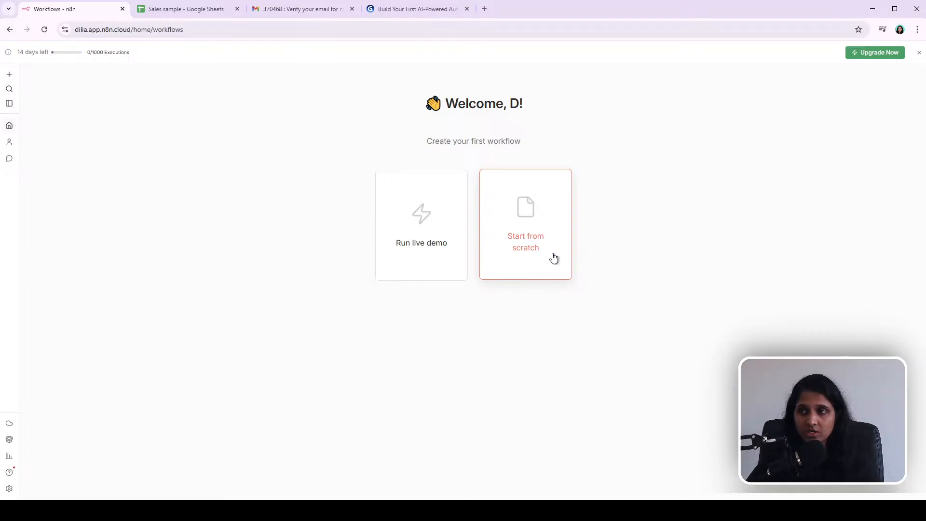
Step: Create a new blank workflow from scratch in the Personal project
click(523, 238)
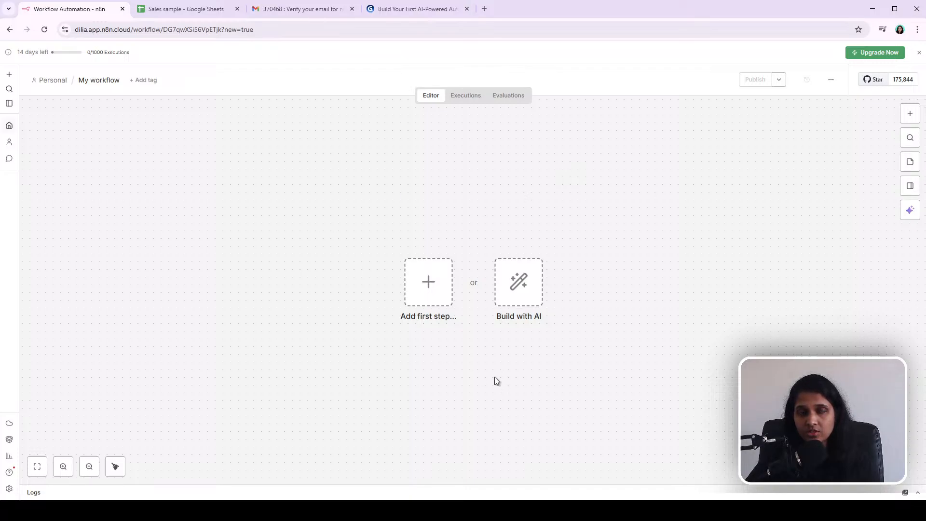
click(9, 126)
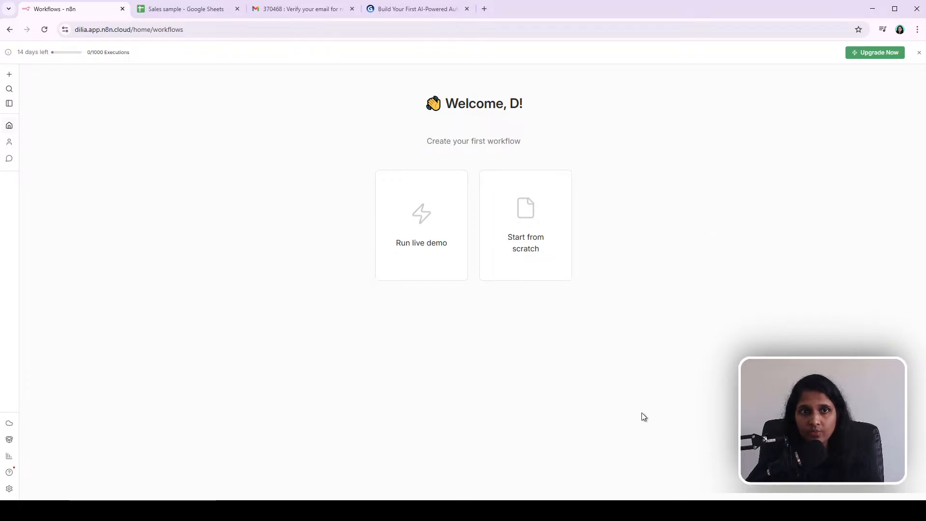
click(9, 76)
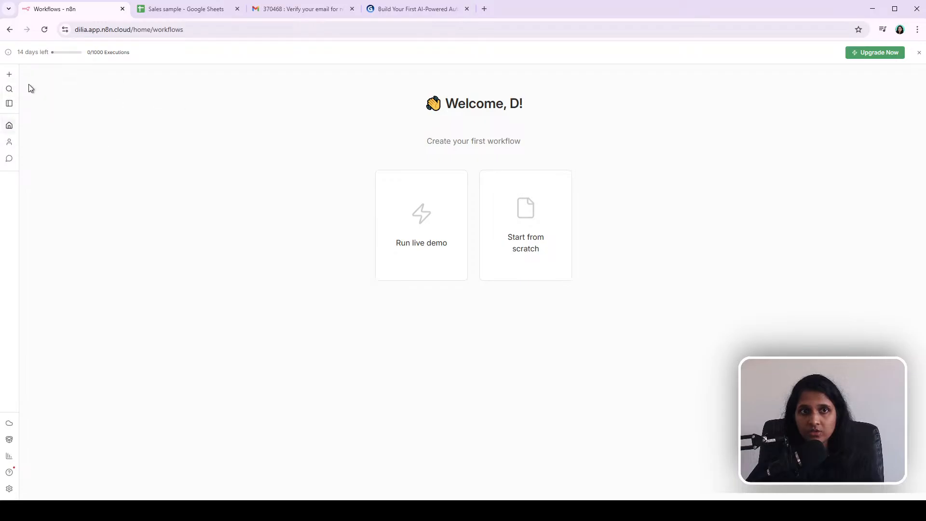
click(10, 75)
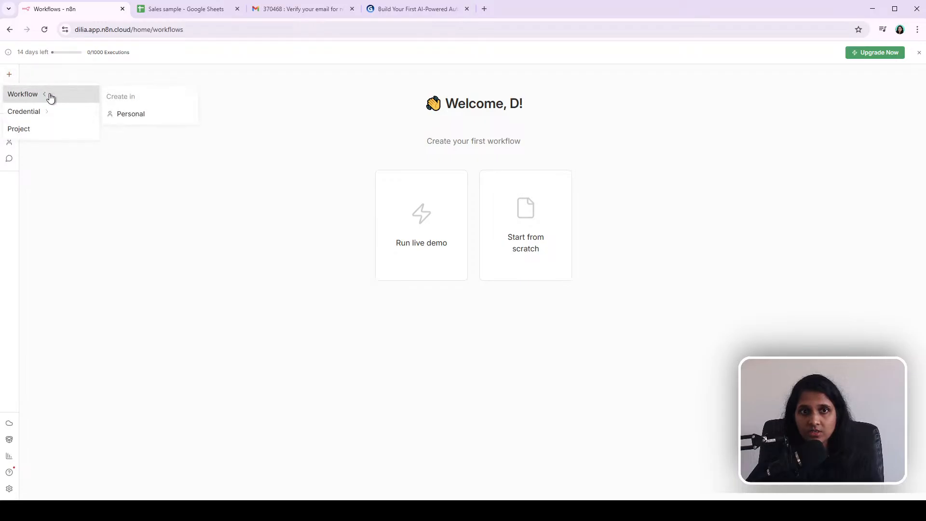
mouse_move(42, 117)
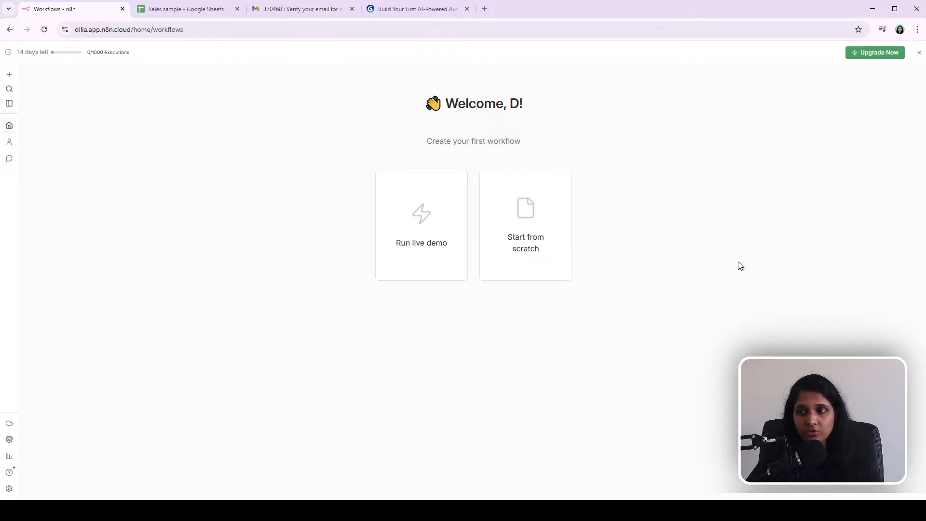
click(529, 215)
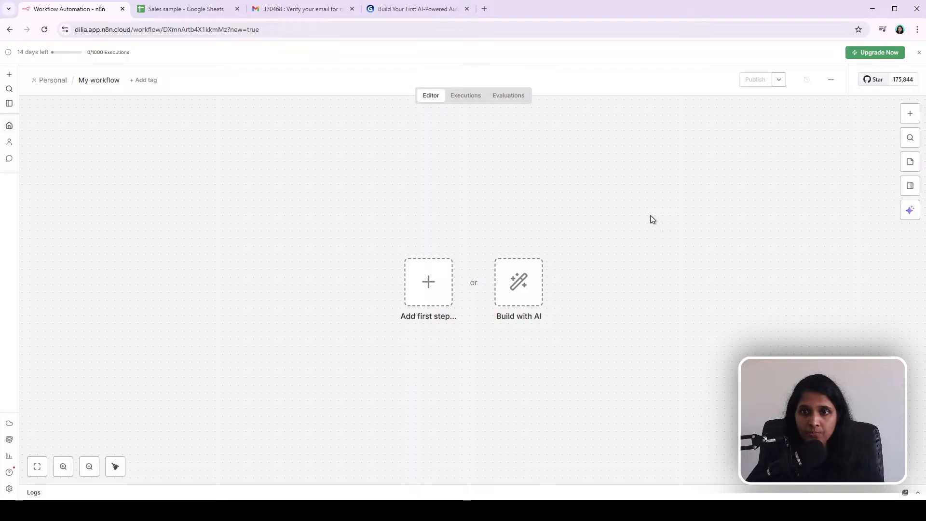
drag(313, 198, 660, 398)
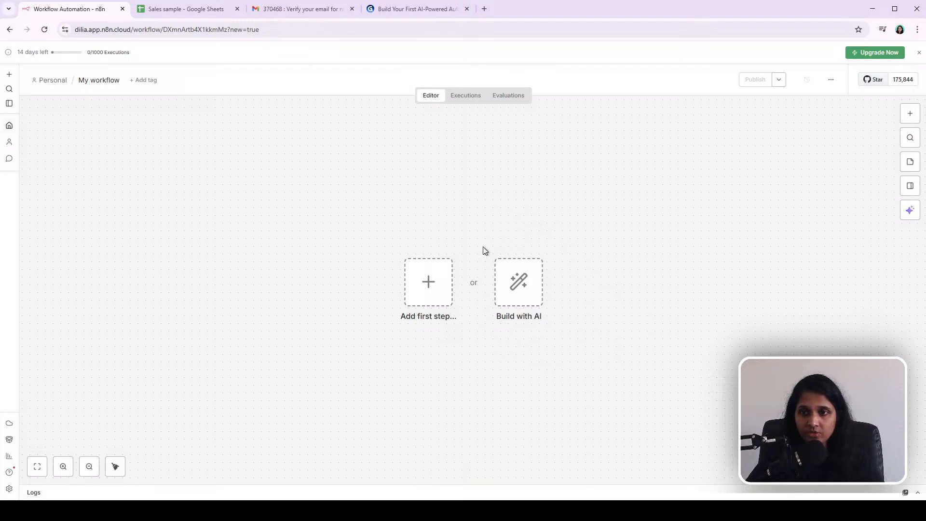
Step: Review the AI Usage settings for sending actual data values from the AI builder, leaving them unchanged
click(524, 283)
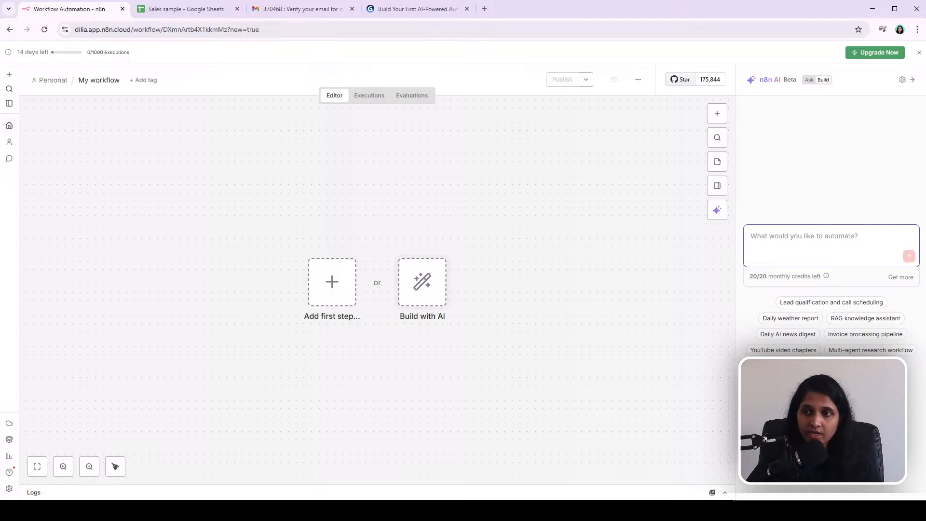
click(903, 80)
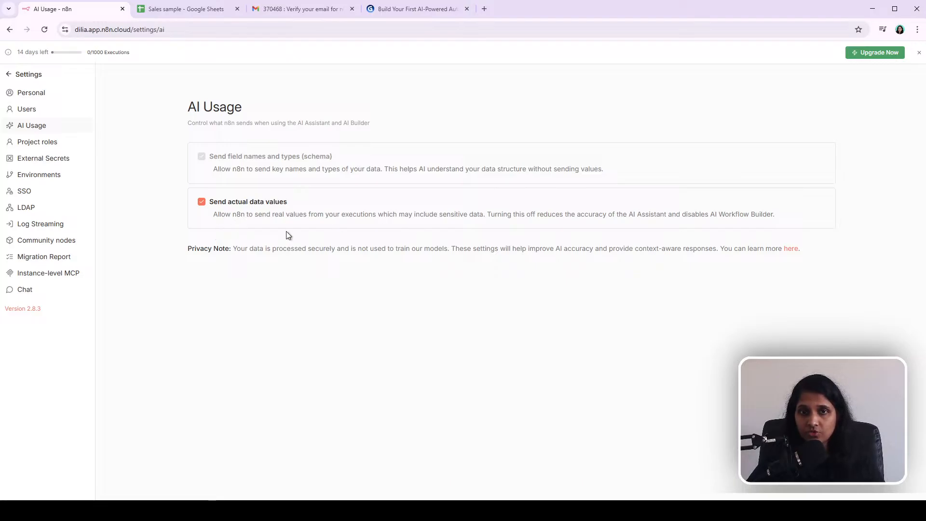
click(202, 203)
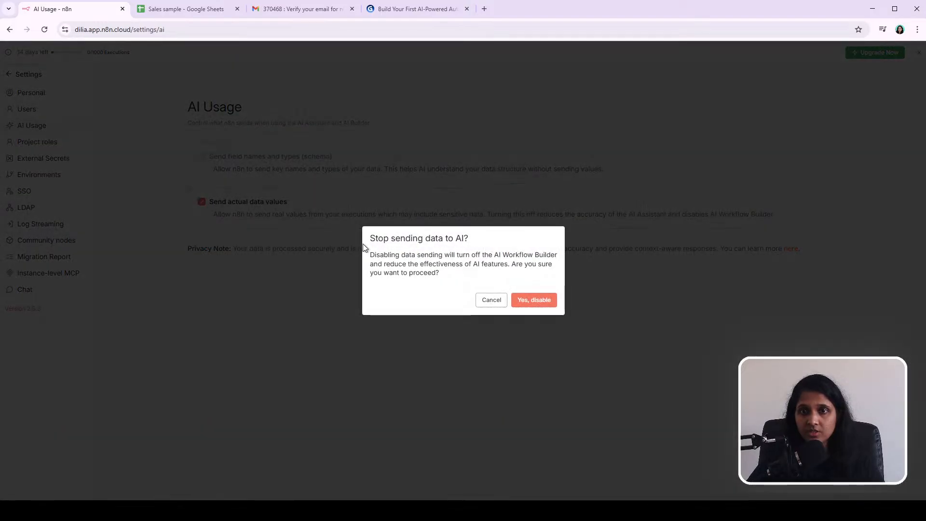
click(487, 304)
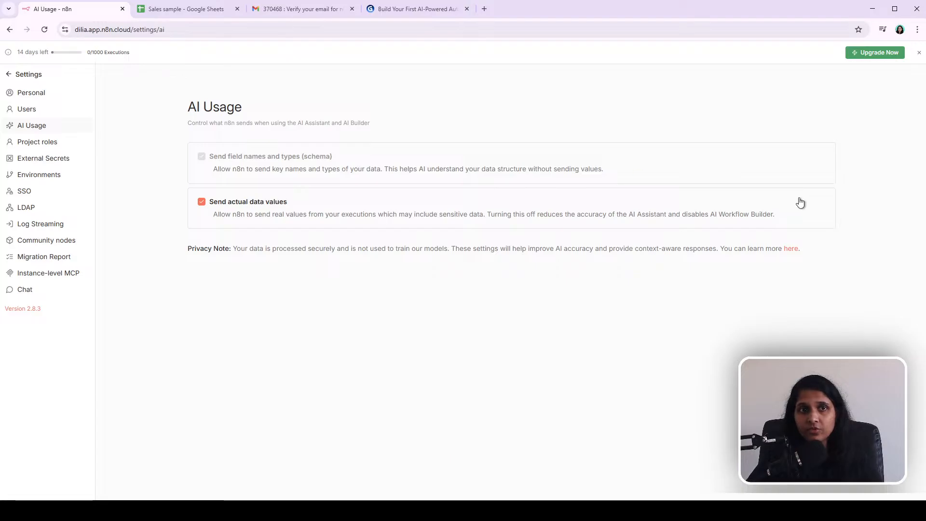
click(22, 74)
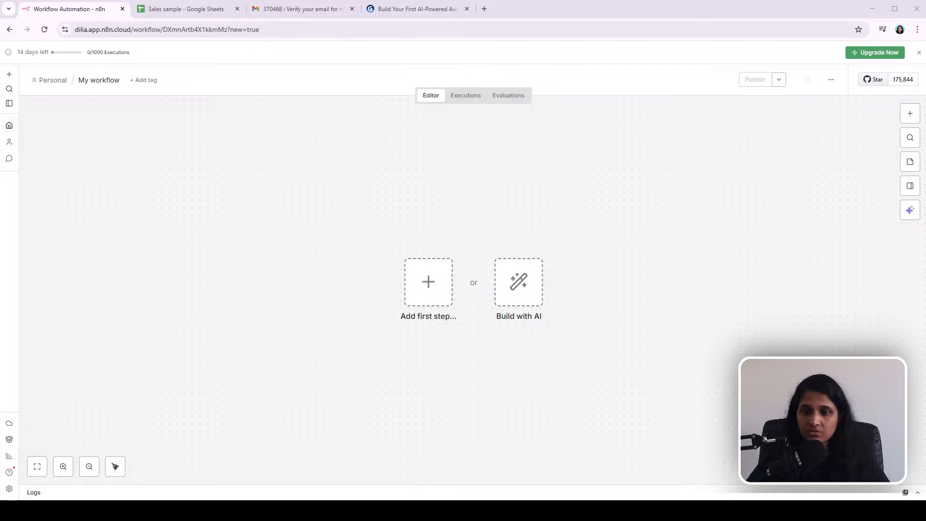
Step: Review the presentation slides outlining the planned automation before returning to the workflow
click(410, 9)
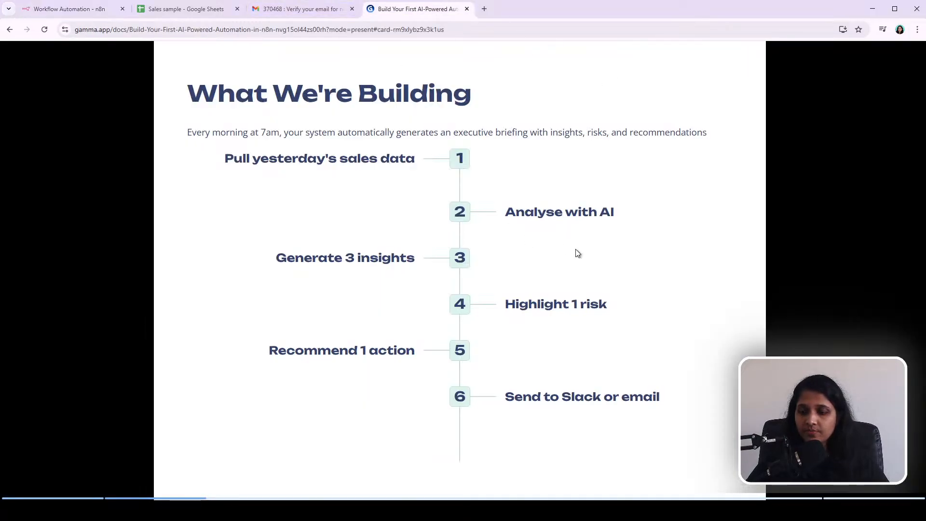
key(Left)
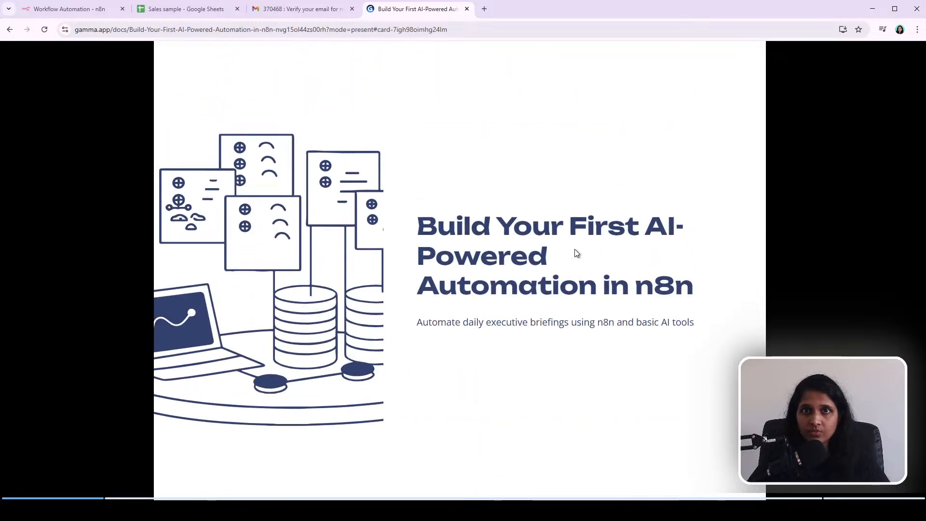
click(87, 12)
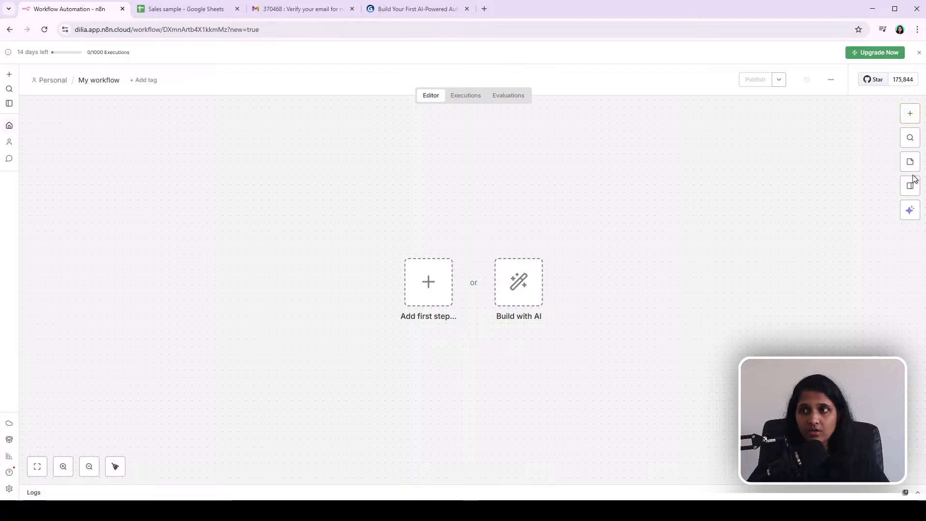
Step: Browse the trigger options for the workflow's first step without adding a node
click(914, 117)
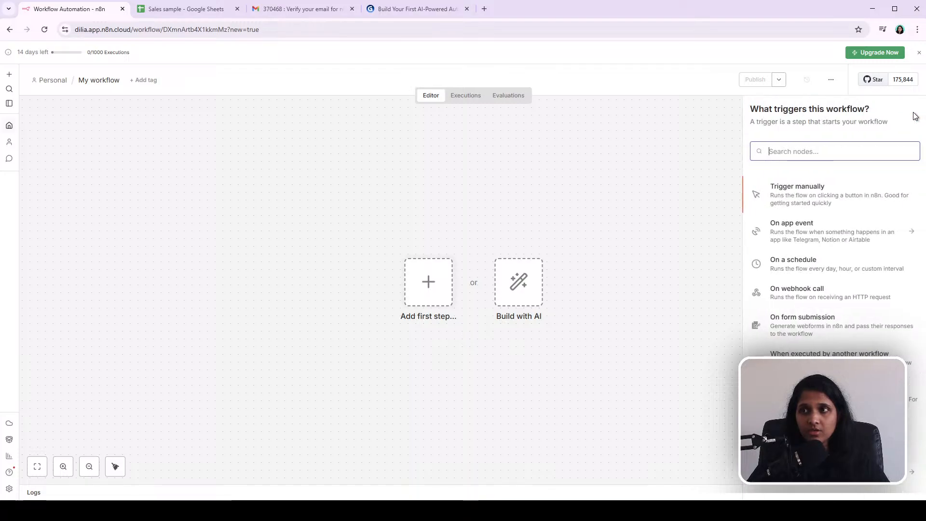
click(615, 149)
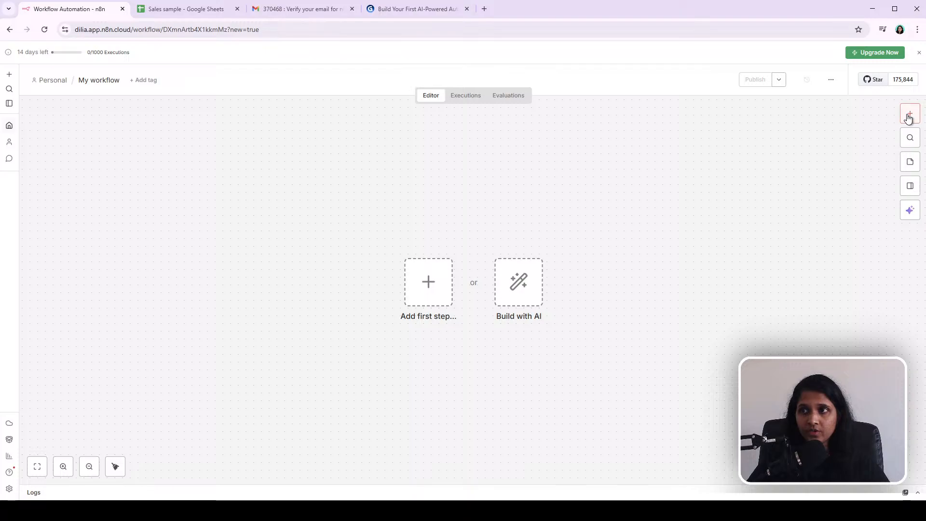
click(909, 117)
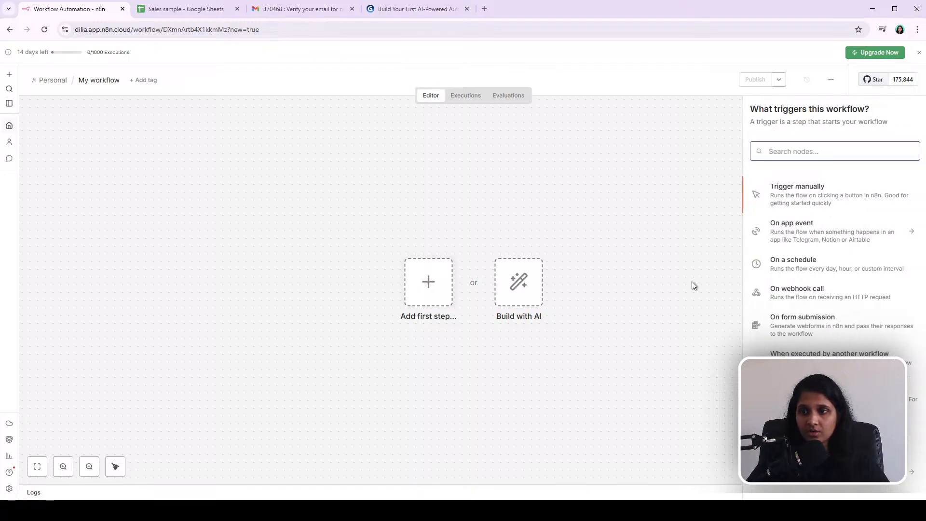
click(289, 205)
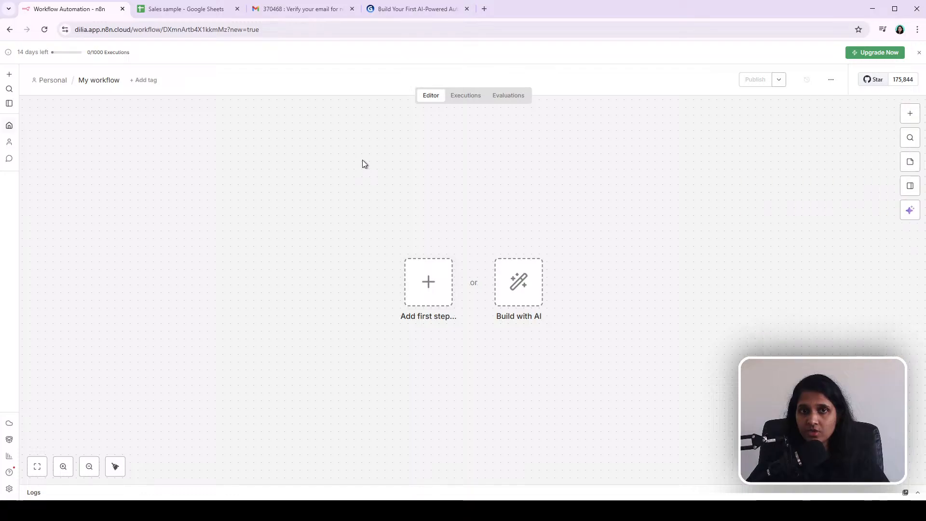
Step: Review the presentation slides showing the planned workflow diagram, then return to the workflow editor
click(413, 10)
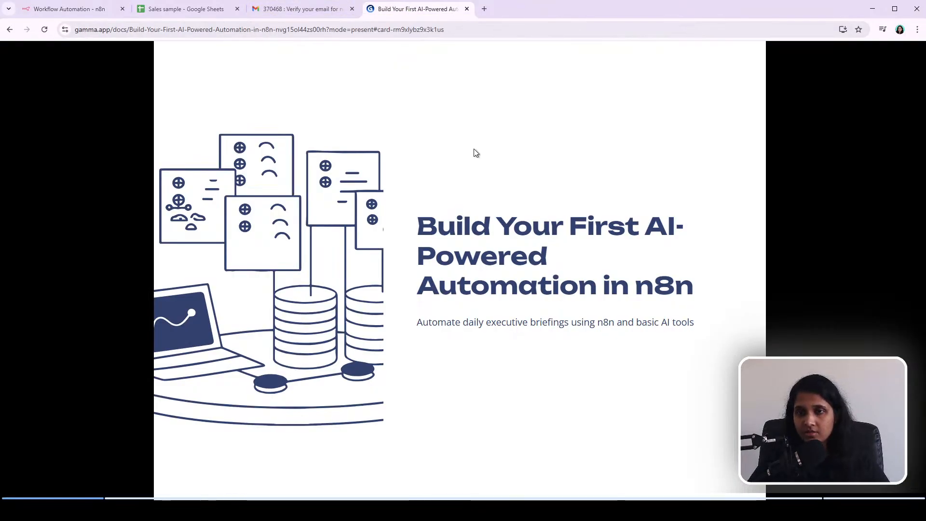
key(Right)
key(Right)
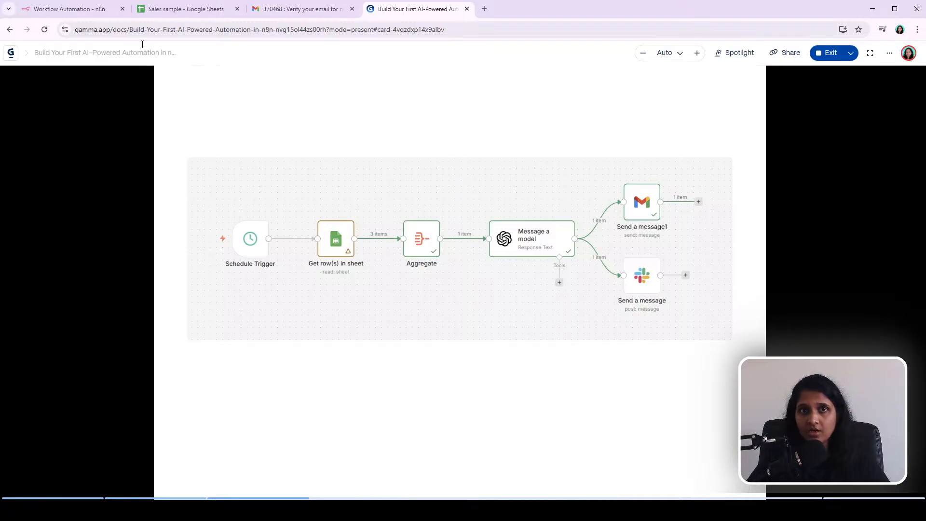
click(54, 10)
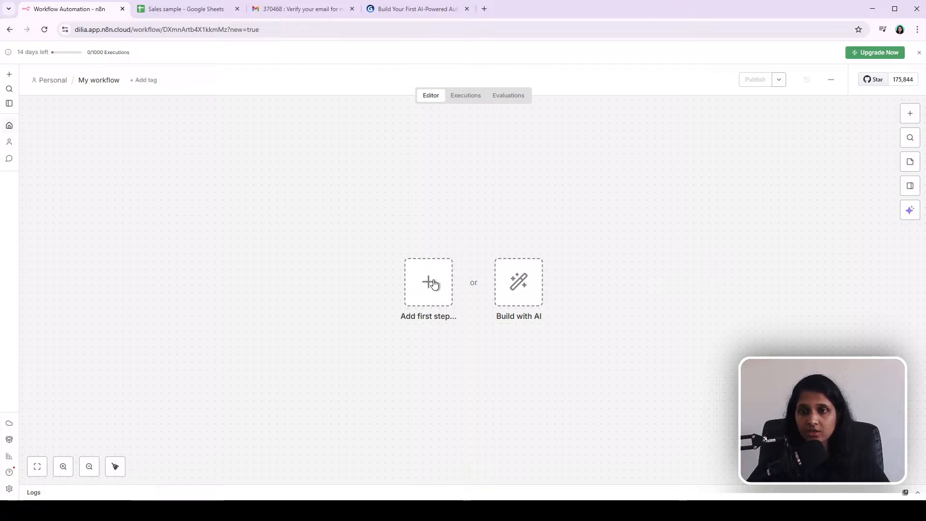
Step: Search the node panel for Google Sheets, Slack and HTTP nodes without adding any
click(910, 114)
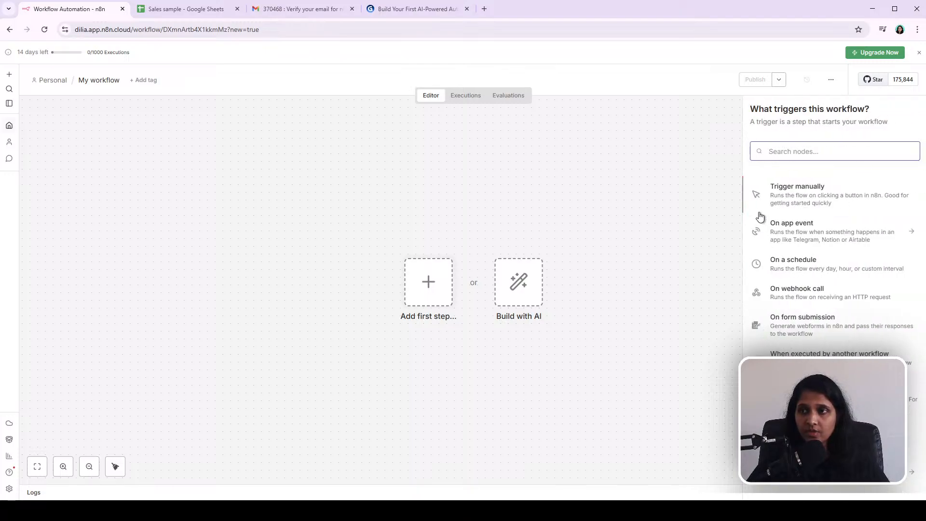
click(319, 149)
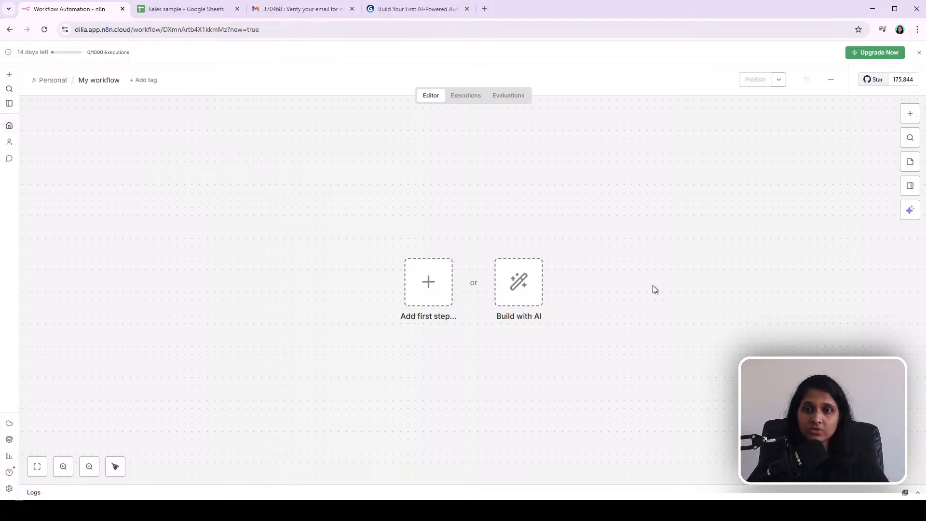
click(910, 114)
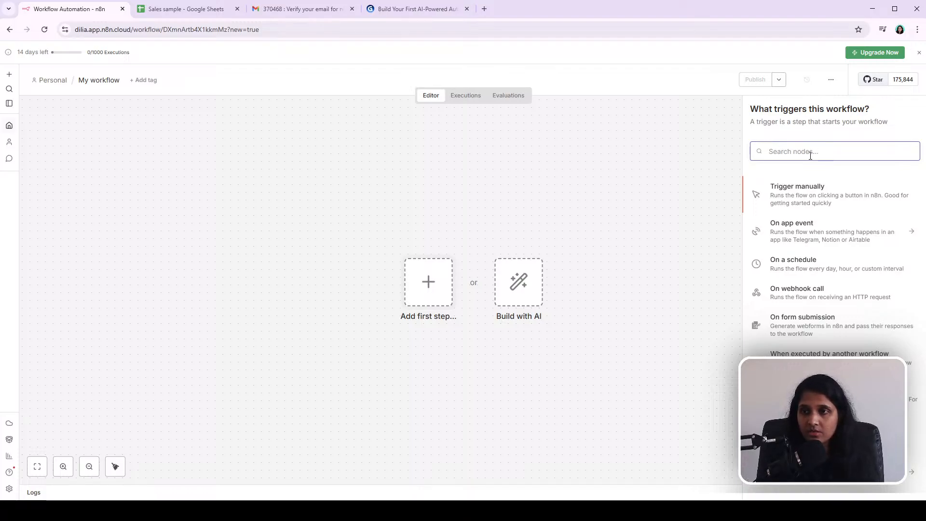
text(shee)
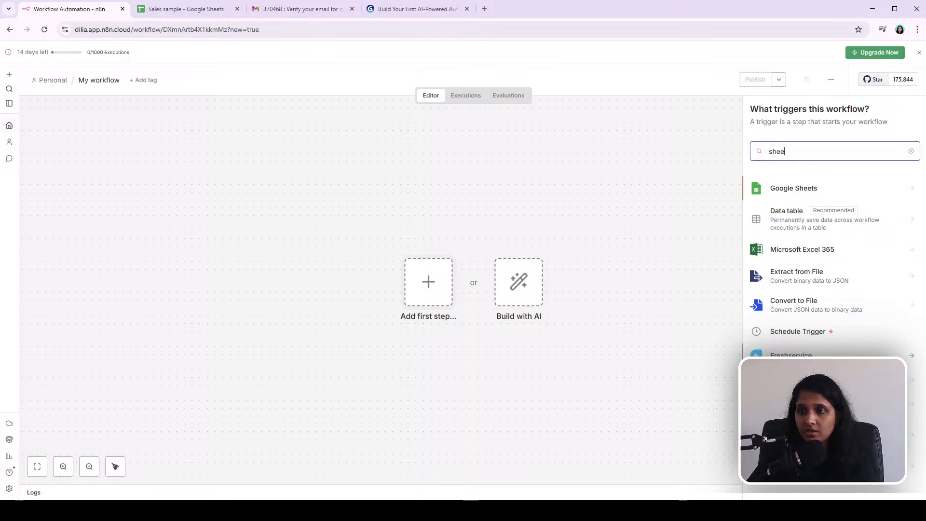
double_click(768, 149)
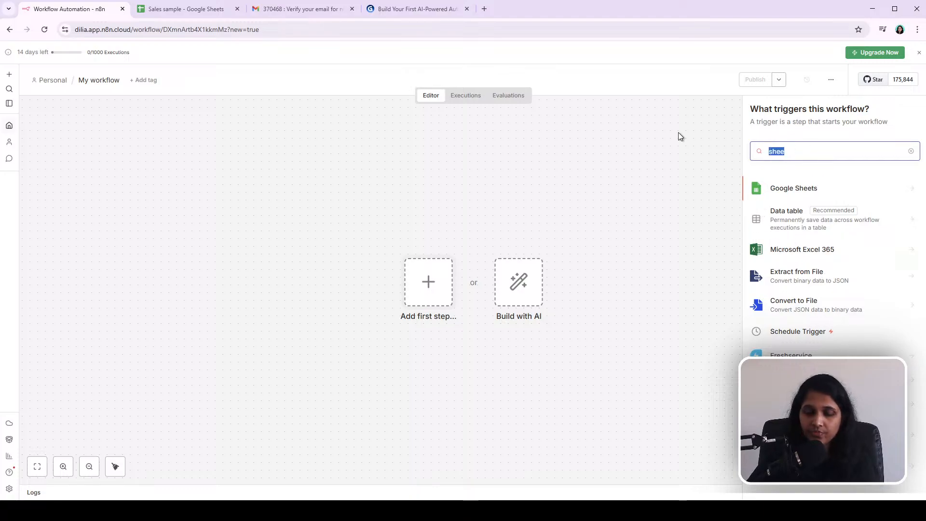
text(sla)
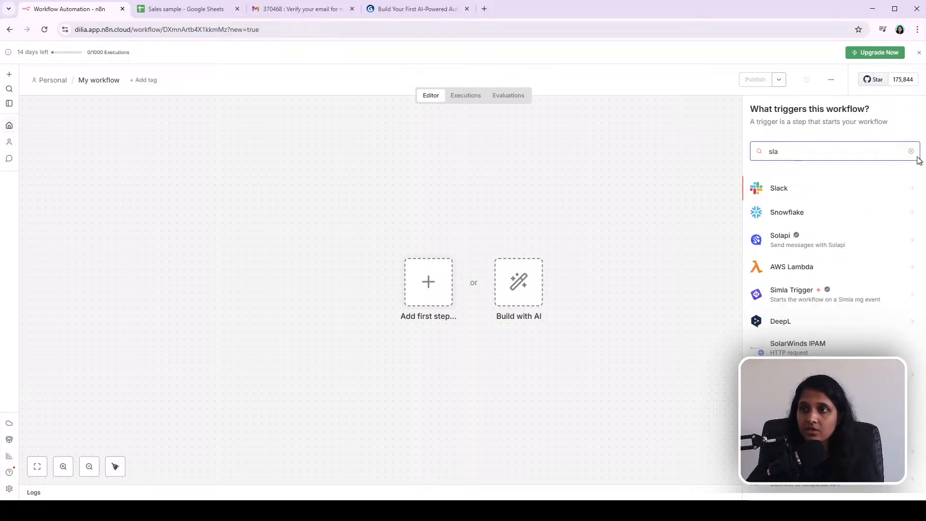
scroll(844, 304, down, 10)
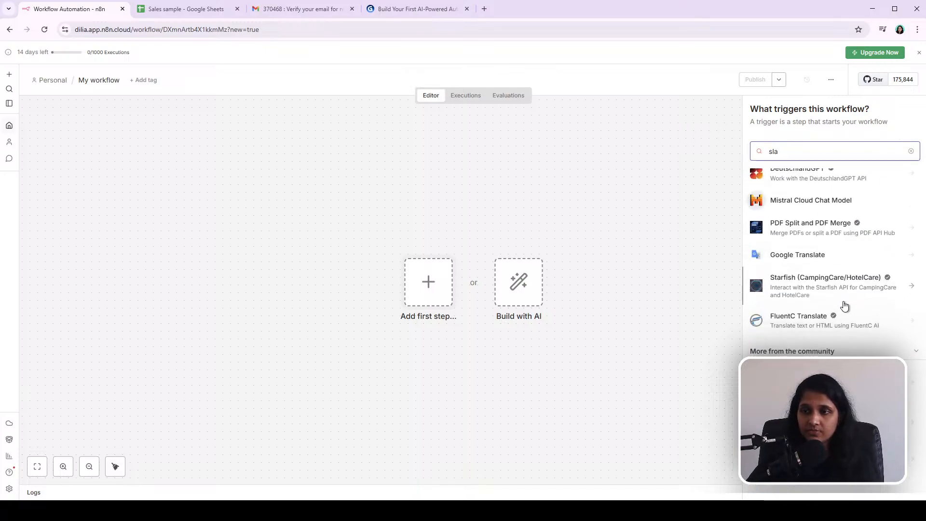
scroll(842, 307, up, 10)
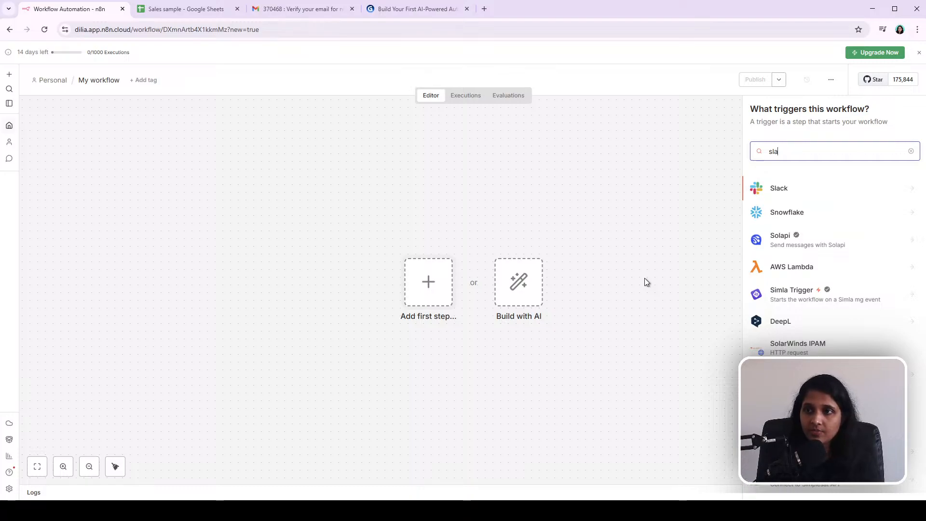
key(BackSpace)
key(BackSpace)
key(BackSpace)
text(httl)
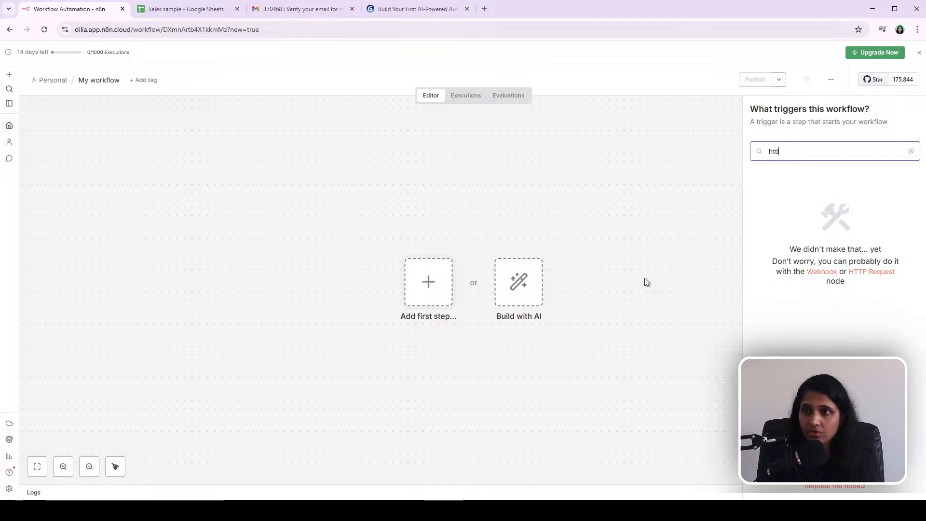
key(BackSpace)
text(p)
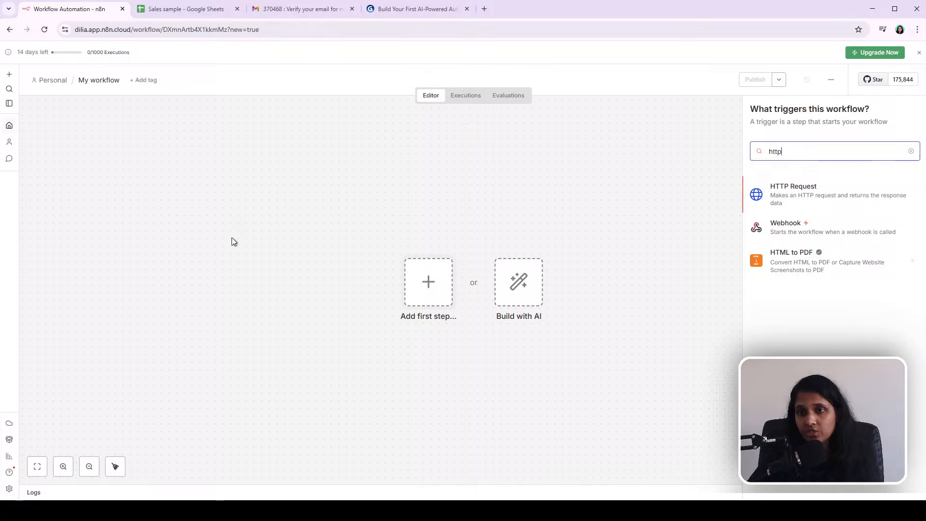
click(635, 198)
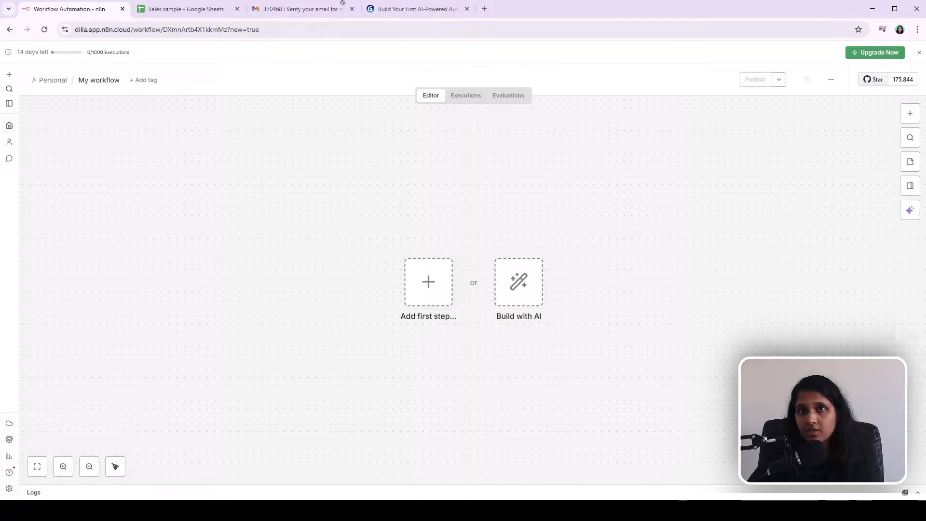
Step: Revisit the presentation slides outlining the automation steps and workflow diagram, then return to the editor
click(398, 9)
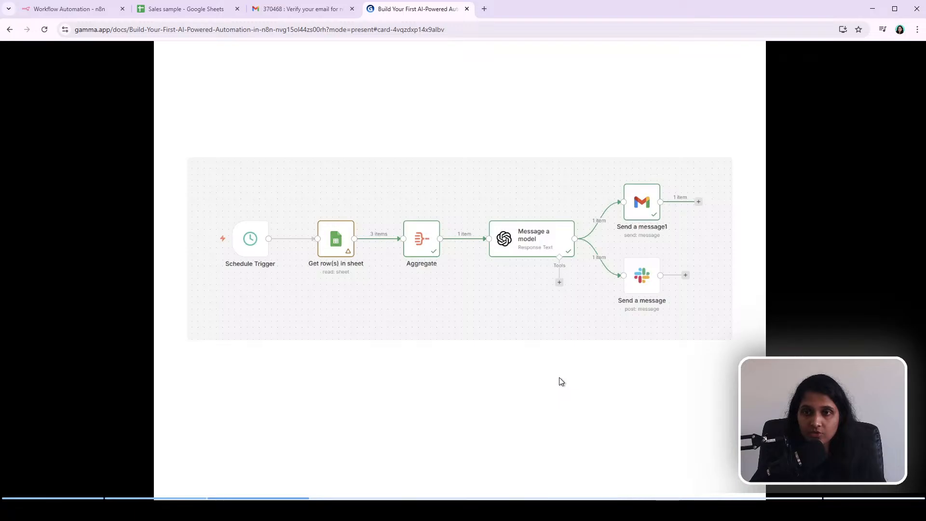
key(Left)
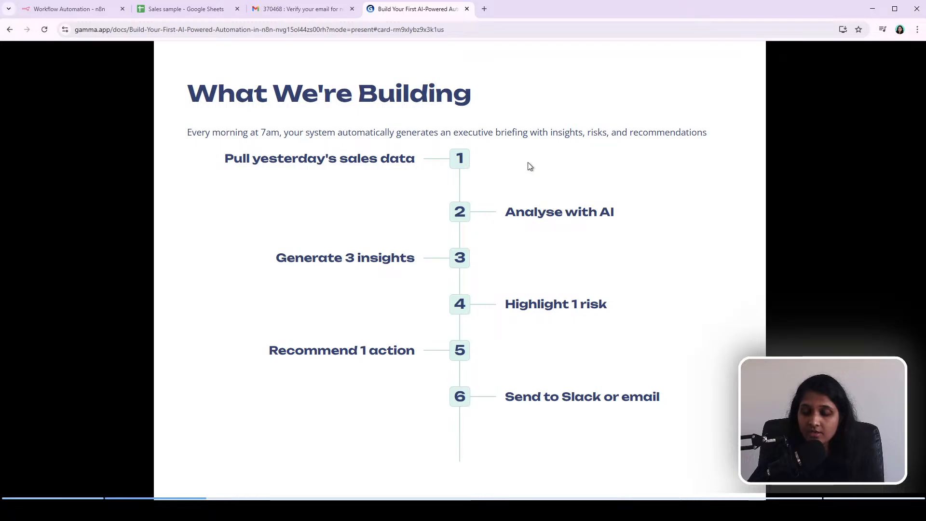
key(Right)
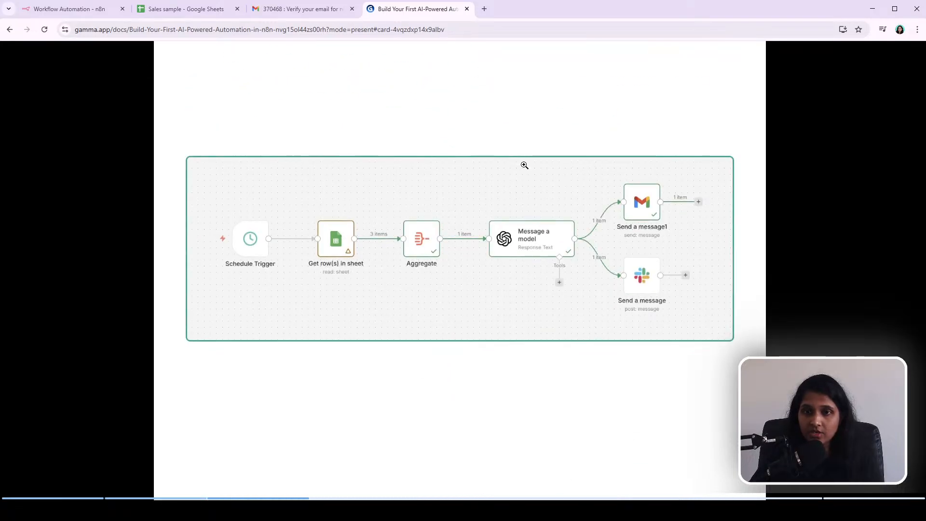
click(53, 10)
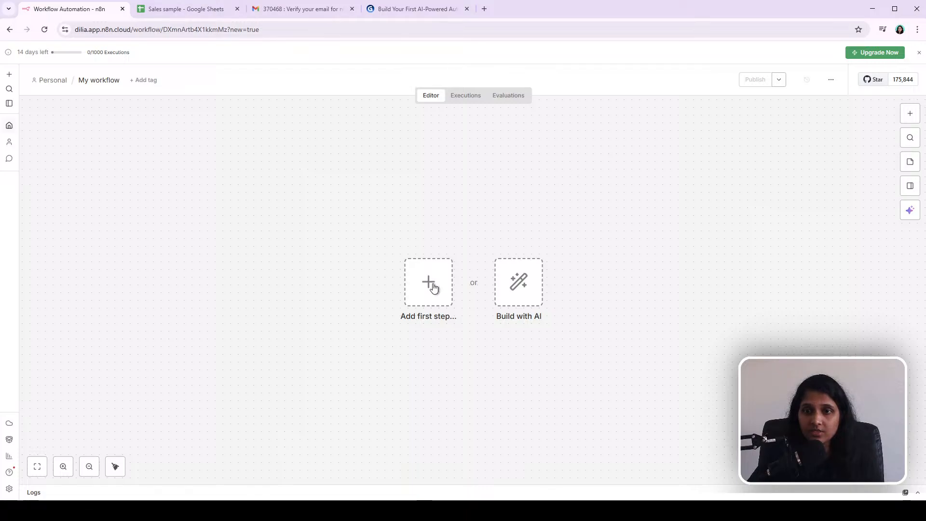
Step: Add a manual 'Trigger manually' node as the workflow's first step
click(913, 119)
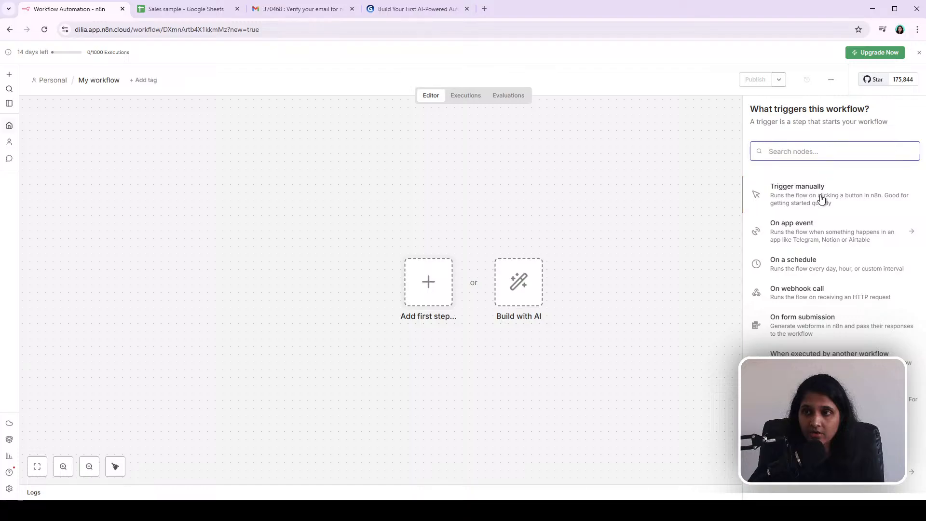
click(802, 200)
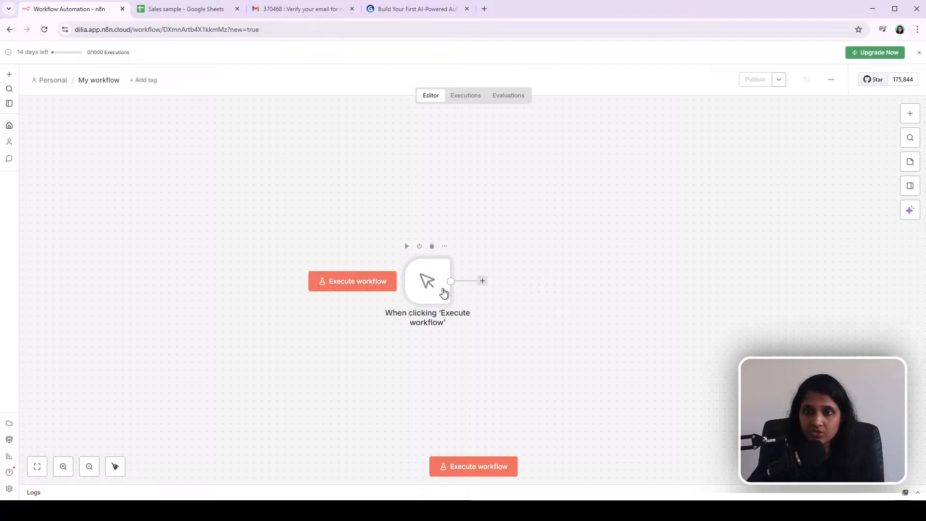
click(910, 120)
click(228, 288)
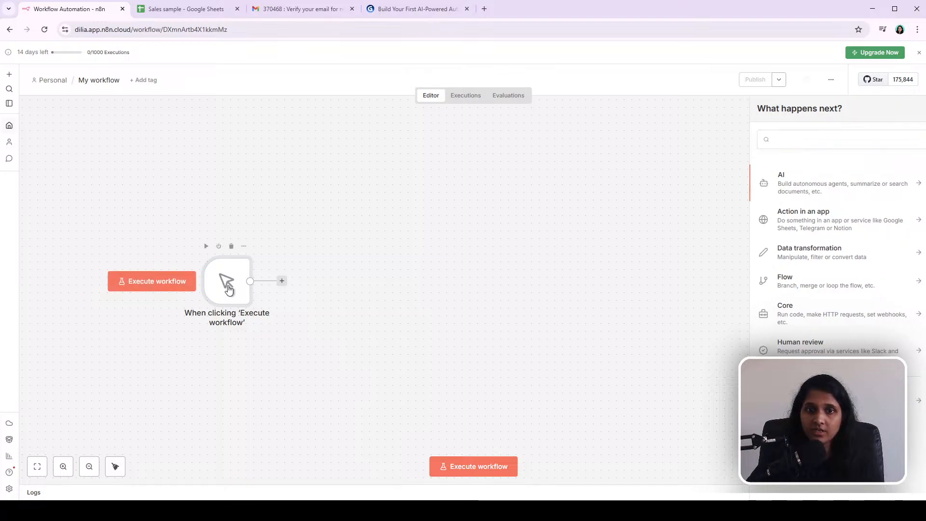
drag(137, 247, 420, 377)
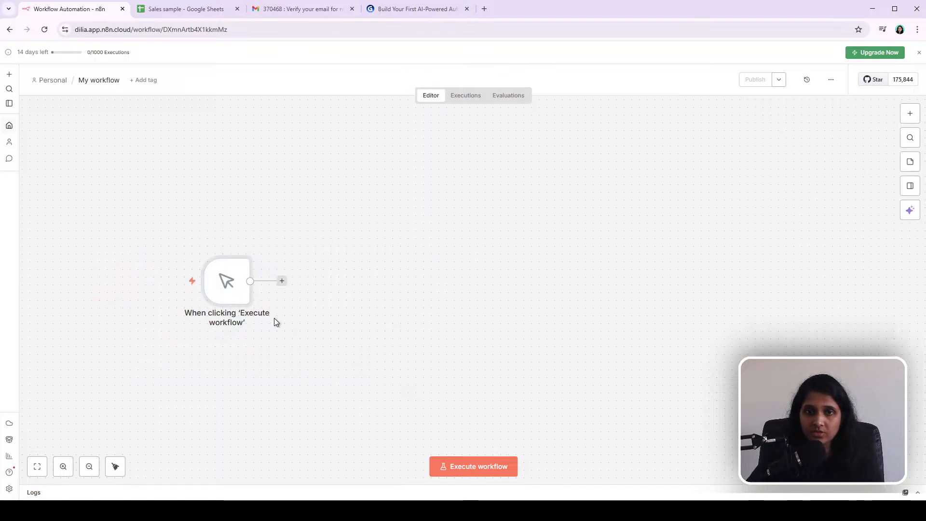
drag(202, 244, 425, 364)
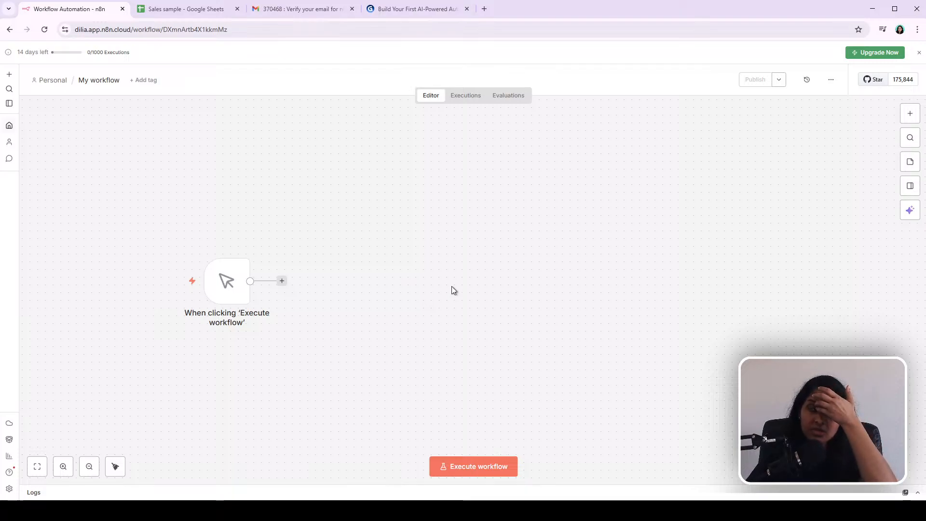
click(282, 284)
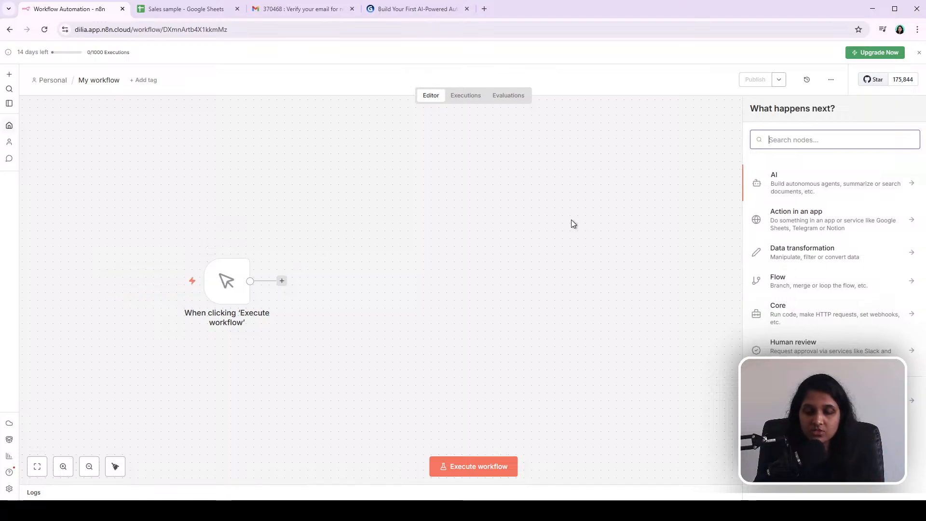
text(she)
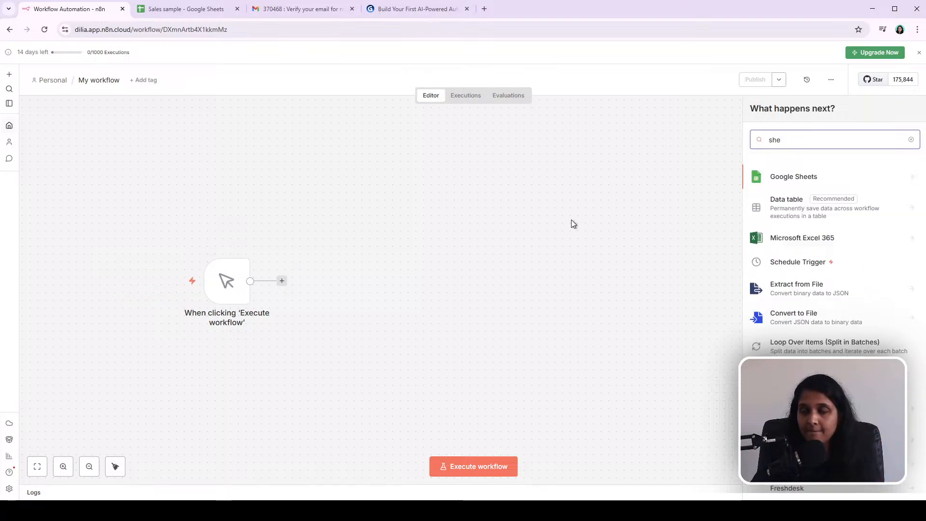
click(812, 178)
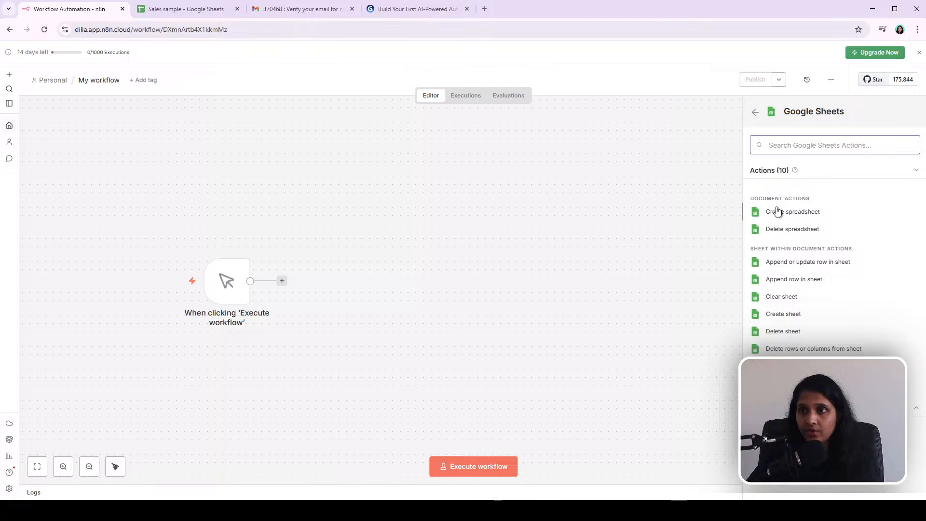
Step: Copy the sales data rows A2:G4 from the Sales sample spreadsheet and return to the workflow
click(159, 11)
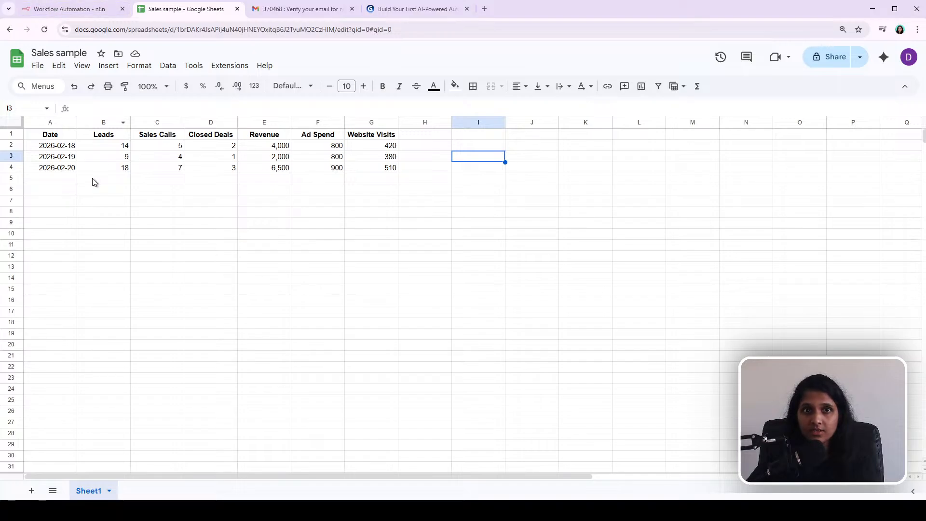
drag(36, 146, 377, 170)
key(ctrl+c)
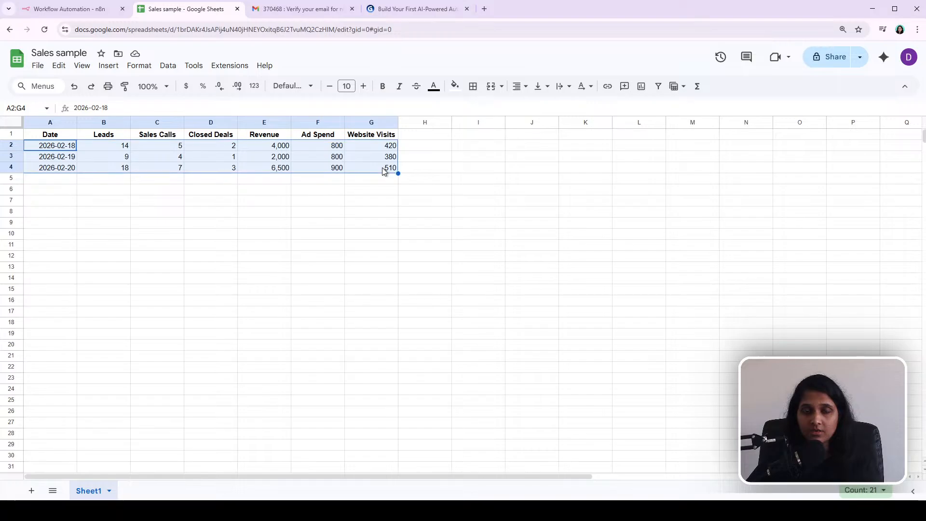
click(75, 15)
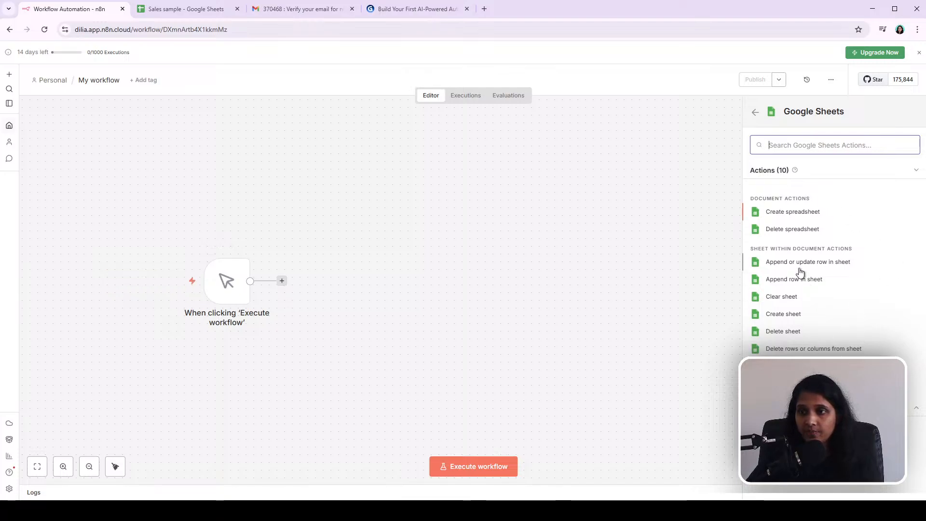
Step: Add a Google Sheets 'Get row(s) in sheet' node to the workflow
click(585, 228)
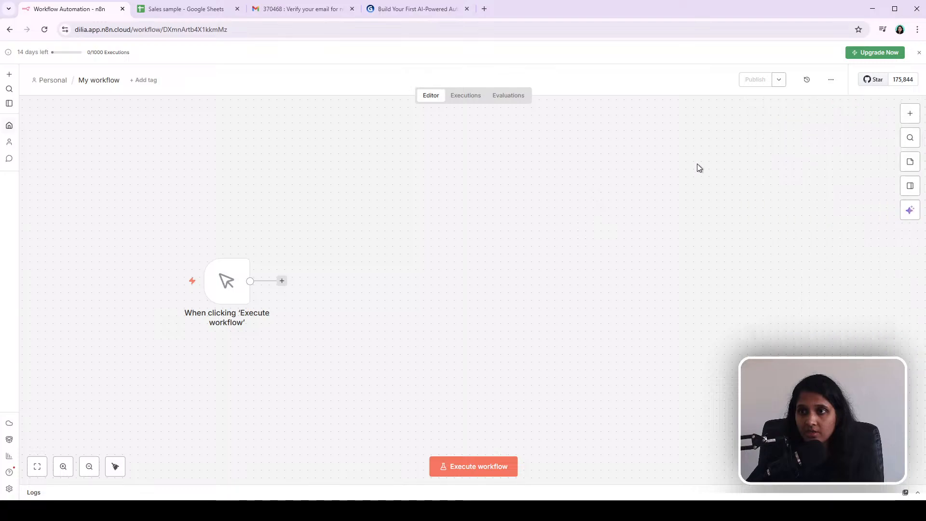
click(910, 110)
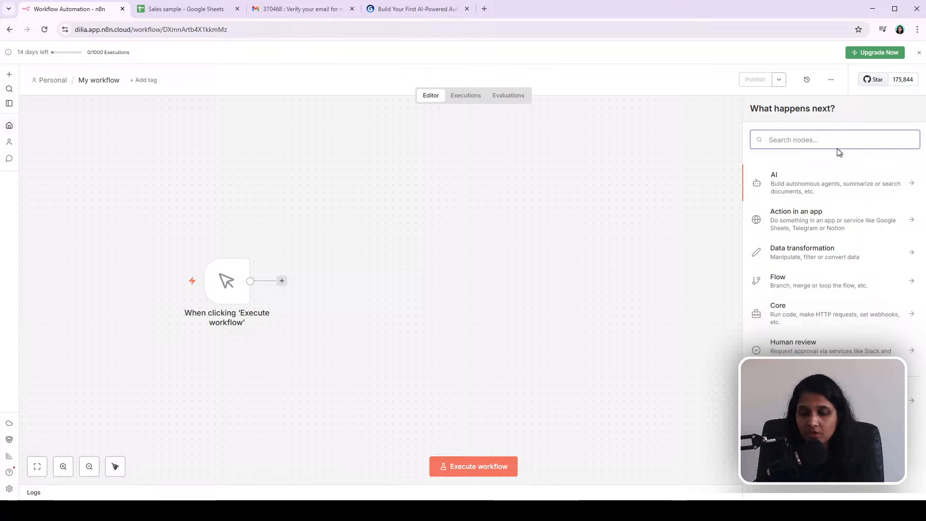
text(sheet)
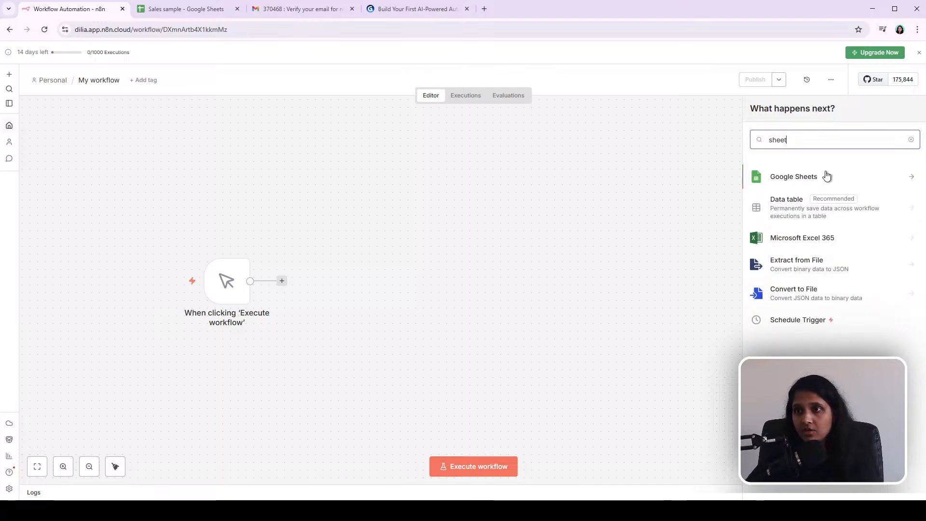
click(810, 178)
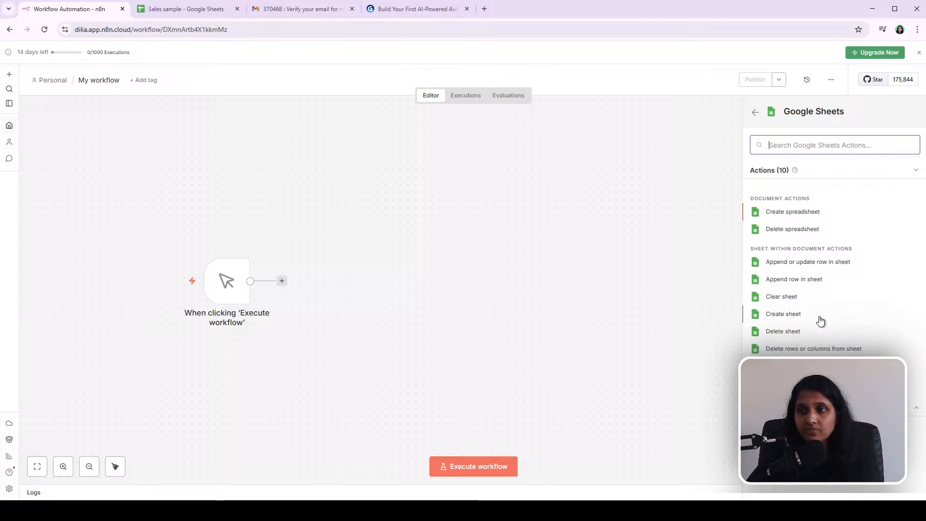
click(793, 366)
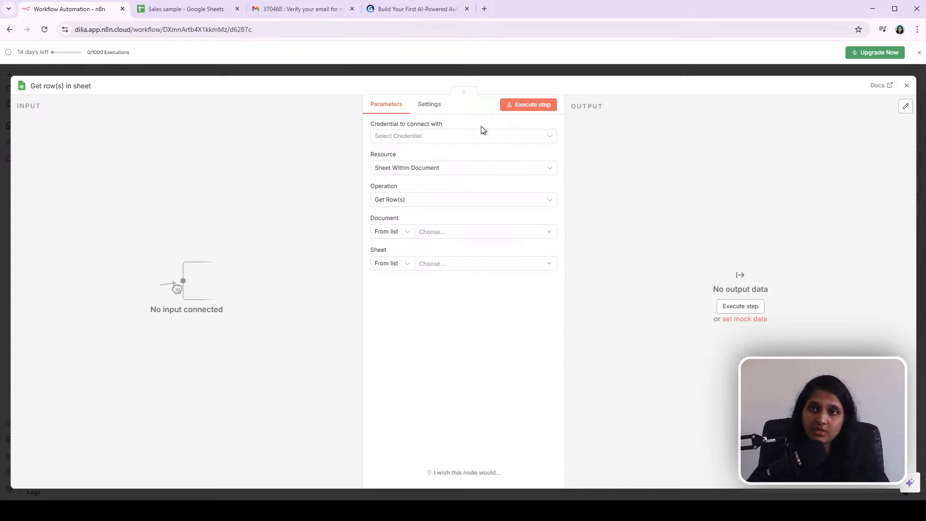
Step: Create a new Google Sheets OAuth2 credential by signing in with Google, then close the credential dialog
click(553, 139)
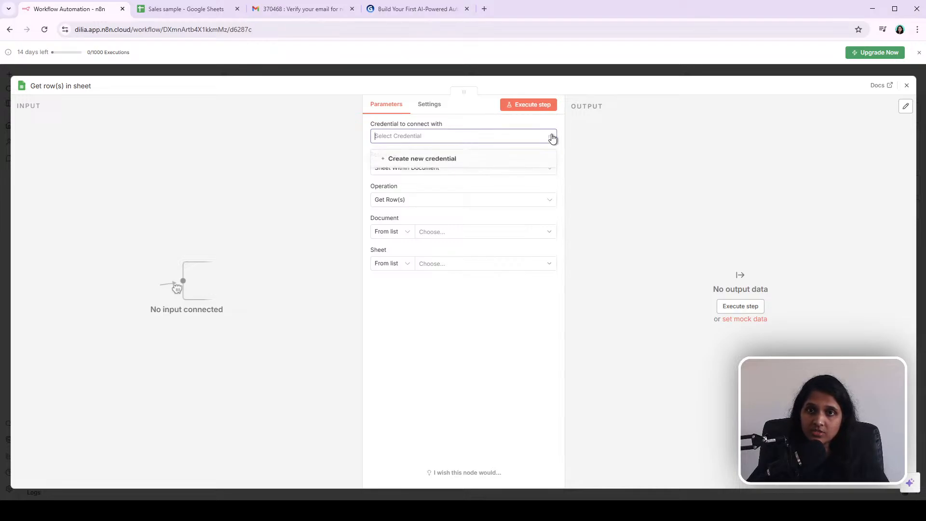
click(436, 162)
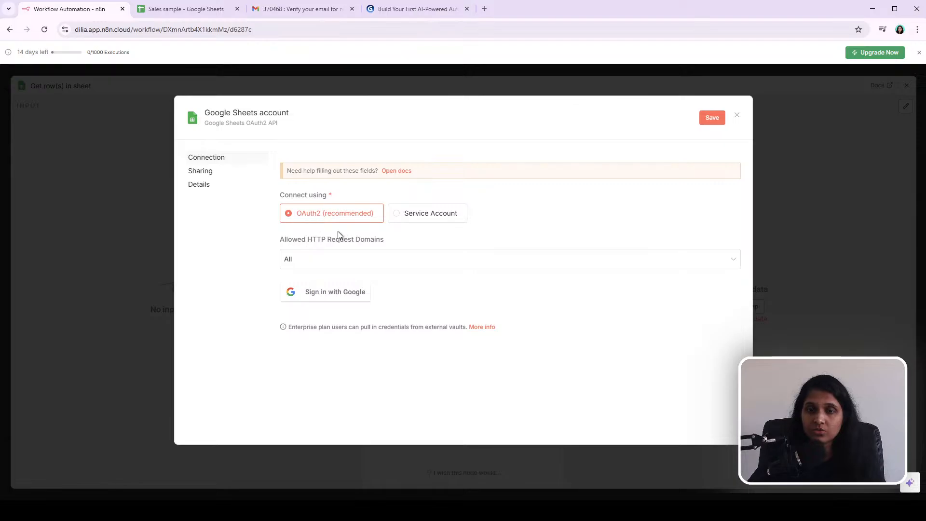
click(328, 301)
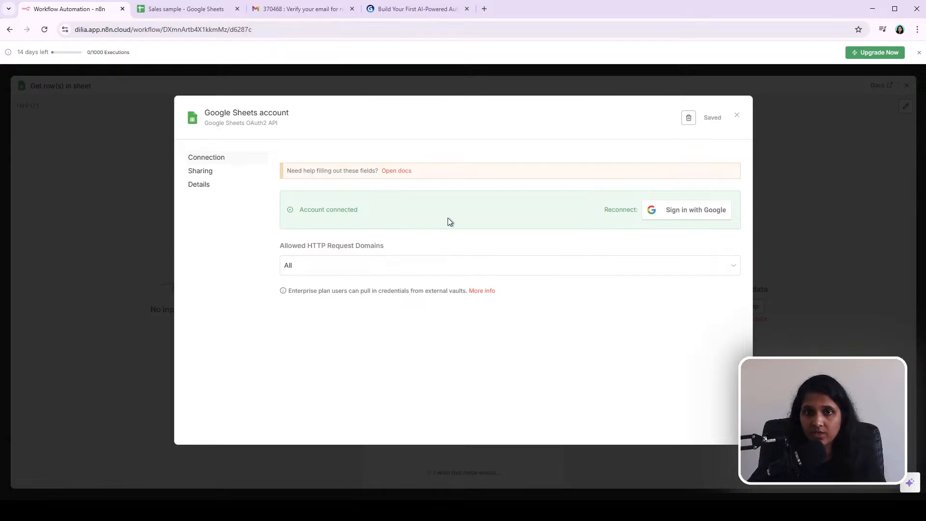
click(737, 116)
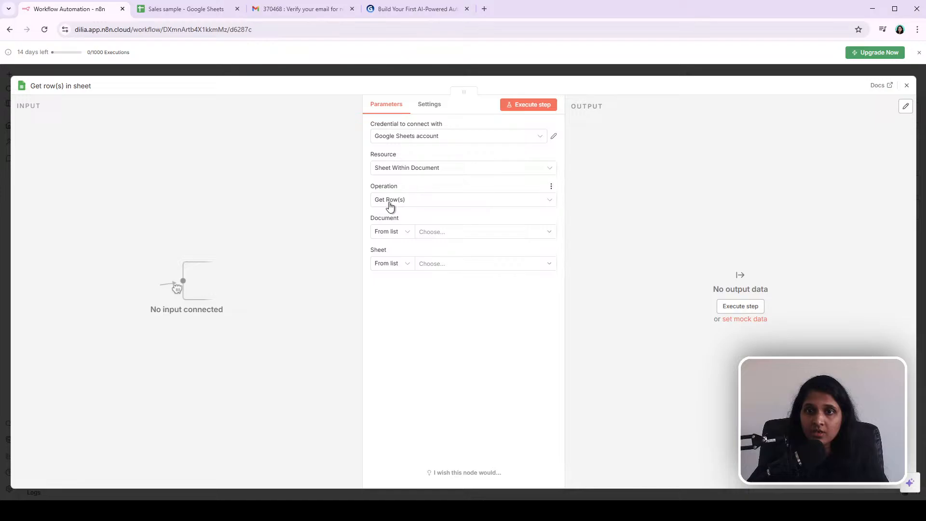
Step: Set the node's document to Sales sample and its sheet to Sheet1
click(434, 202)
click(434, 202)
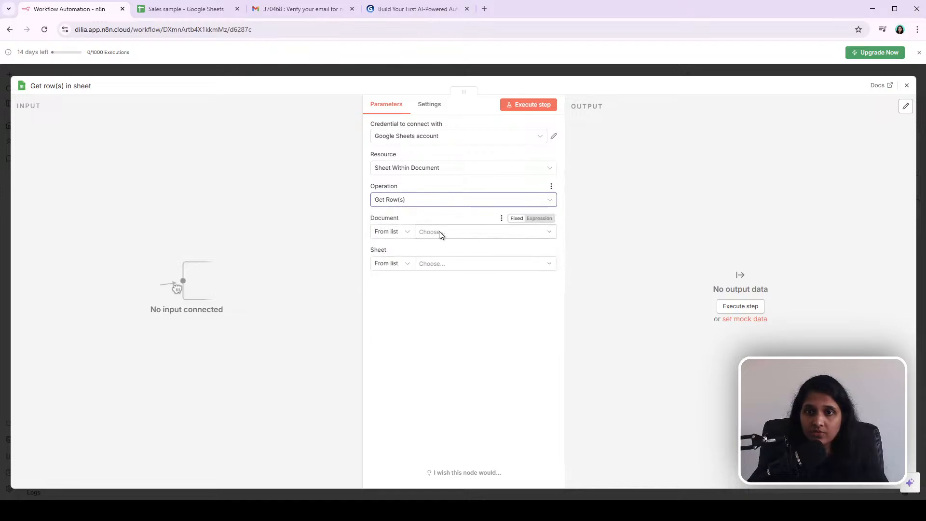
click(408, 232)
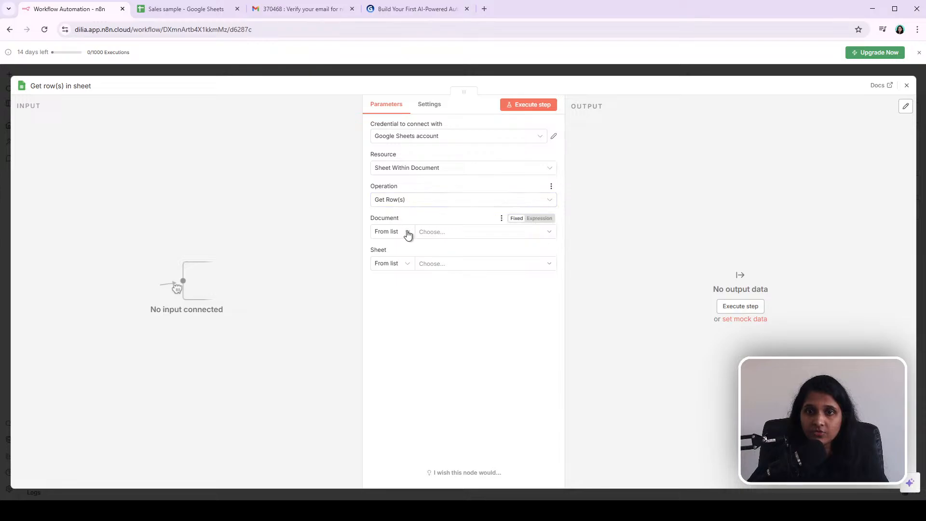
click(407, 233)
click(466, 233)
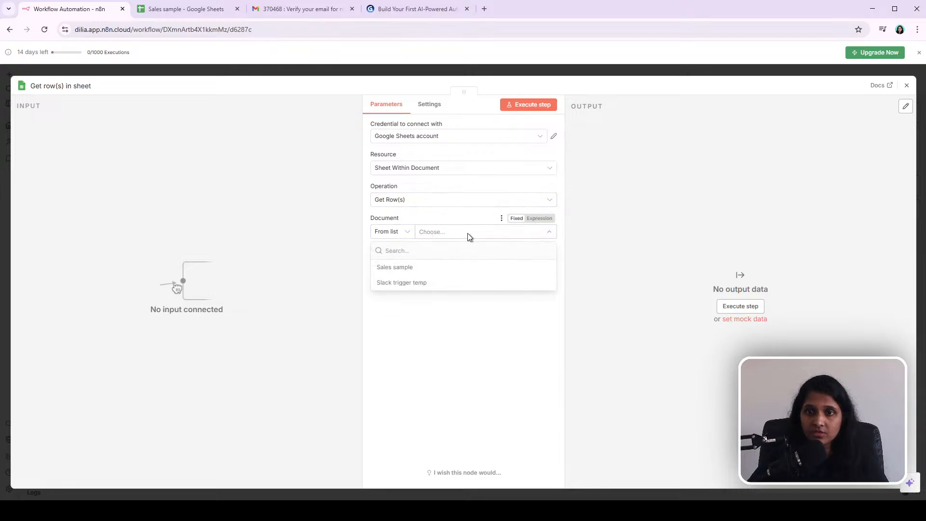
click(410, 268)
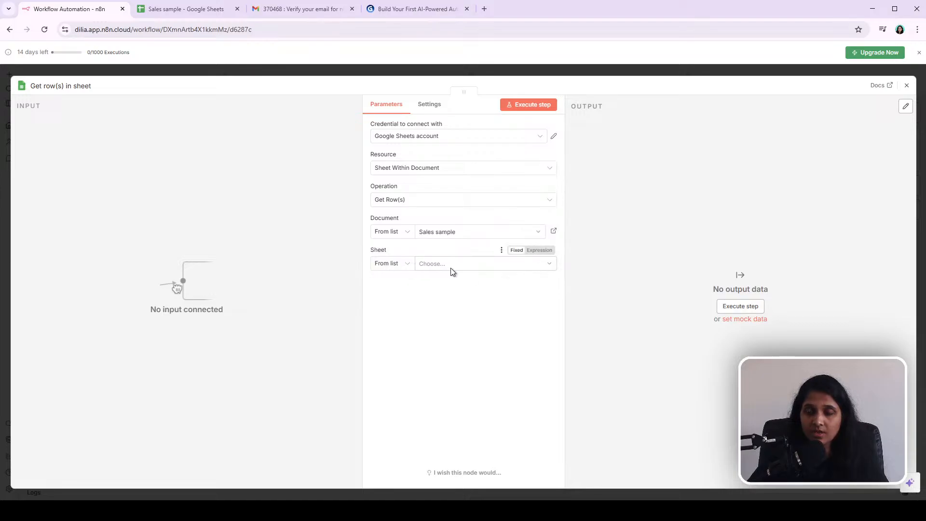
click(438, 266)
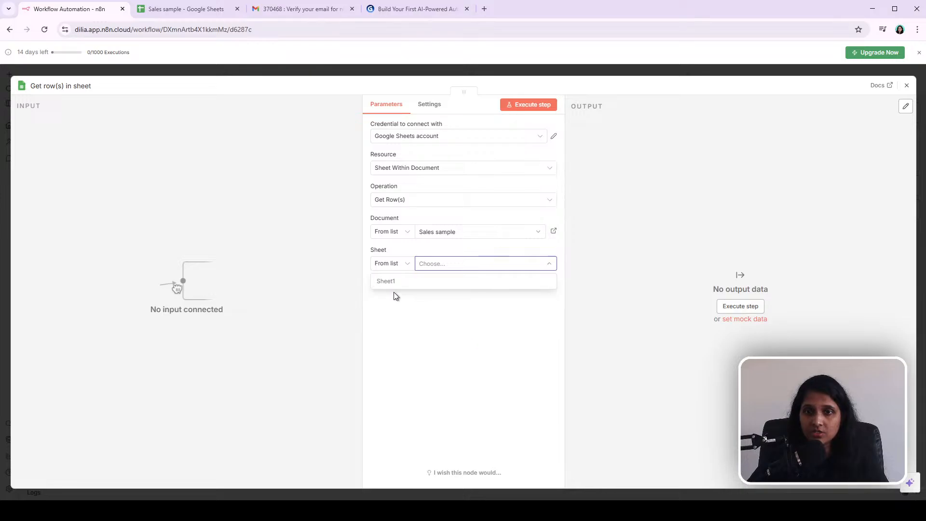
click(383, 285)
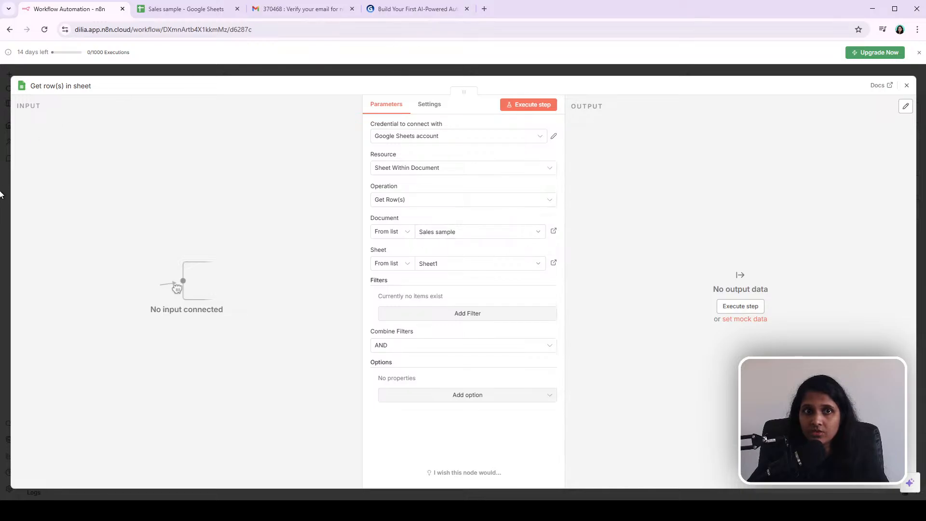
Step: Close the node, reposition it beside the manual trigger, and connect the trigger's output to the Get row(s) node
click(479, 67)
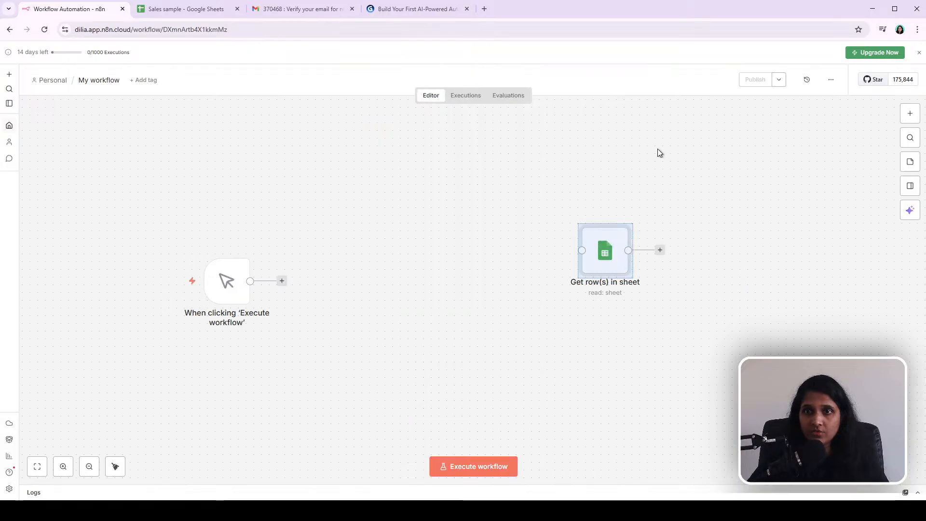
drag(597, 254, 442, 285)
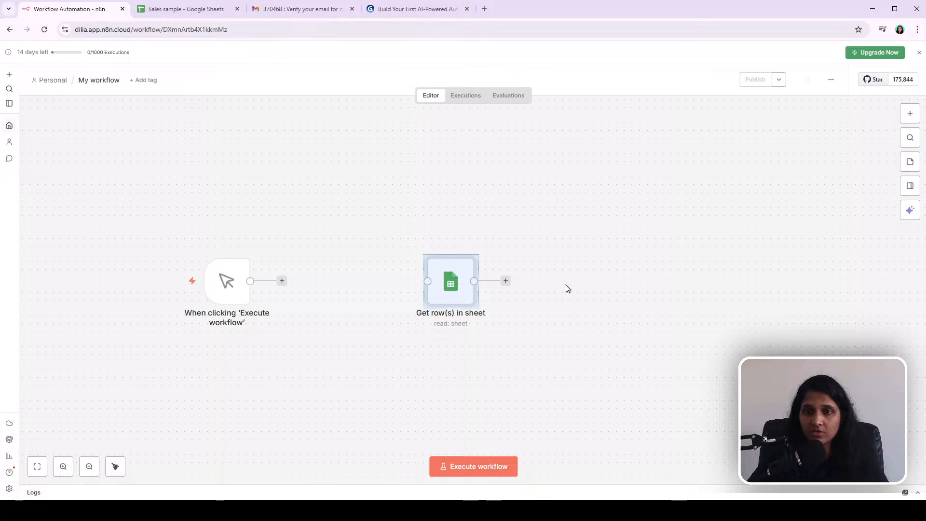
click(611, 261)
double_click(451, 289)
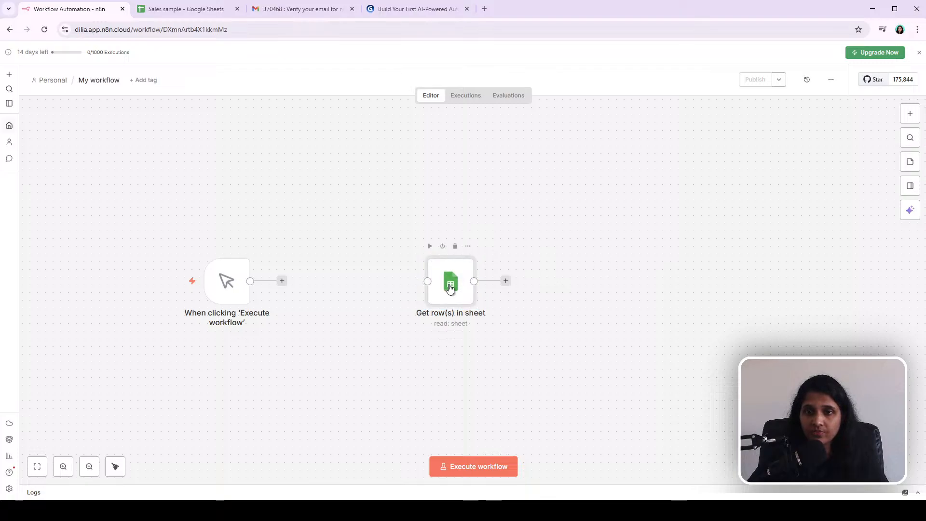
key(Return)
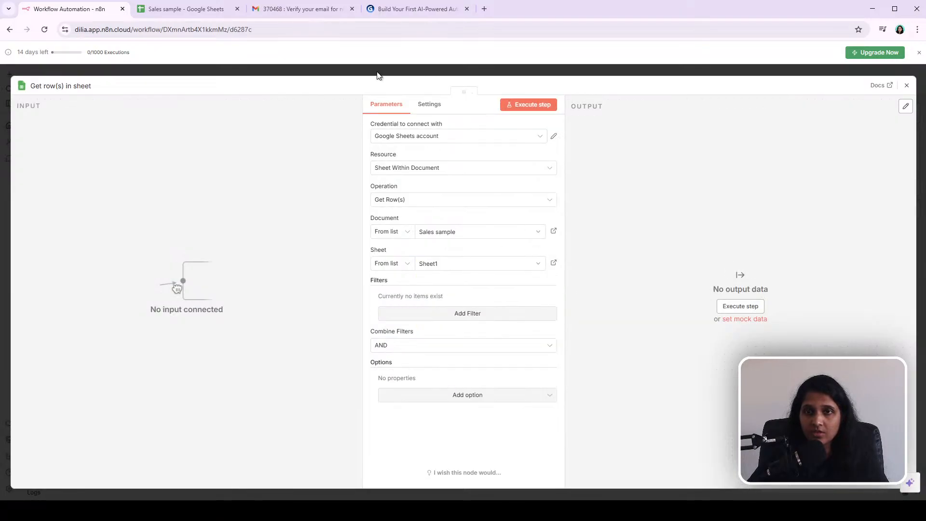
click(525, 73)
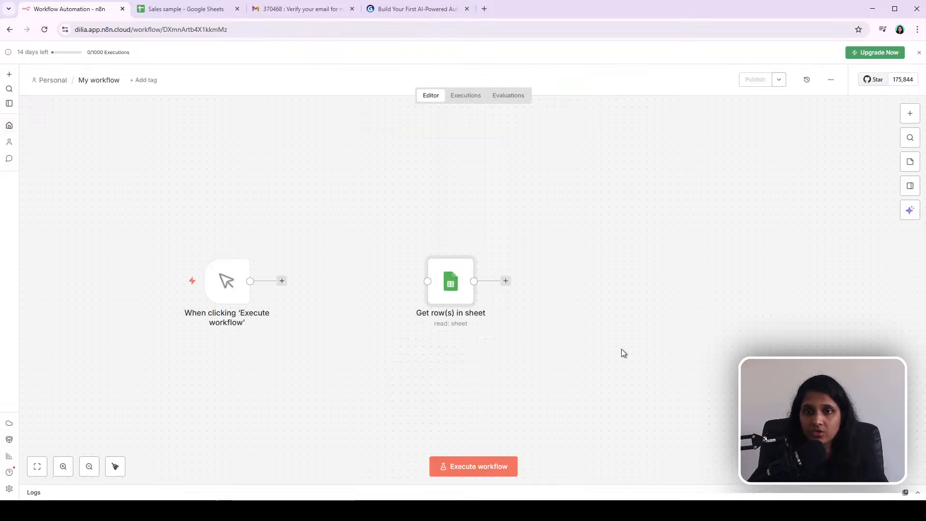
drag(201, 281, 286, 289)
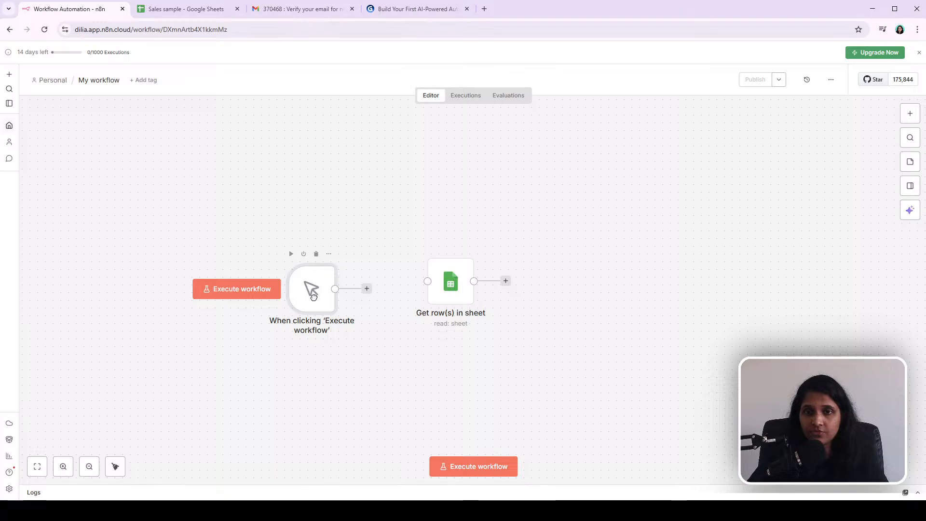
mouse_move(366, 288)
mouse_down()
mouse_move(424, 287)
mouse_move(450, 304)
mouse_move(422, 304)
mouse_up()
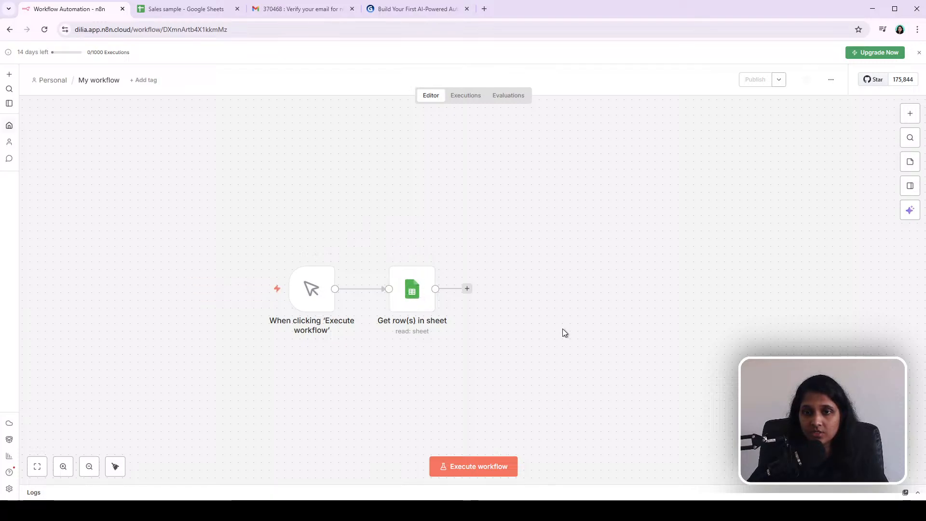
Step: Reopen the Get row(s) node and review its credential, operation and document settings
double_click(414, 294)
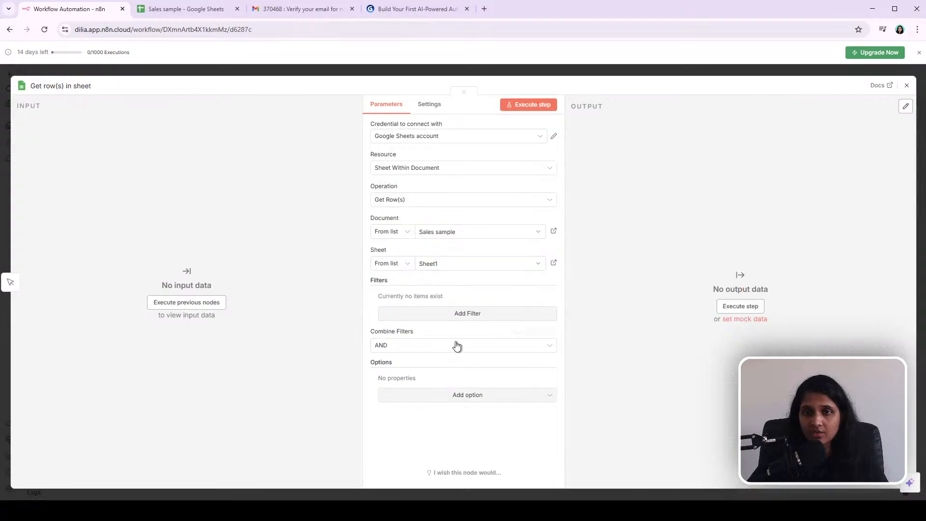
click(471, 138)
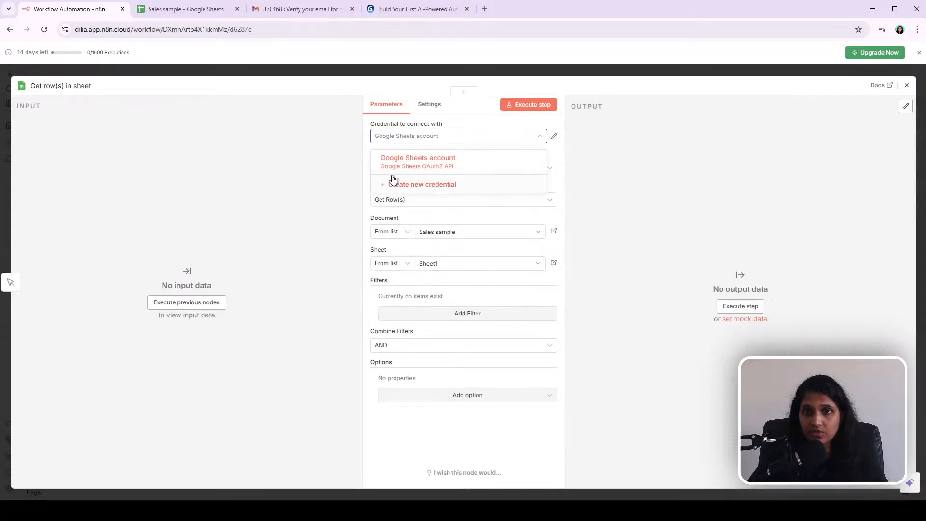
click(638, 165)
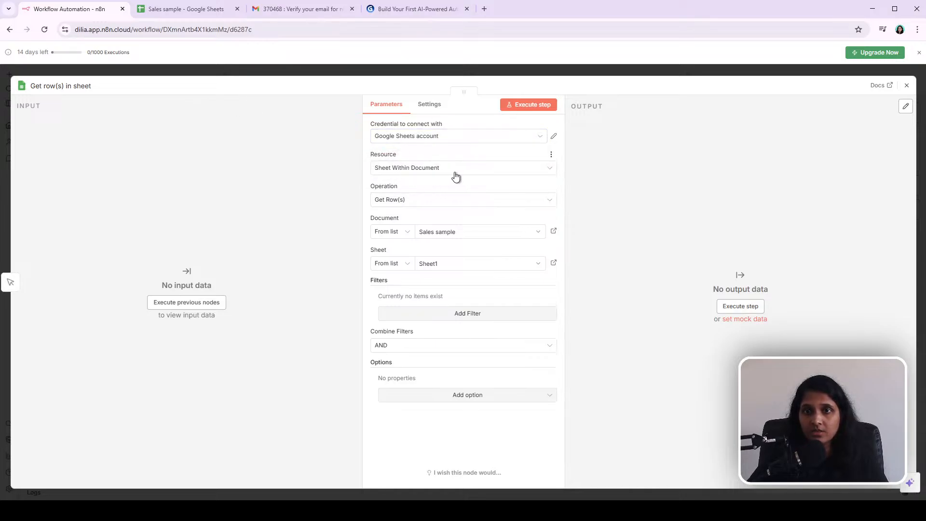
click(435, 202)
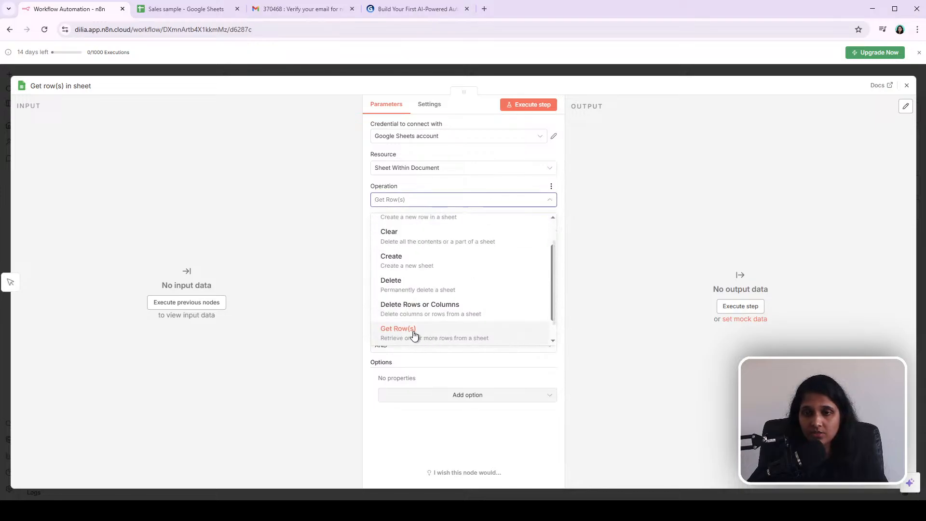
click(414, 335)
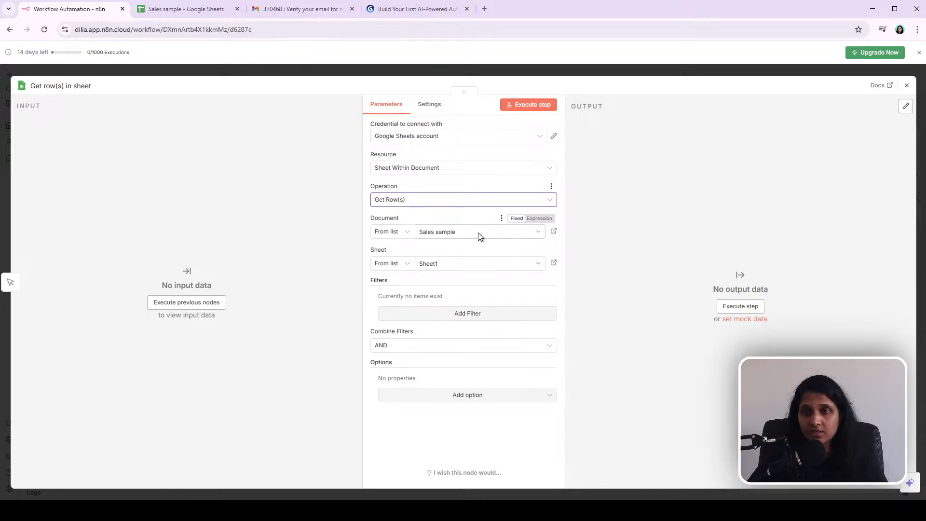
click(176, 9)
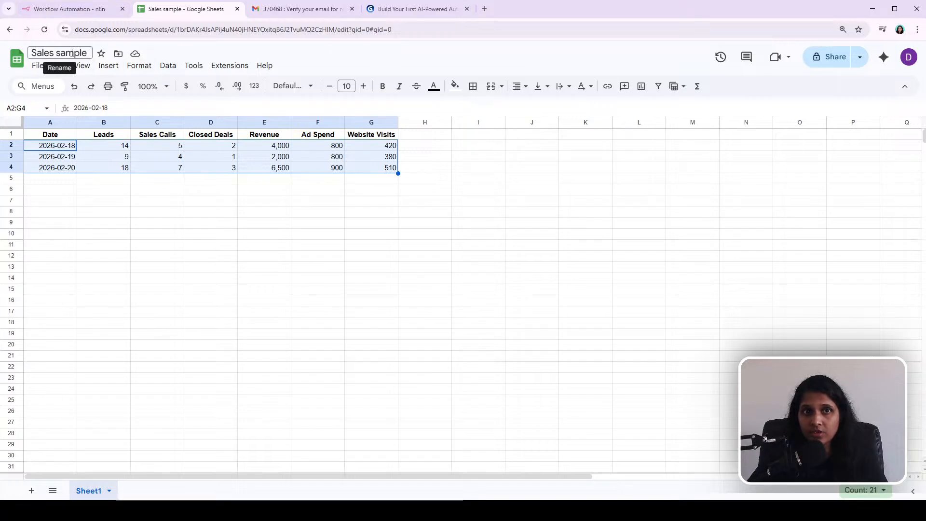
click(86, 10)
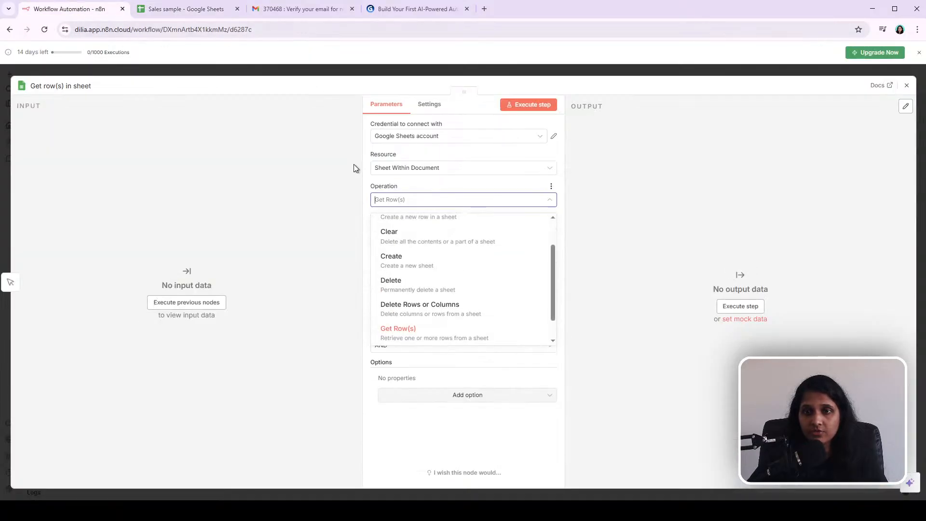
click(664, 273)
click(476, 232)
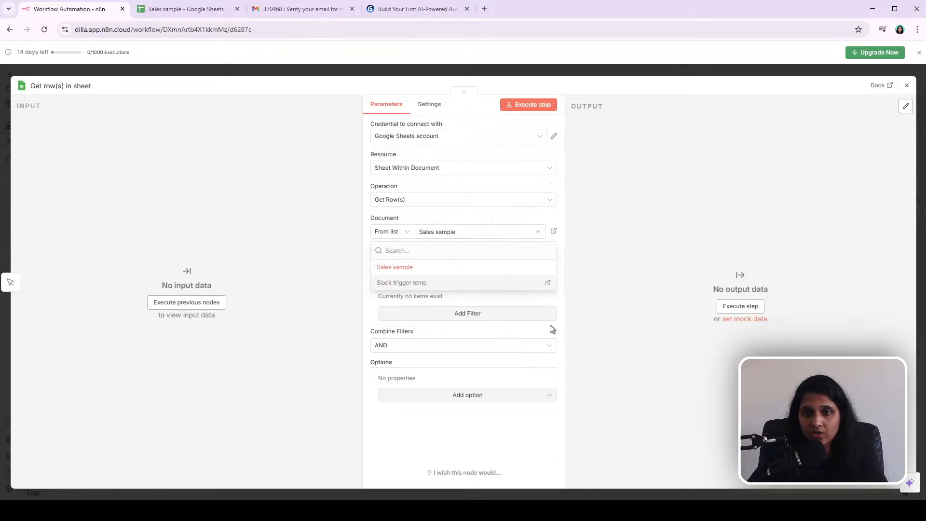
click(404, 269)
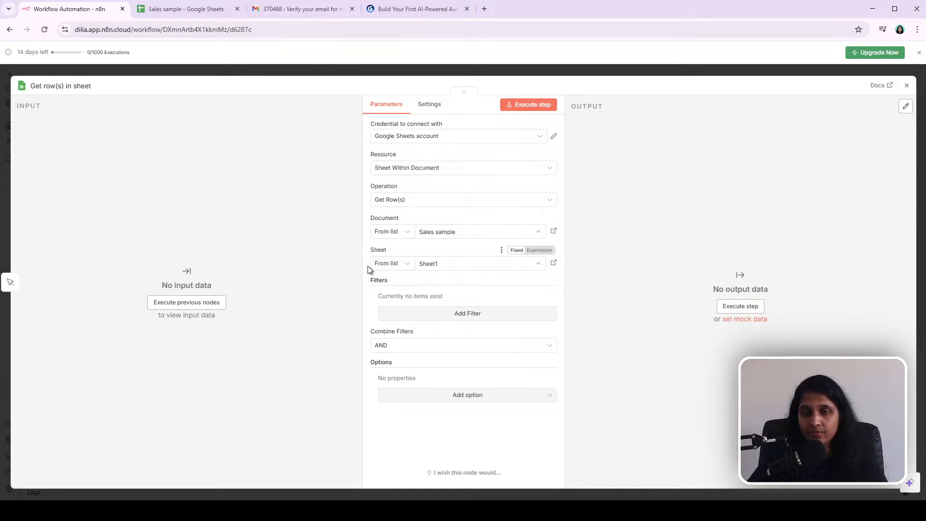
Step: Add a new blank Sheet2 tab to the Sales sample spreadsheet and return to the workflow
click(150, 10)
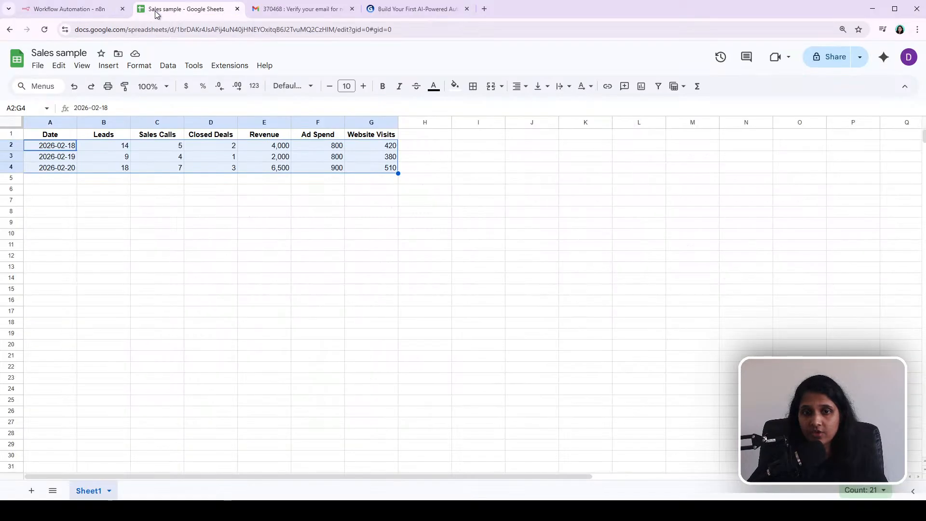
click(26, 491)
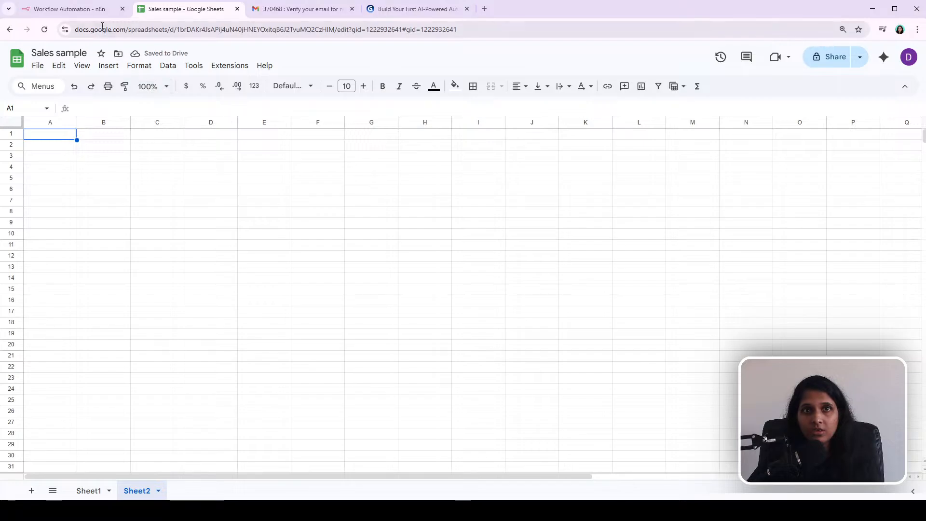
click(77, 9)
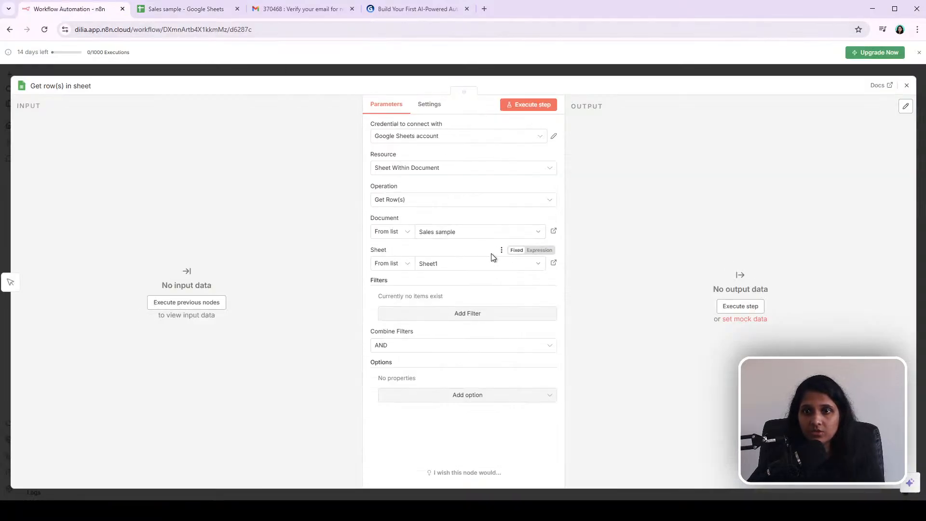
Step: Keep Sheet1 as the node's sheet and execute the Get row(s) step
click(501, 252)
click(486, 274)
click(463, 263)
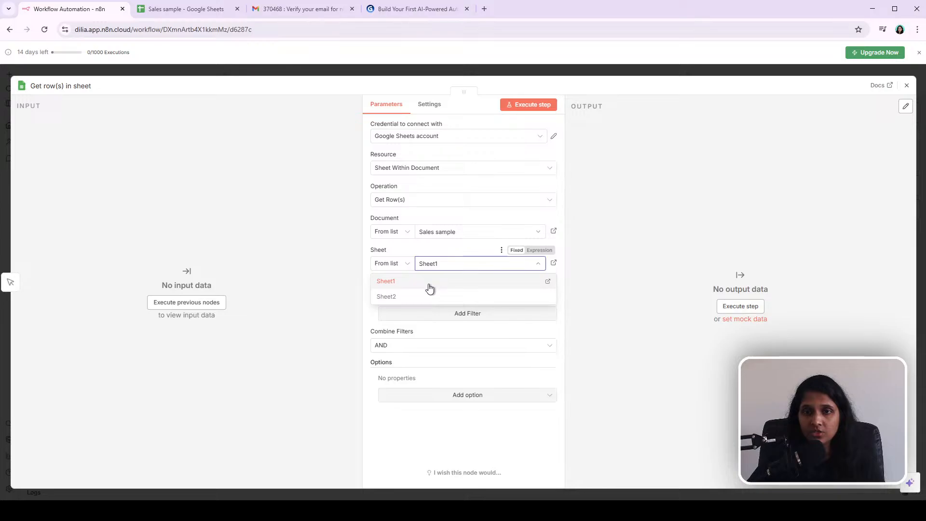
click(389, 282)
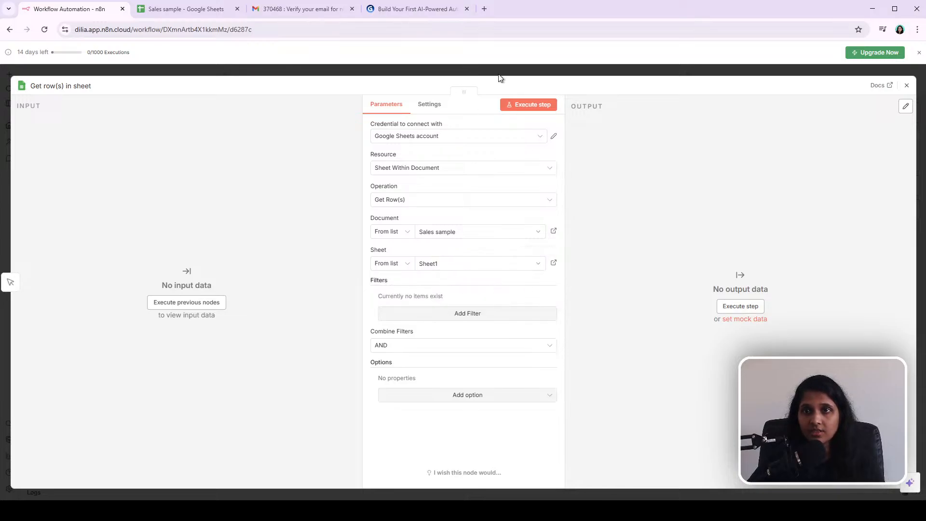
click(524, 106)
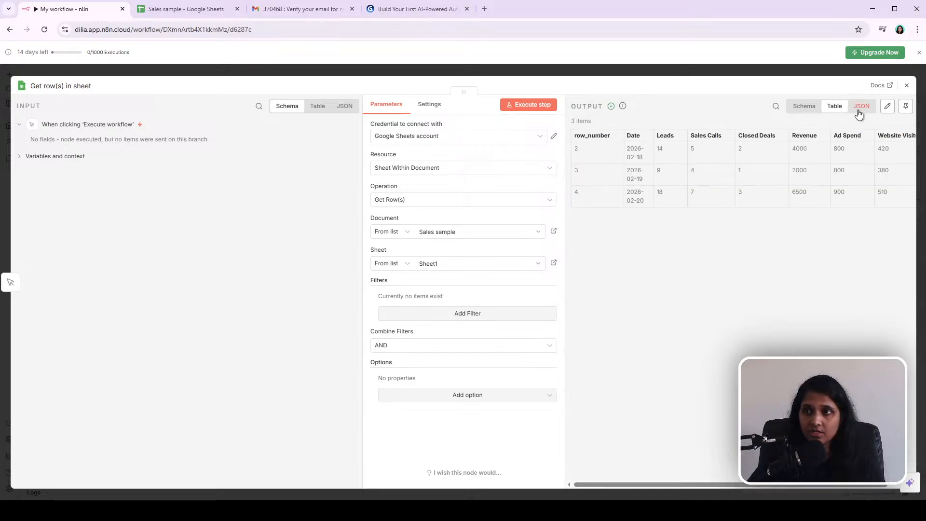
Step: Inspect the returned sales rows in the output table and close the node
mouse_move(623, 484)
mouse_down()
mouse_move(681, 493)
mouse_move(610, 492)
mouse_up()
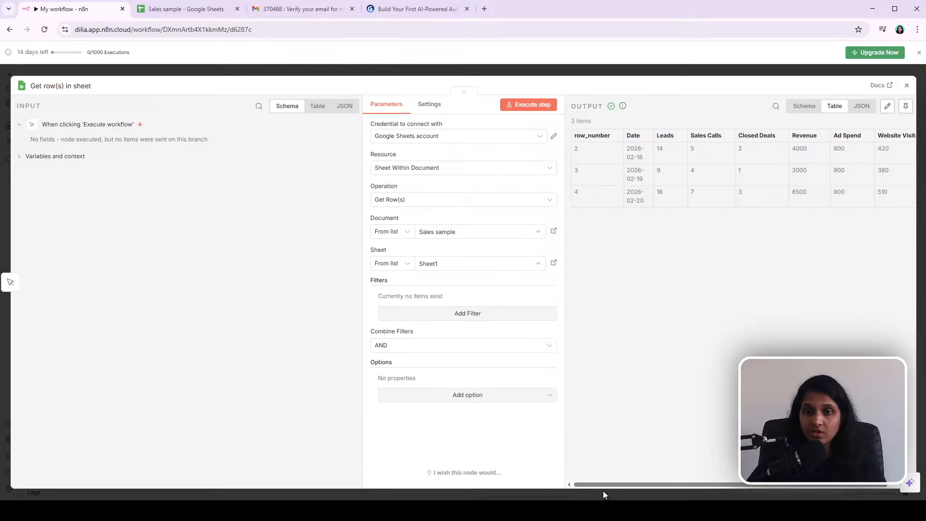
click(621, 73)
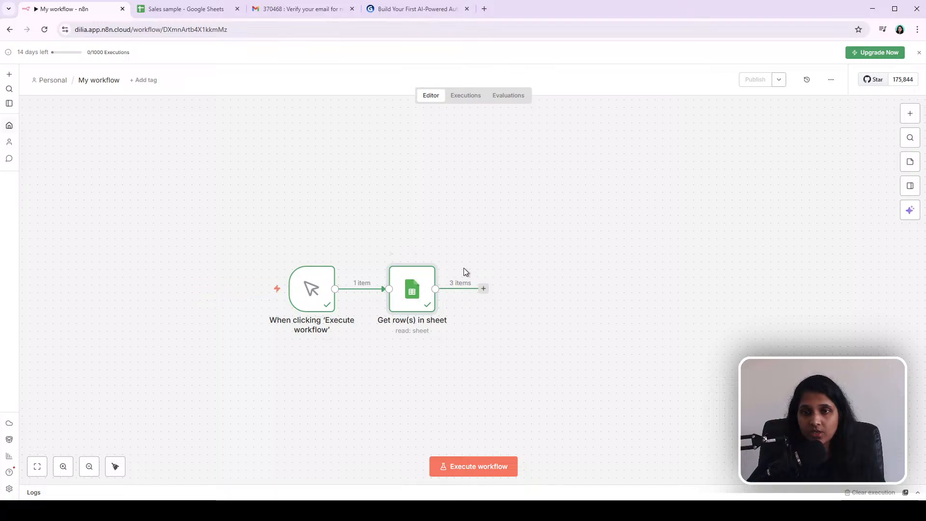
double_click(418, 305)
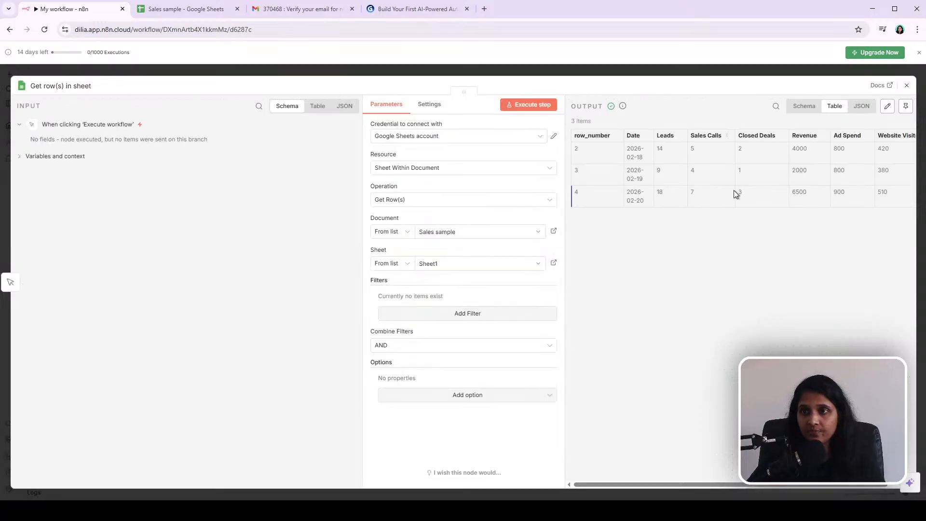
click(621, 73)
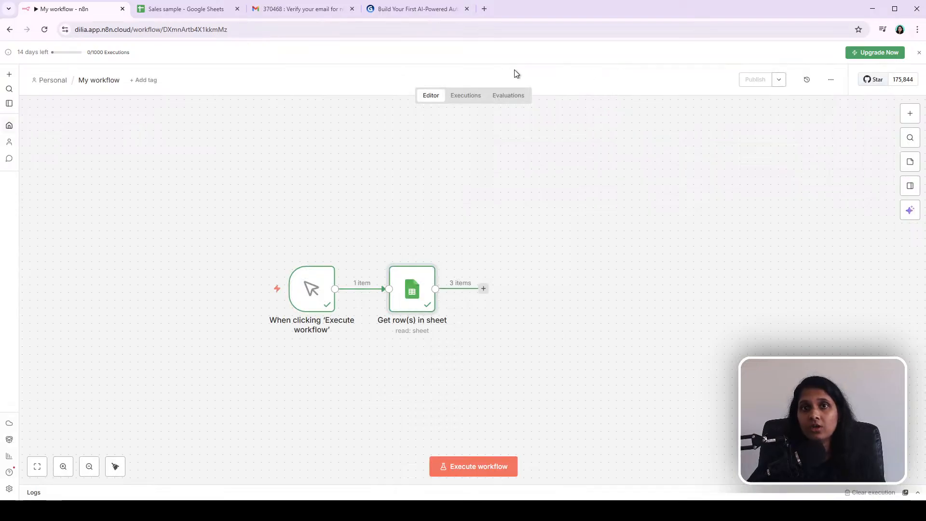
Step: Review the planned workflow in the presentation slides and return to the workflow editor
click(409, 9)
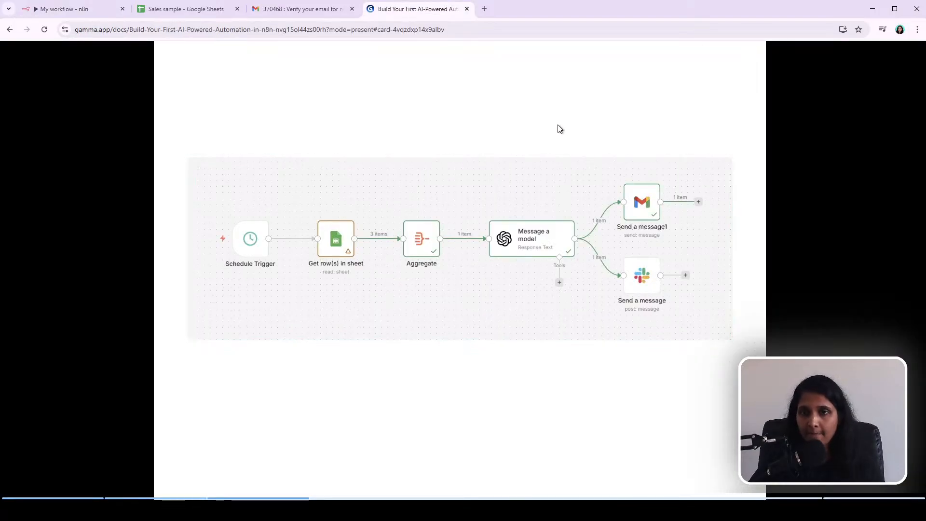
key(Left)
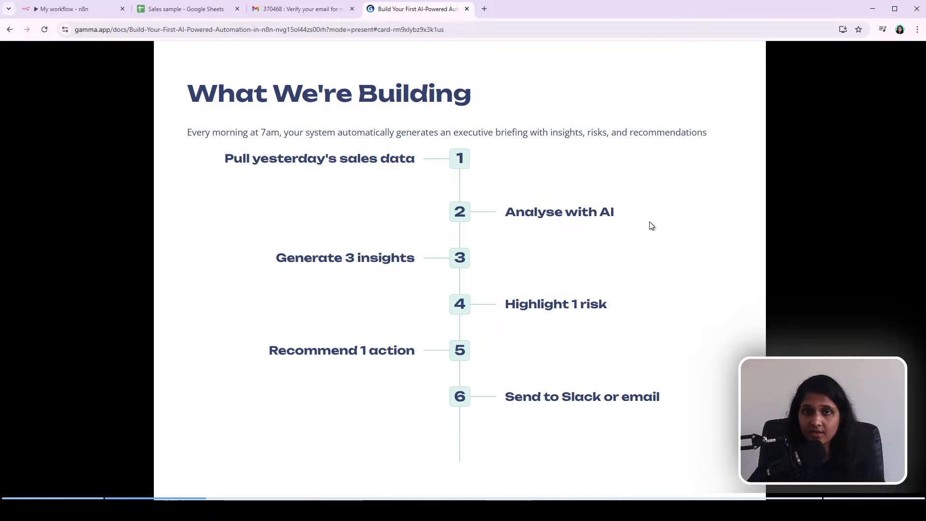
click(93, 12)
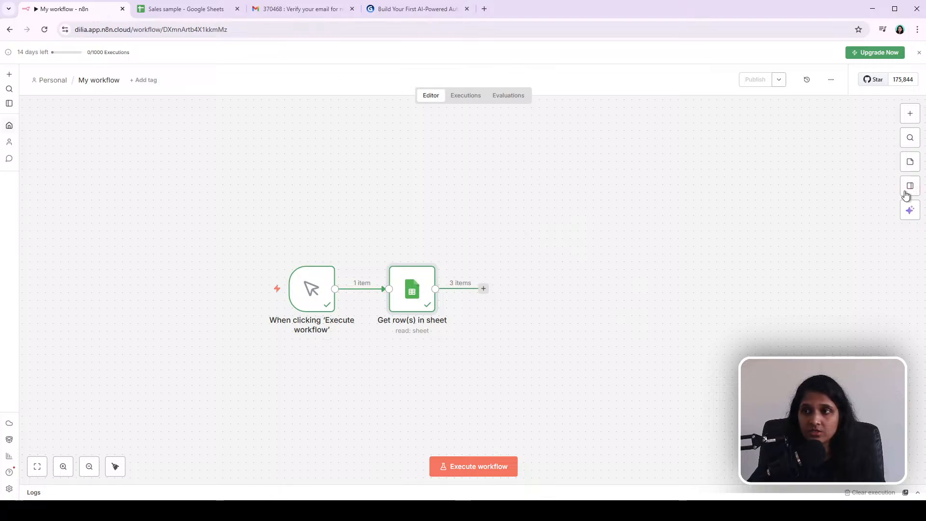
click(911, 116)
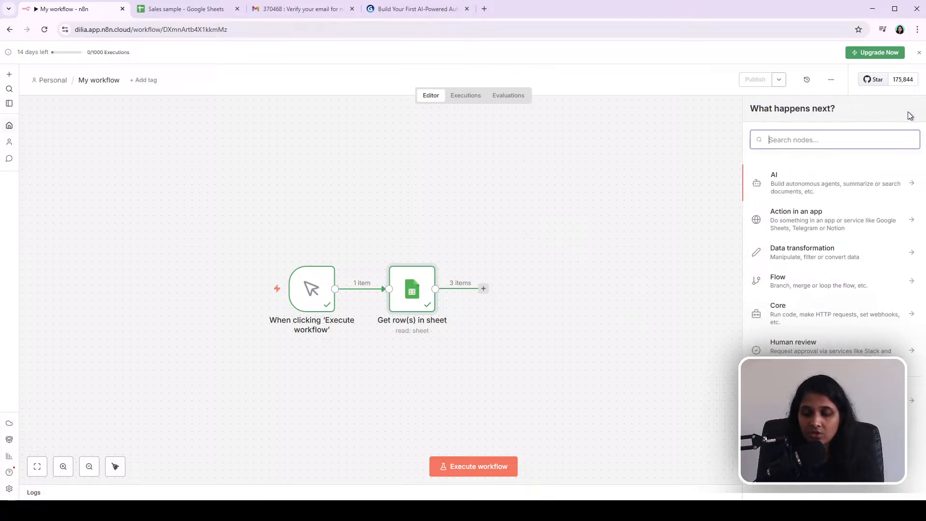
text(ope)
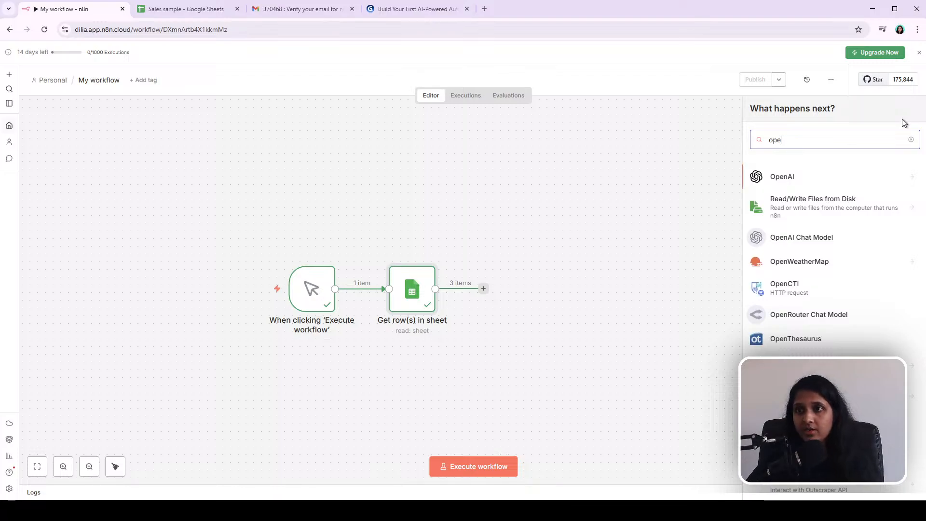
click(799, 182)
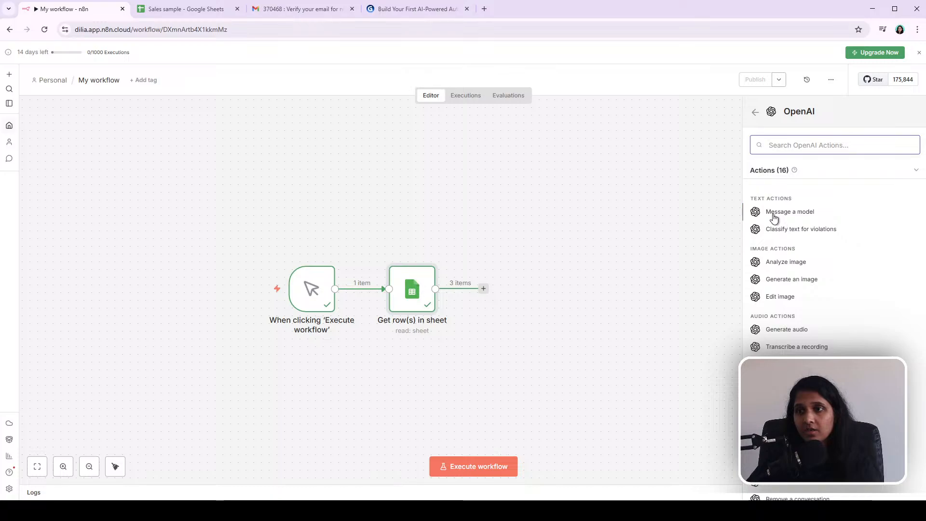
click(800, 214)
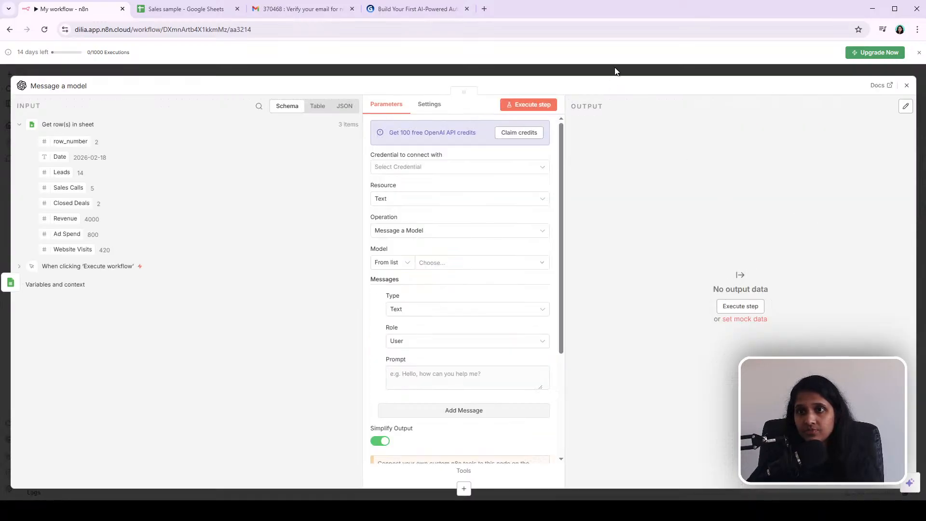
click(615, 71)
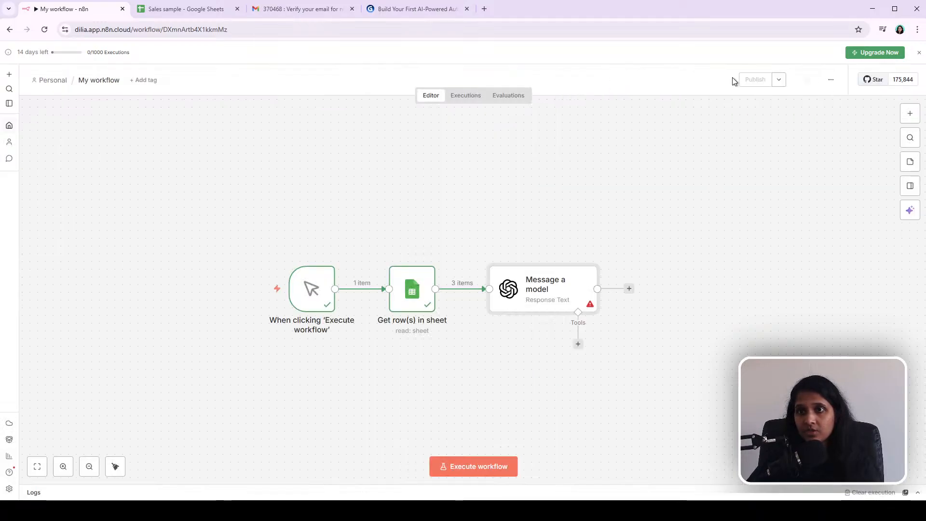
mouse_move(534, 298)
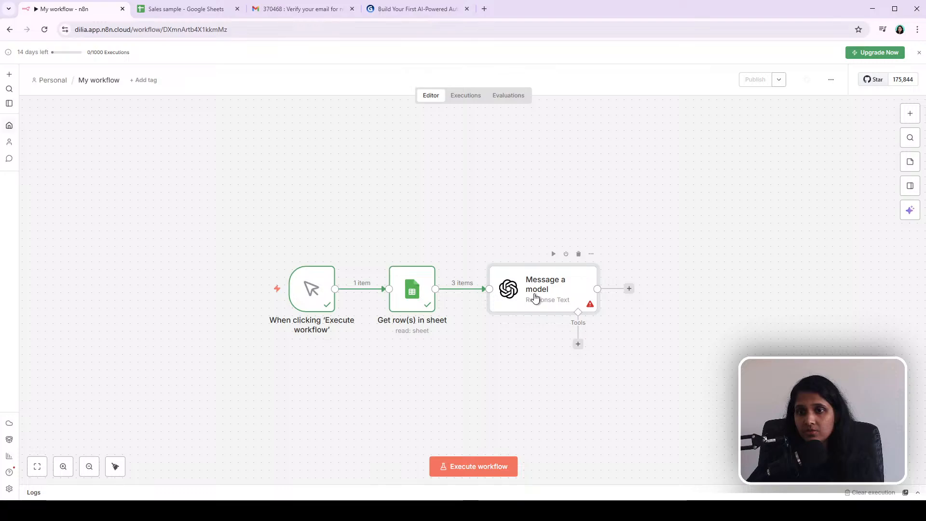
click(579, 255)
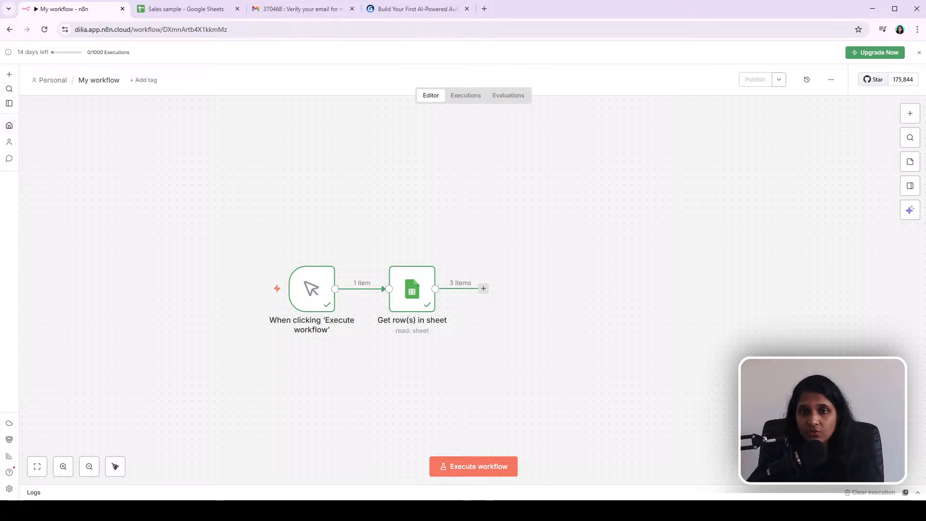
Step: Add an OpenAI Message a model node after the Get row(s) in sheet node
mouse_move(404, 273)
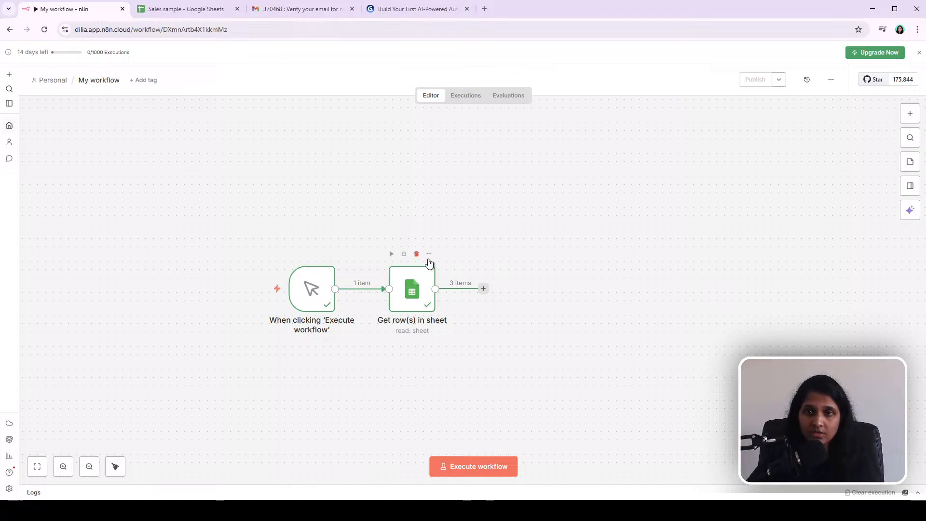
mouse_move(418, 288)
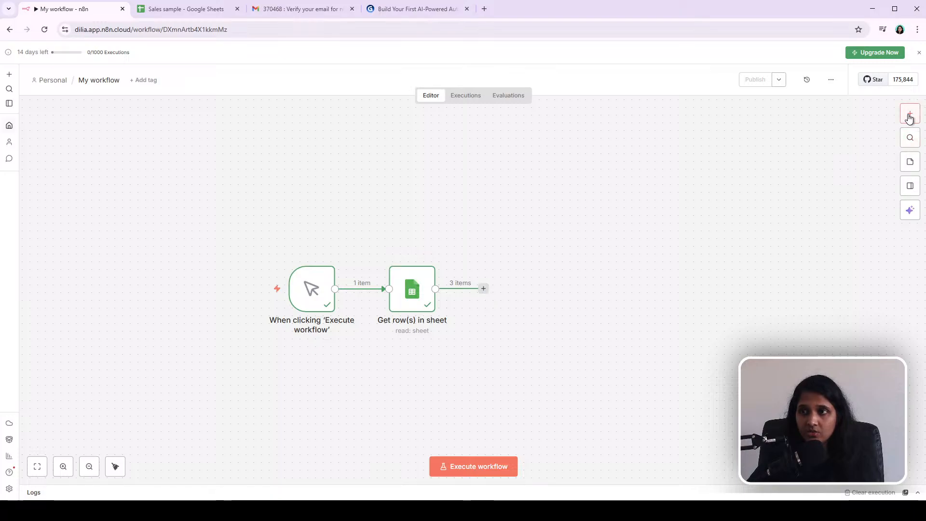
click(483, 290)
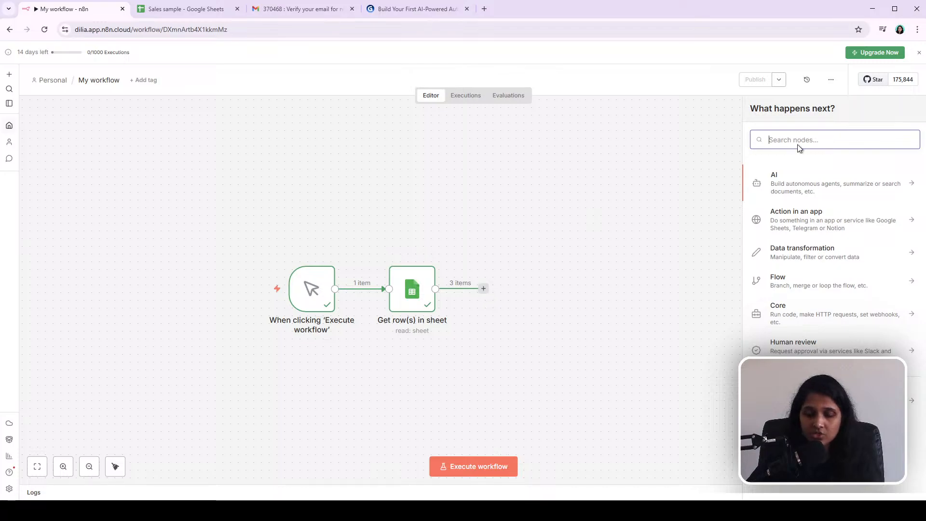
text(op)
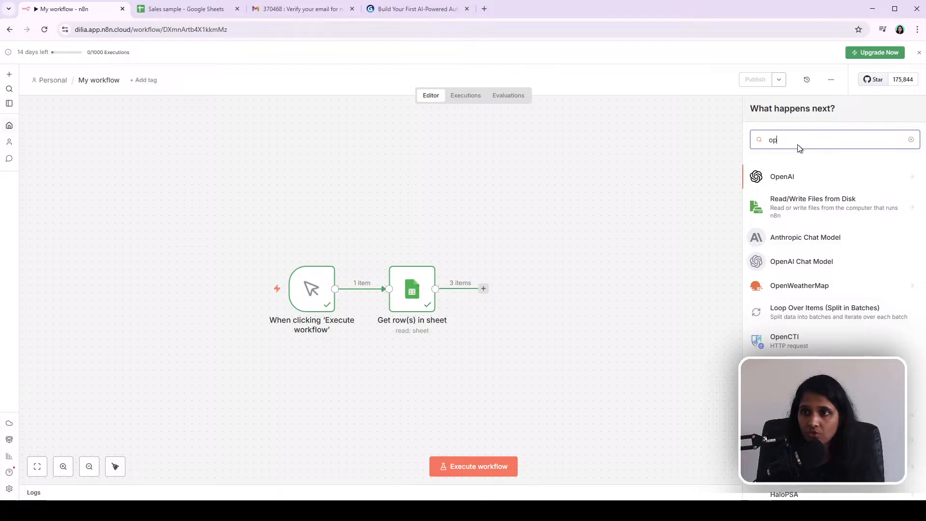
click(781, 179)
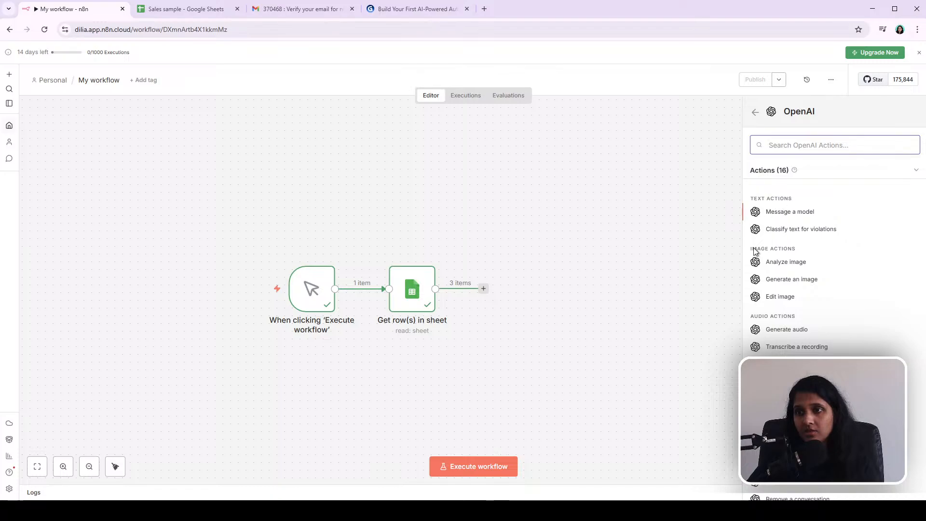
scroll(811, 314, down, 2)
scroll(812, 314, up, 2)
click(805, 215)
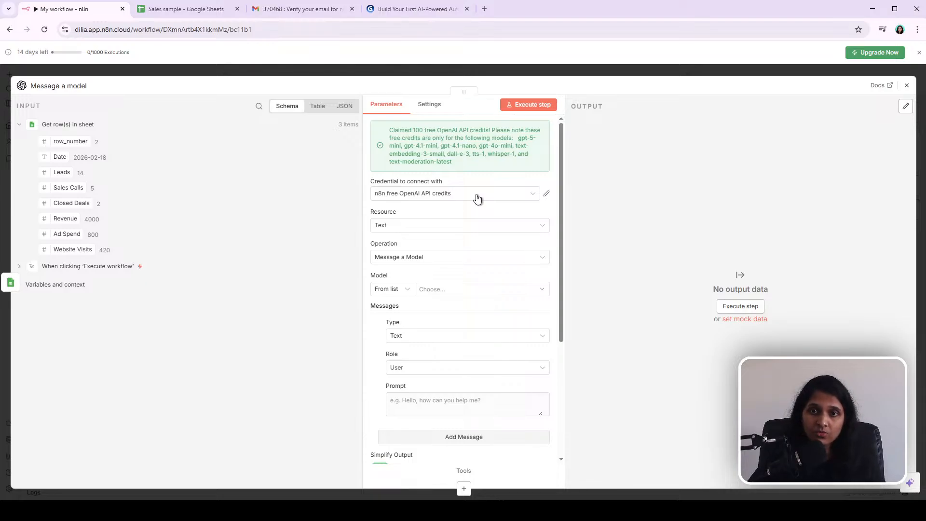
Step: Examine the OpenAI credential options, including the new credential form, and keep n8n free OpenAI API credits selected
click(546, 194)
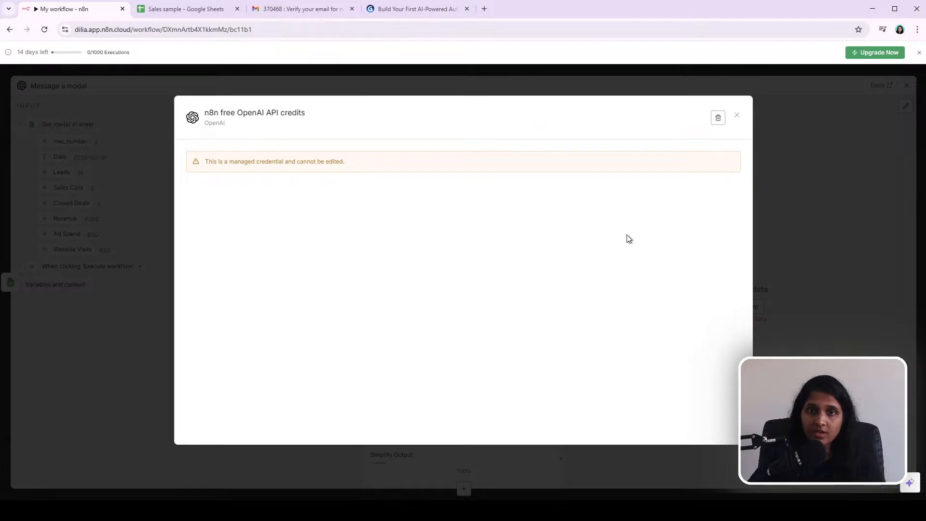
click(737, 116)
click(489, 195)
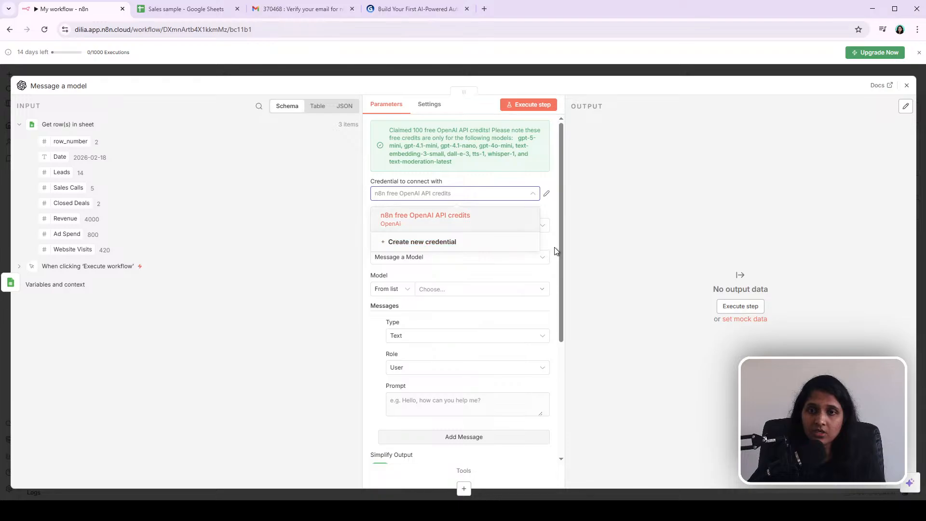
click(470, 243)
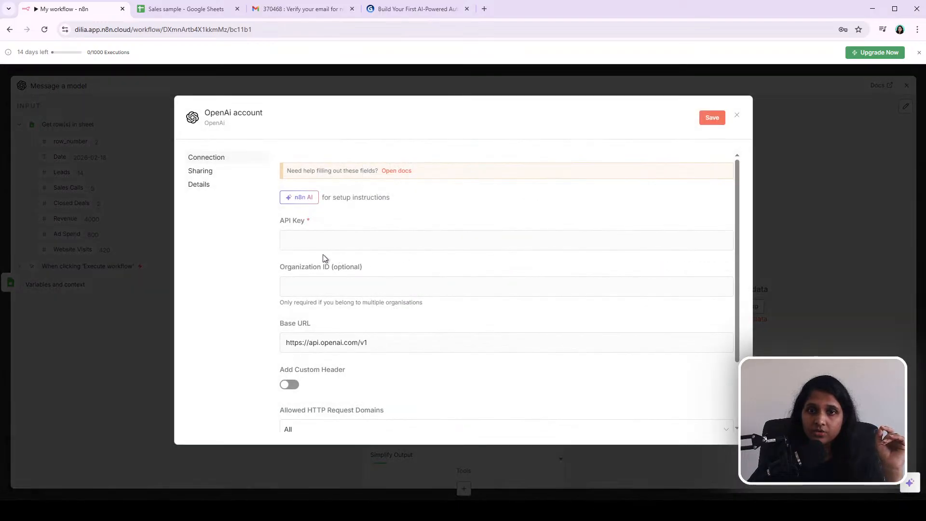
click(318, 243)
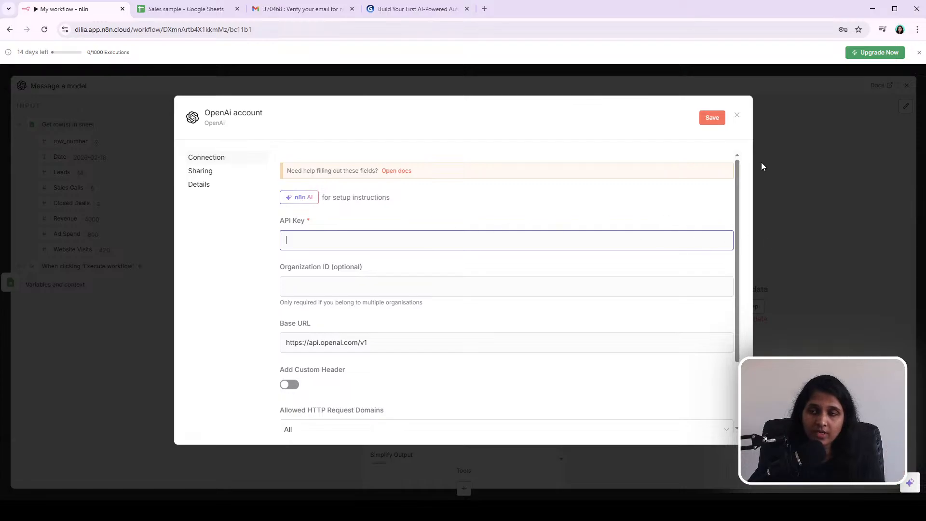
click(737, 116)
click(480, 195)
click(472, 217)
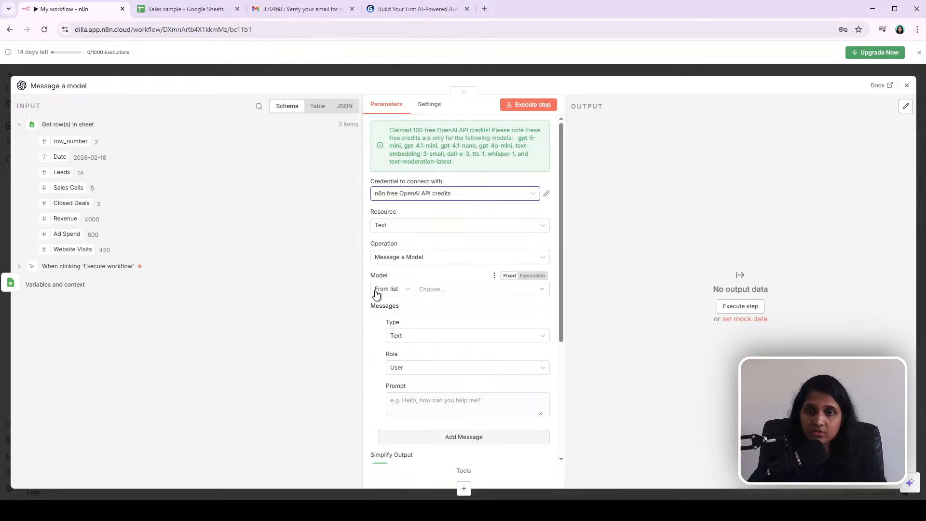
Step: Set the OpenAI node's model to GPT-4O-MINI
click(439, 290)
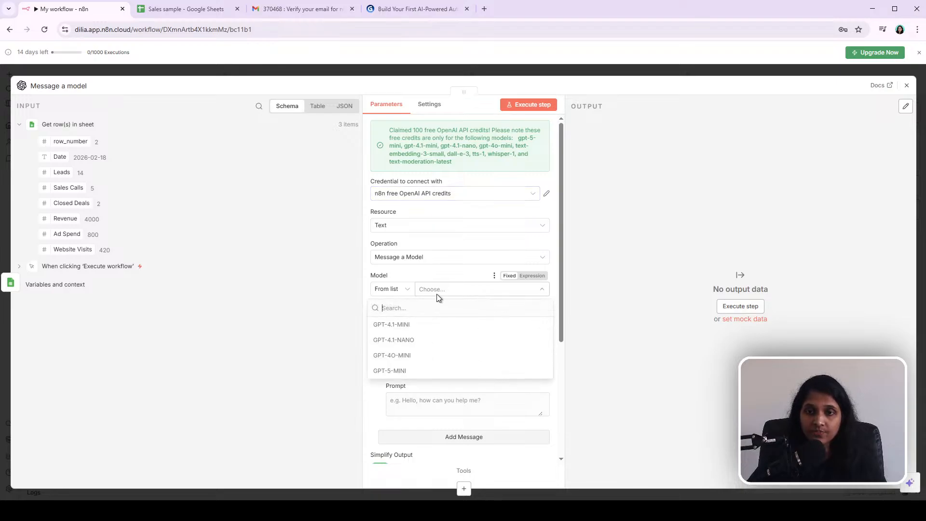
click(425, 357)
scroll(438, 357, down, 3)
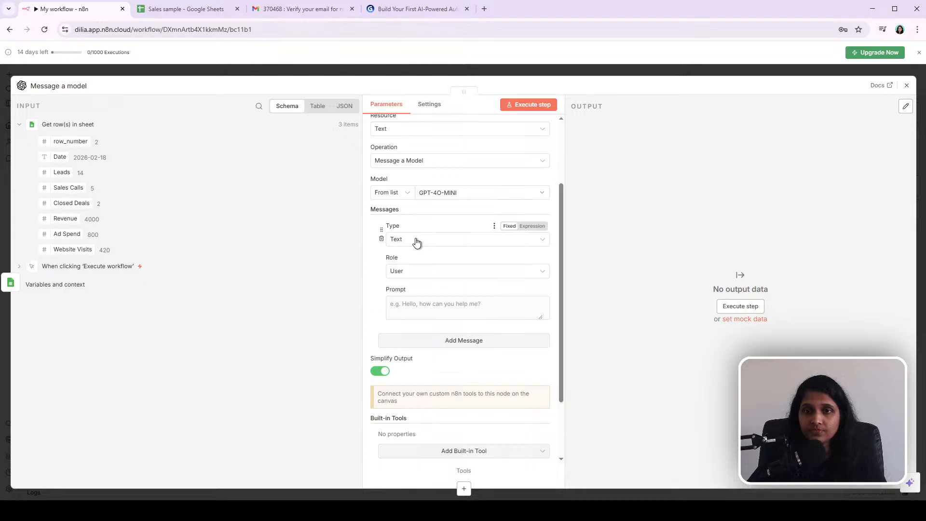
Step: Paste the business performance analyst prompt into the OpenAI node's message Prompt, keeping type Text and role User
click(434, 243)
click(403, 264)
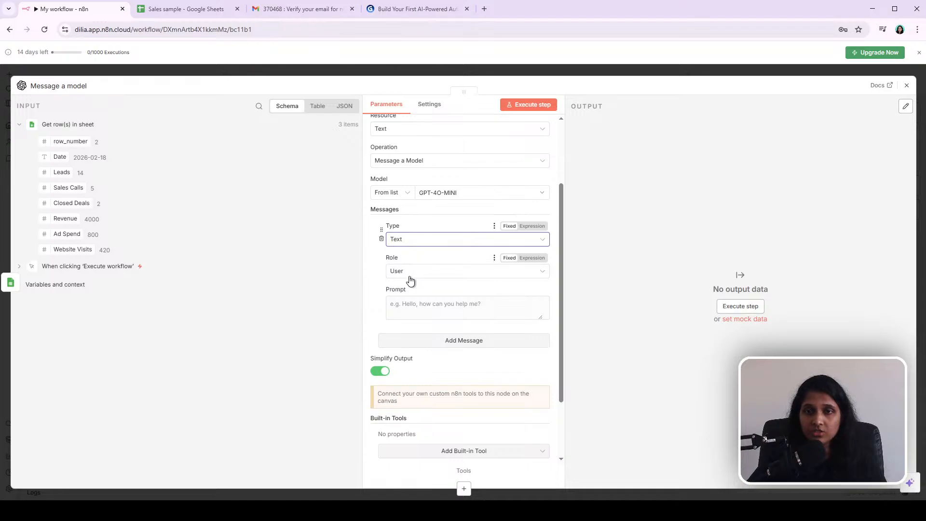
click(411, 274)
click(412, 274)
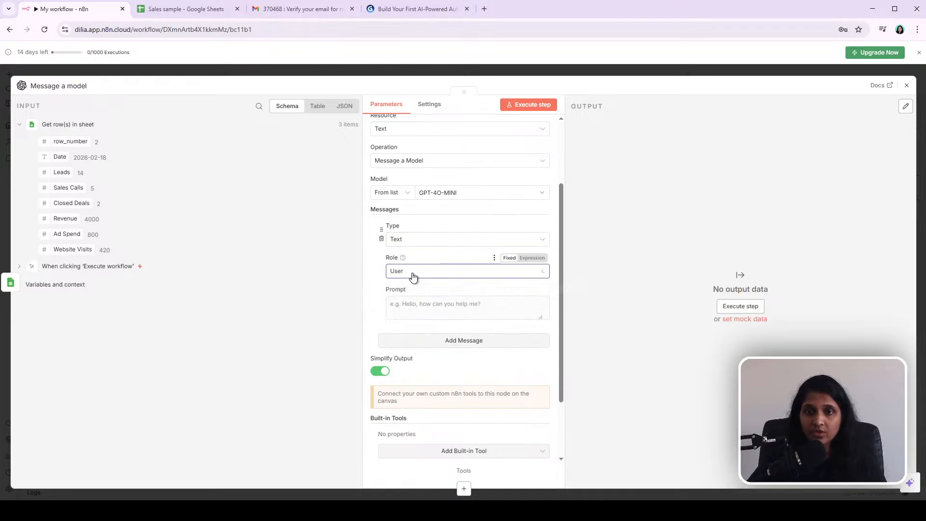
click(458, 304)
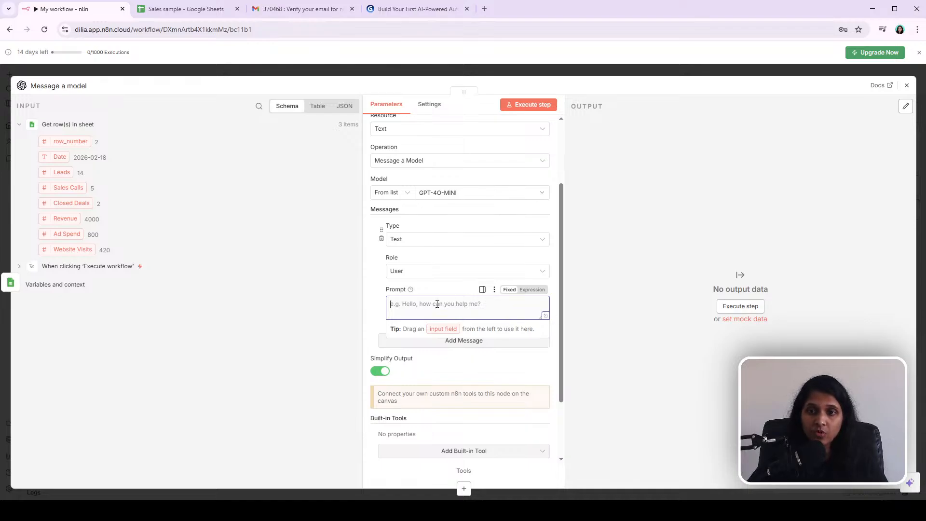
click(454, 310)
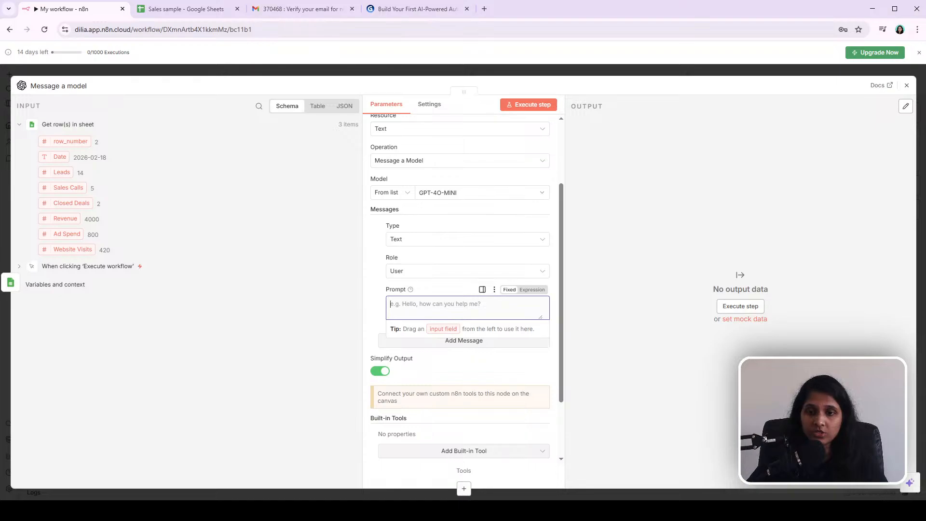
key(alt+Tab)
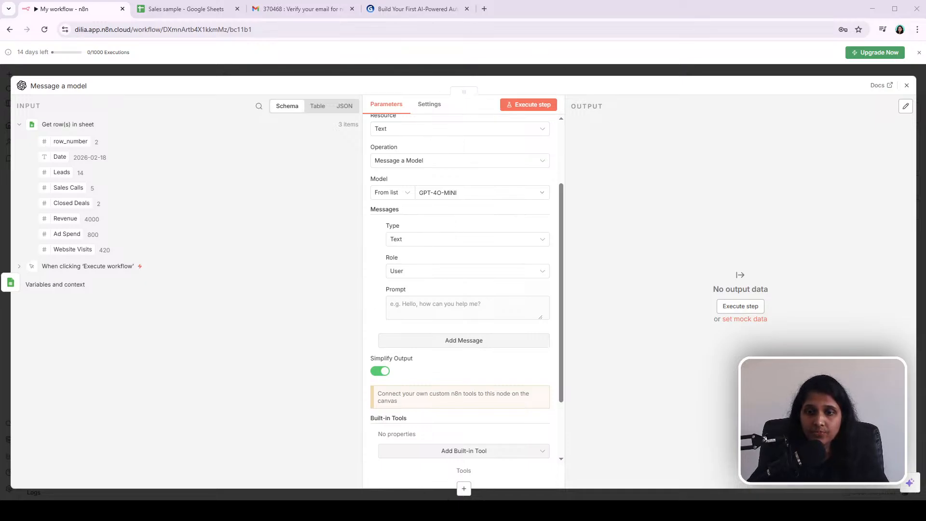
click(435, 304)
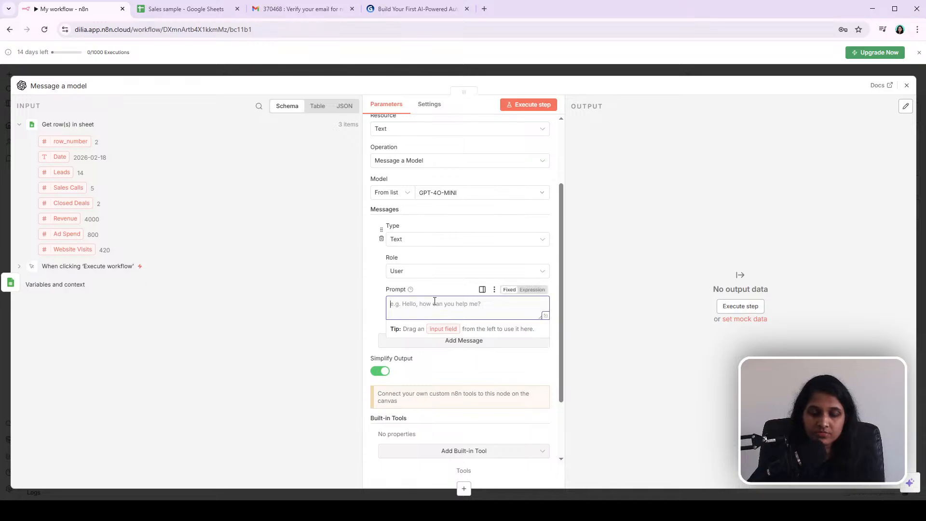
key(ctrl+v)
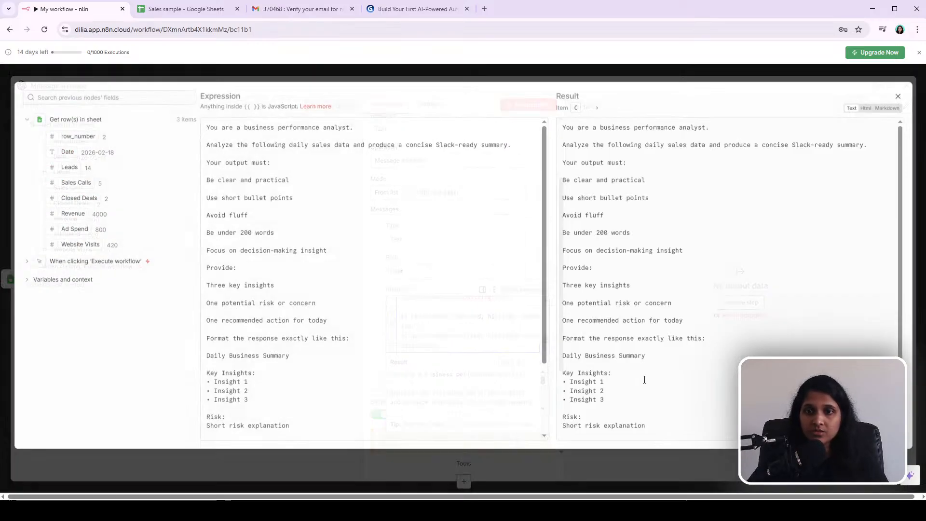
Step: Open the prompt in the expanded expression editor, inspect the sales data expression, and close the node
click(545, 348)
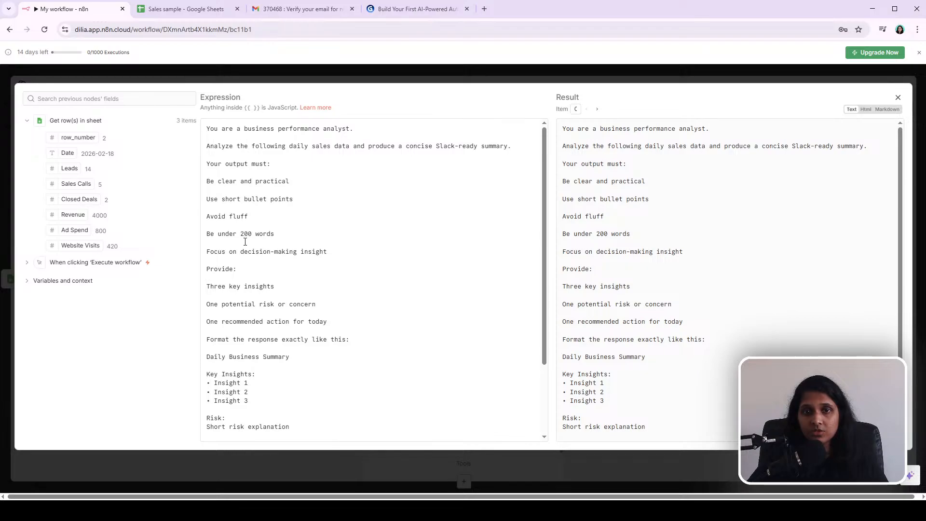
scroll(293, 364, down, 3)
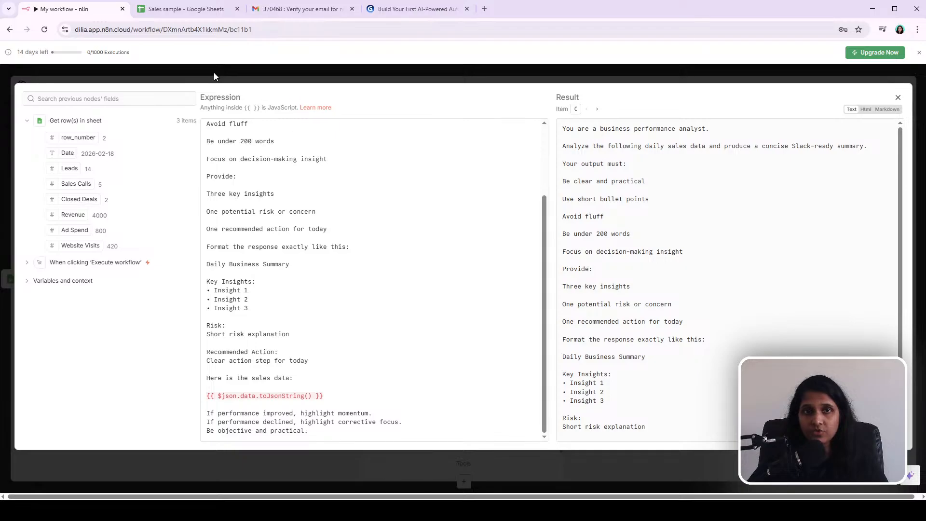
drag(350, 395, 183, 398)
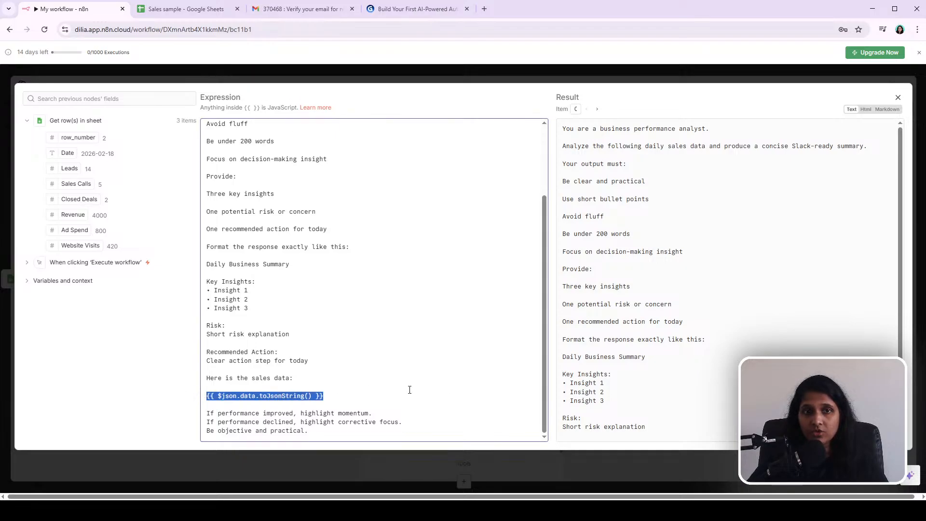
click(213, 73)
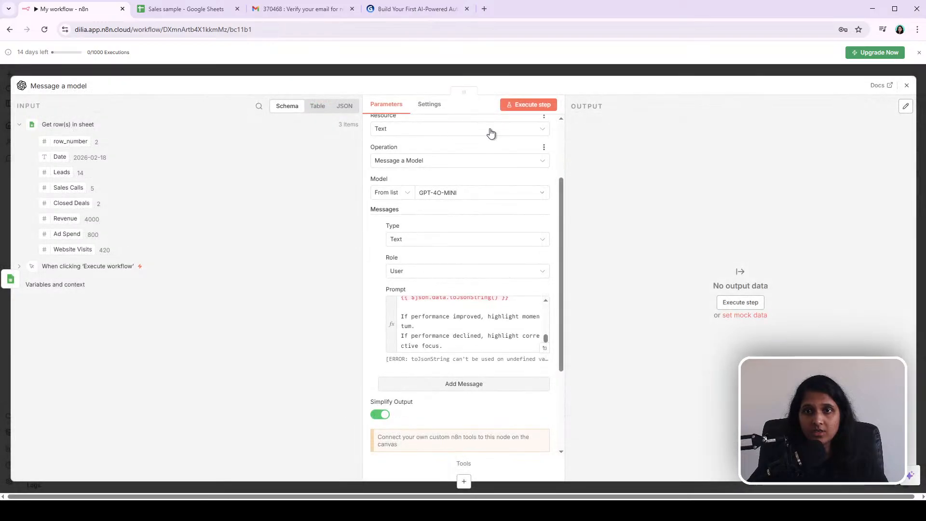
click(445, 72)
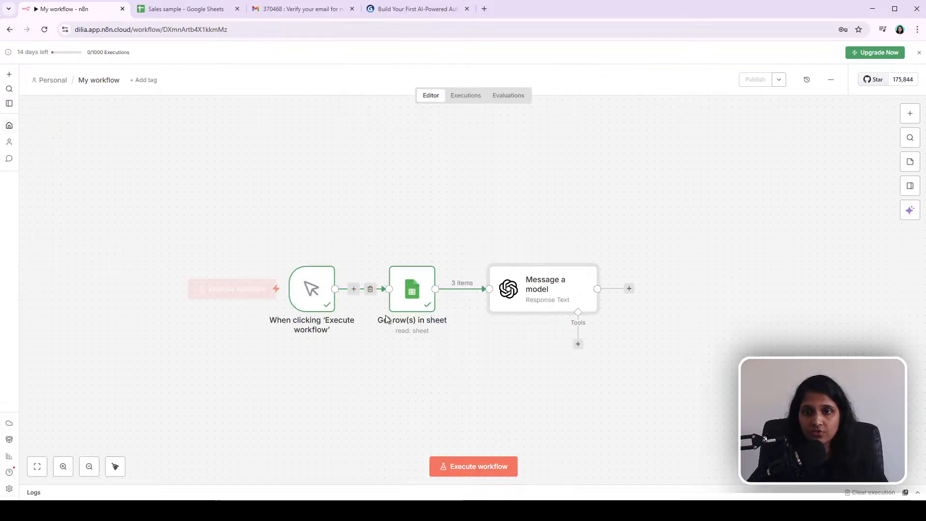
Step: Move the Message a model node further right and review the Get row(s) in sheet and Message a model nodes
drag(558, 293, 623, 291)
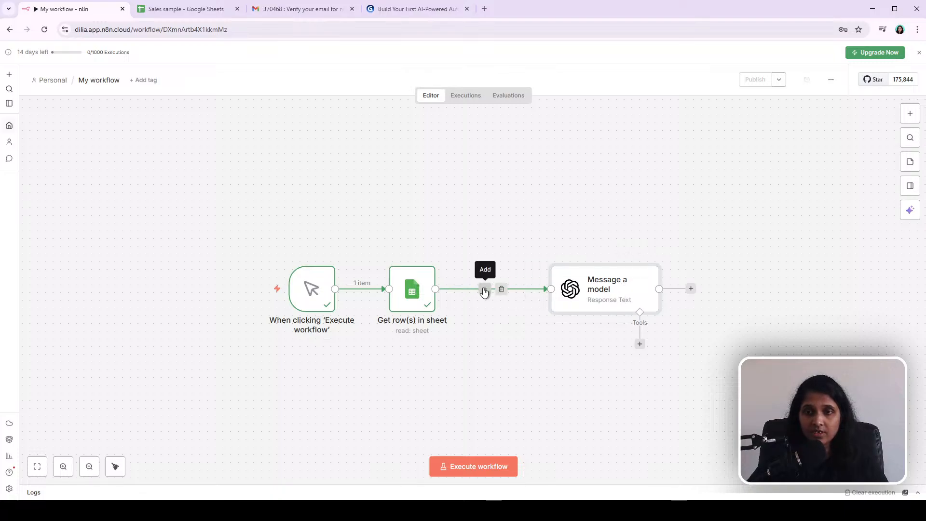
double_click(413, 290)
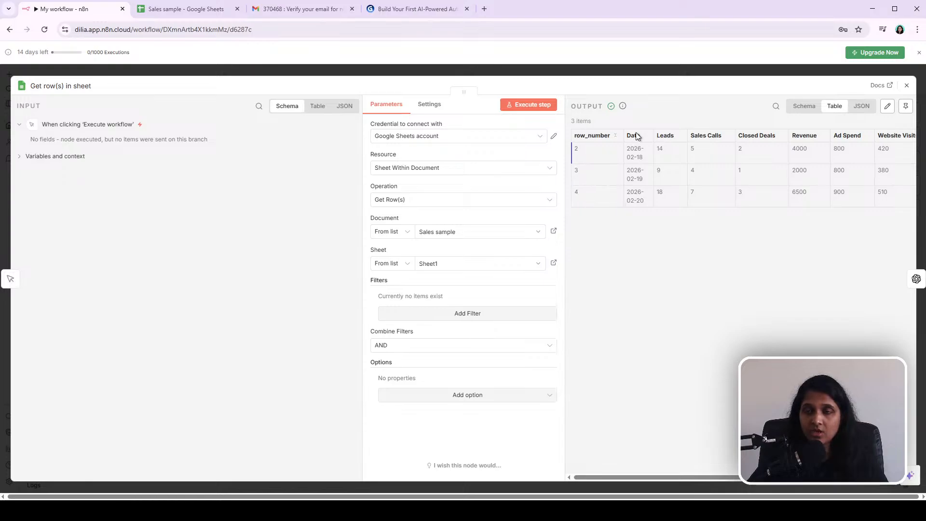
click(632, 74)
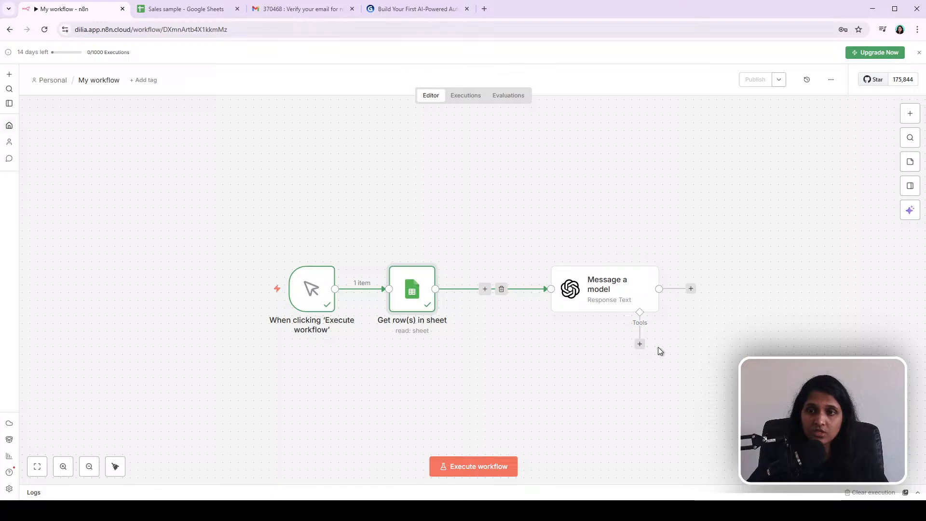
drag(491, 214, 796, 410)
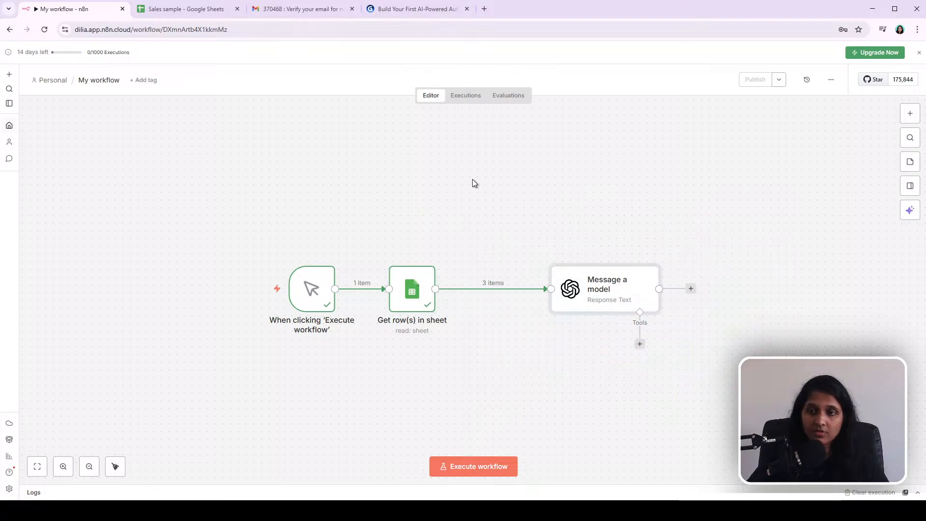
drag(473, 179, 804, 409)
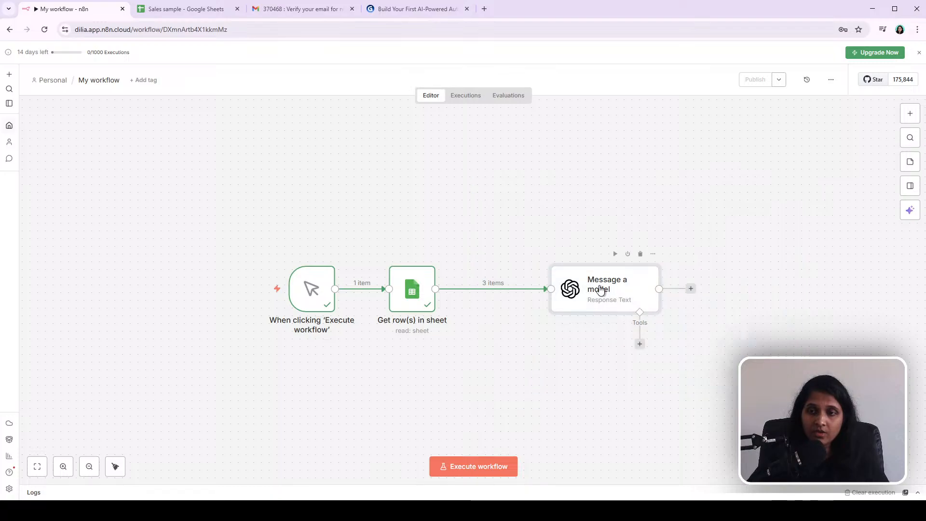
double_click(600, 290)
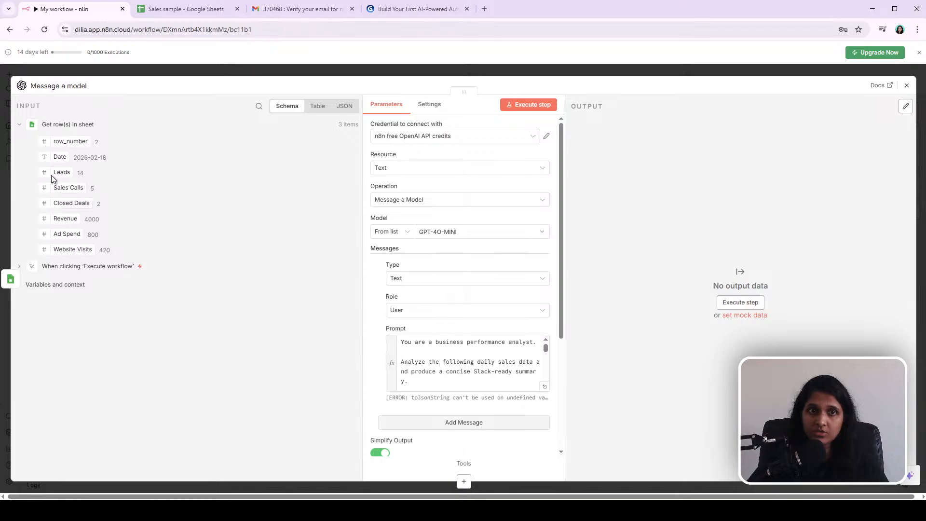
click(163, 73)
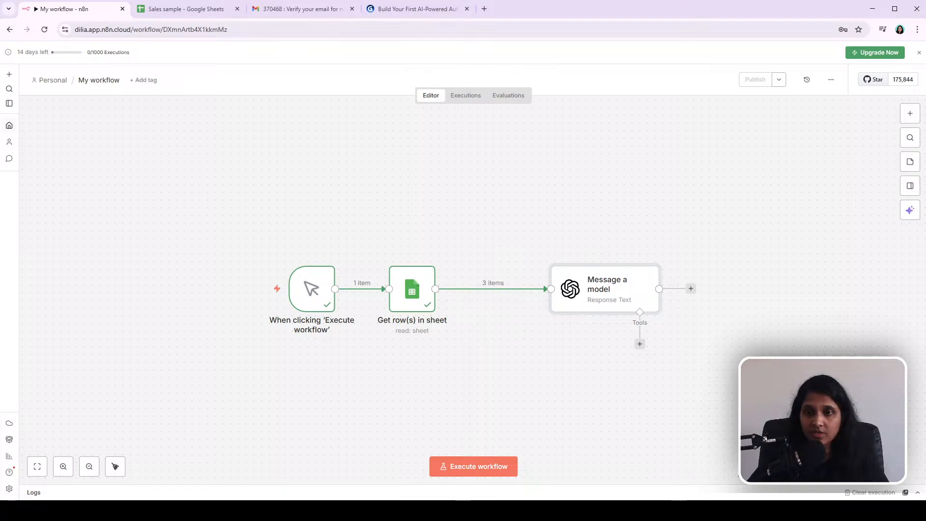
Step: Browse the Data transformation node category in the node panel
mouse_move(482, 295)
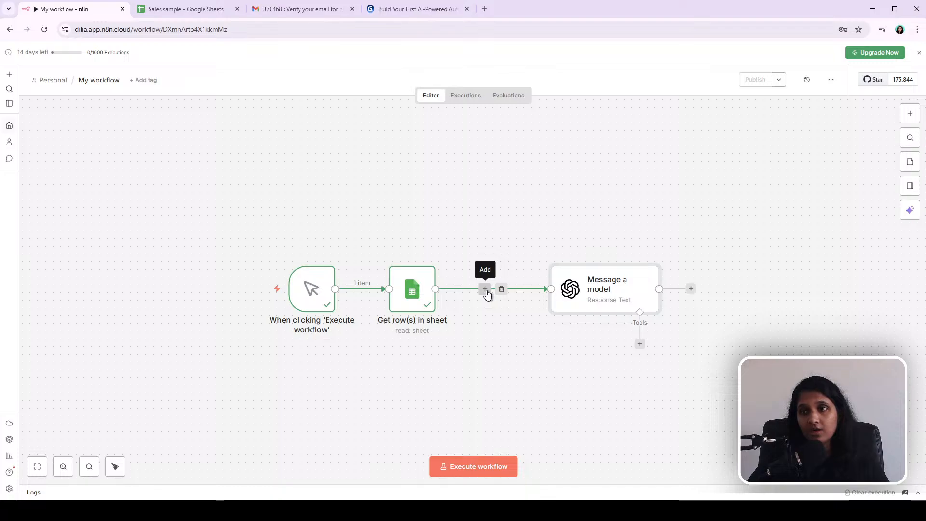
click(910, 116)
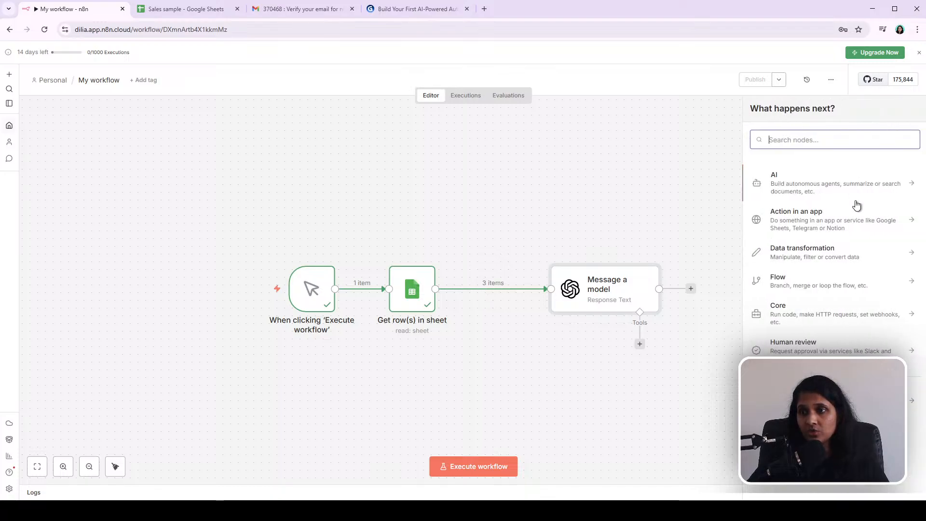
click(824, 260)
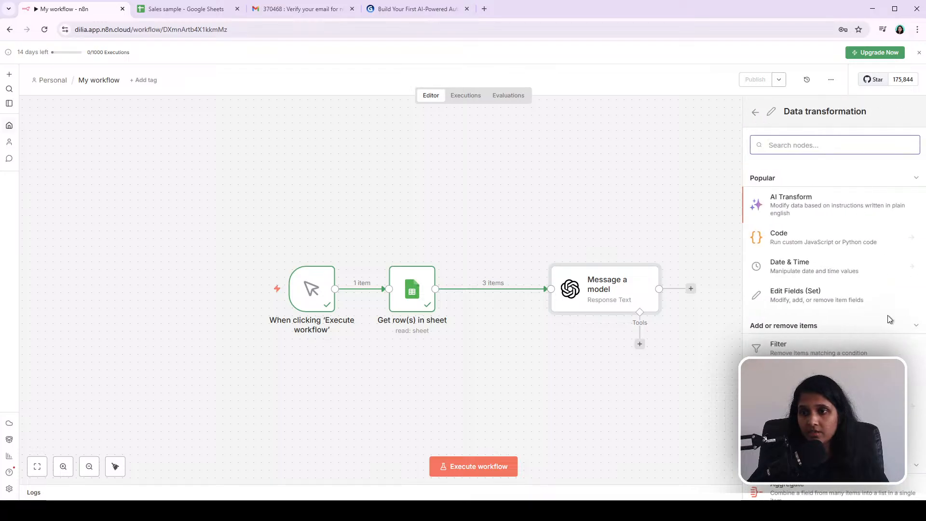
scroll(836, 305, down, 2)
scroll(836, 306, down, 1)
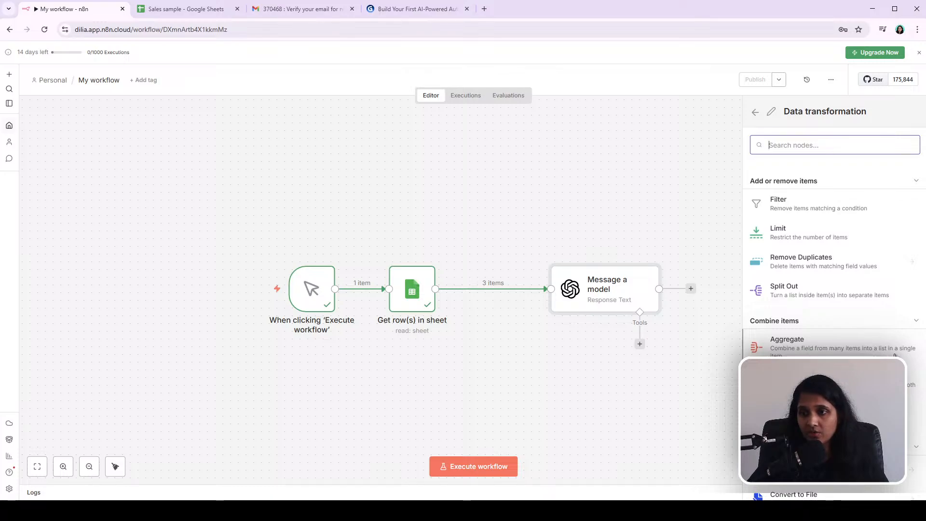
mouse_move(509, 282)
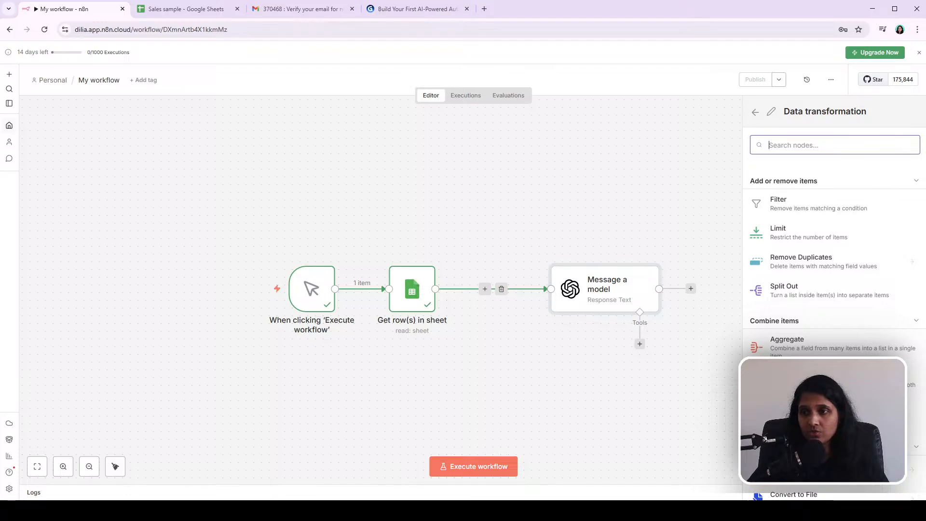
click(677, 424)
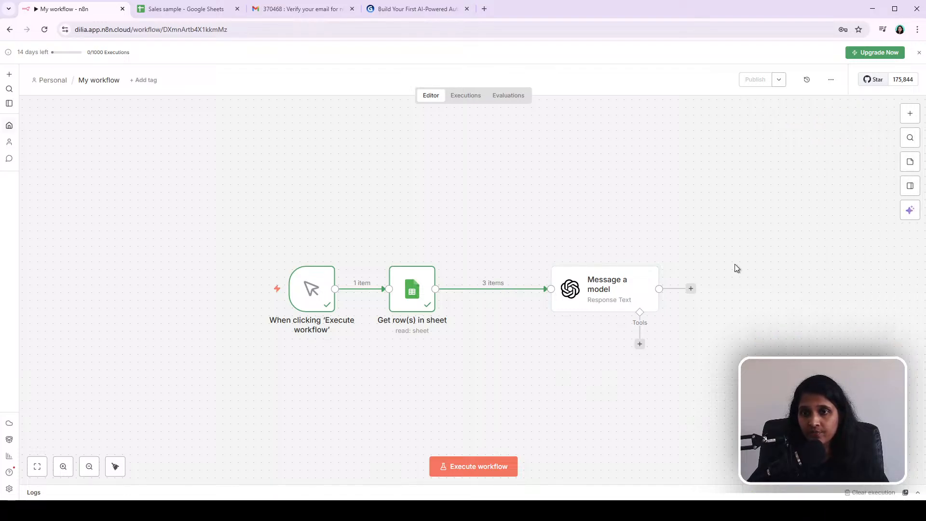
Step: Insert an Aggregate node between Get row(s) in sheet and Message a model, spacing the nodes apart
mouse_move(509, 307)
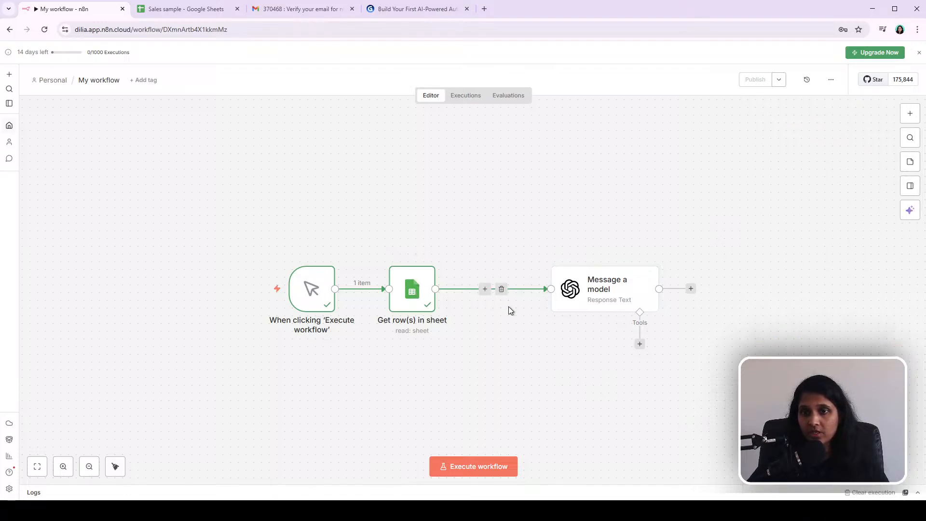
click(485, 289)
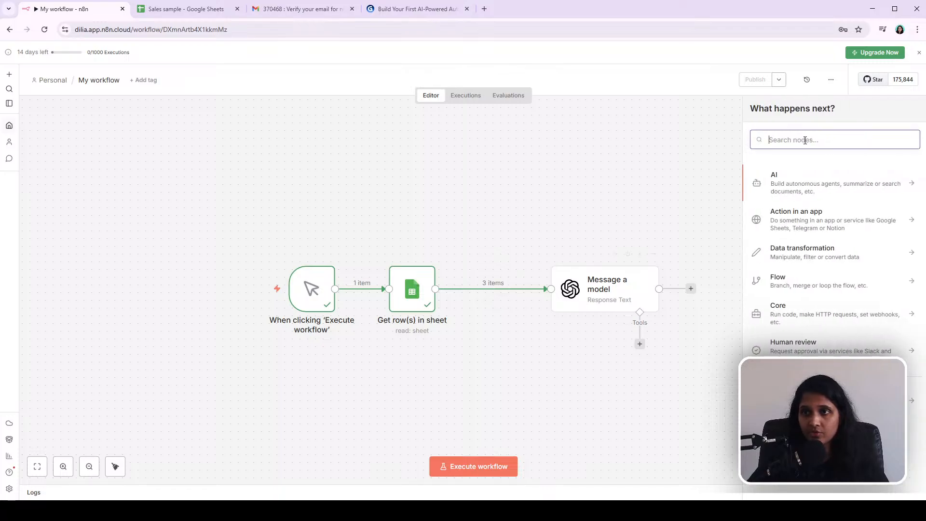
text(agg)
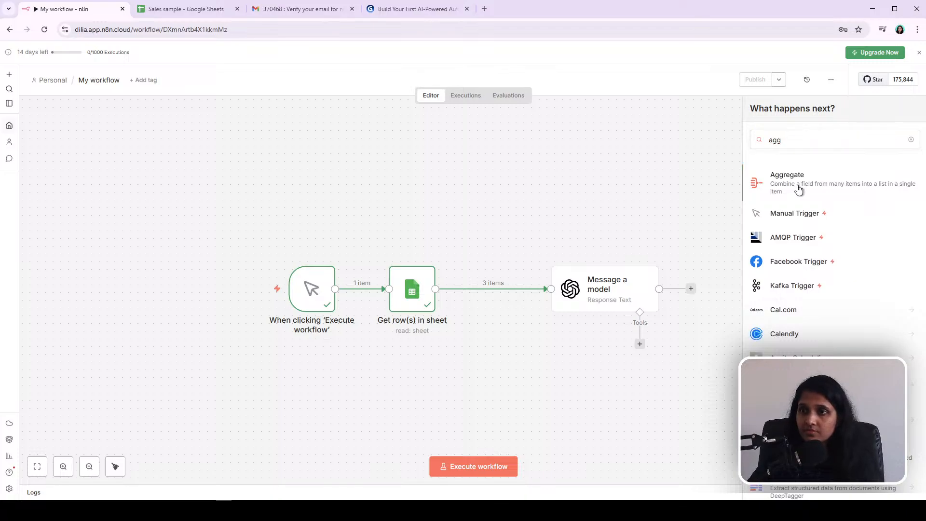
click(798, 187)
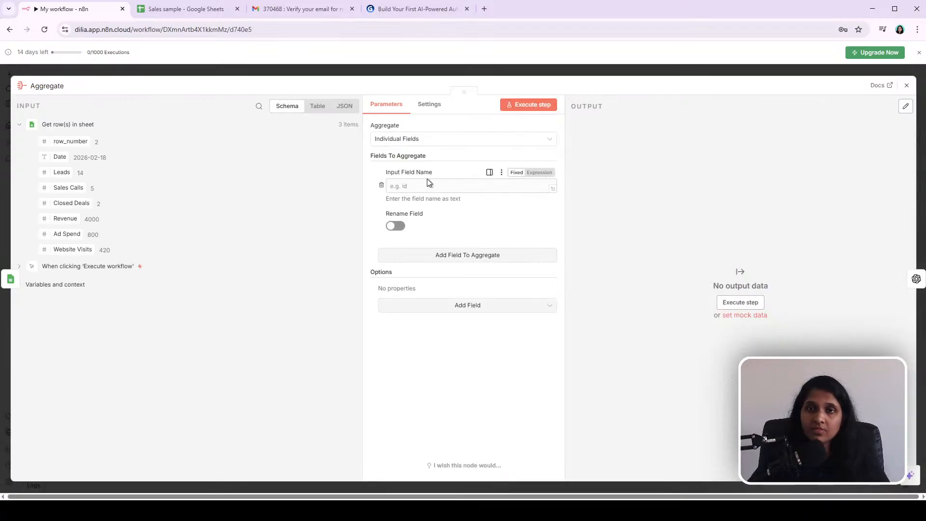
click(157, 74)
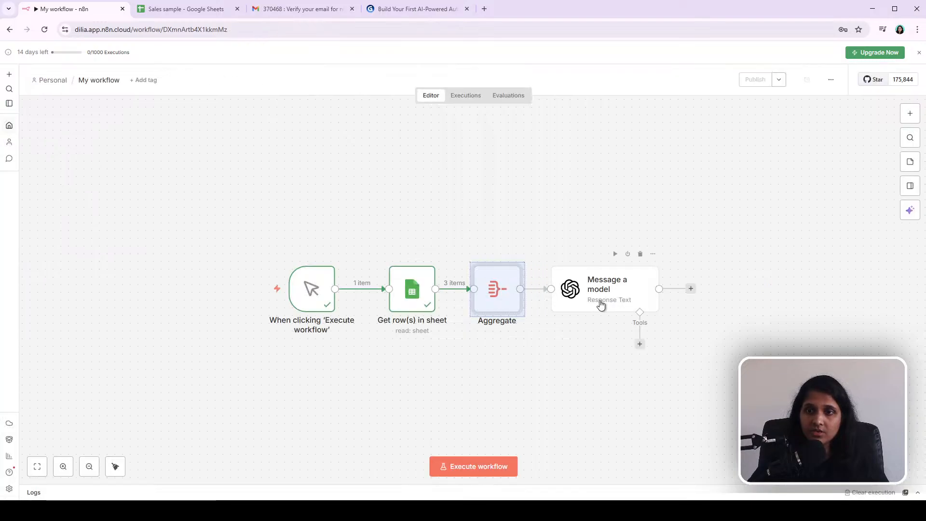
drag(595, 305, 665, 305)
drag(499, 298, 531, 298)
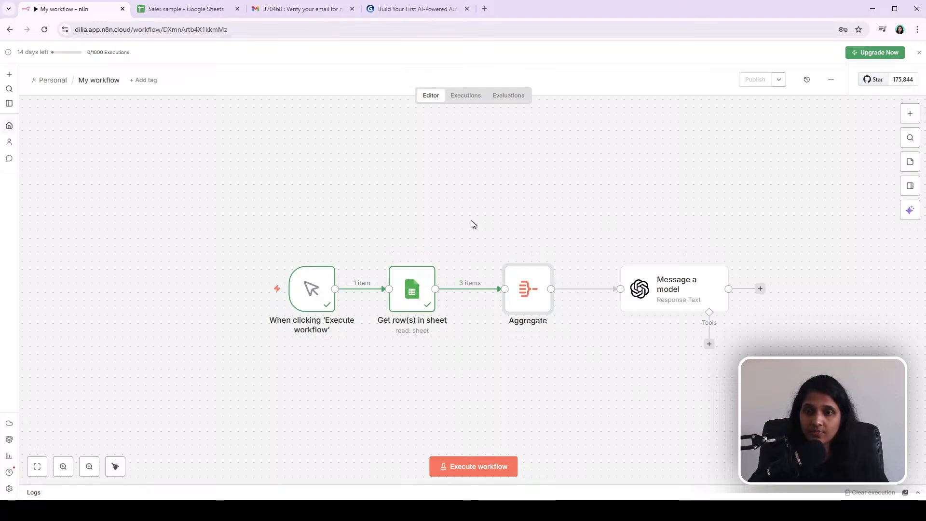
Step: Open the Aggregate node and view its input data as a table
double_click(527, 294)
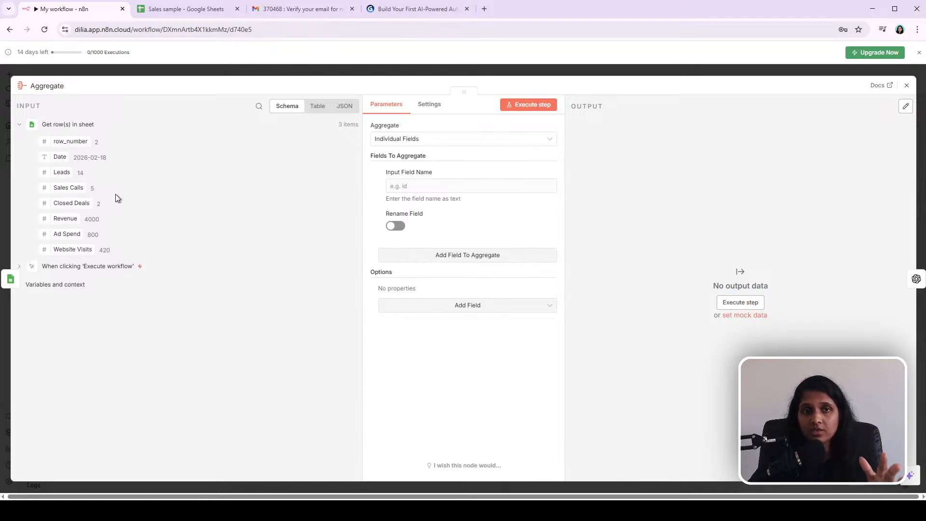
click(127, 75)
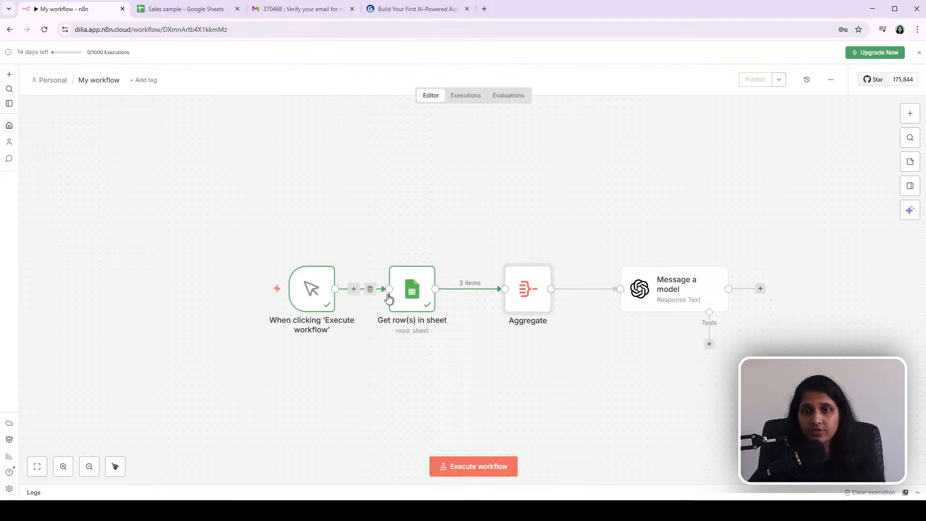
double_click(522, 303)
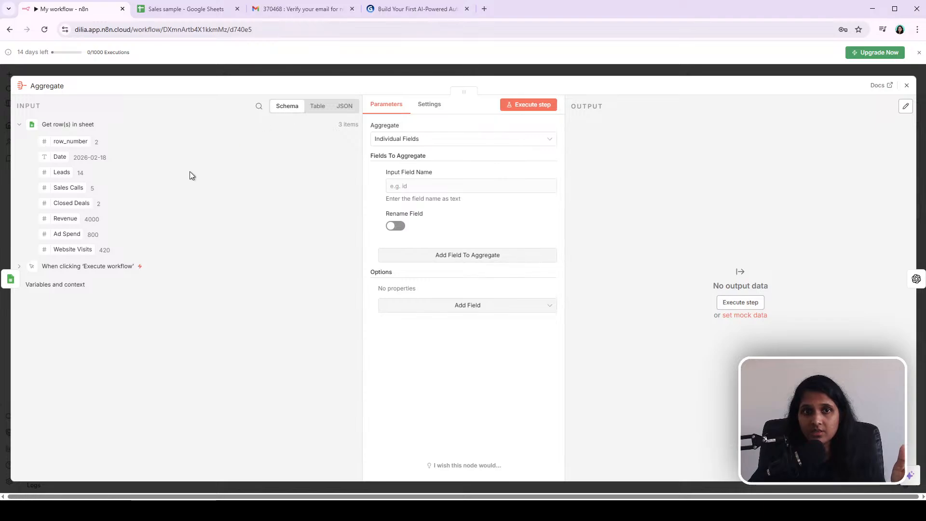
click(312, 106)
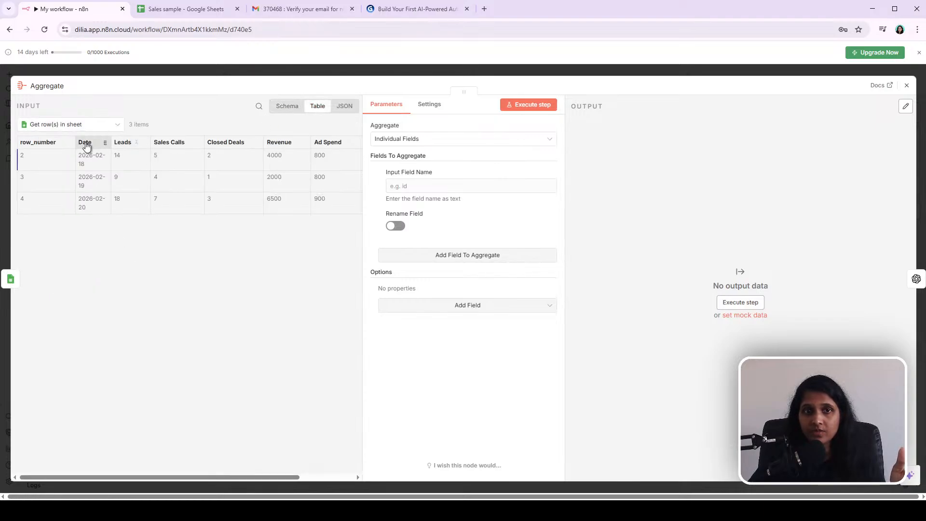
Step: Set the Aggregate node to aggregate All Item Data (Into a Single List)
click(345, 106)
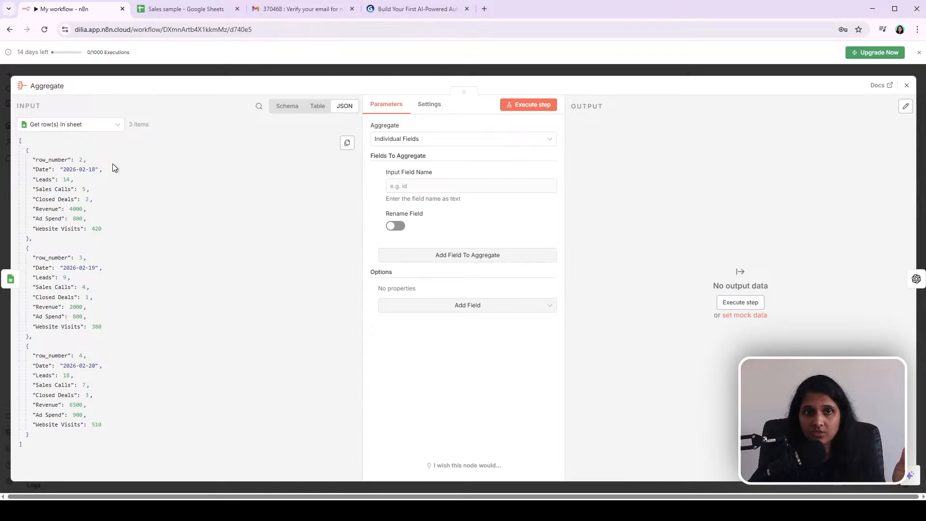
click(288, 108)
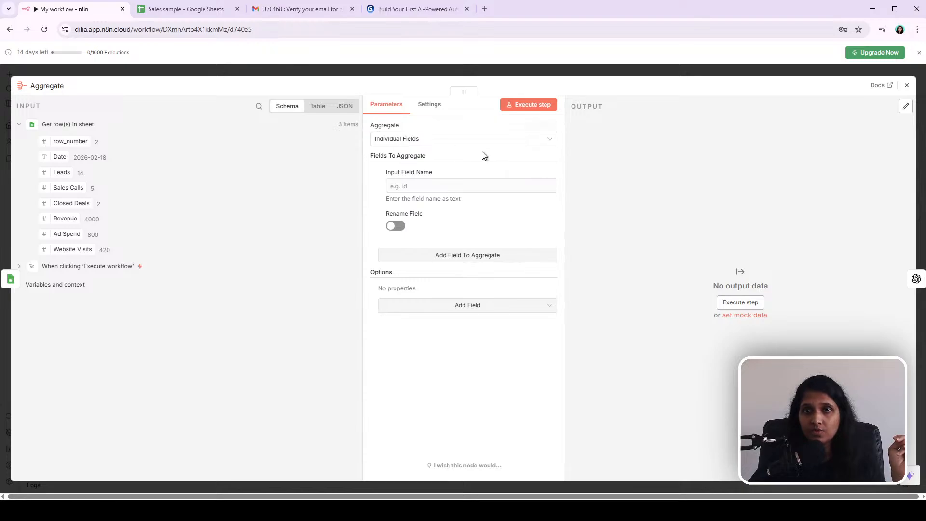
click(439, 141)
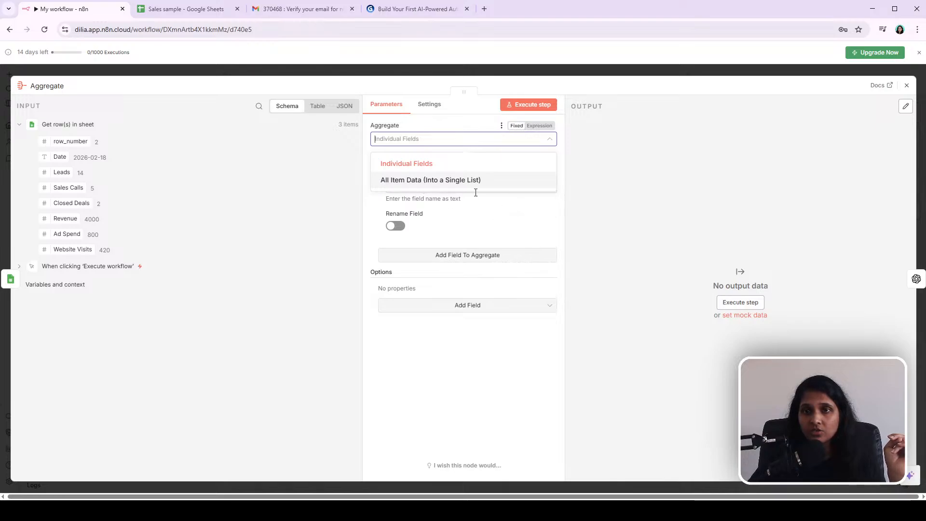
click(409, 182)
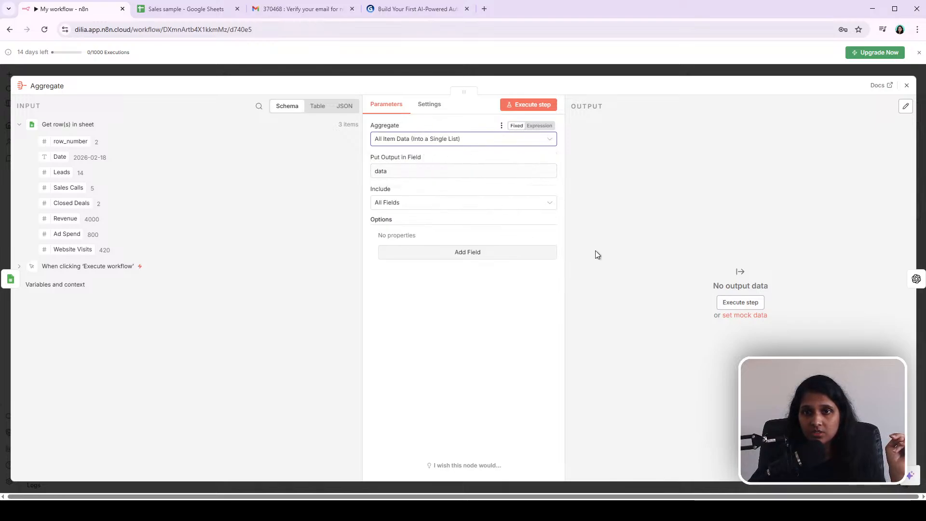
Step: Execute the Aggregate step and review its output as JSON before closing the node
click(535, 109)
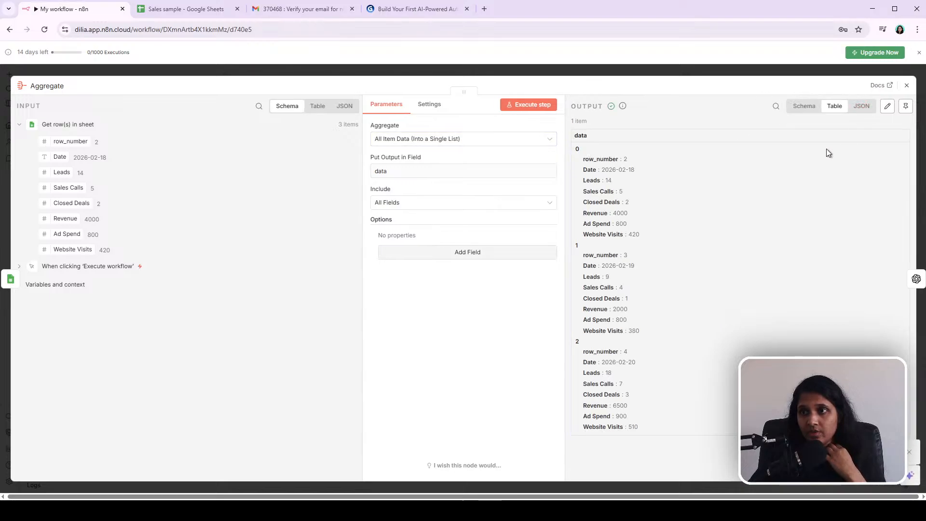
click(861, 107)
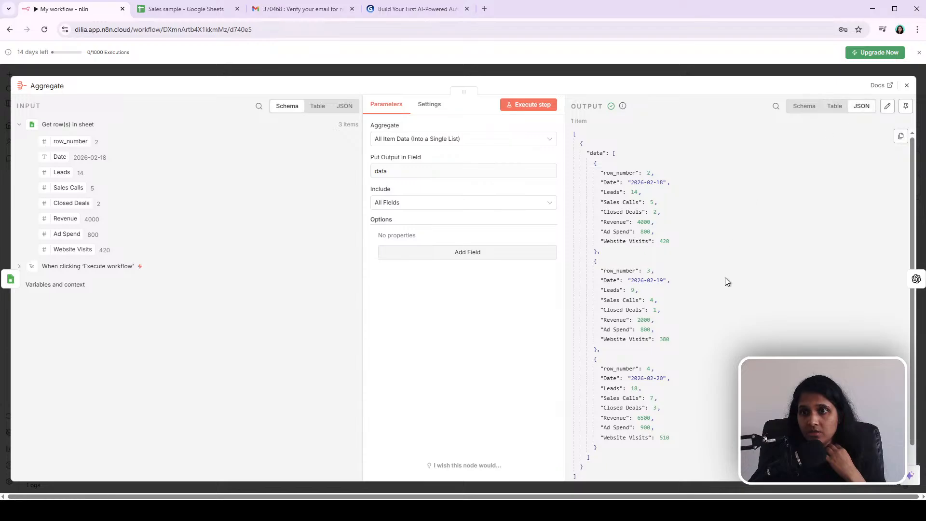
scroll(725, 277, down, 2)
scroll(725, 277, up, 2)
click(707, 74)
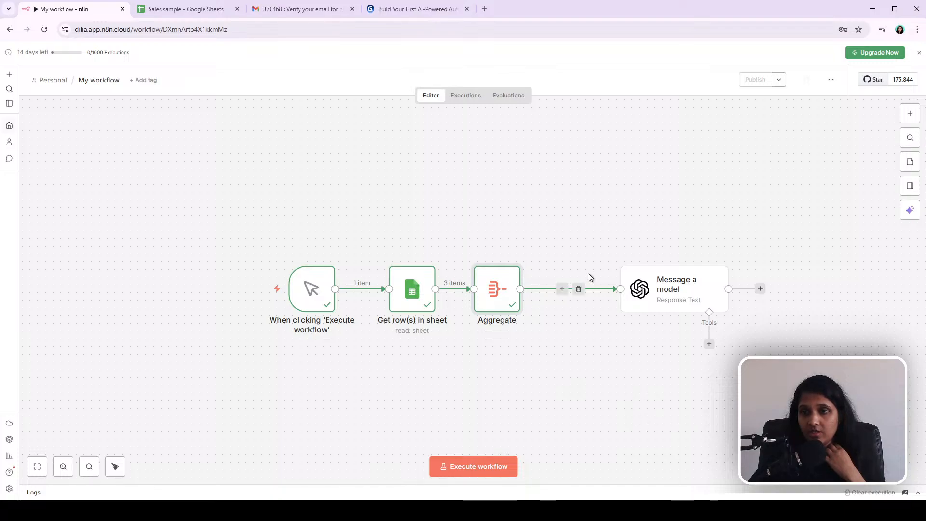
Step: Move Message a model next to Aggregate and delete the {{ $json.data.toJsonString() }} expression from its prompt
drag(681, 292, 619, 291)
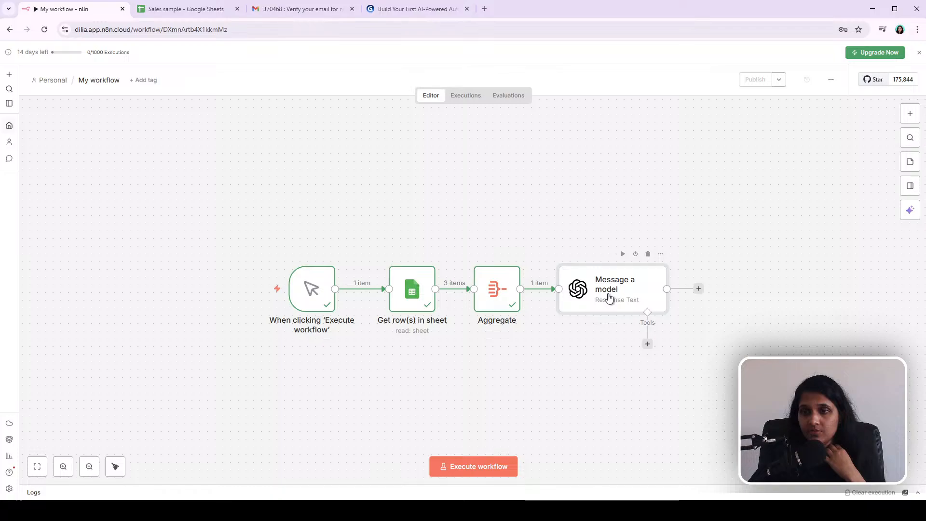
double_click(610, 299)
scroll(487, 362, down, 3)
scroll(487, 362, down, 6)
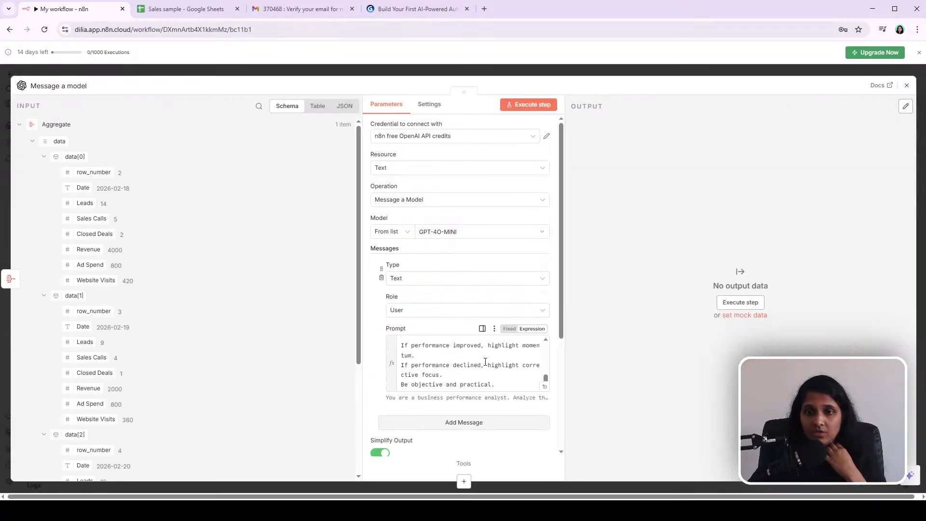
scroll(486, 362, down, 3)
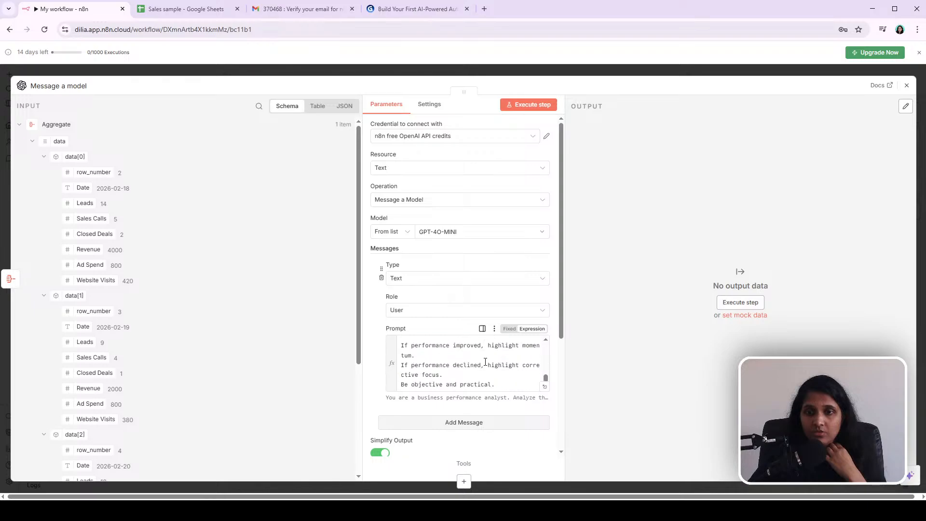
click(544, 389)
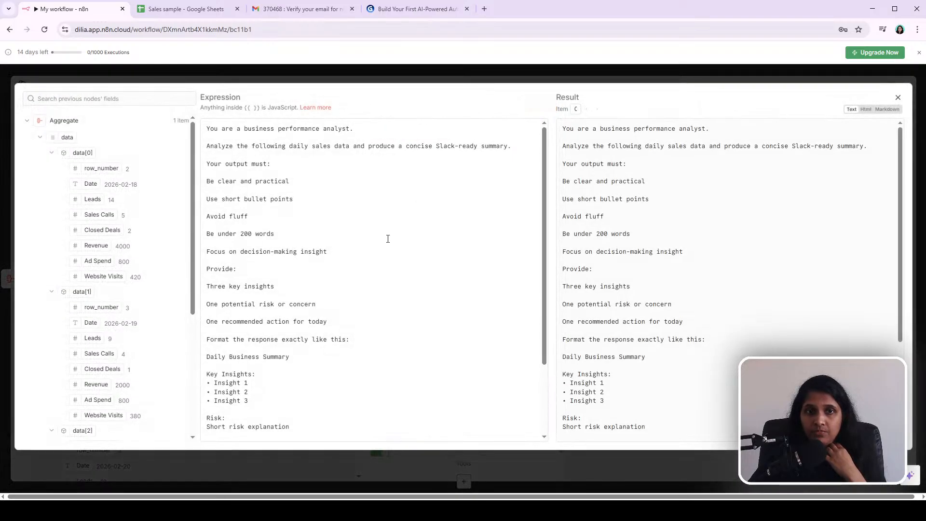
scroll(367, 271, down, 3)
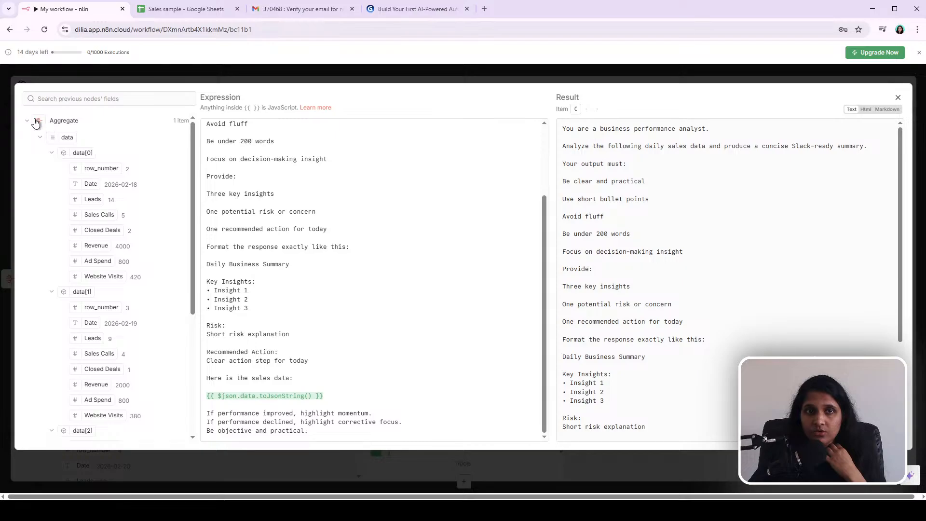
drag(324, 395, 197, 395)
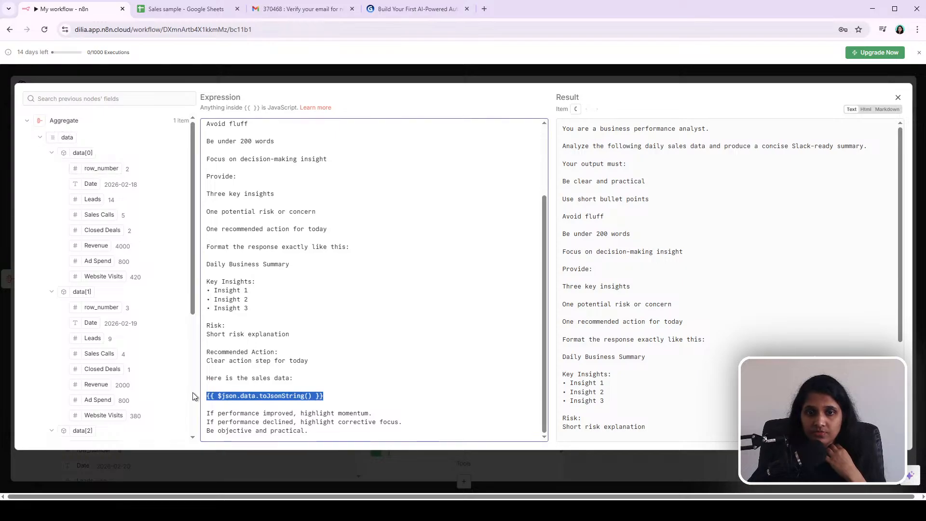
key(BackSpace)
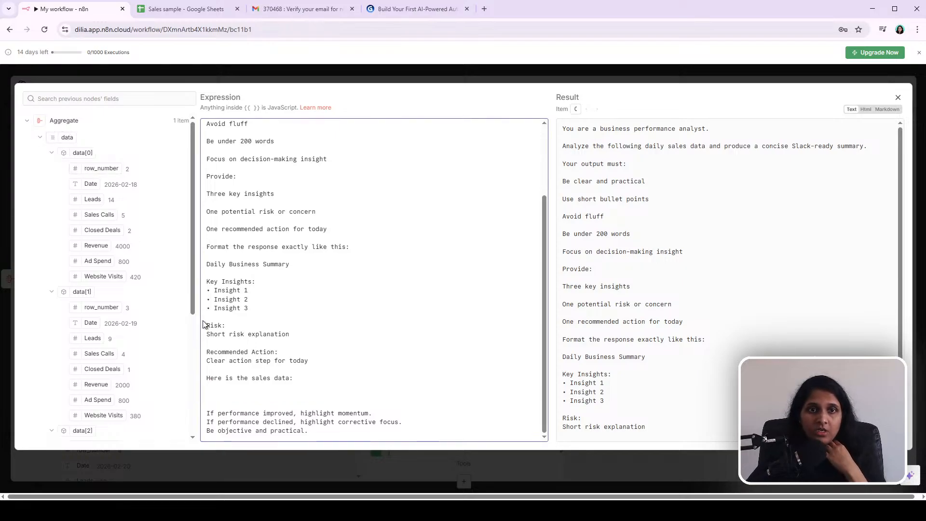
Step: Review the prompt text and the input fields available from Aggregate and Get row(s) in sheet
scroll(286, 172, up, 2)
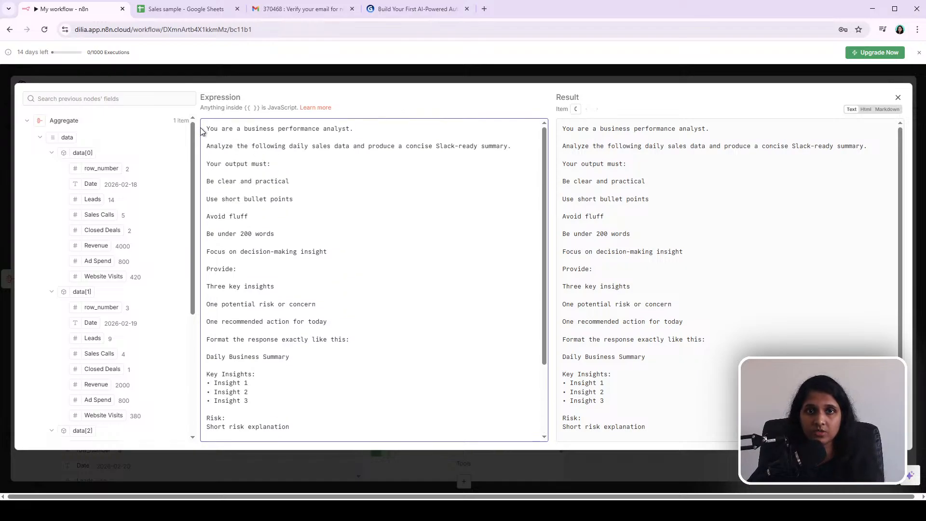
drag(207, 129, 425, 481)
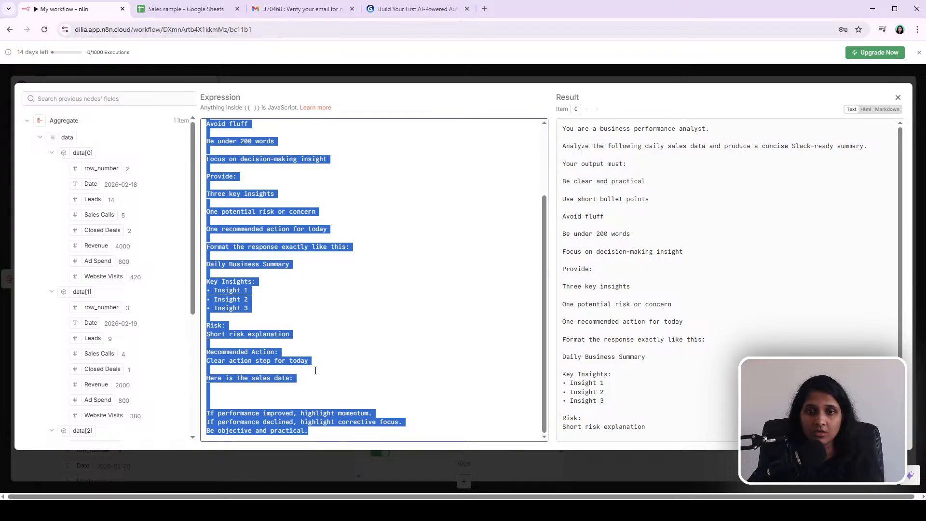
click(298, 397)
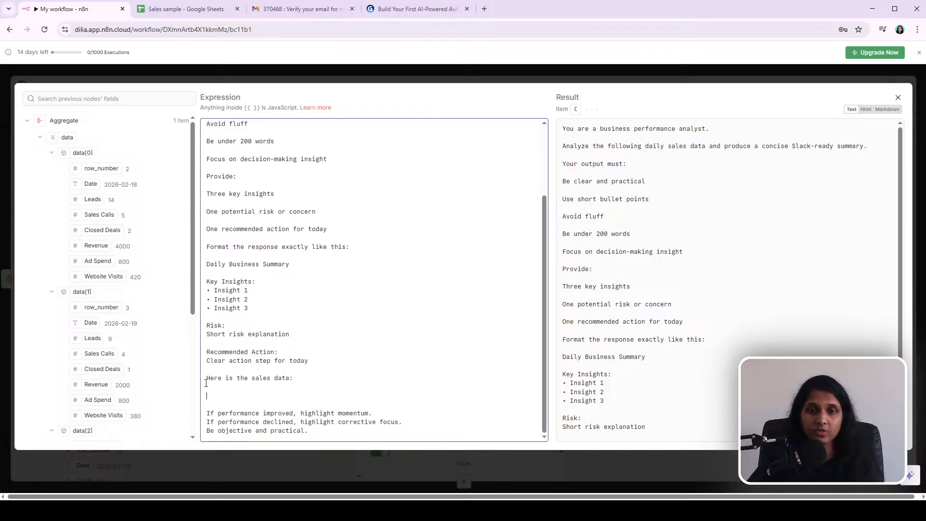
drag(207, 380, 305, 379)
click(273, 398)
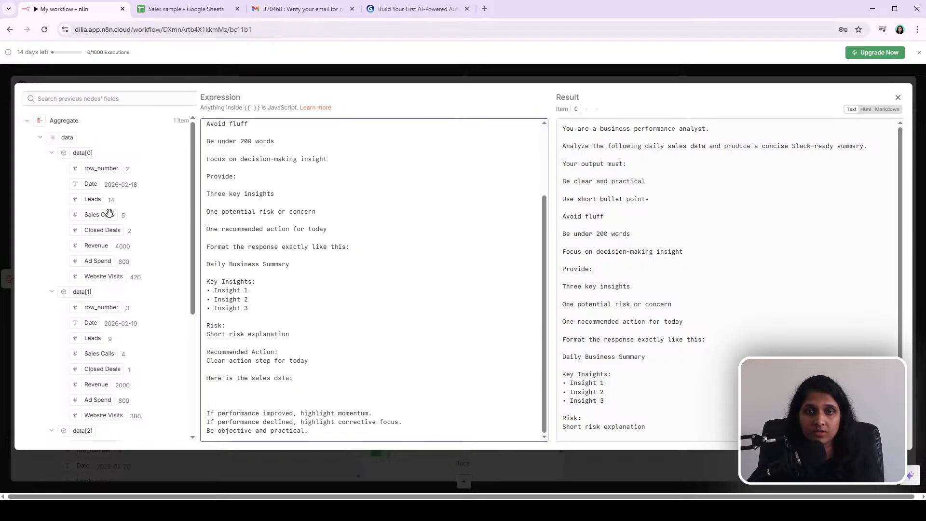
scroll(110, 214, down, 4)
scroll(72, 184, up, 5)
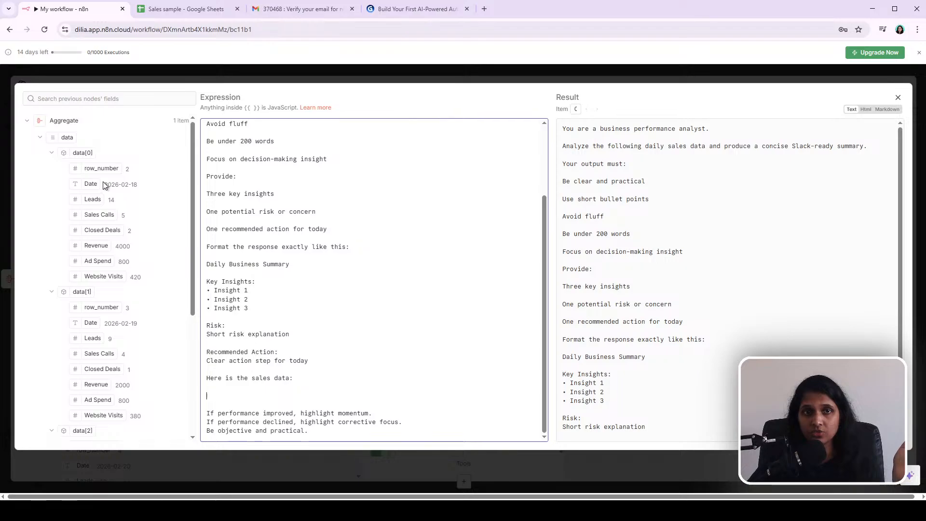
scroll(149, 259, down, 4)
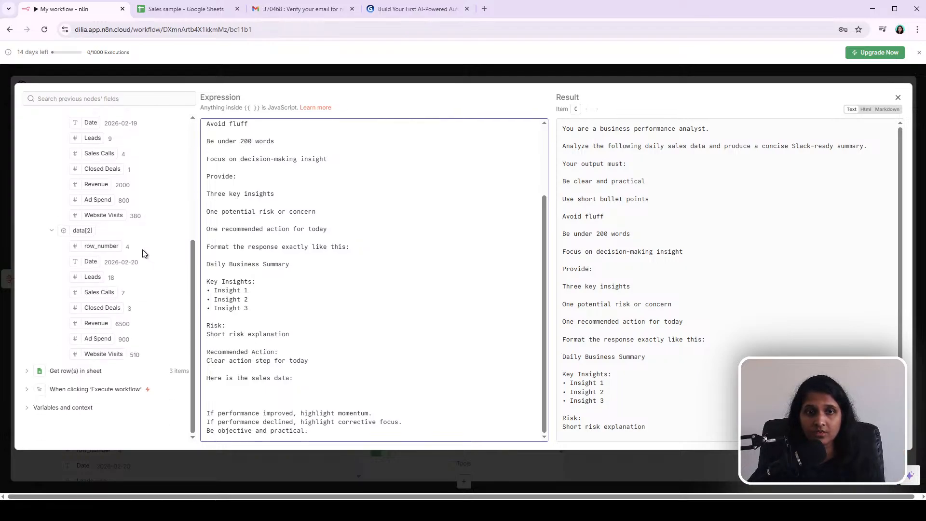
click(27, 372)
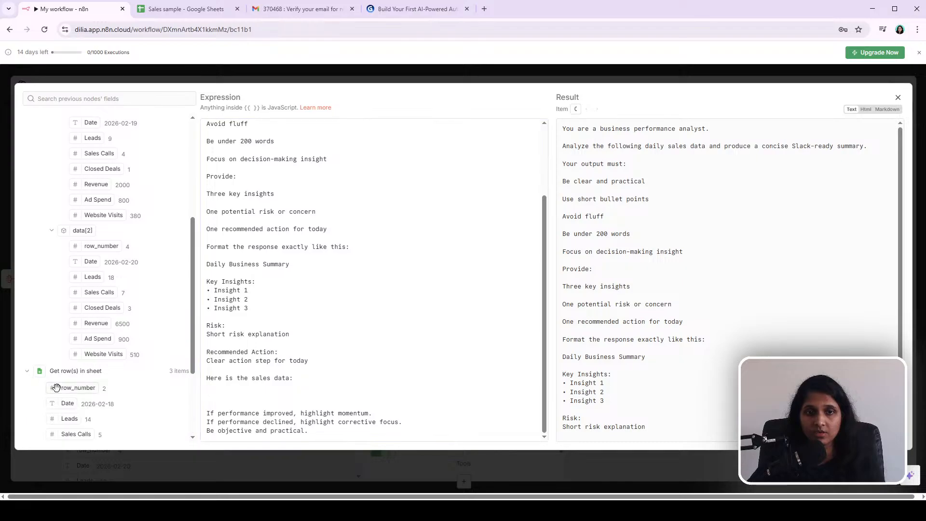
scroll(113, 391, up, 5)
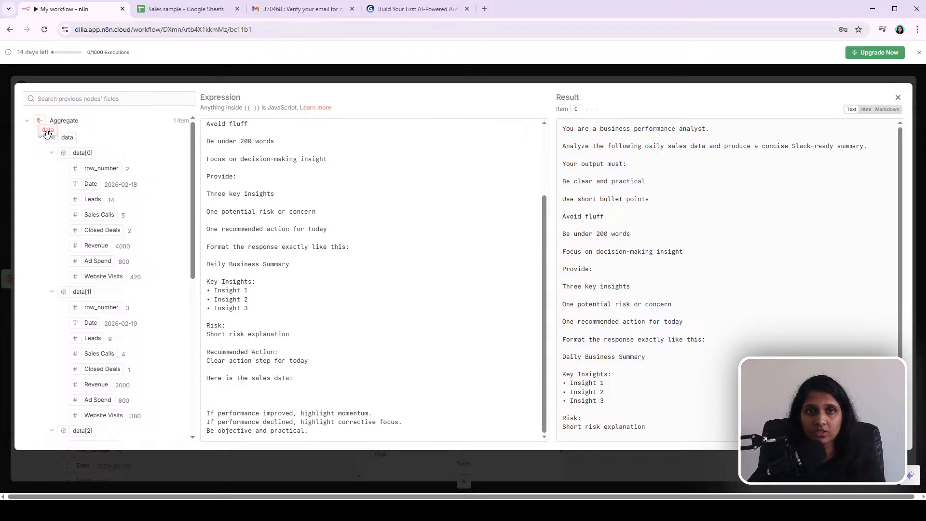
Step: Insert the Aggregate data field as {{ $json.data }} under 'Here is the sales data:' in the prompt
drag(65, 139, 208, 391)
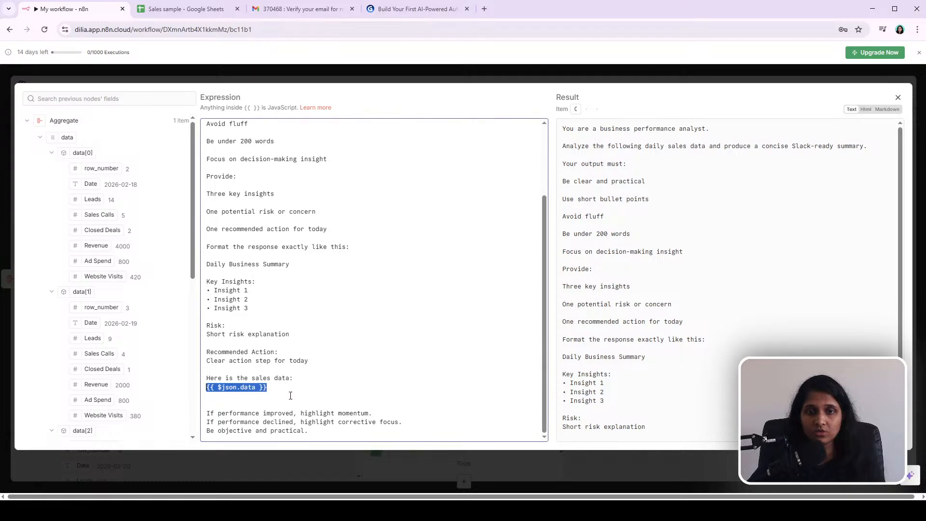
click(314, 392)
scroll(651, 362, down, 2)
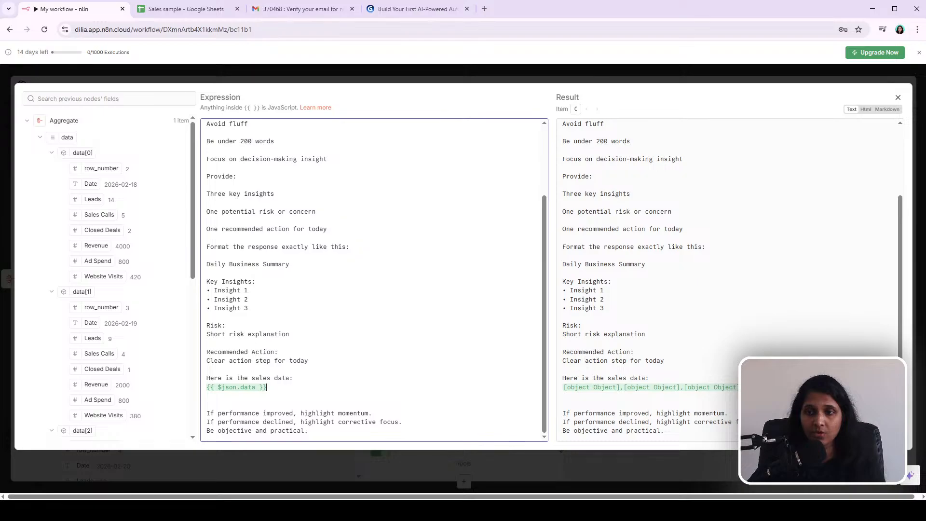
drag(699, 388, 738, 388)
click(738, 390)
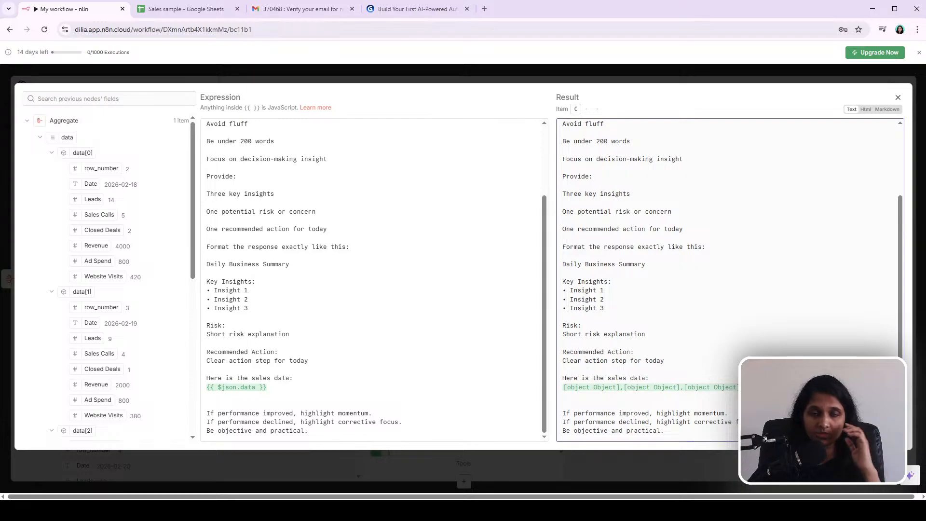
click(256, 388)
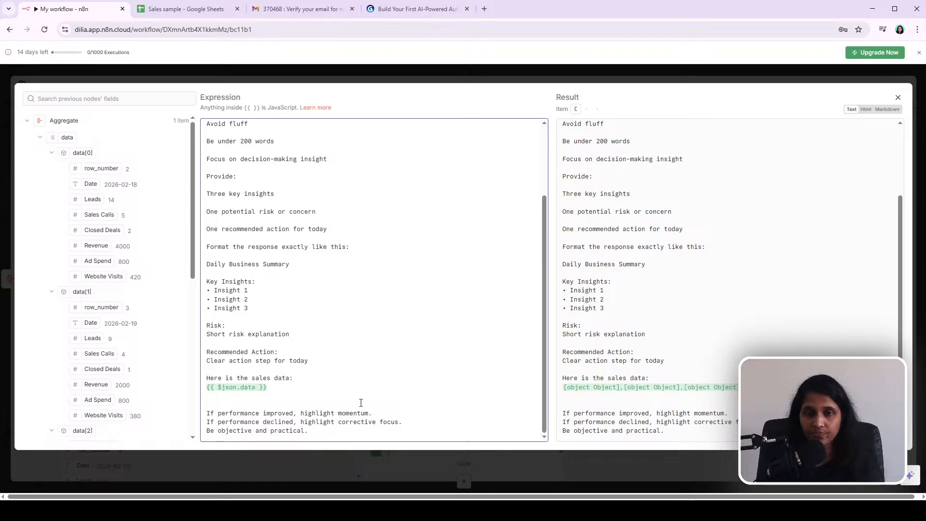
text(.)
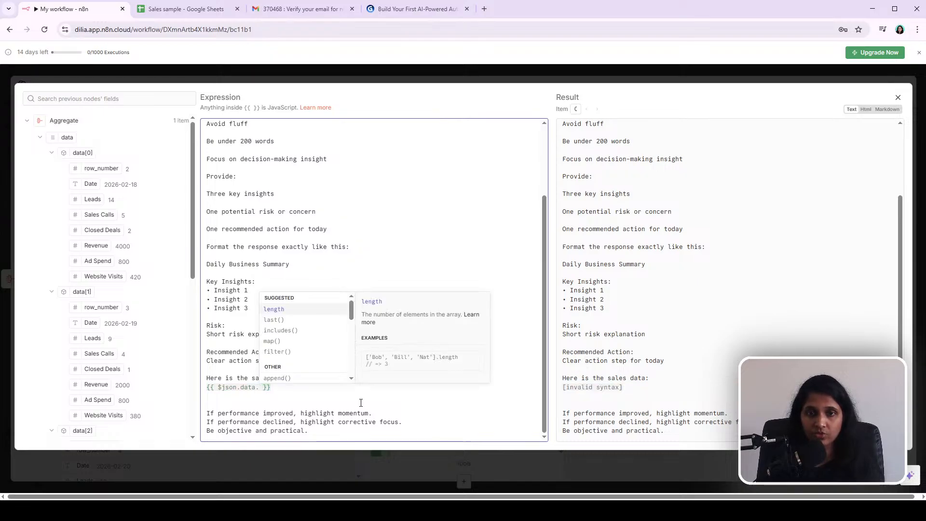
key(BackSpace)
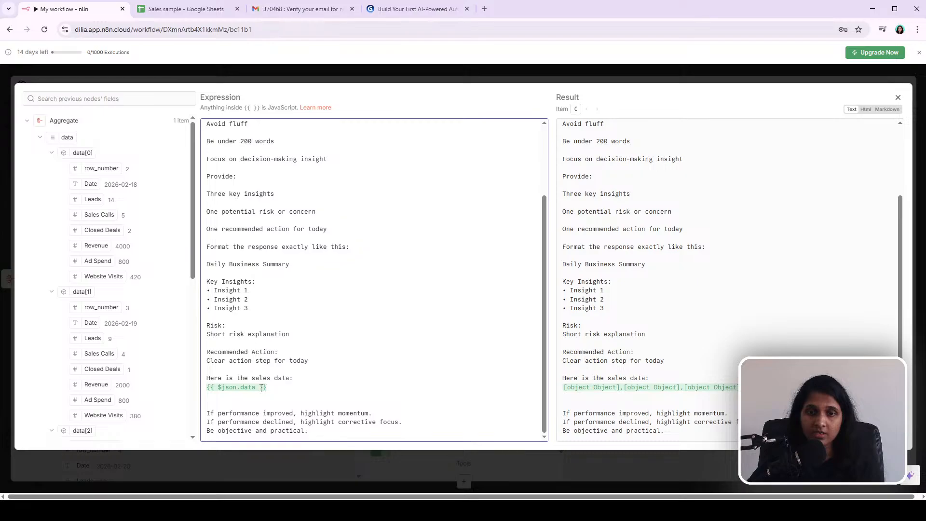
drag(269, 387, 202, 389)
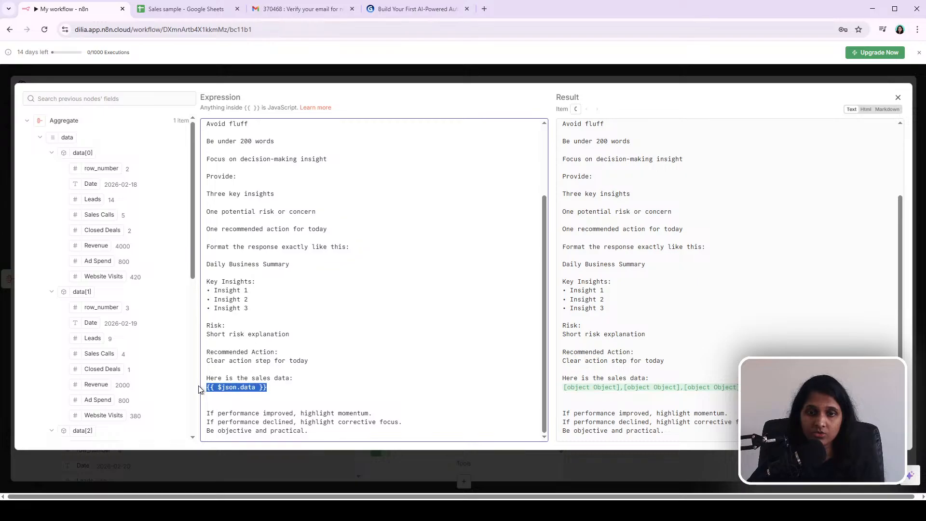
click(331, 391)
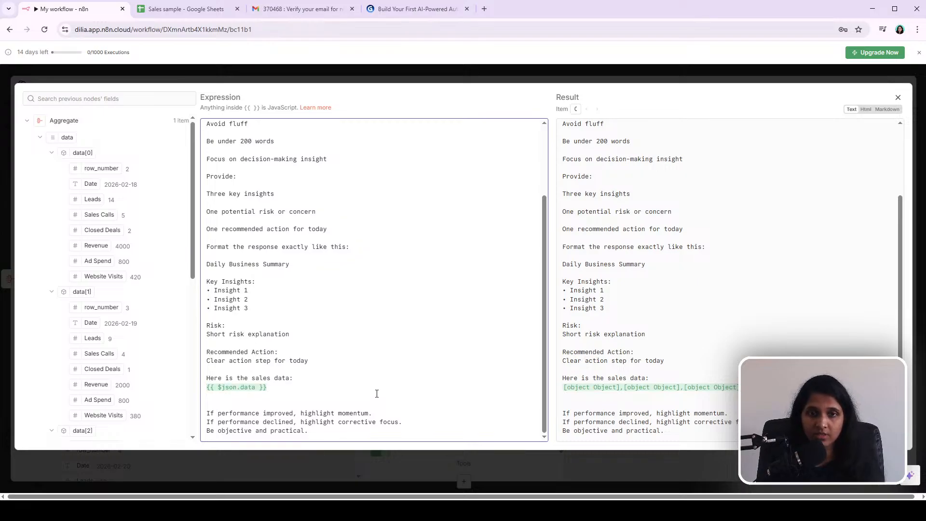
Step: Add blank lines below the sales data expression and append 'for' to the 'Daily Business Summary' line in the prompt
key(Return)
key(Return)
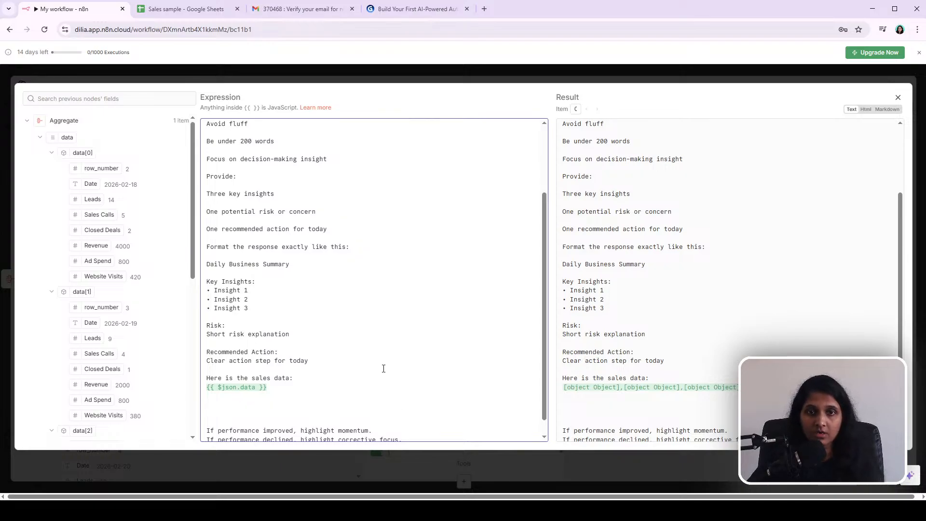
text(for)
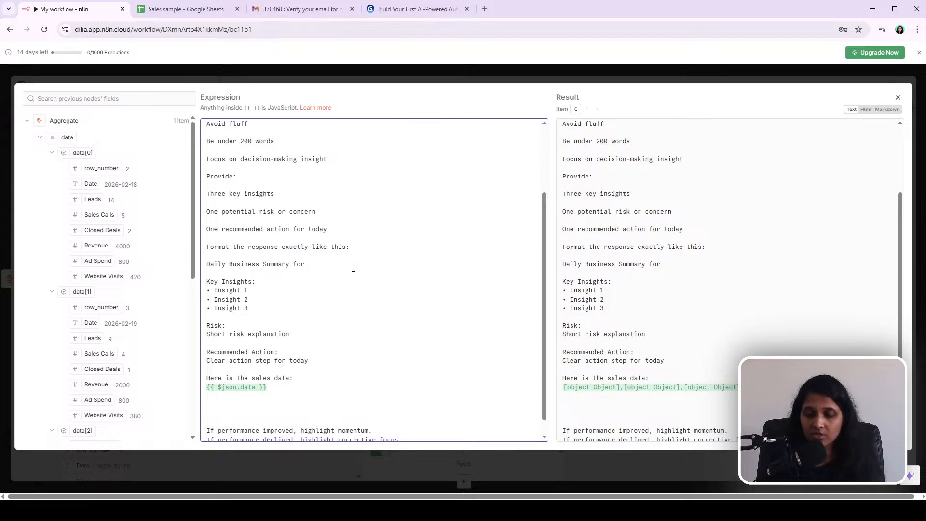
text({)
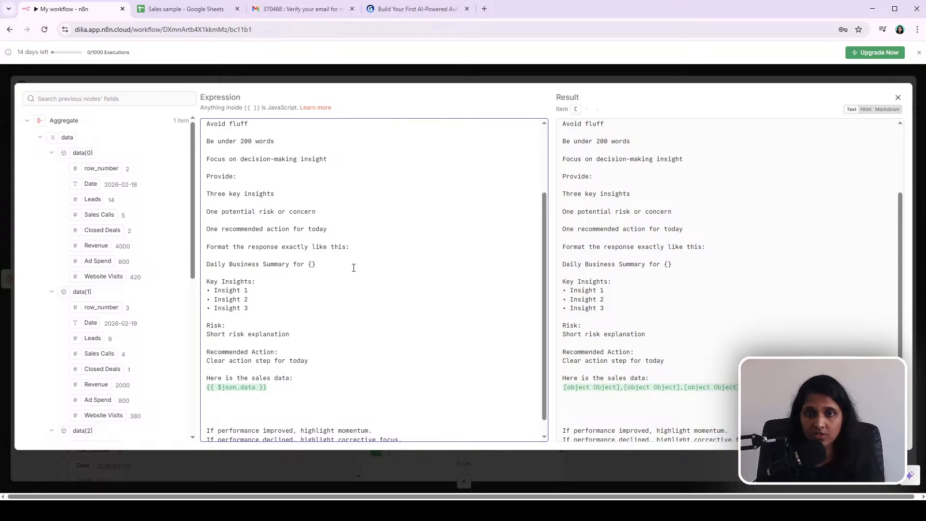
text({  )
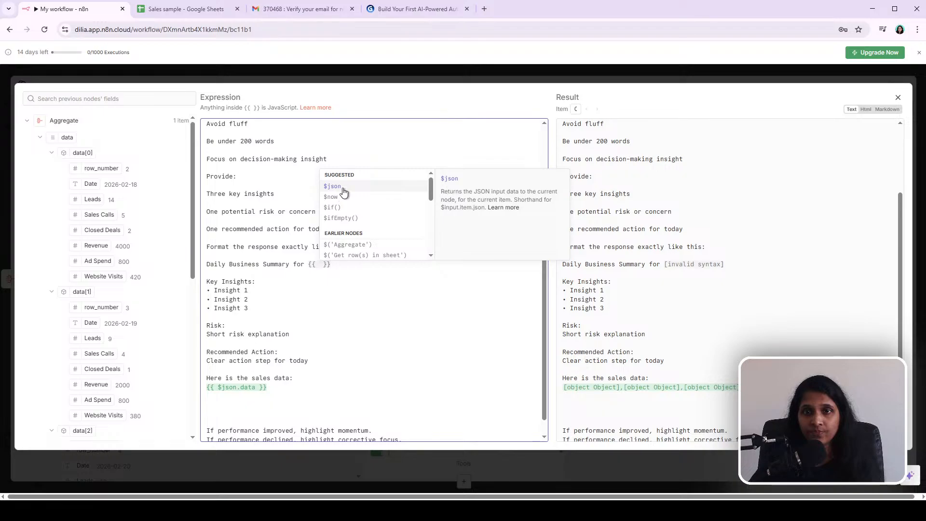
text($)
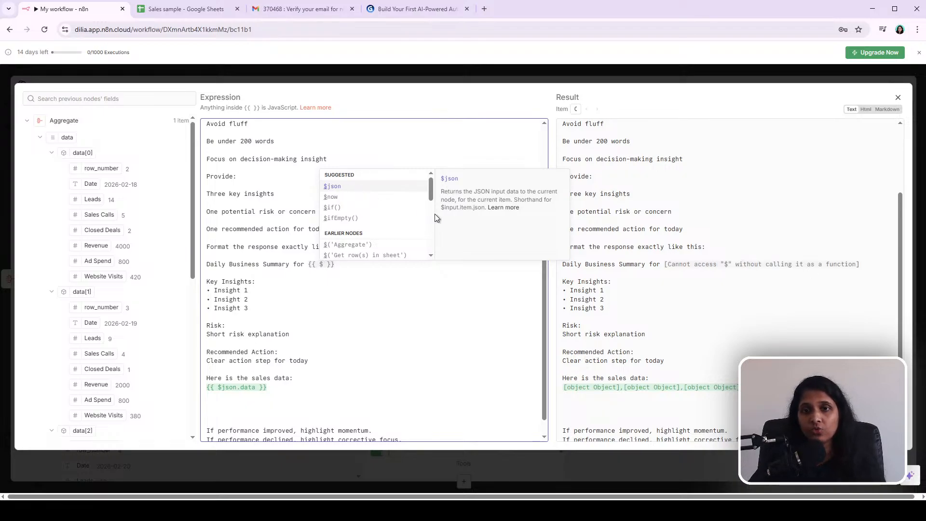
drag(432, 190, 435, 247)
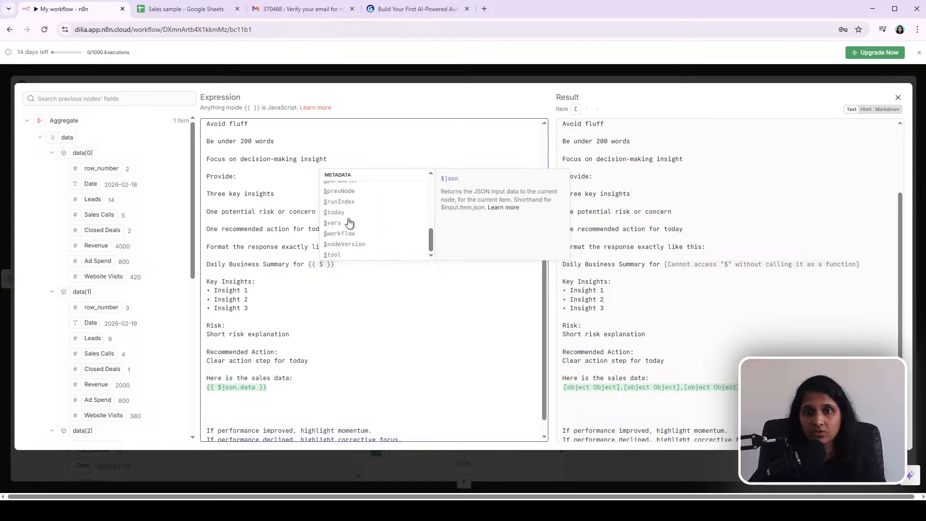
click(333, 212)
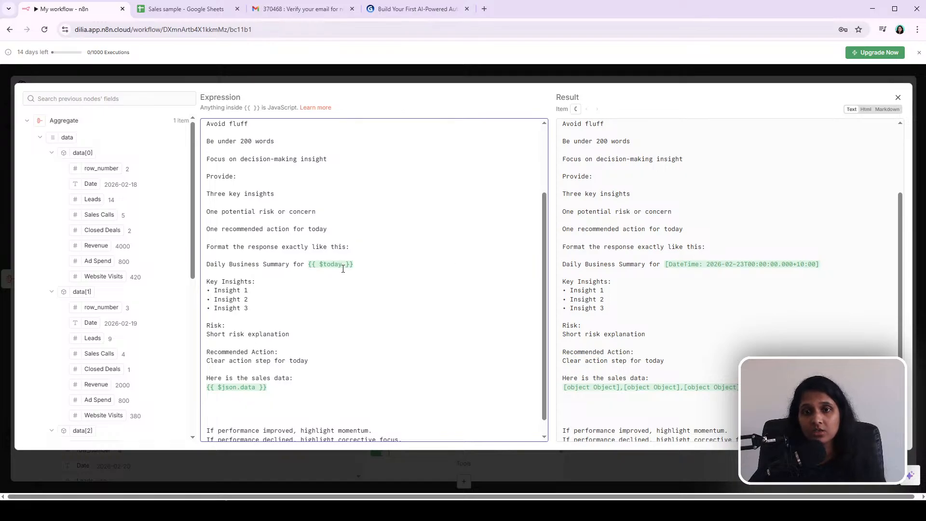
text(.)
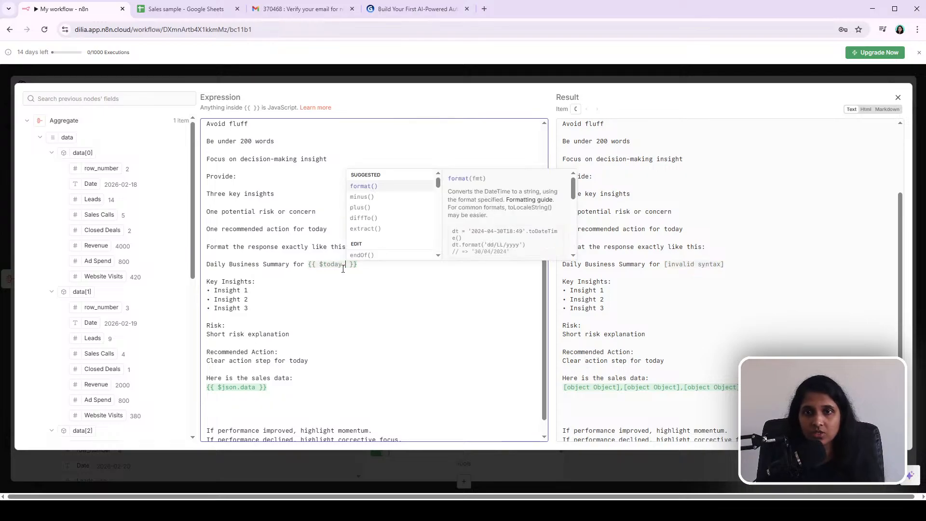
key(Left)
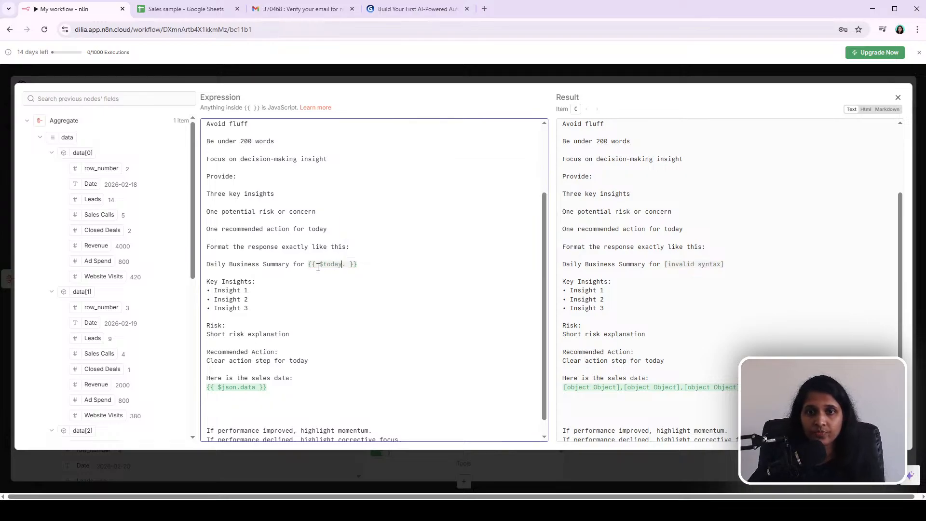
drag(308, 267, 390, 265)
key(BackSpace)
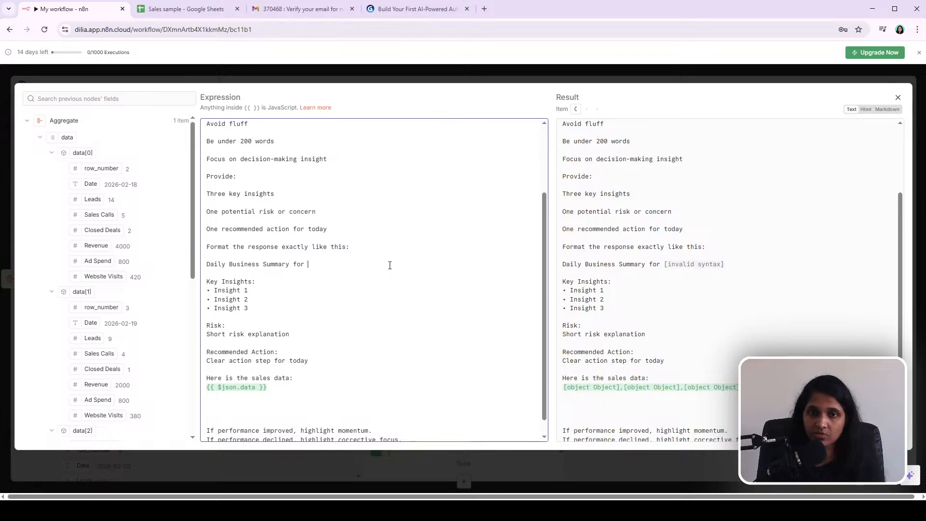
Step: Change the sales data expression to {{ $json.data.toJsonString() }} using the suggestion list
scroll(392, 314, down, 1)
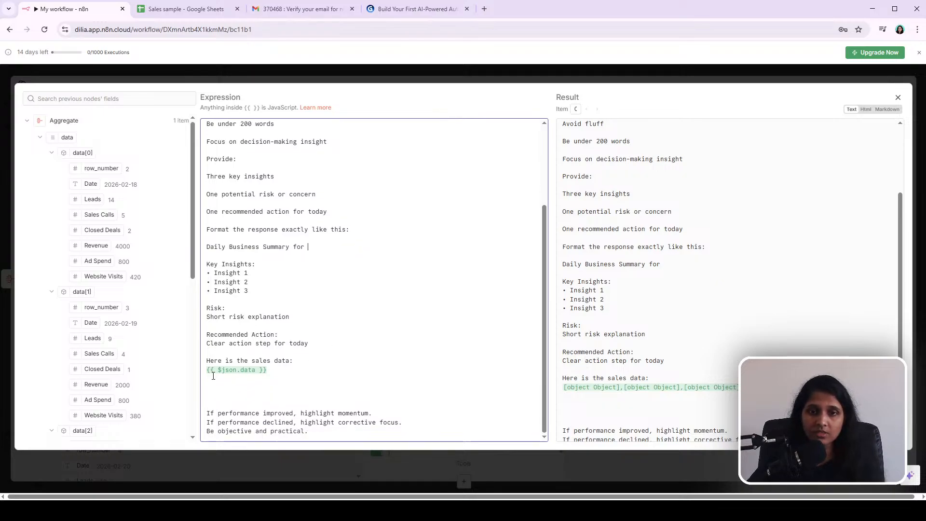
drag(282, 372, 187, 372)
click(294, 370)
drag(293, 370, 189, 372)
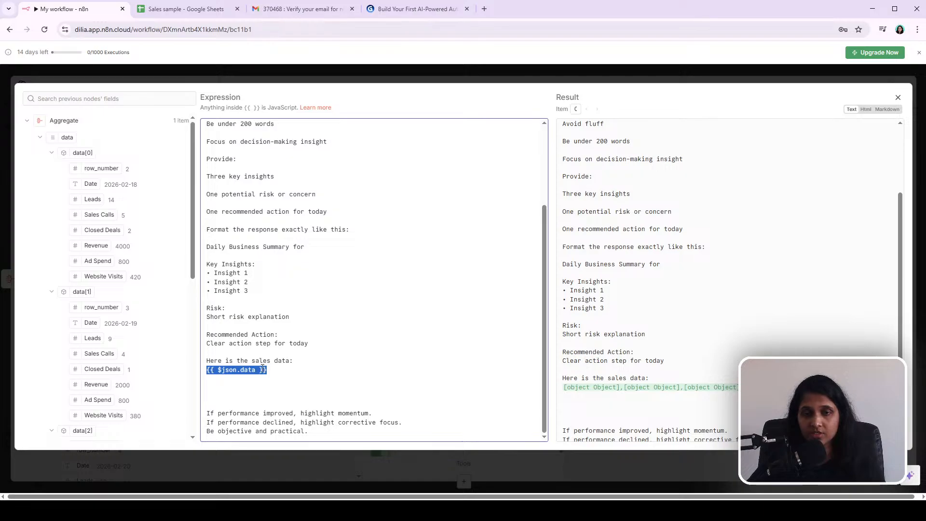
click(295, 372)
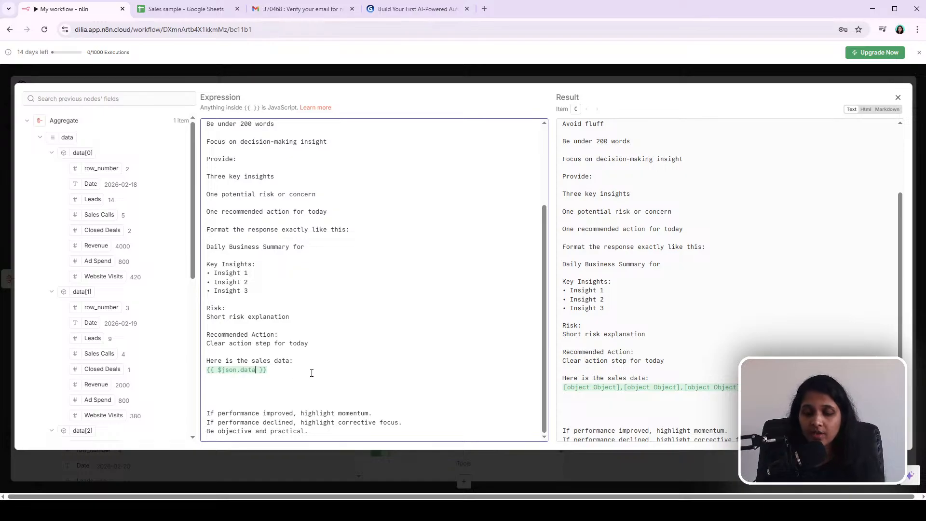
key(Left)
key(Left)
key(Left)
text(.)
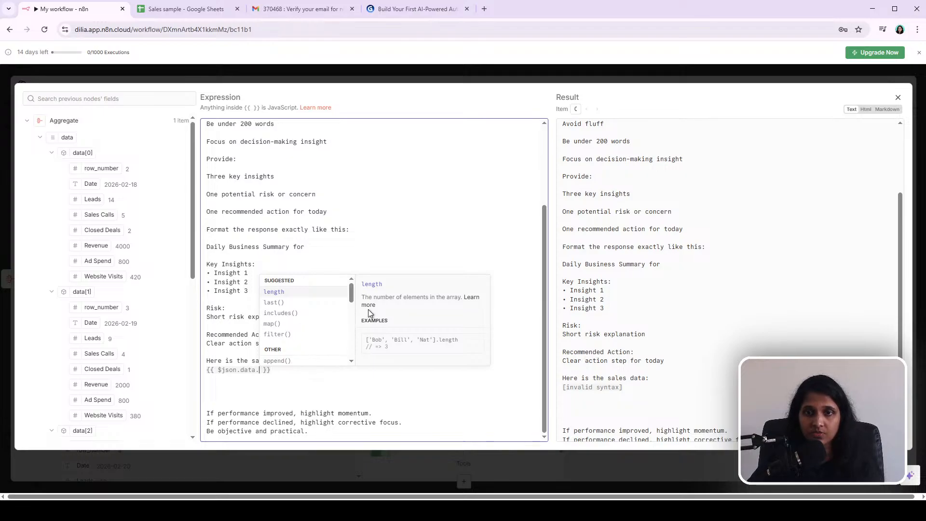
drag(351, 292, 352, 352)
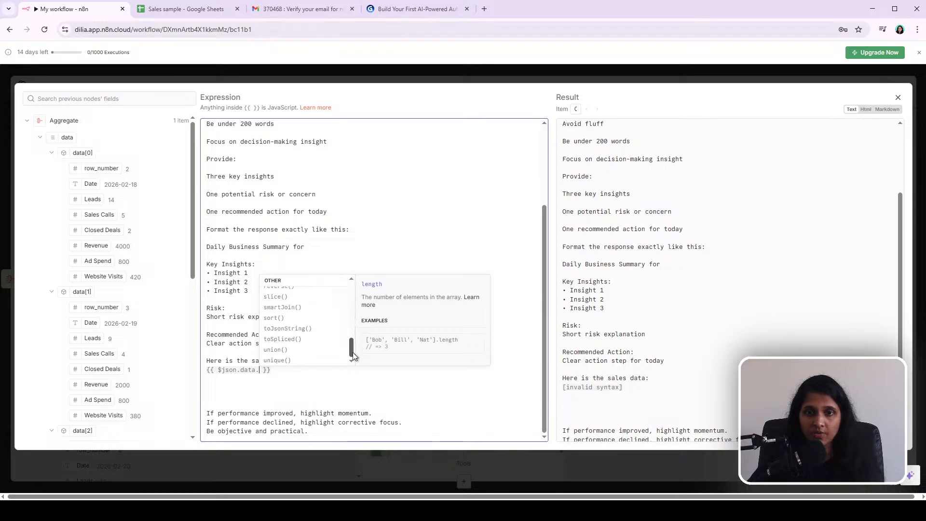
click(307, 328)
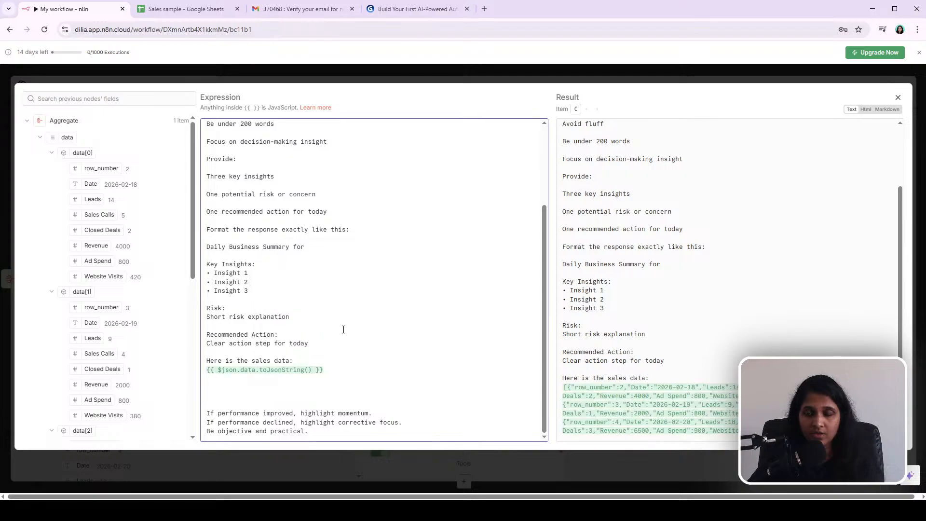
Step: Check the result preview, delete the extra blank lines below the sales data expression, and close the expression editor
scroll(707, 406, down, 2)
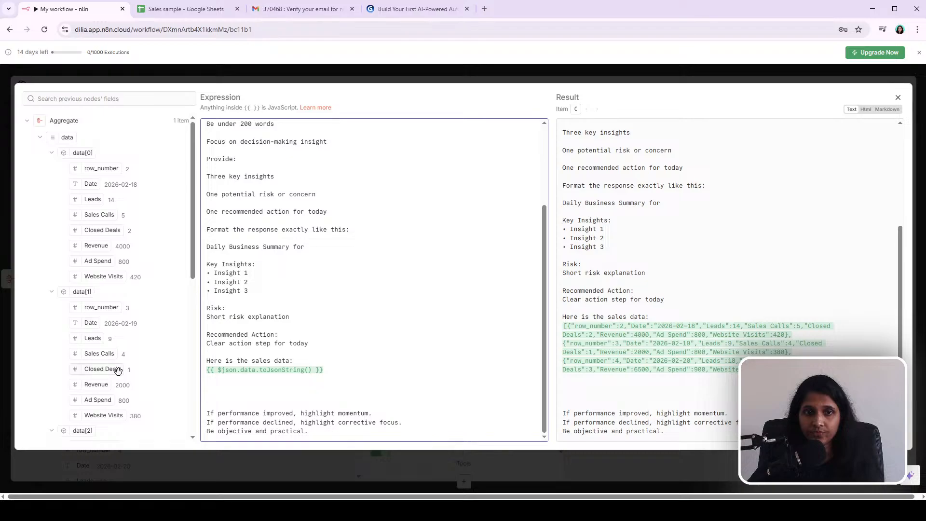
drag(746, 370, 549, 325)
click(692, 372)
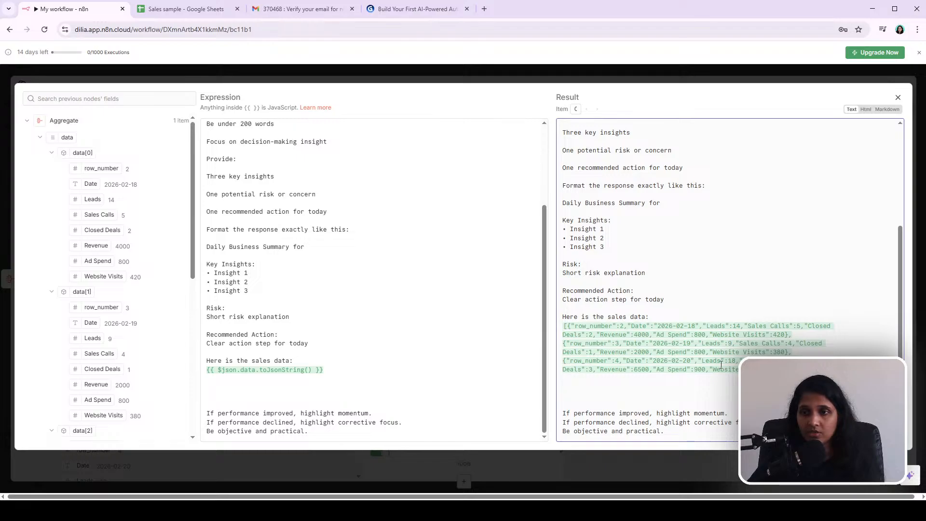
click(342, 396)
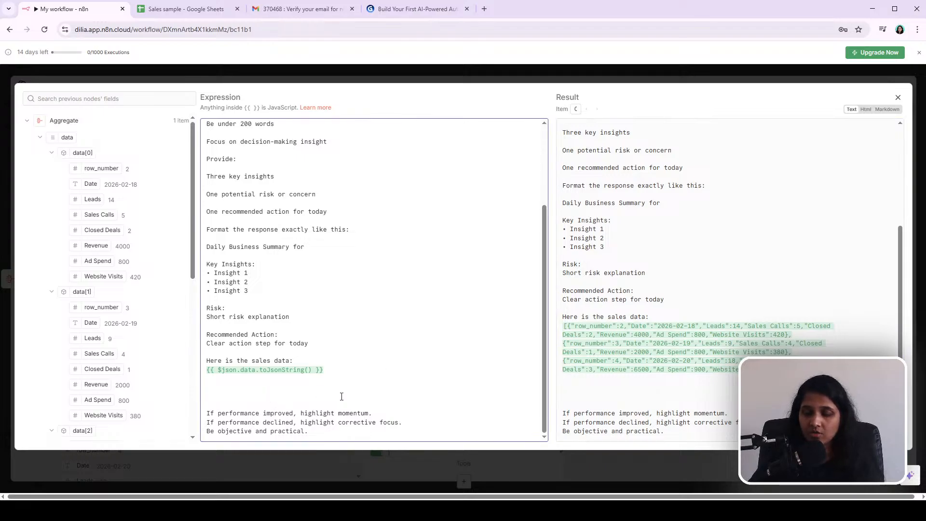
key(BackSpace)
key(BackSpace)
key(BackSpace)
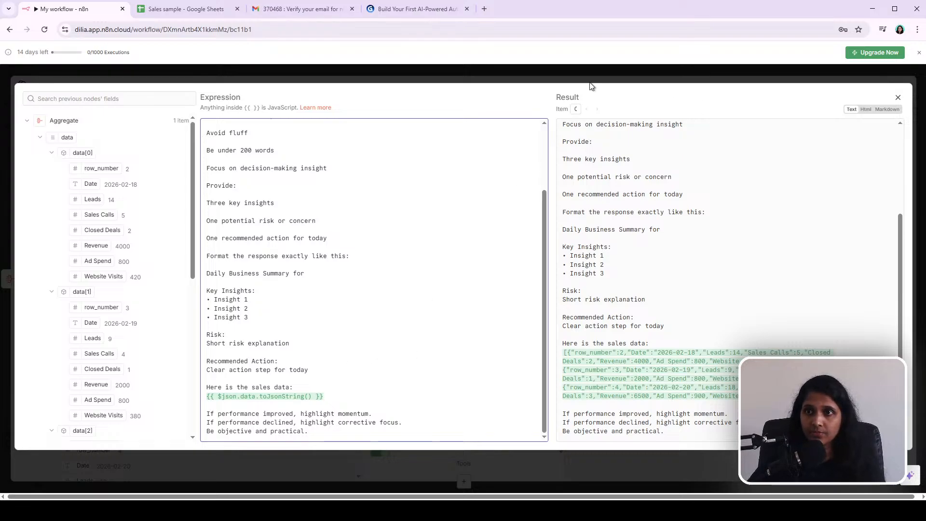
click(898, 97)
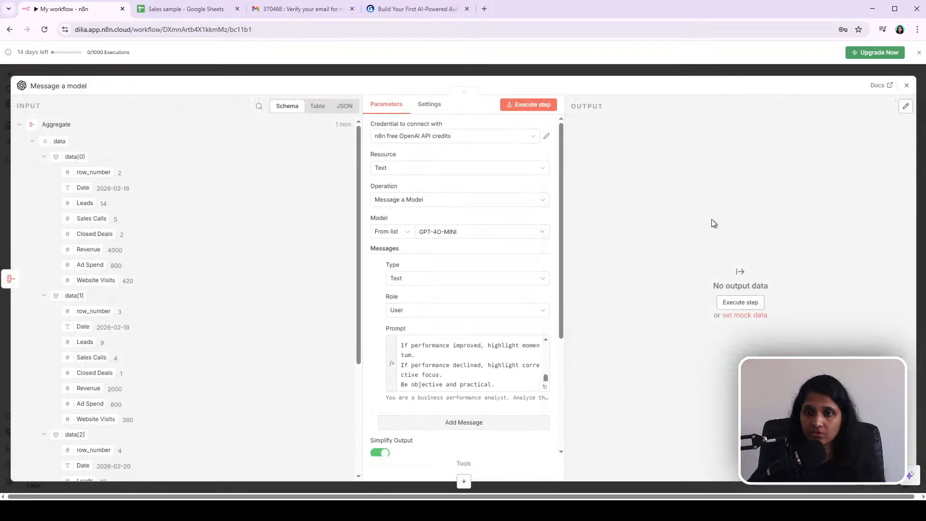
Step: Close the Message a model node and execute the whole workflow
click(586, 71)
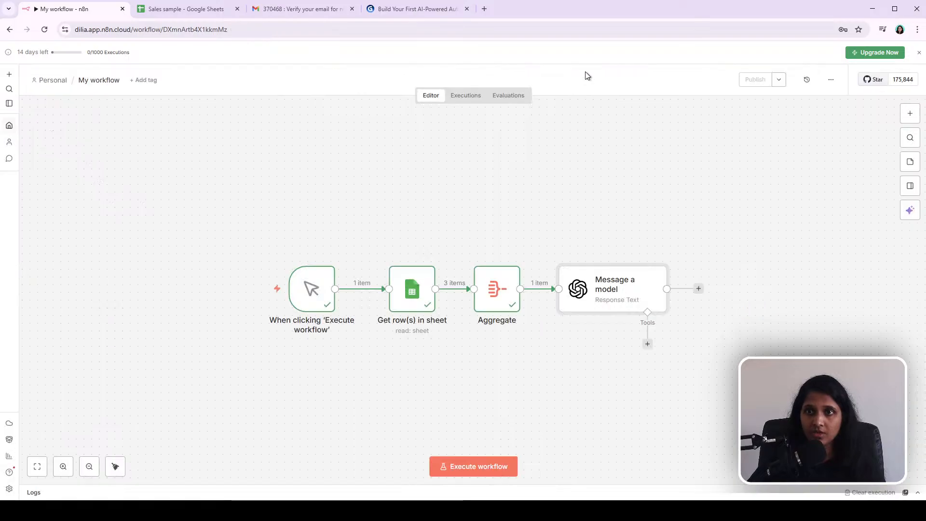
double_click(615, 294)
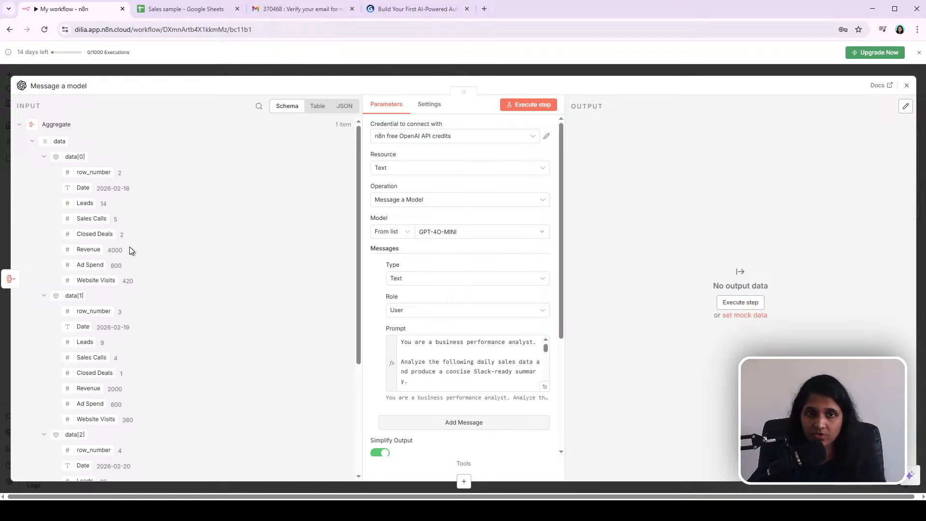
click(289, 72)
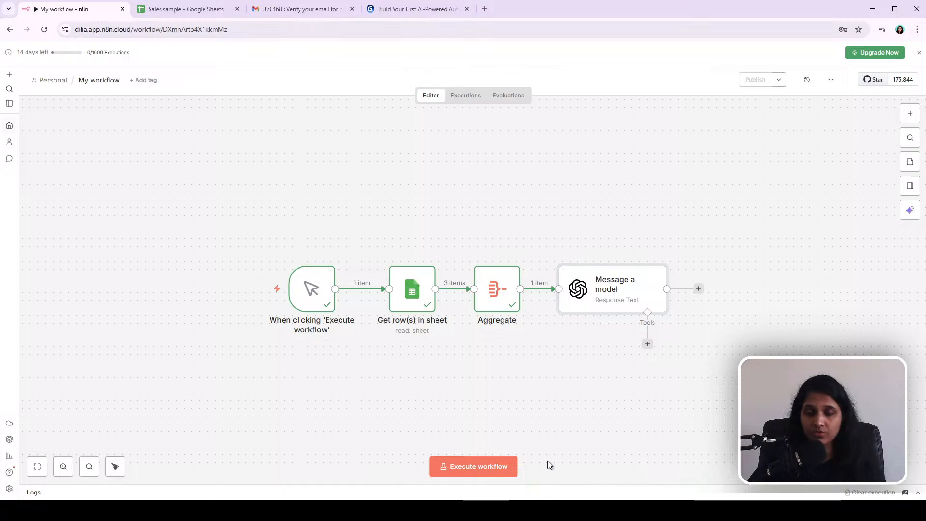
click(488, 471)
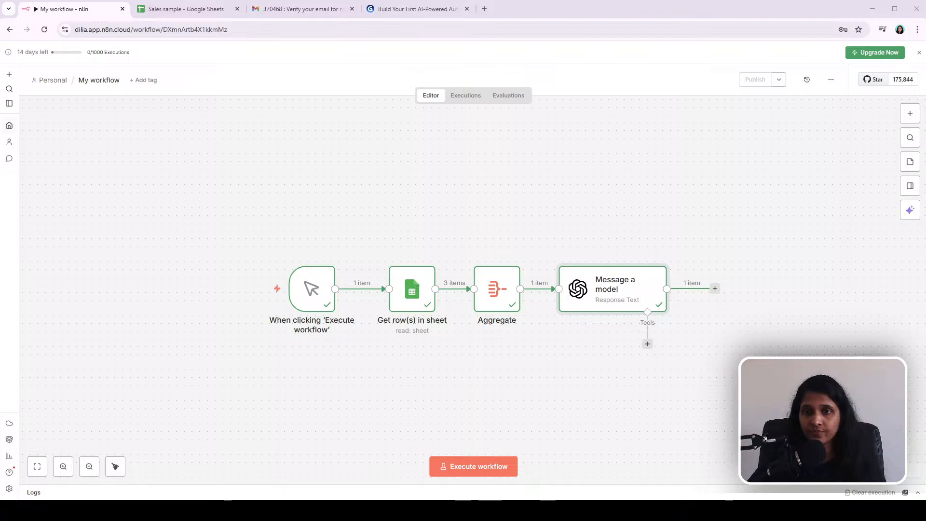
Step: Open Message a model and review the generated summary text in its JSON output before closing it
double_click(621, 303)
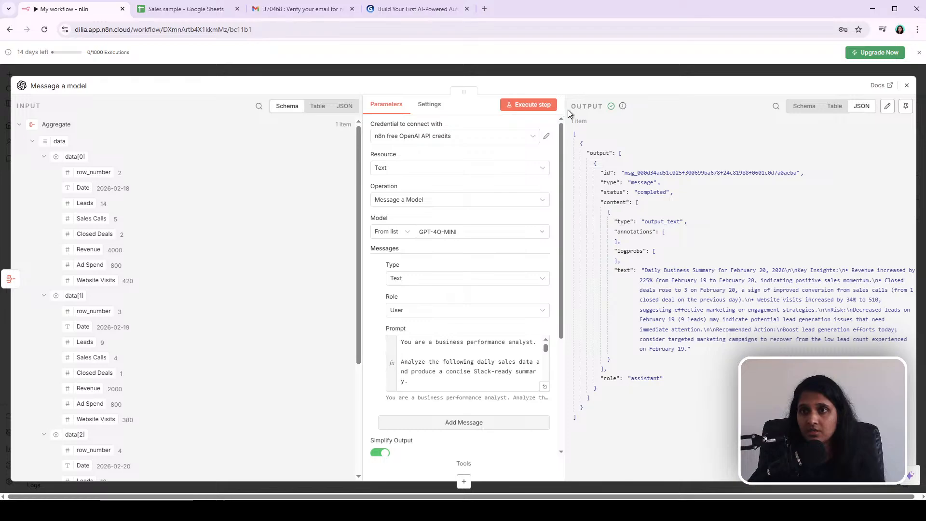
key(ctrl+a)
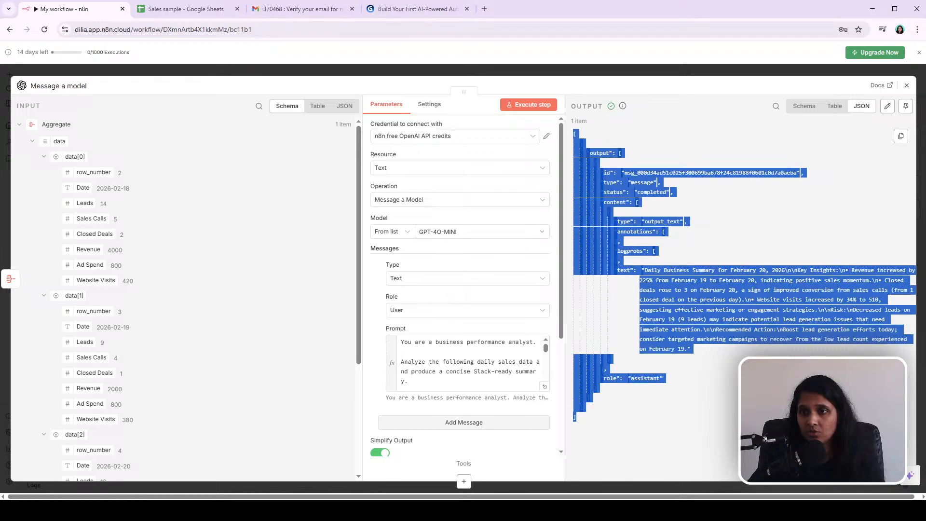
click(772, 406)
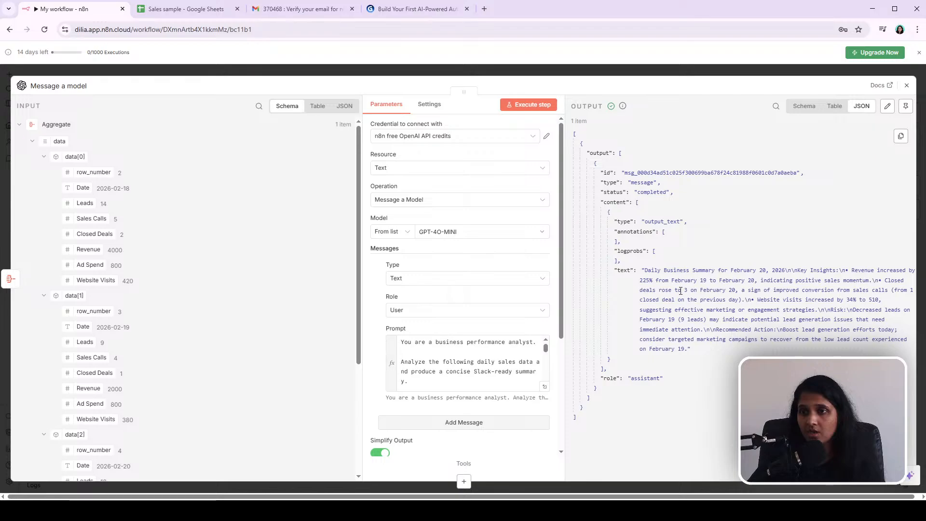
drag(645, 271, 608, 360)
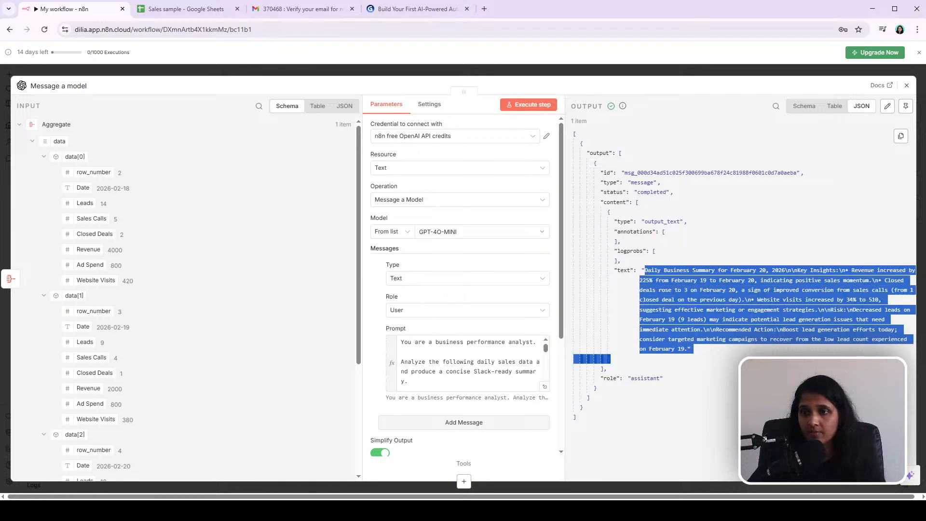
click(815, 369)
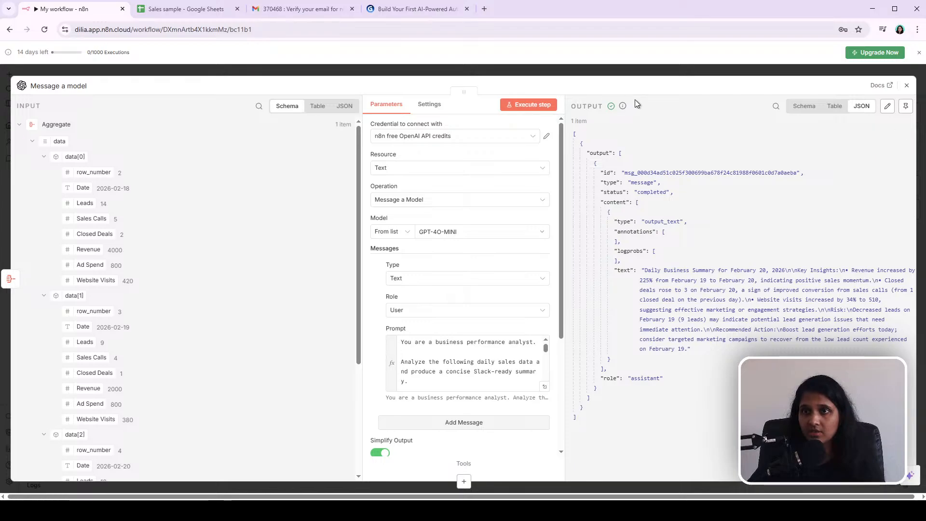
click(633, 73)
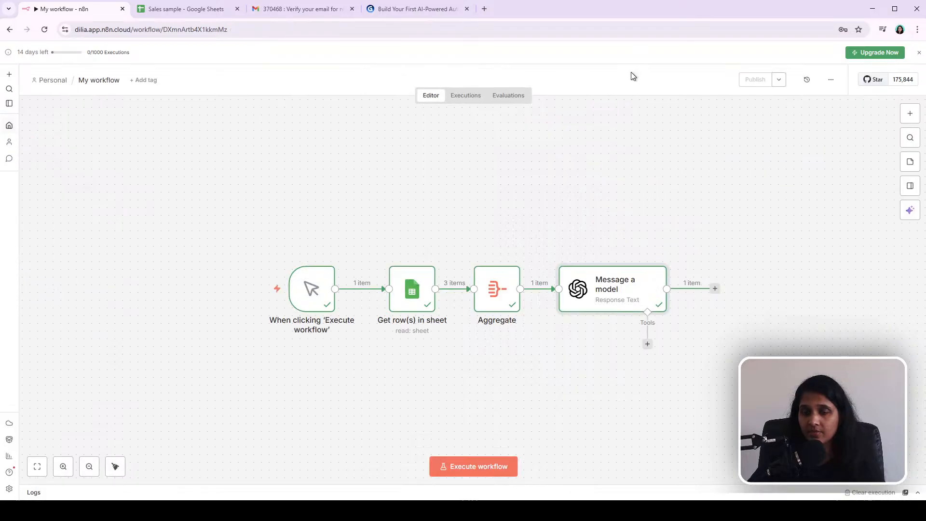
Step: Open the node picker to add a step after Message a model
click(715, 290)
click(682, 428)
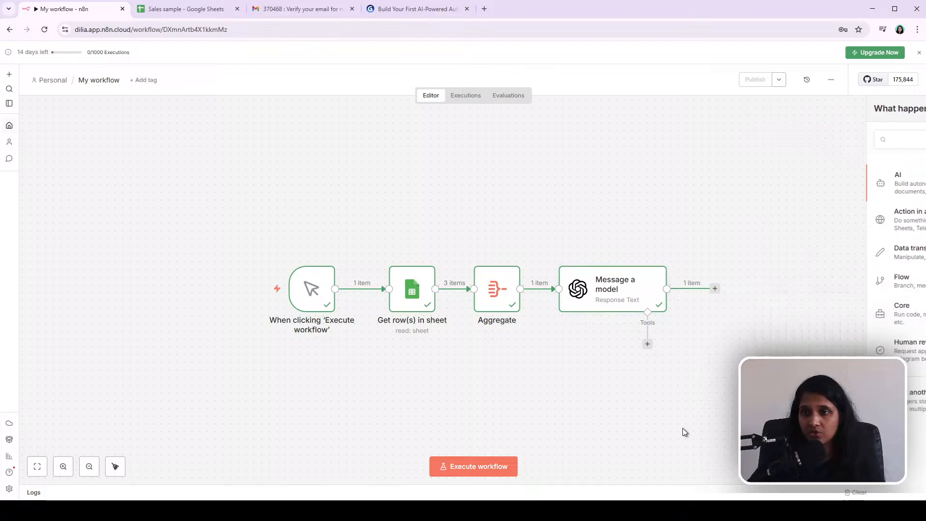
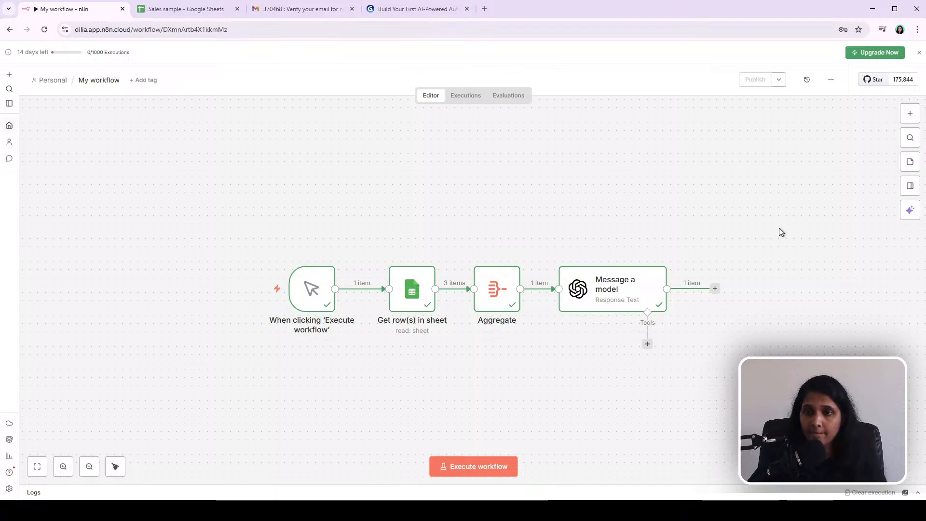
Step: Open the node picker after Message a model and search for the Slack integration
drag(176, 204, 785, 345)
drag(624, 296, 478, 250)
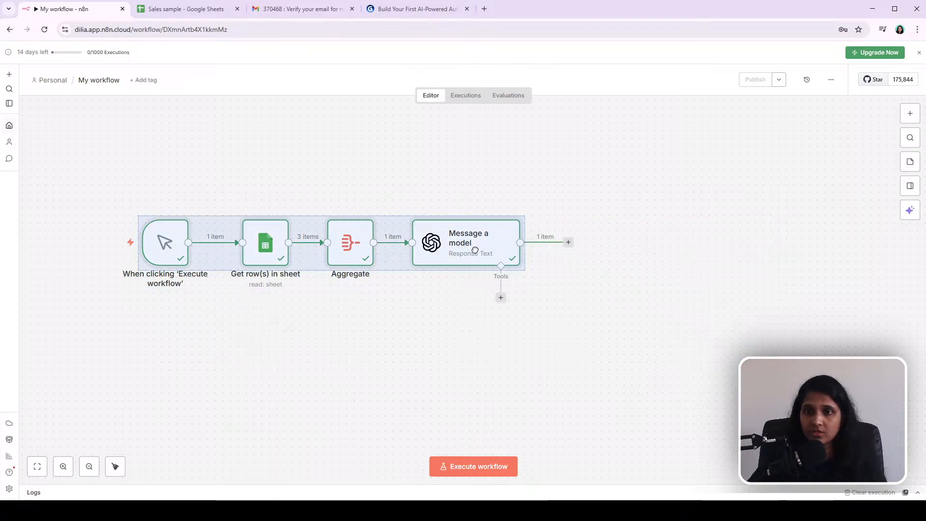
click(676, 295)
click(569, 243)
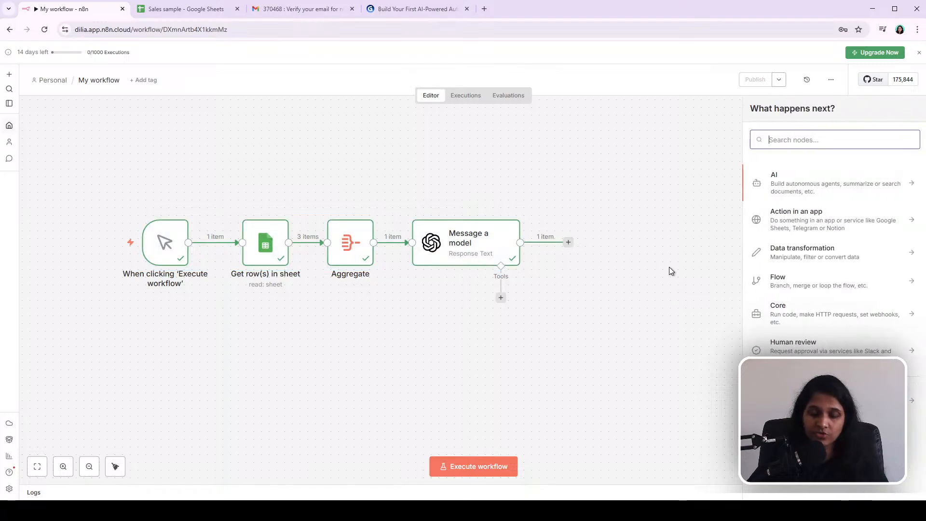
text(sla)
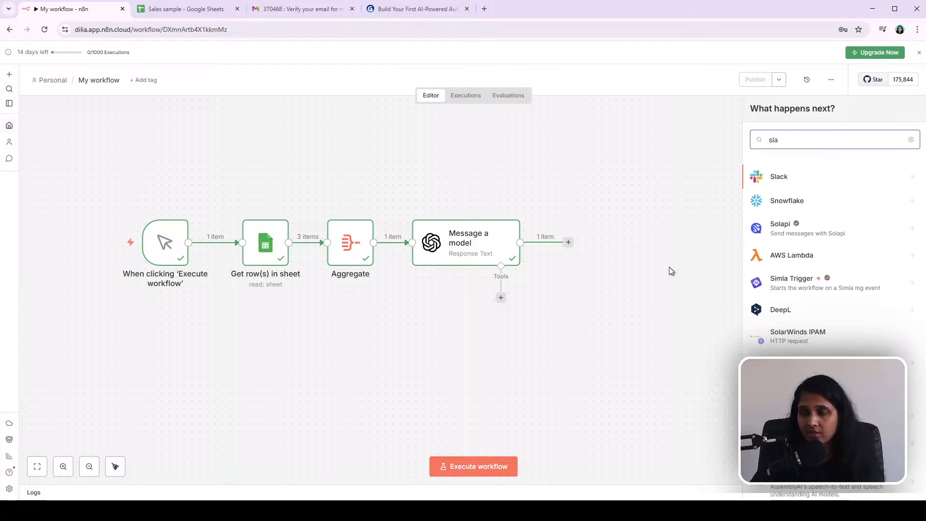
click(774, 178)
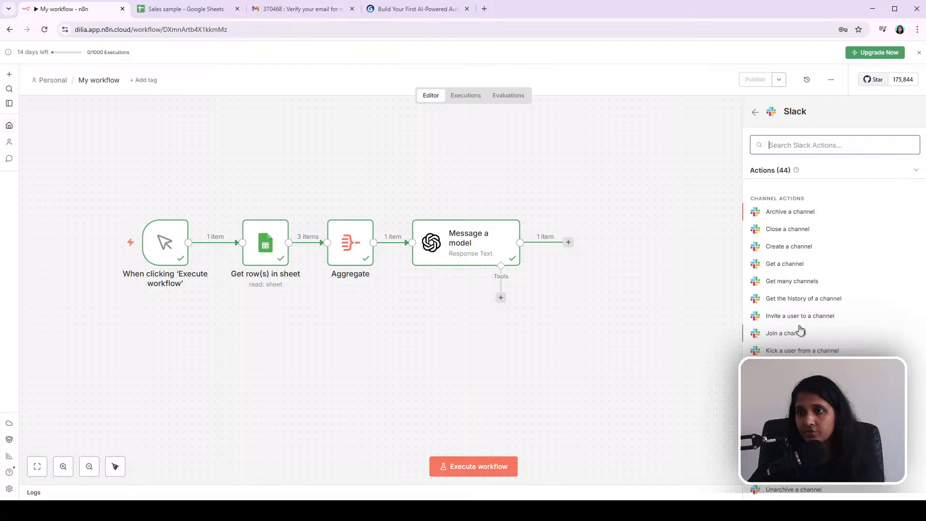
Step: Search Slack's actions and add a Slack Send a message node
text(se)
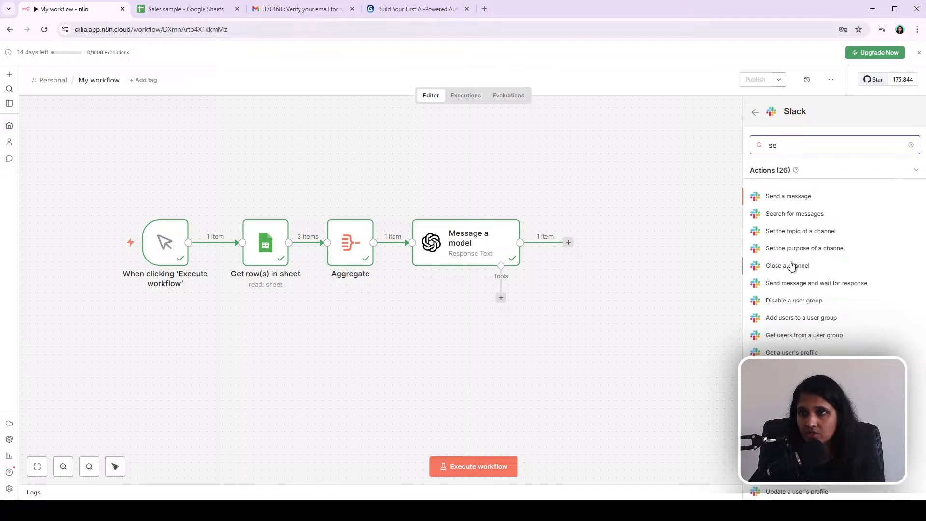
drag(777, 145, 716, 146)
key(BackSpace)
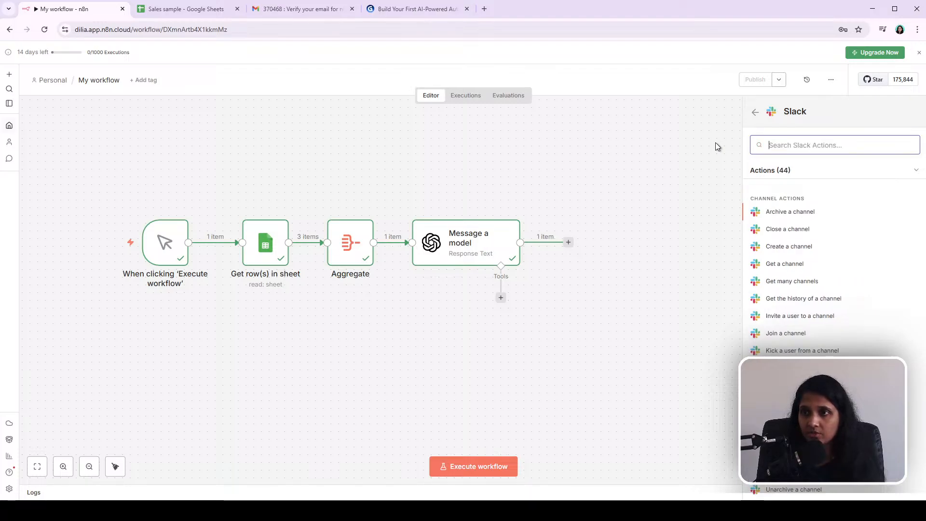
text(send)
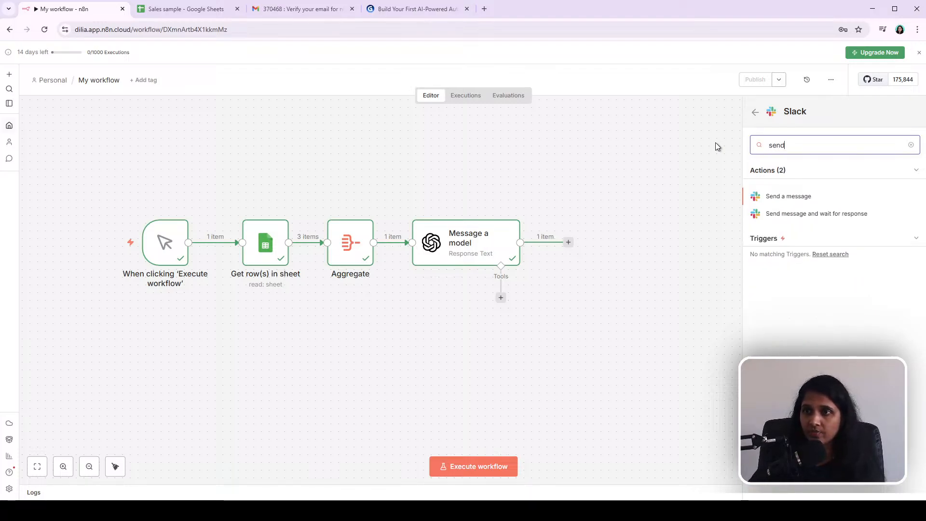
key(BackSpace)
key(BackSpace)
key(BackSpace)
key(BackSpace)
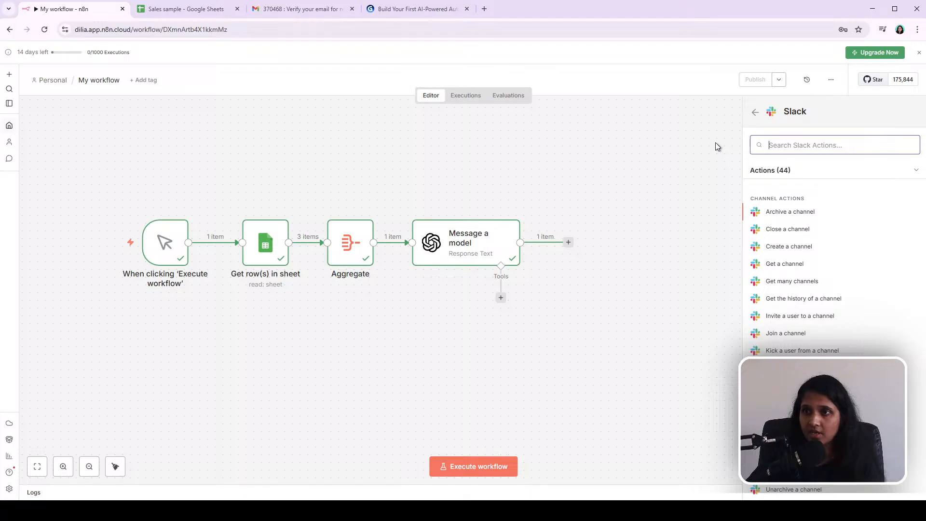
scroll(804, 265, down, 15)
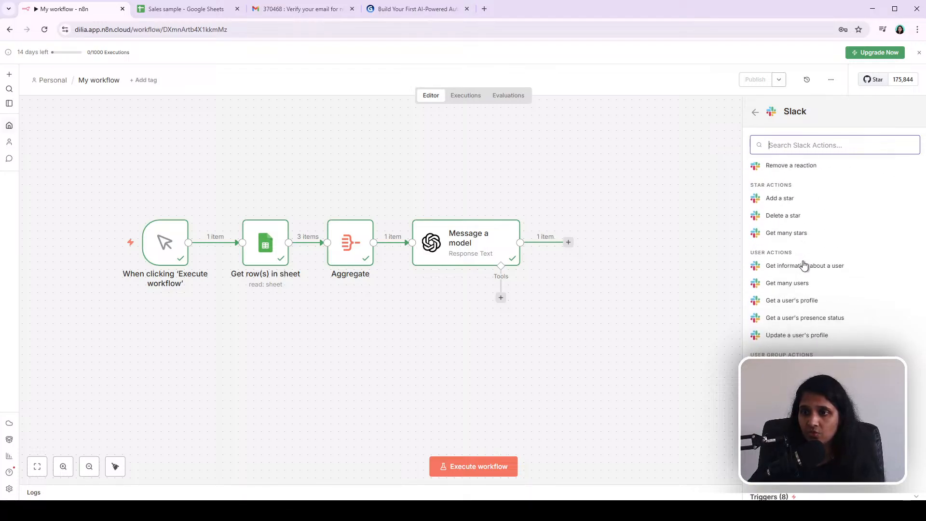
scroll(804, 265, up, 6)
scroll(804, 265, down, 6)
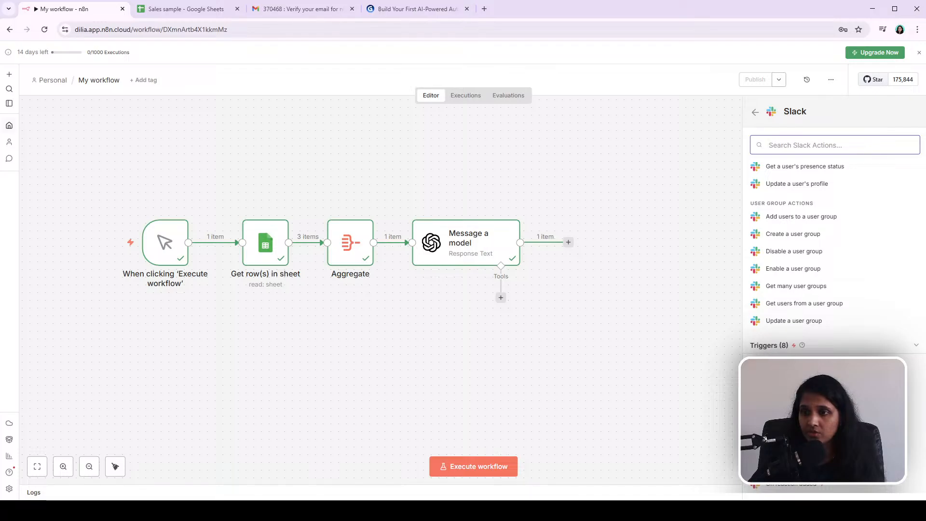
scroll(804, 289, up, 12)
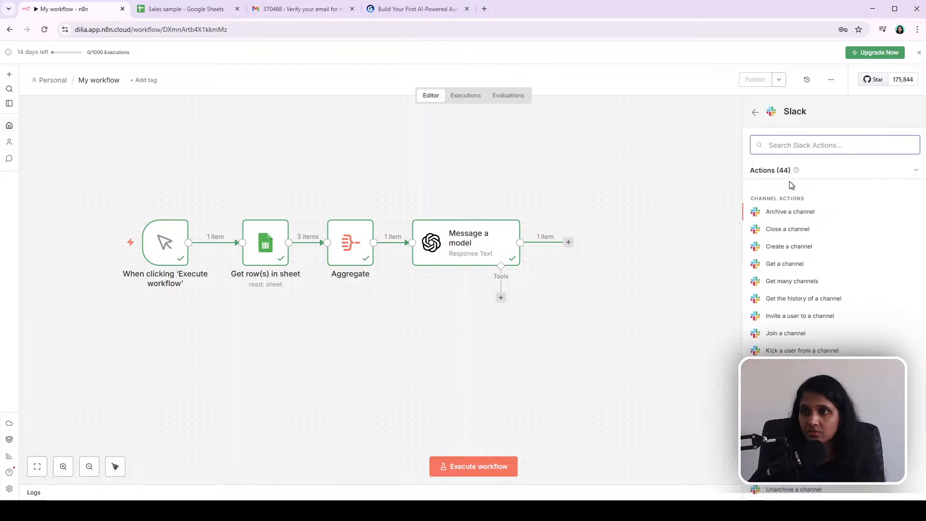
click(790, 144)
text(se)
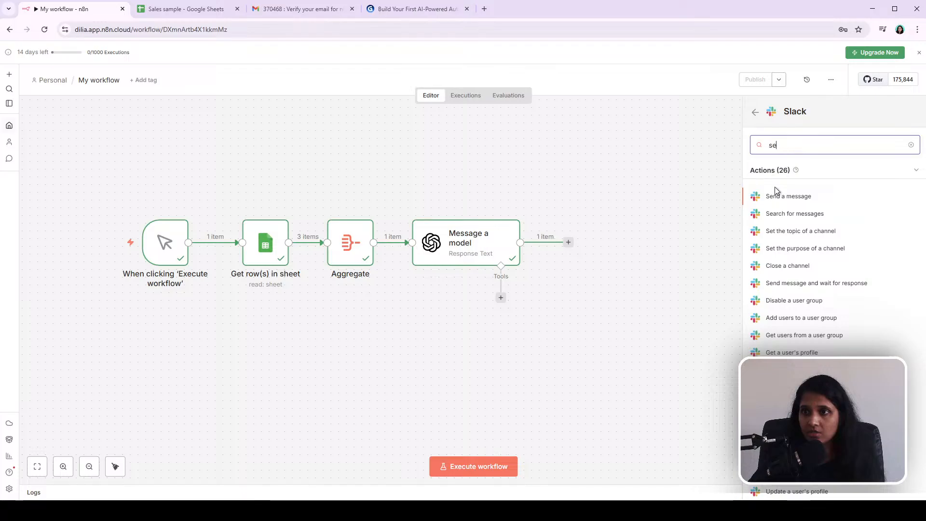
click(786, 197)
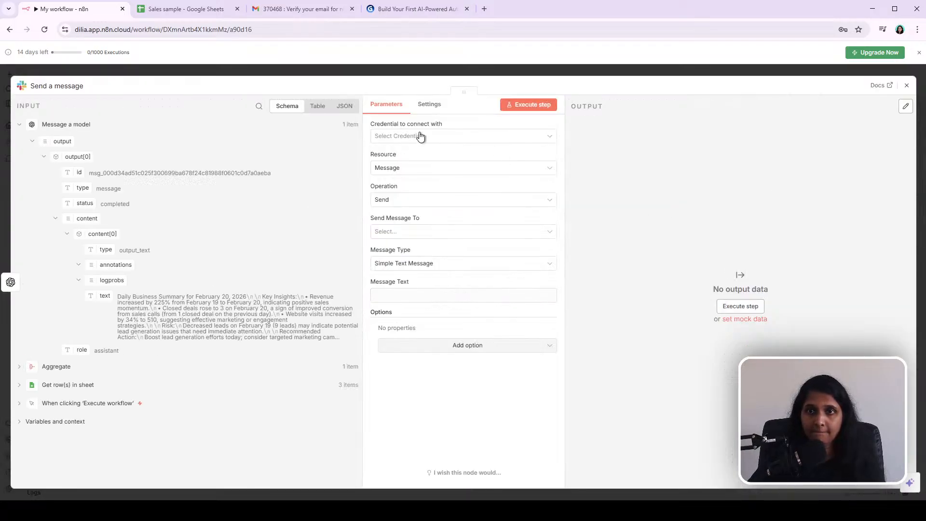
Step: Create a new Slack OAuth2 credential, connect the Slack account, and close the credential dialog
click(550, 137)
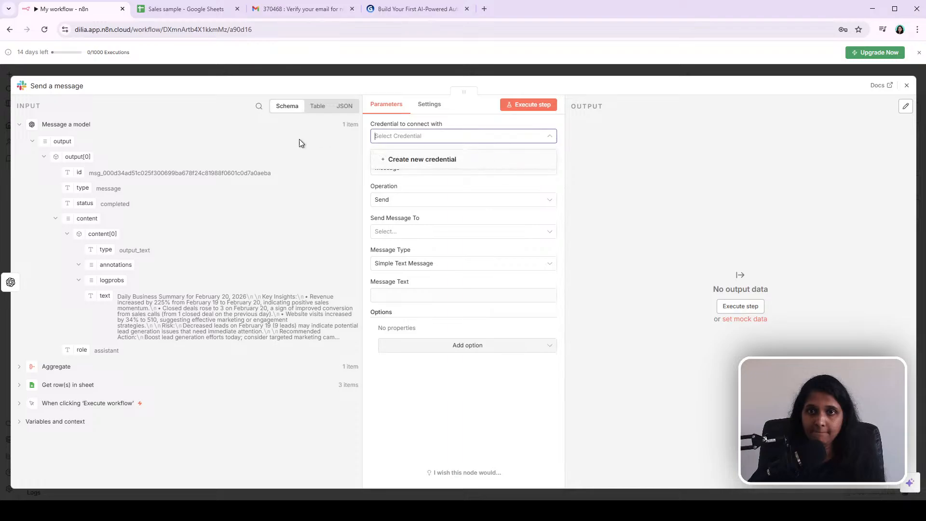
click(401, 163)
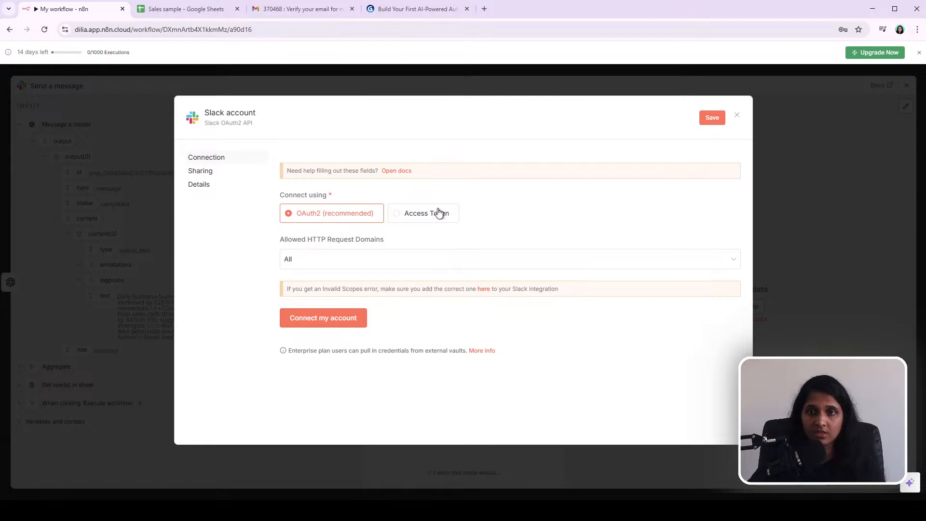
click(422, 217)
click(366, 213)
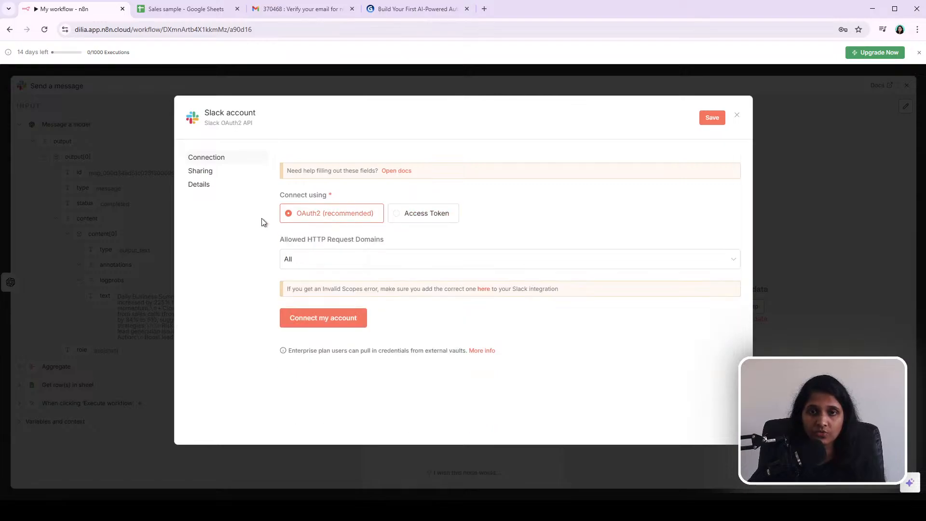
click(303, 327)
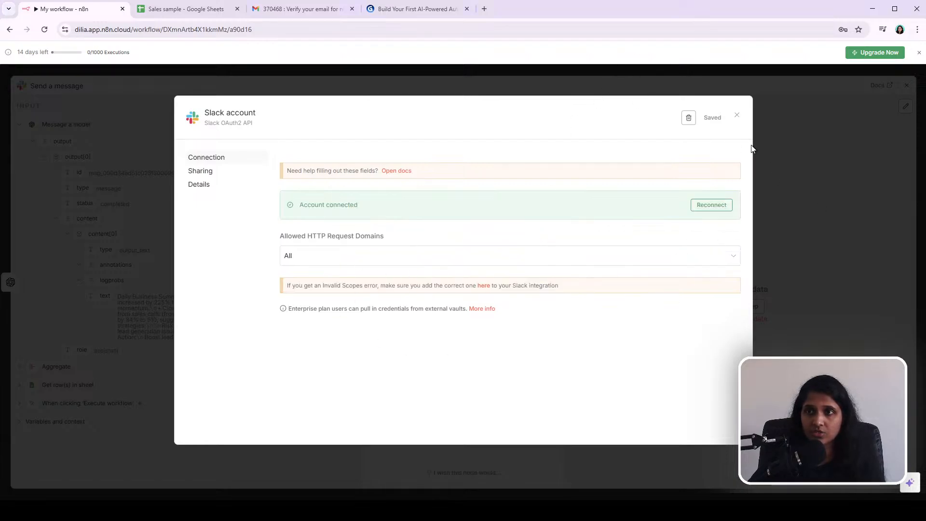
click(737, 116)
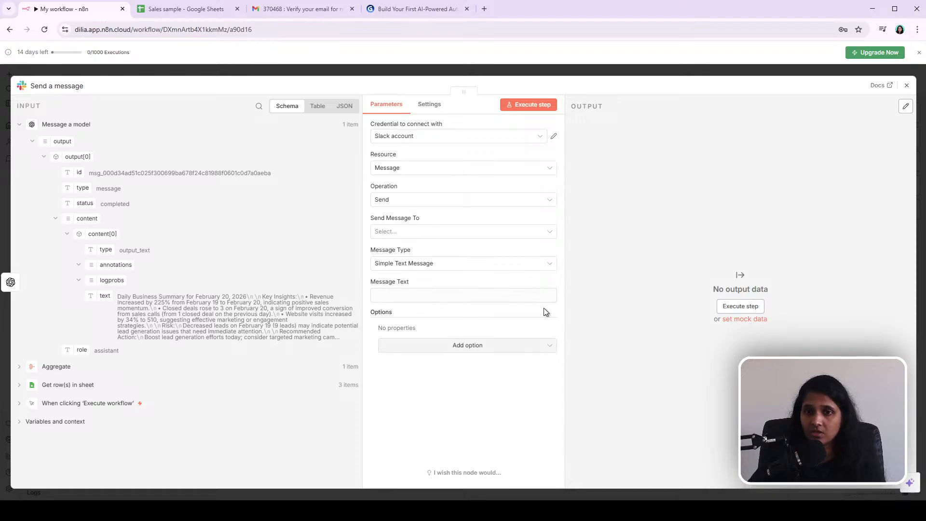
Step: Select Slack account as the credential, with Message as resource and Send as operation
click(422, 139)
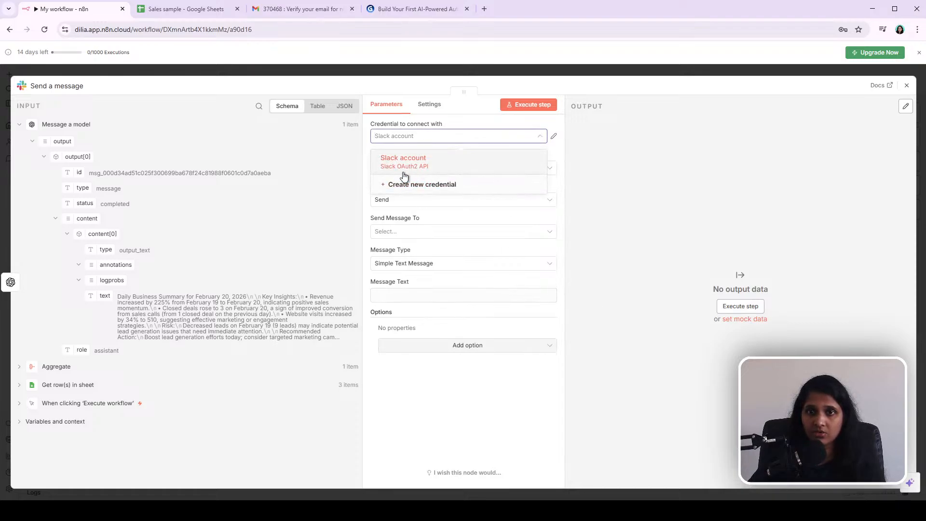
click(405, 161)
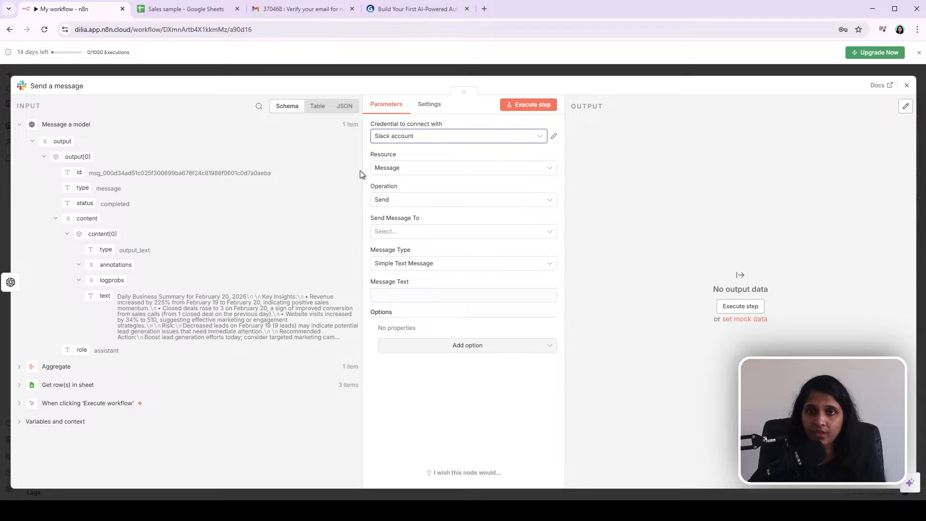
click(412, 169)
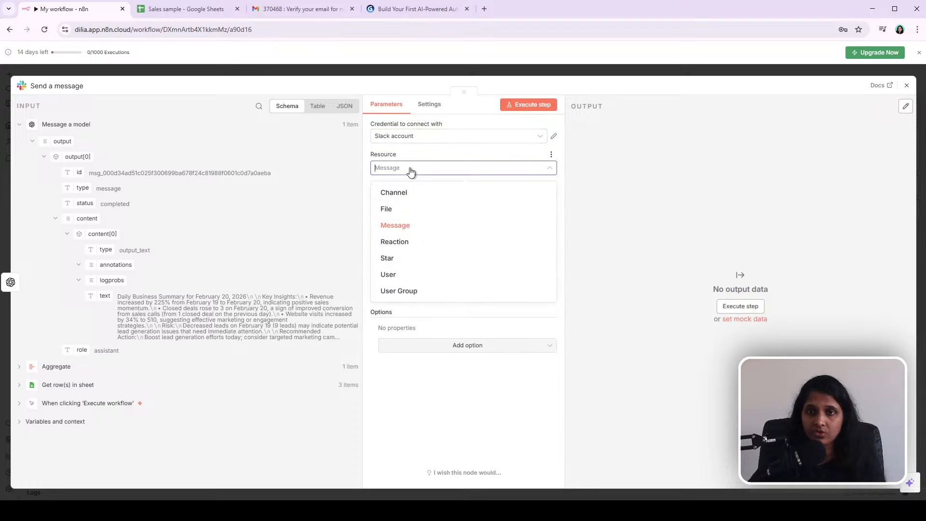
click(399, 227)
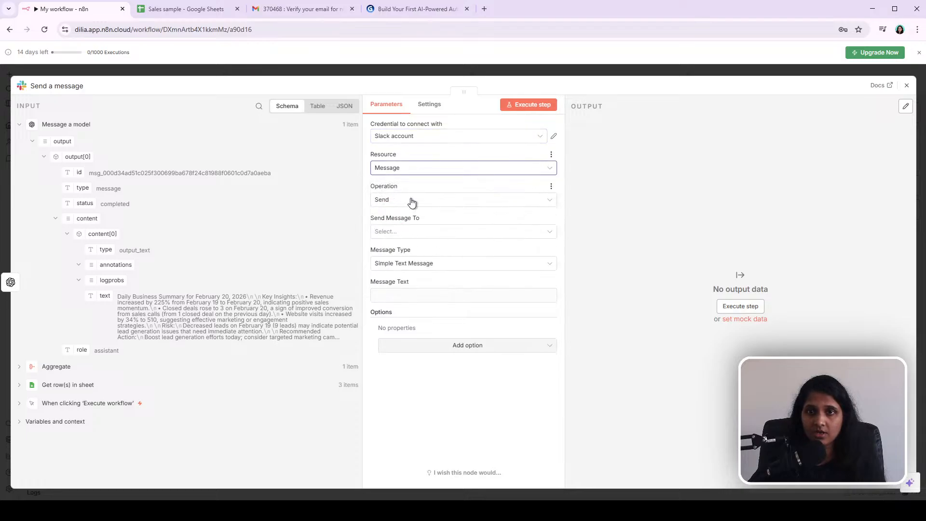
click(412, 201)
click(415, 273)
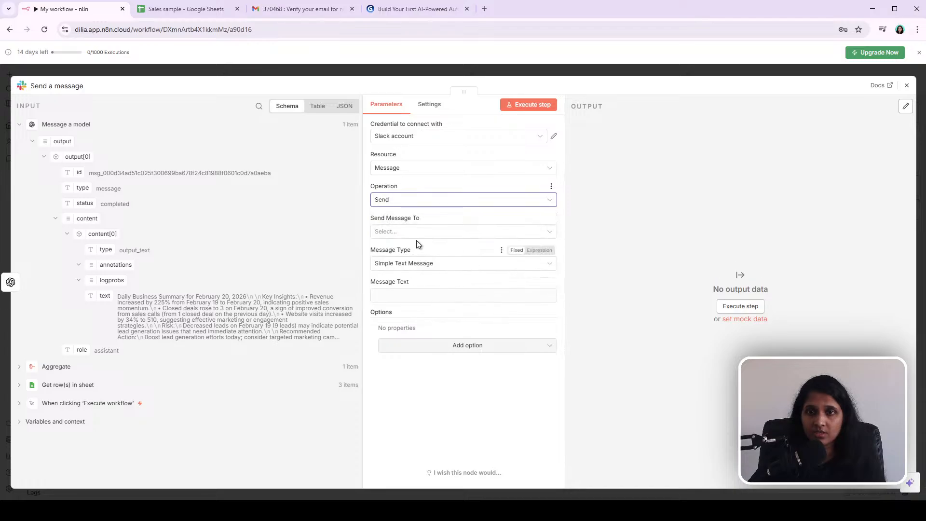
Step: Set Send Message To to Channel and choose the general channel
click(449, 233)
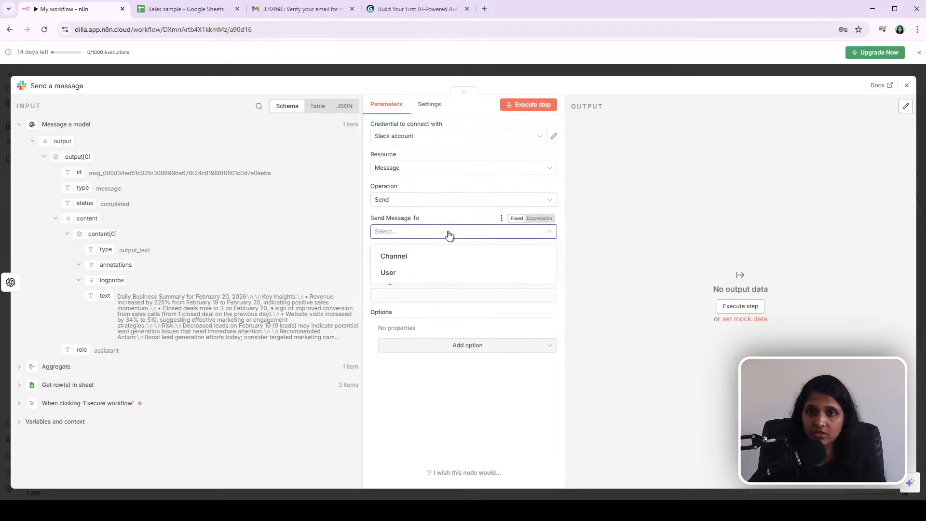
click(397, 278)
click(414, 233)
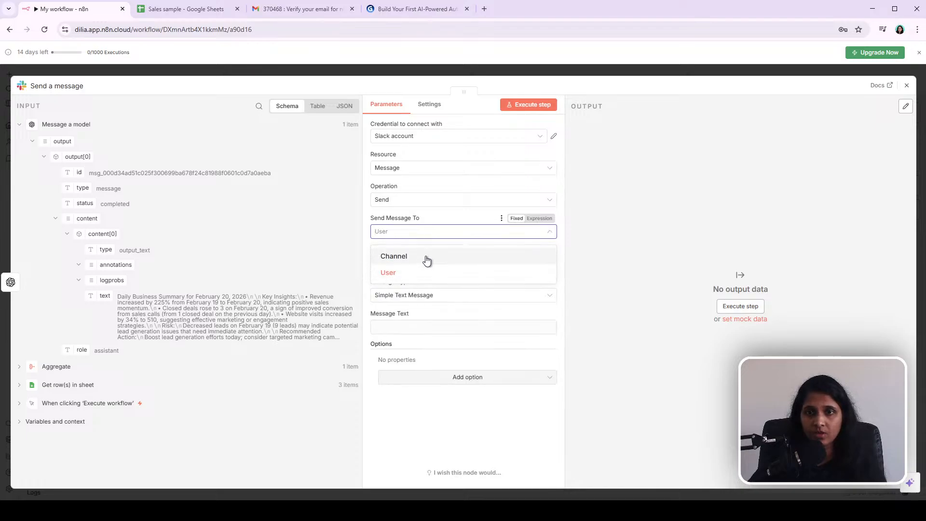
click(427, 258)
click(435, 263)
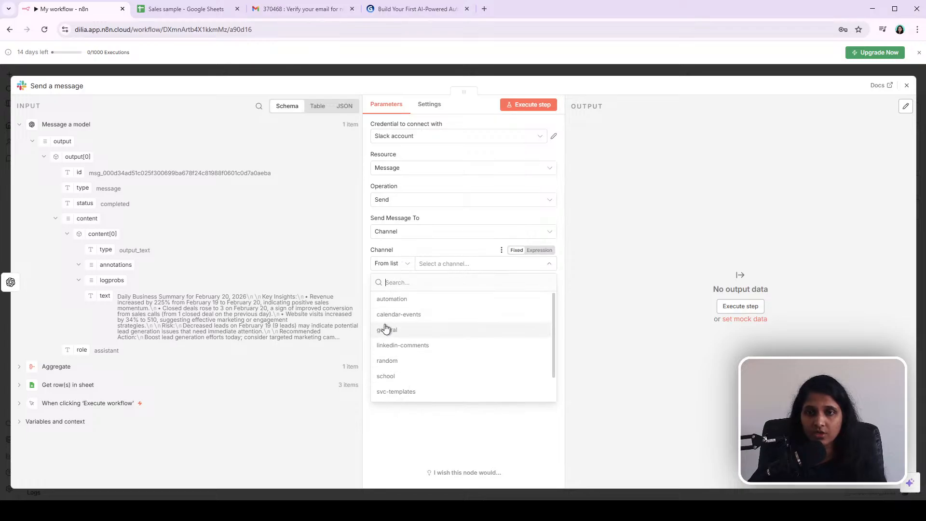
click(471, 330)
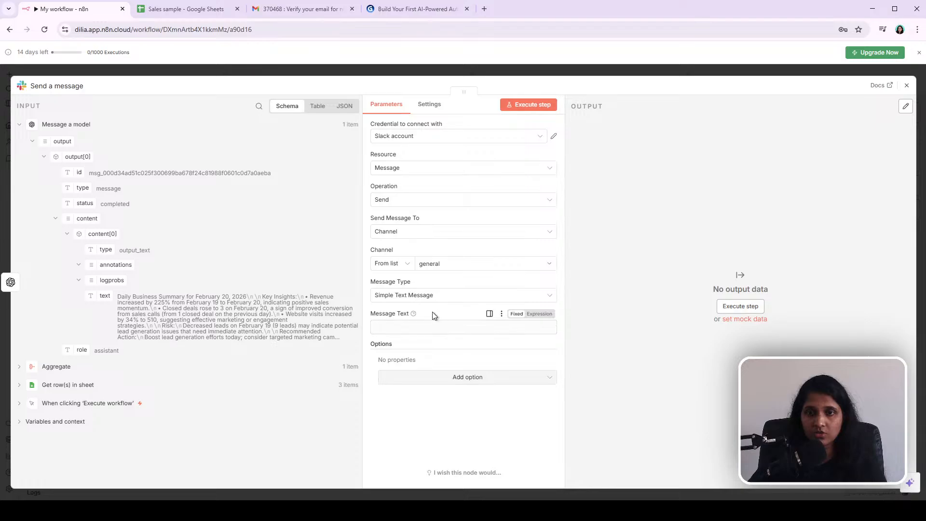
click(429, 332)
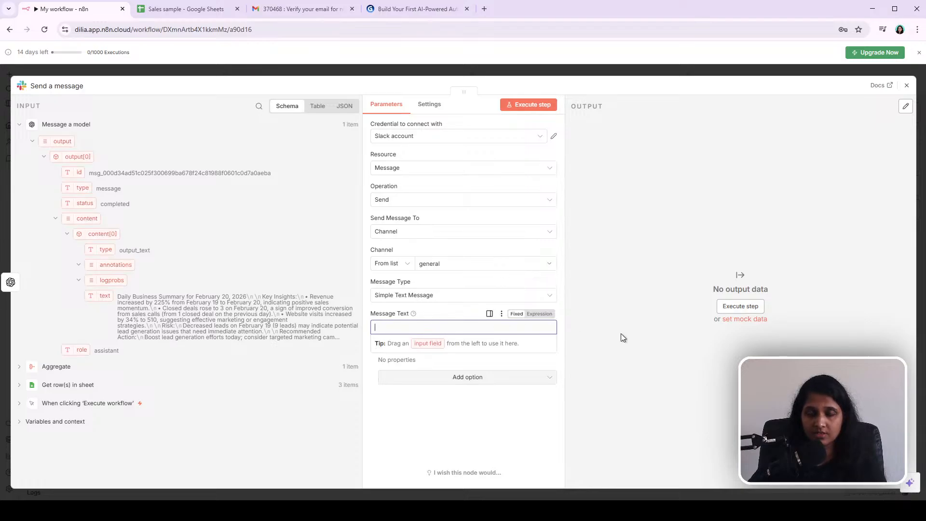
text(therls)
key(BackSpace)
key(BackSpace)
key(BackSpace)
key(BackSpace)
key(BackSpace)
key(BackSpace)
key(BackSpace)
key(BackSpace)
key(BackSpace)
key(BackSpace)
key(BackSpace)
key(BackSpace)
key(BackSpace)
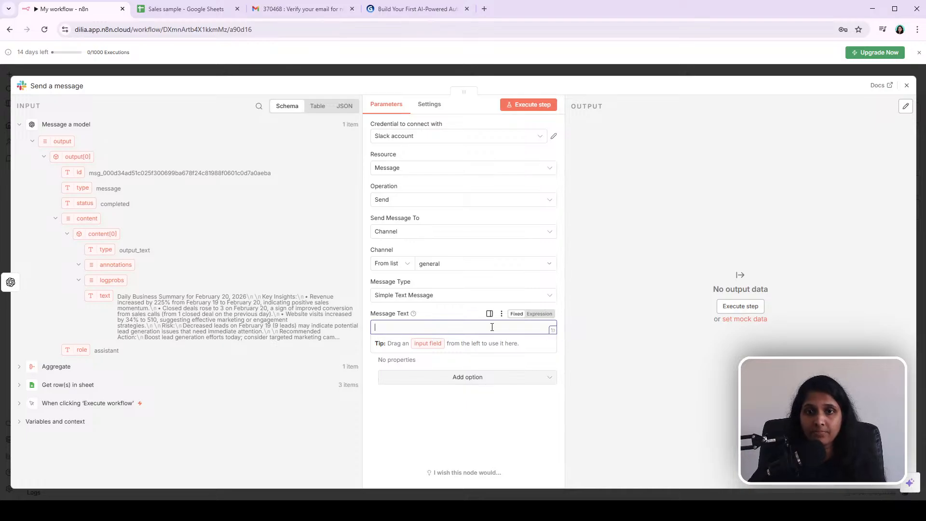
click(213, 72)
drag(606, 266, 591, 258)
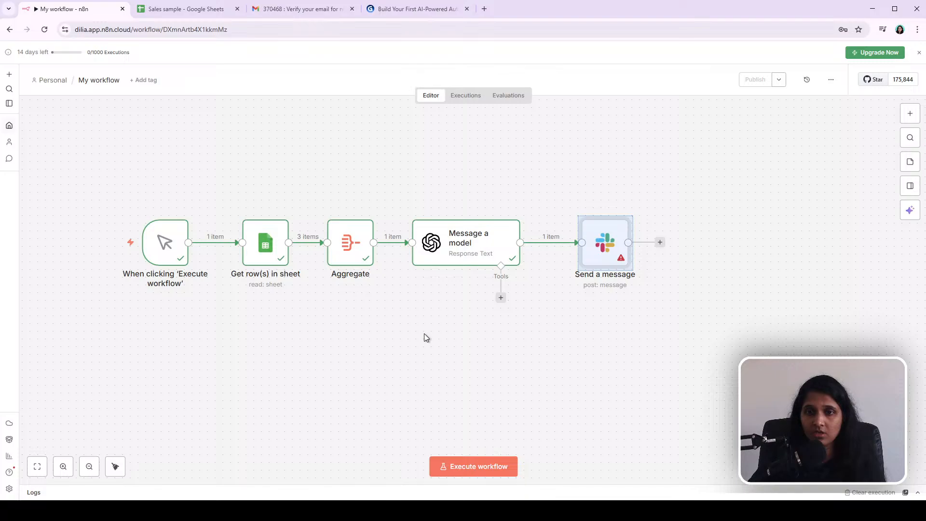
click(631, 393)
double_click(602, 239)
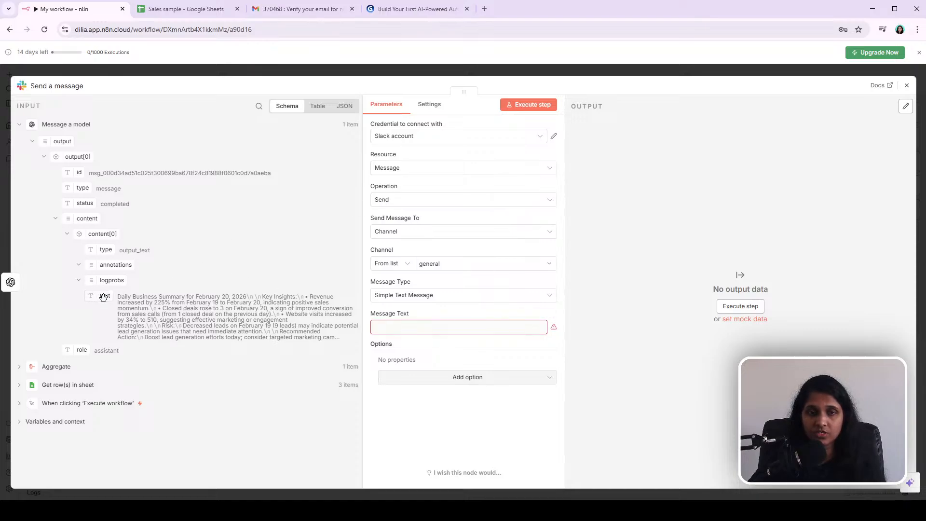
Step: Map the Message a model output text field into Message Text and execute the step
click(19, 124)
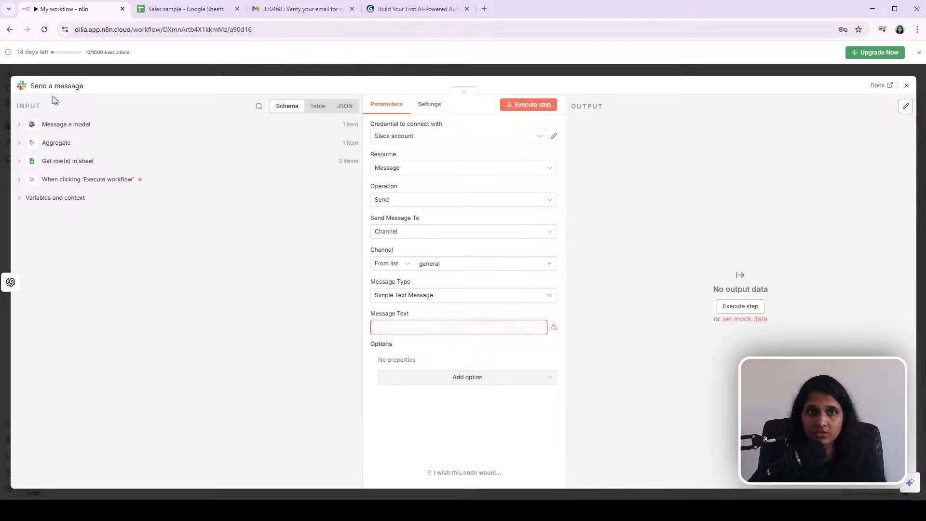
click(19, 125)
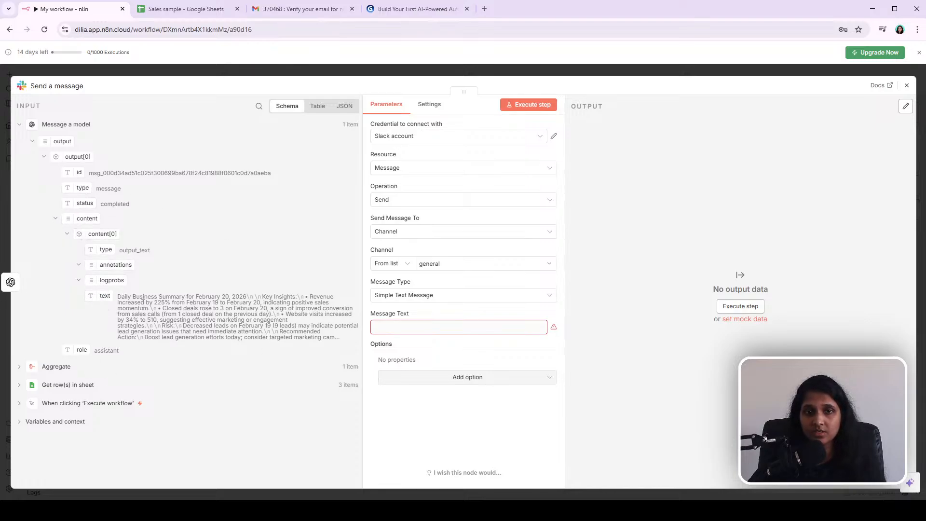
drag(105, 296, 380, 321)
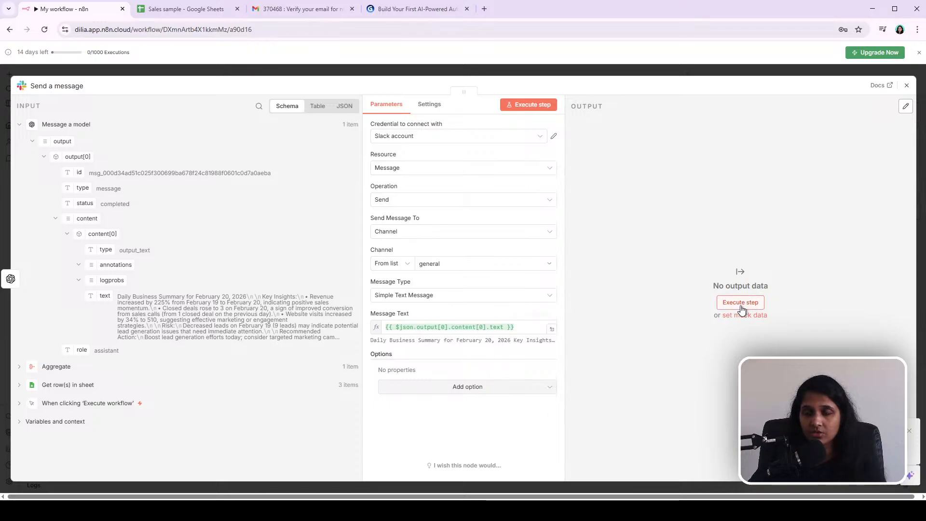
click(539, 108)
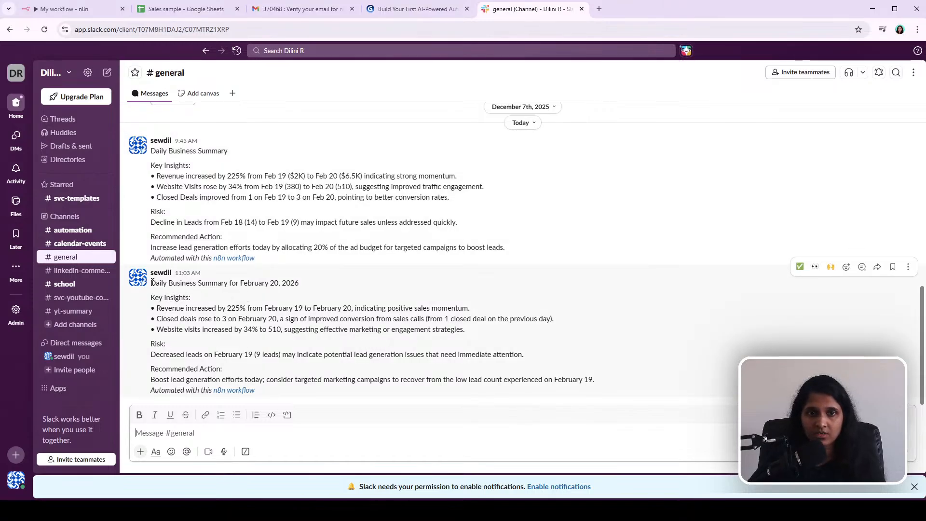
Step: Review the briefing posted in the general Slack channel and follow its n8n workflow link
drag(152, 284, 305, 388)
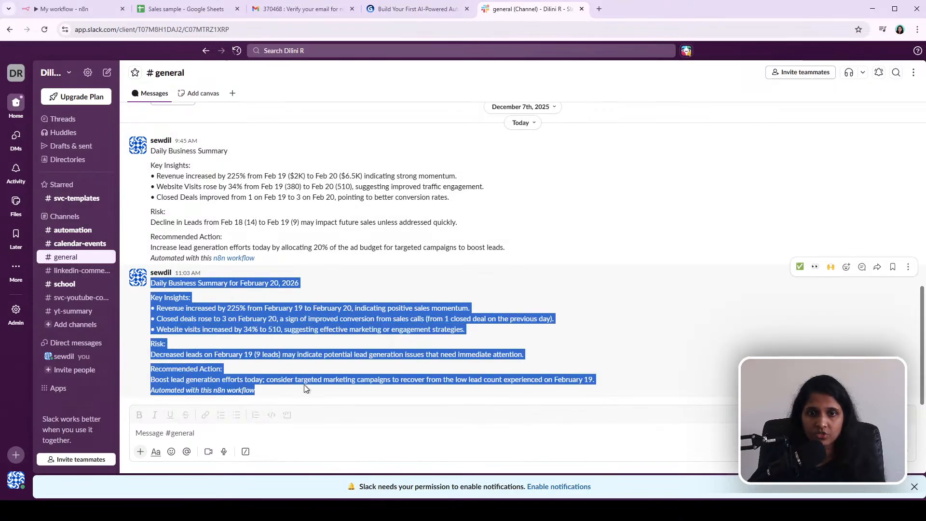
click(264, 356)
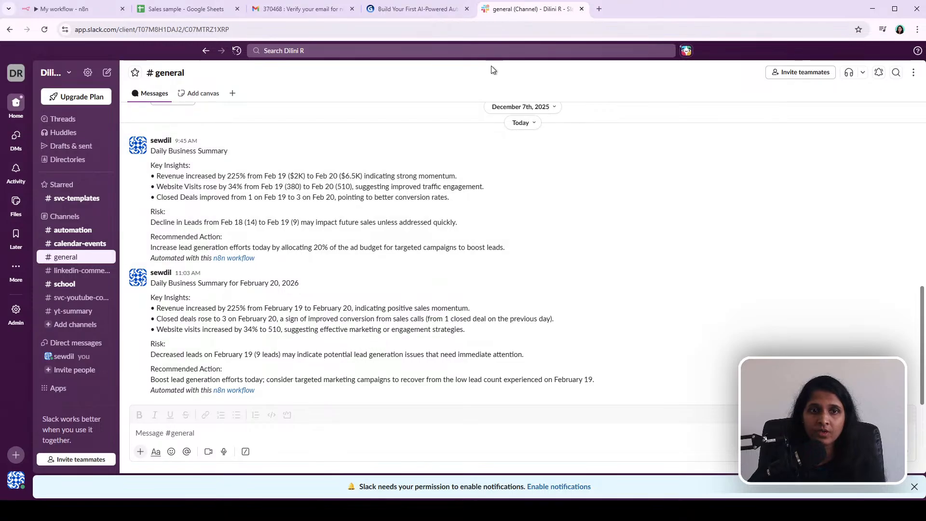
click(431, 9)
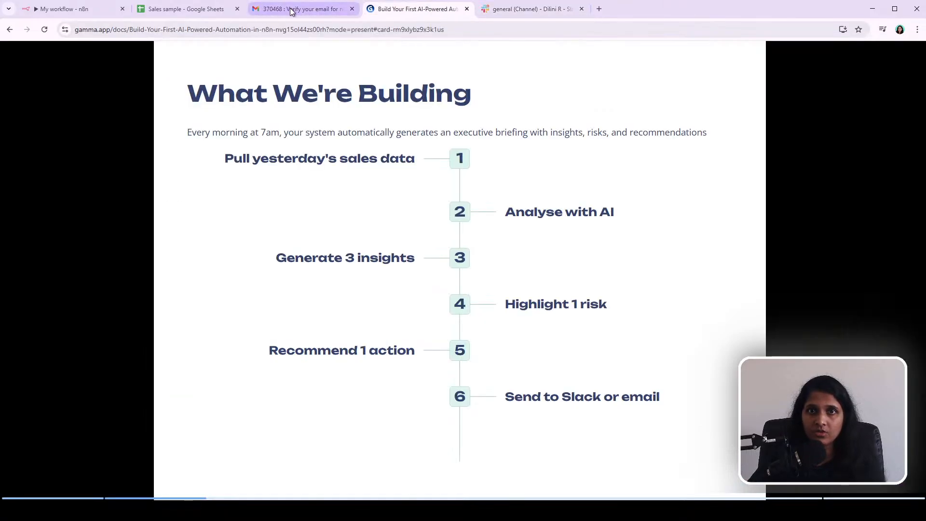
click(63, 10)
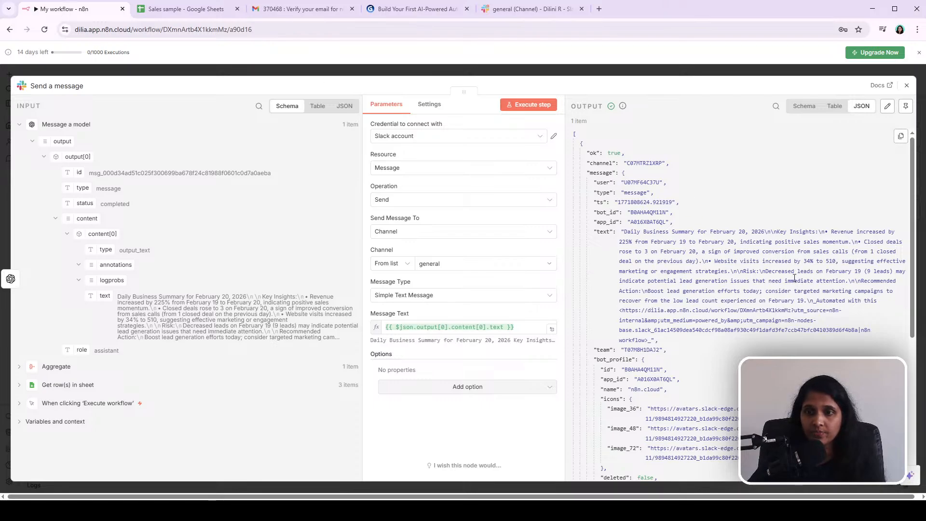
click(525, 9)
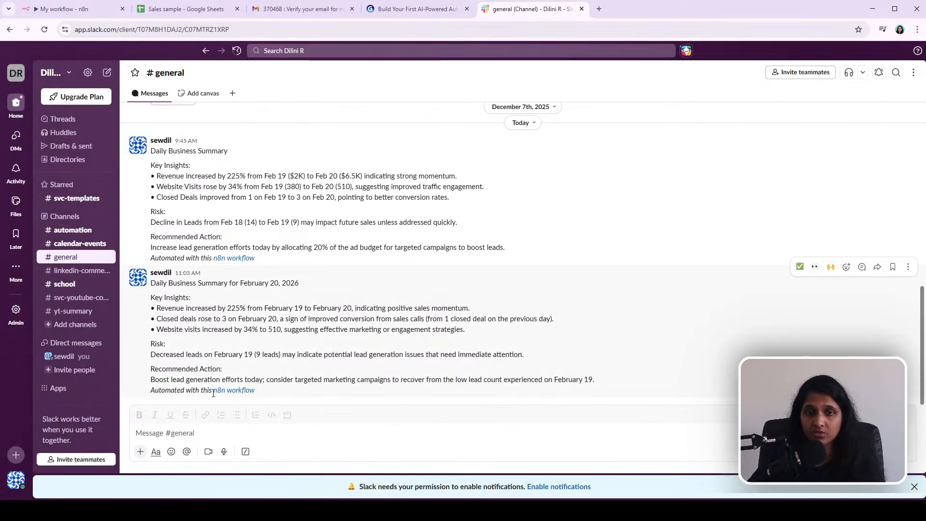
mouse_move(237, 391)
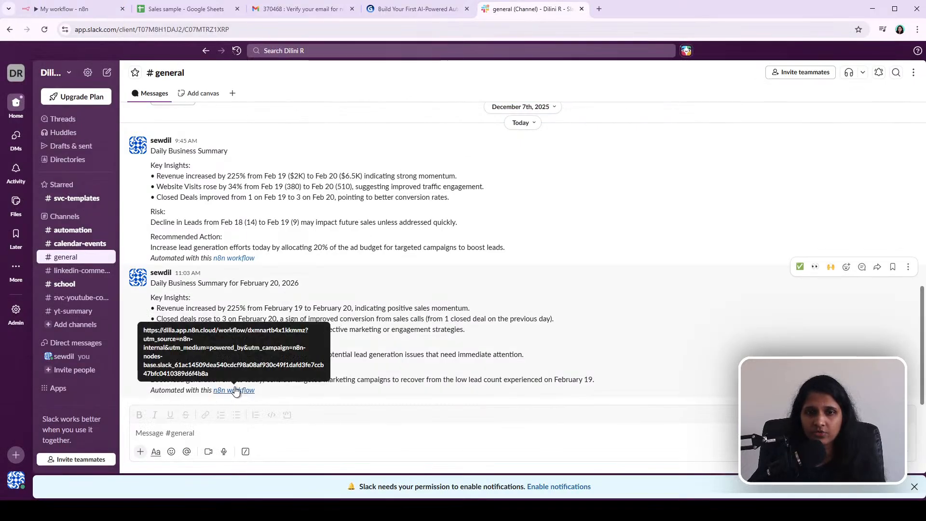
click(235, 390)
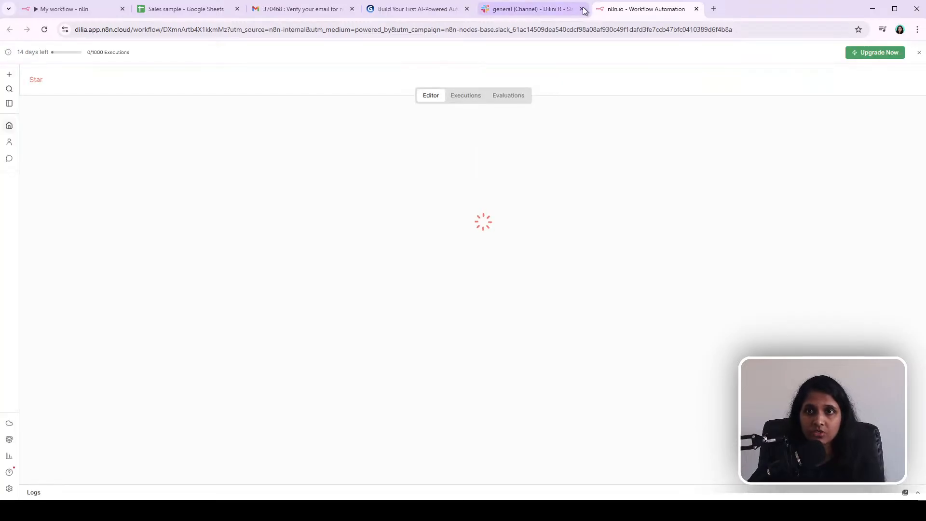
click(696, 10)
click(49, 10)
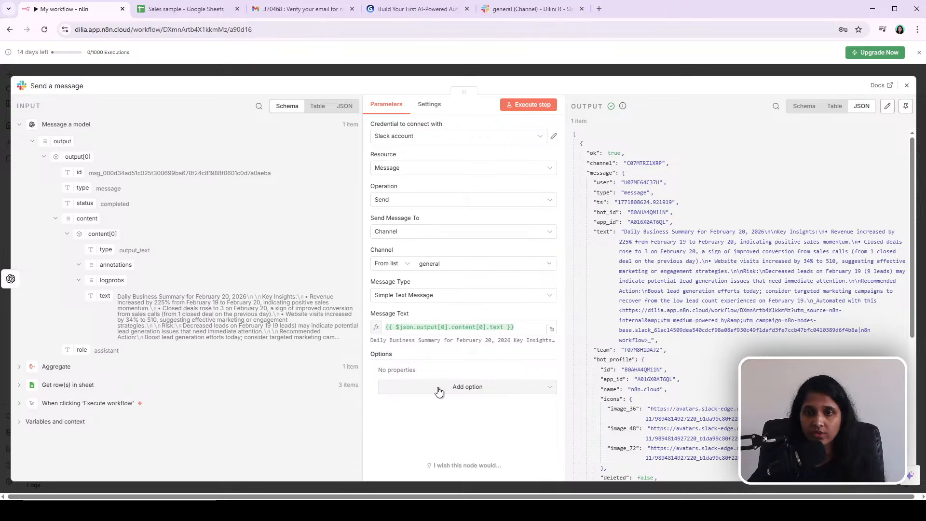
Step: Add the Include Link to Workflow option to the Slack node, switch it off, and close the node
click(460, 392)
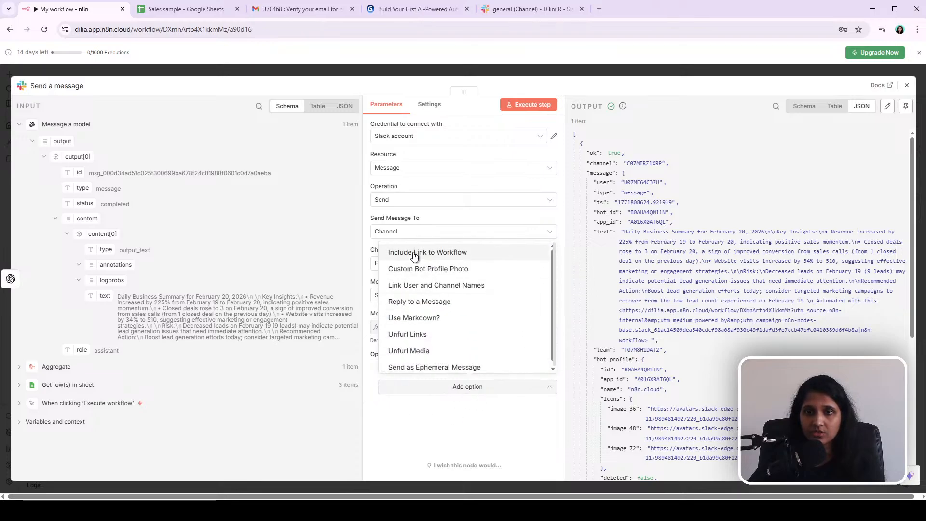
click(470, 257)
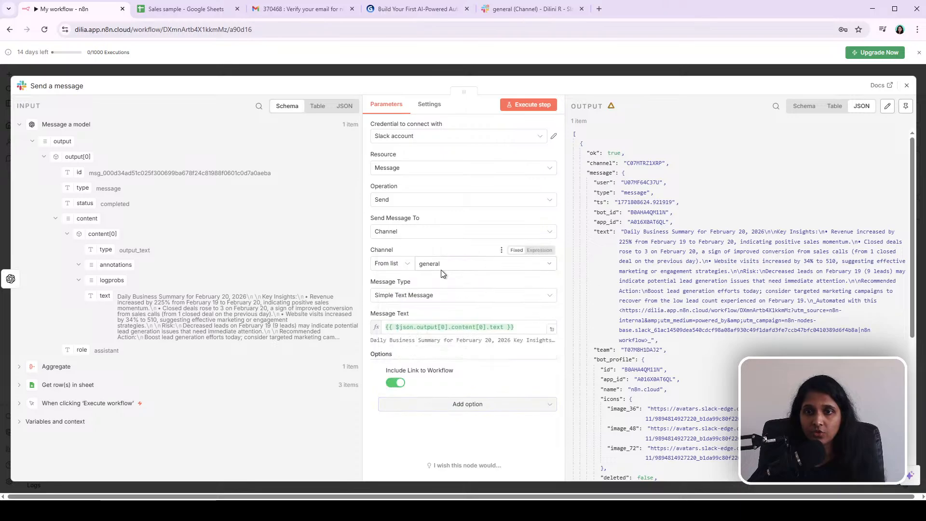
click(398, 384)
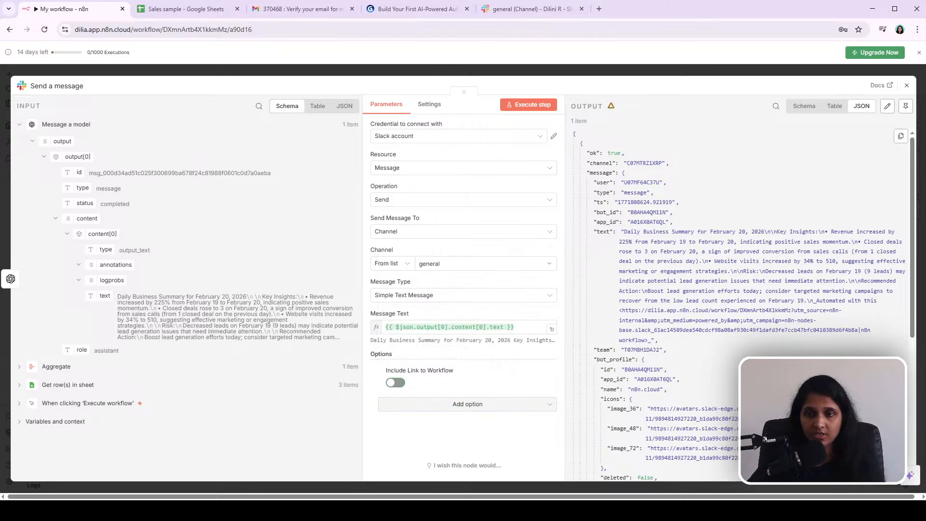
click(543, 72)
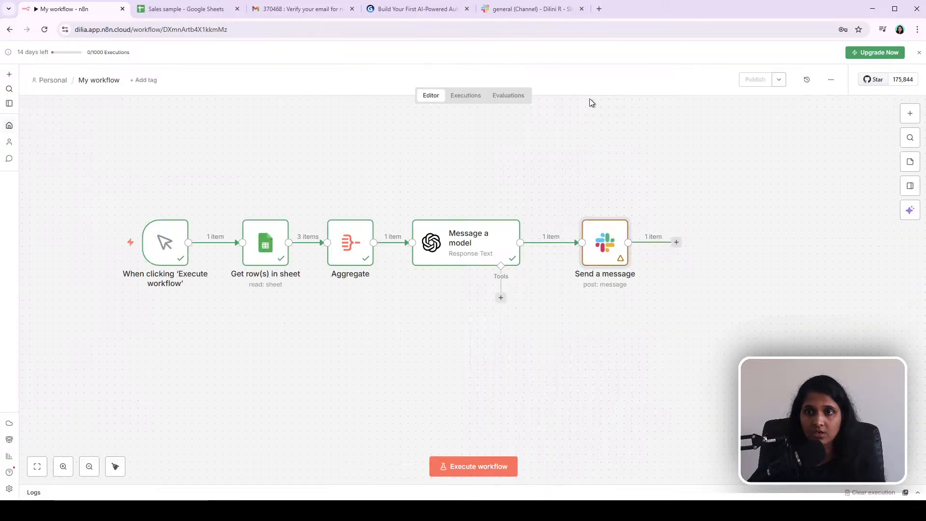
Step: Open Sheet1 of the Sales sample spreadsheet
click(195, 12)
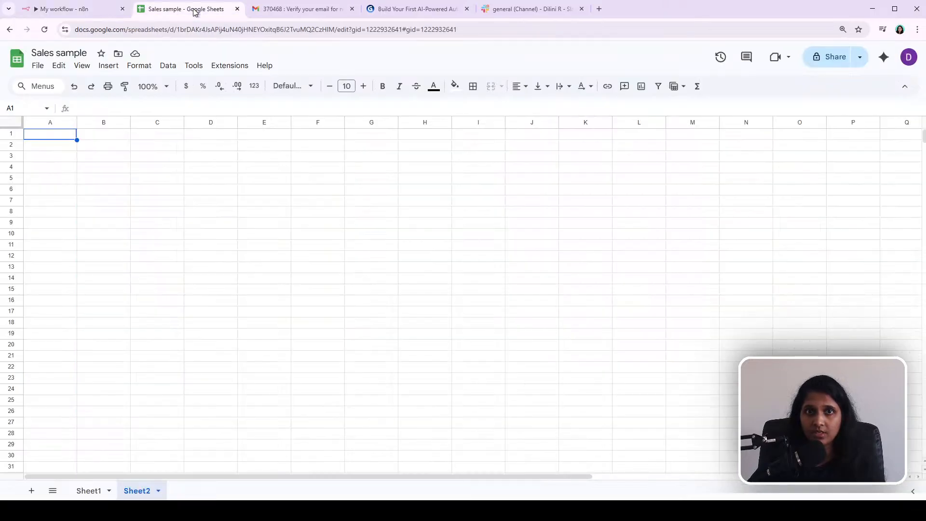
click(87, 490)
click(314, 190)
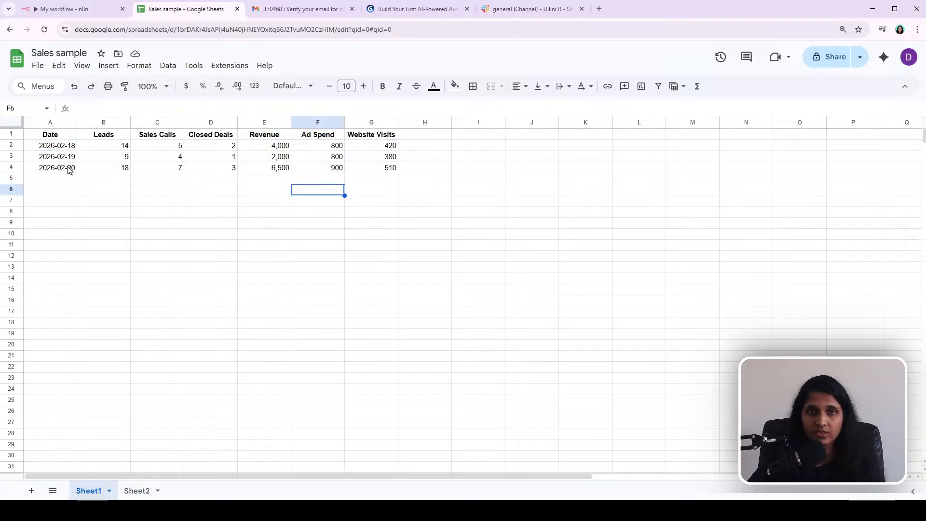
click(45, 171)
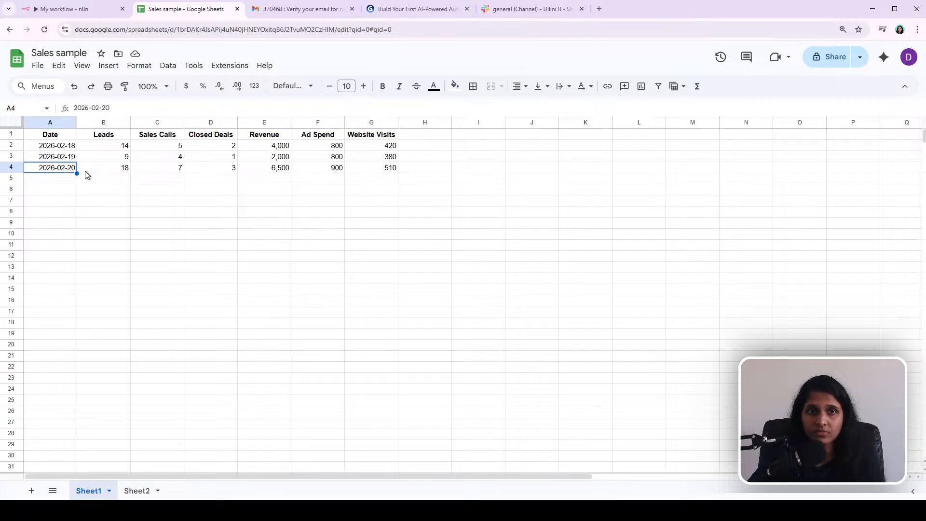
drag(76, 173, 396, 177)
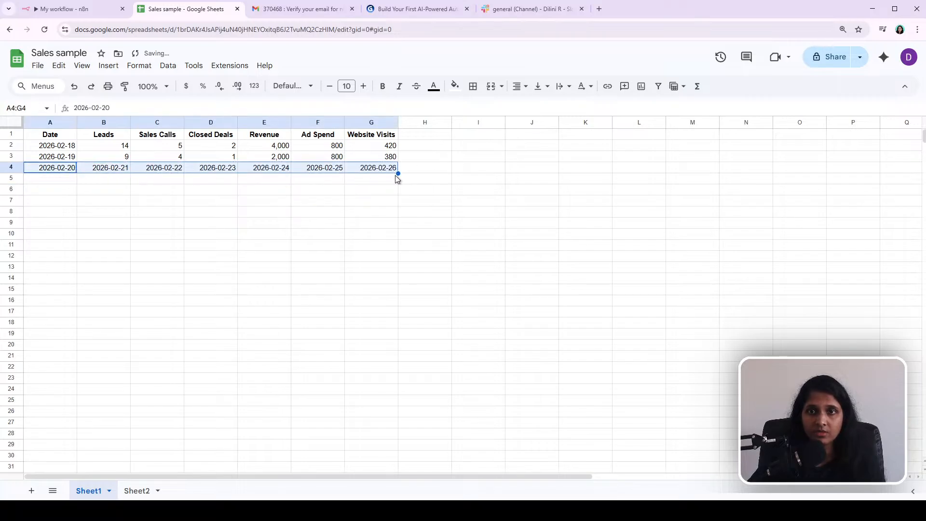
key(ctrl+z)
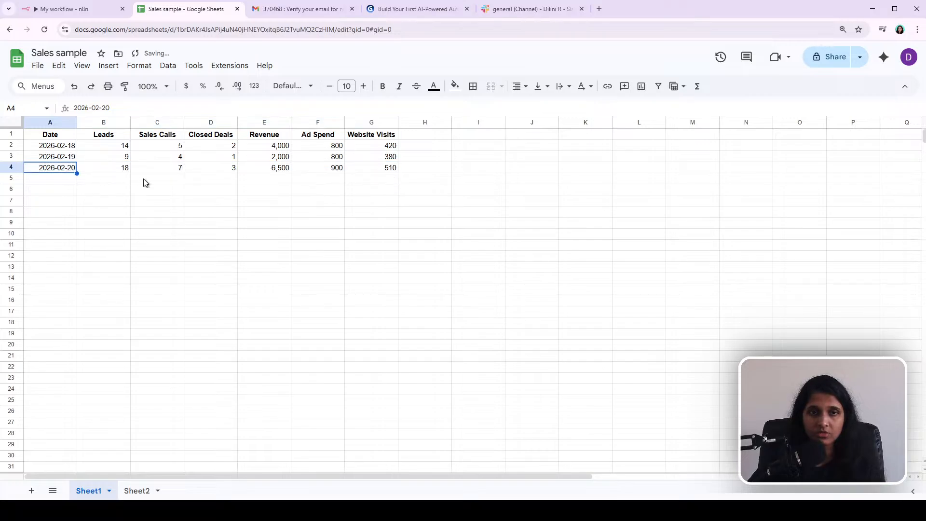
Step: Fill the 2026-02-20 row down to create a new 2026-02-21 row
drag(388, 173, 58, 173)
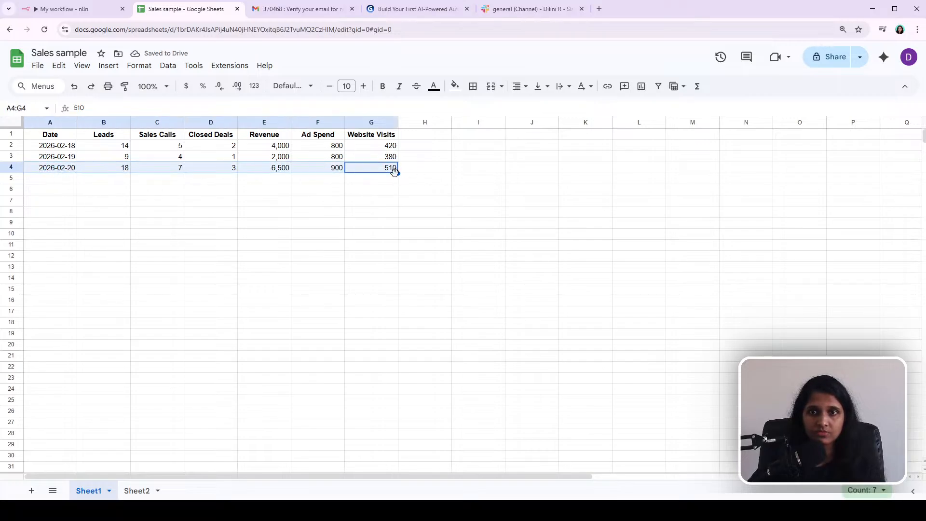
drag(398, 174, 397, 182)
click(450, 205)
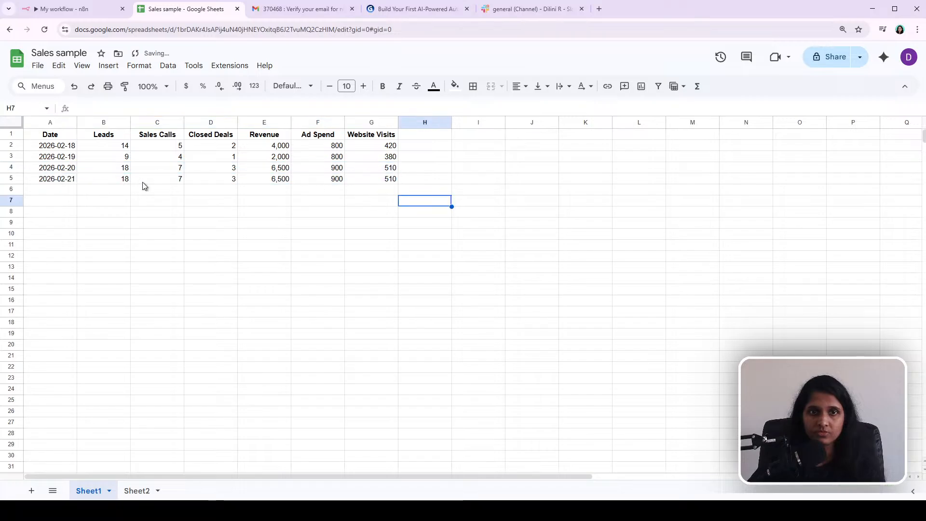
Step: Set the 2026-02-21 row's Leads to 19 and Website Visits to 400
click(127, 179)
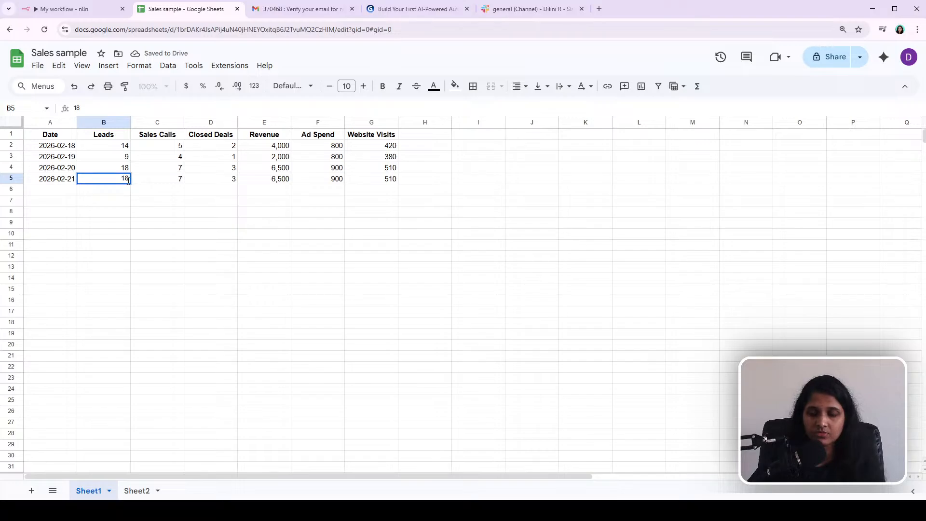
text(19)
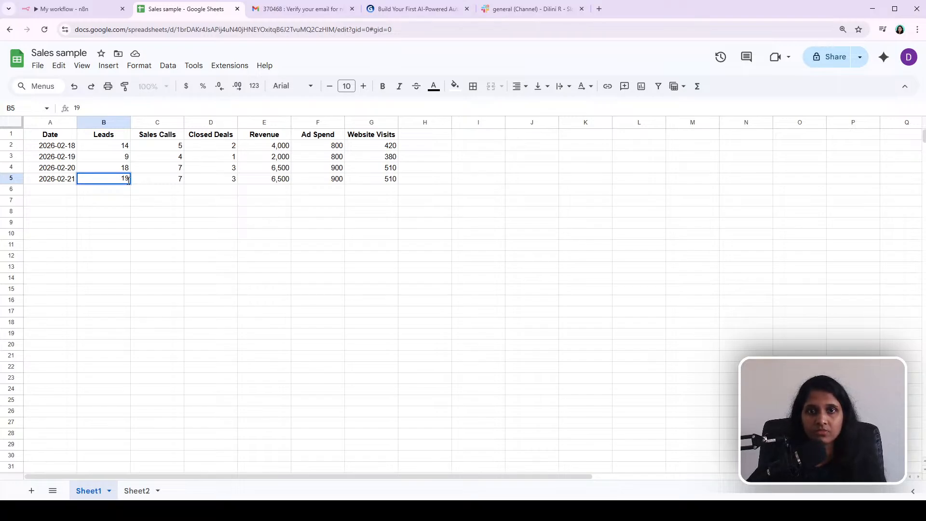
click(449, 215)
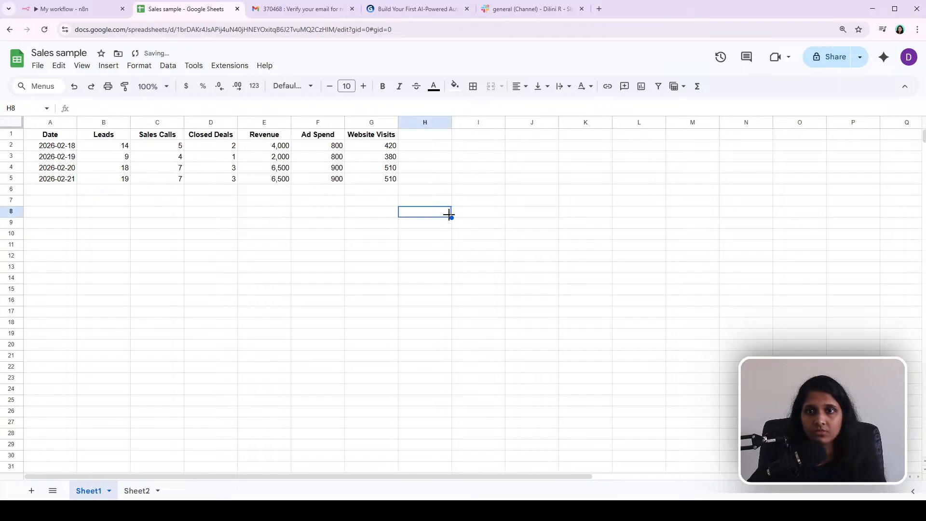
double_click(383, 179)
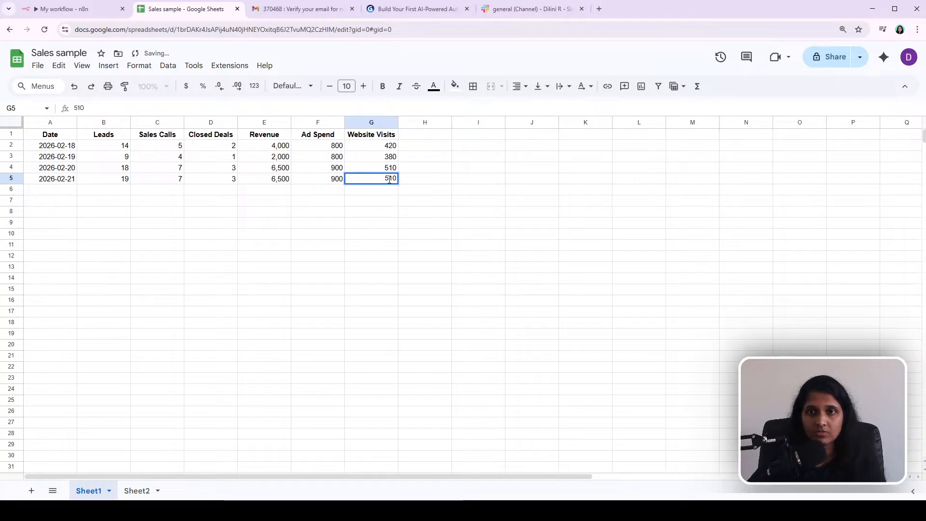
text(400)
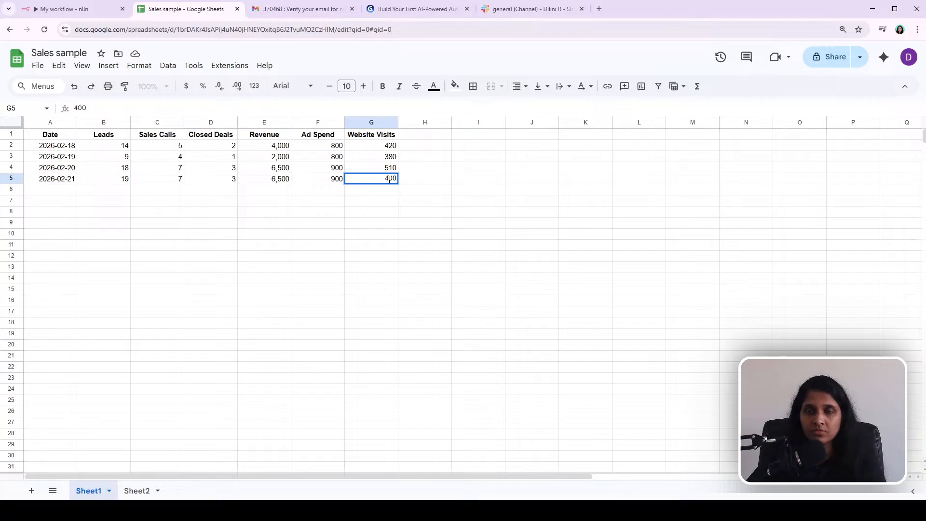
click(440, 191)
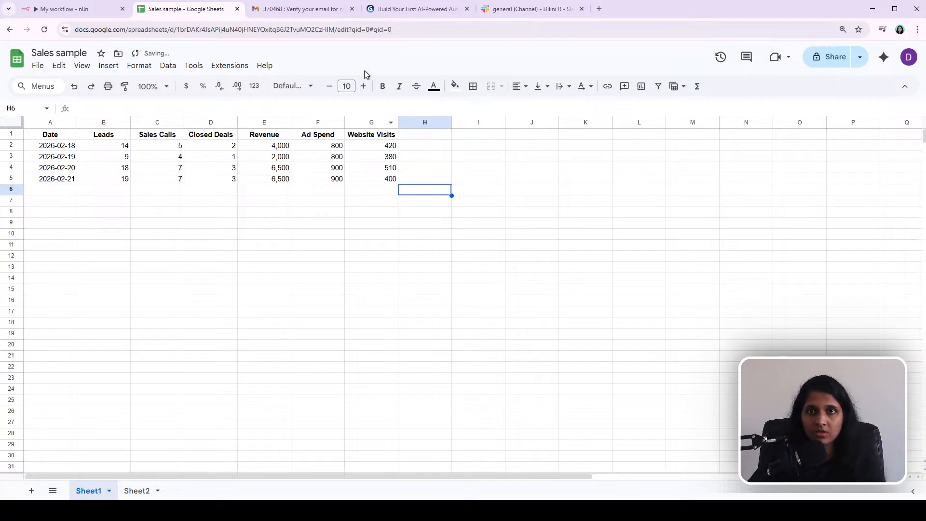
Step: Execute the whole workflow and check the new briefing in the Slack general channel
click(62, 13)
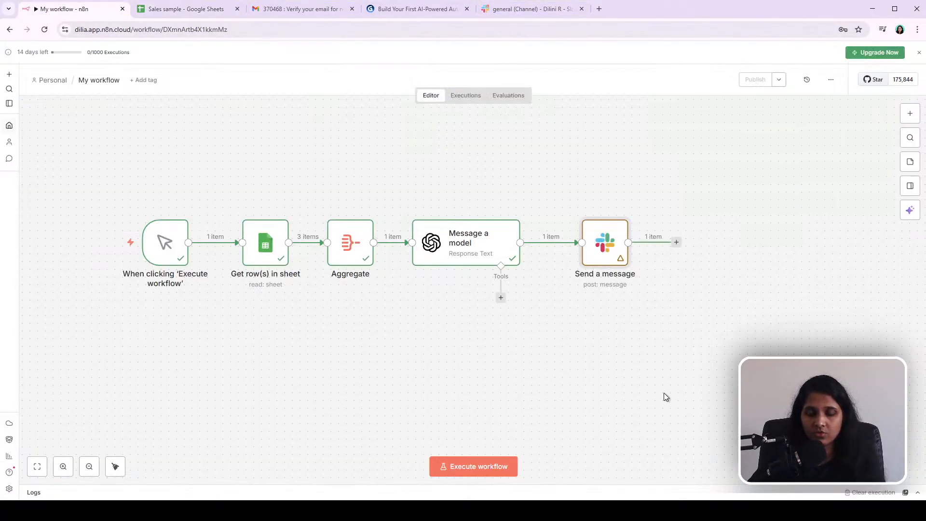
click(489, 469)
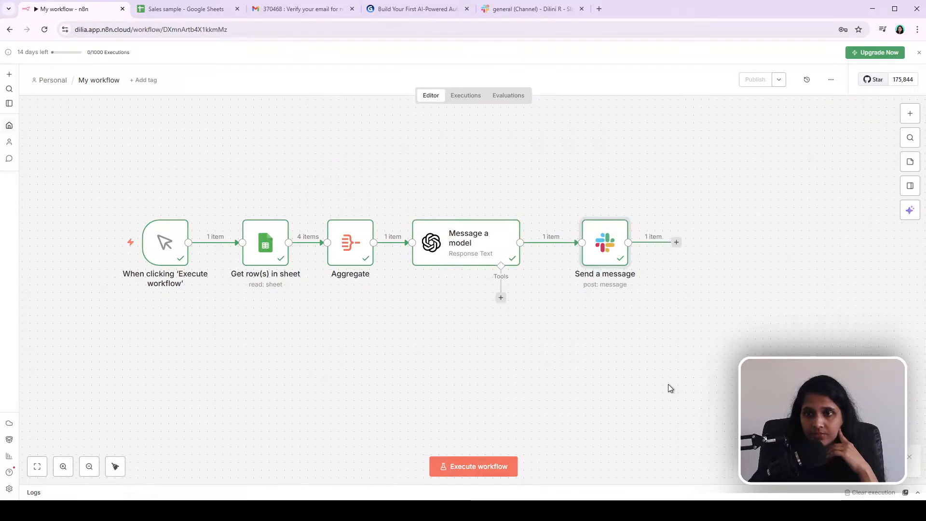
click(533, 9)
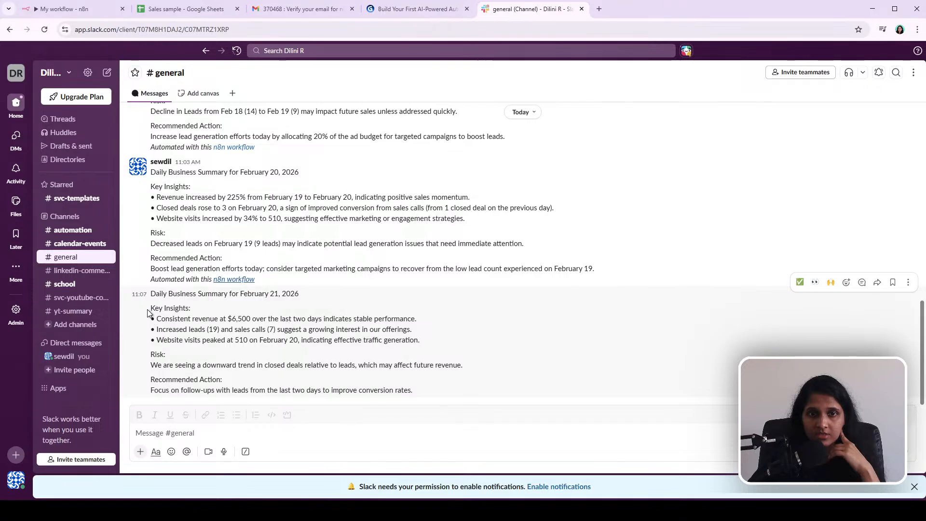
click(74, 10)
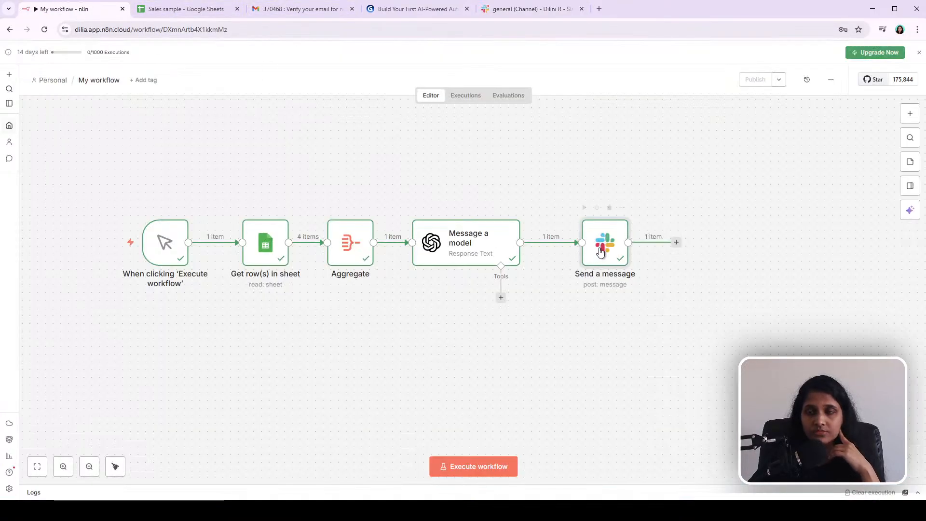
Step: Move the Slack node down and add a Gmail Send a message node branching from the Message a model output
drag(604, 247, 643, 363)
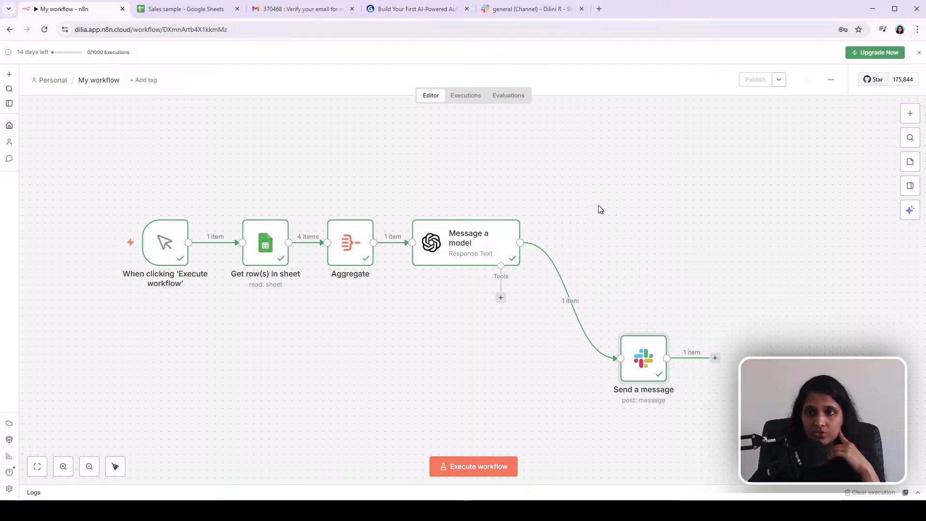
drag(520, 243, 598, 210)
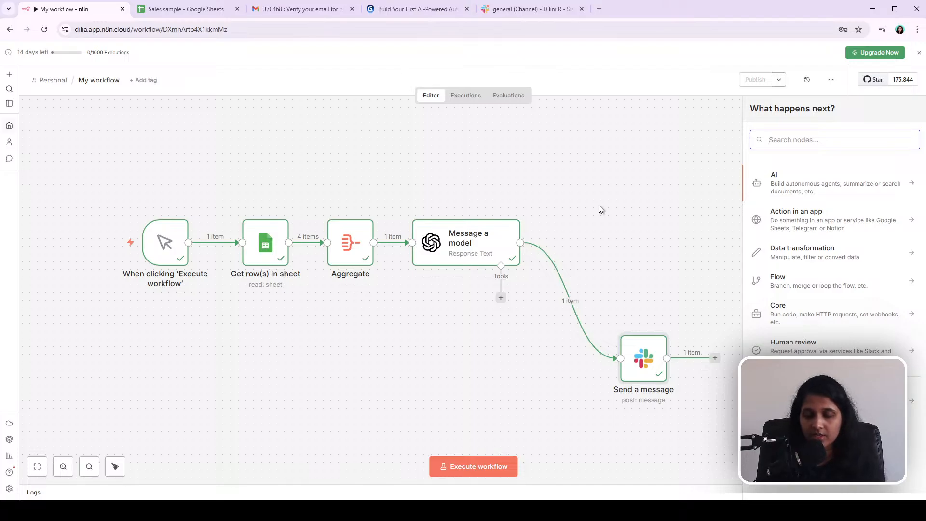
text(g)
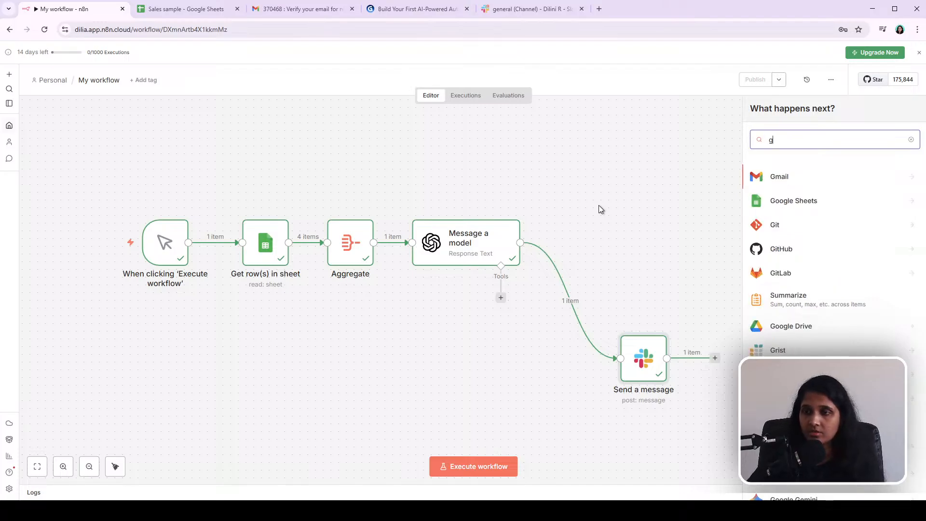
click(799, 183)
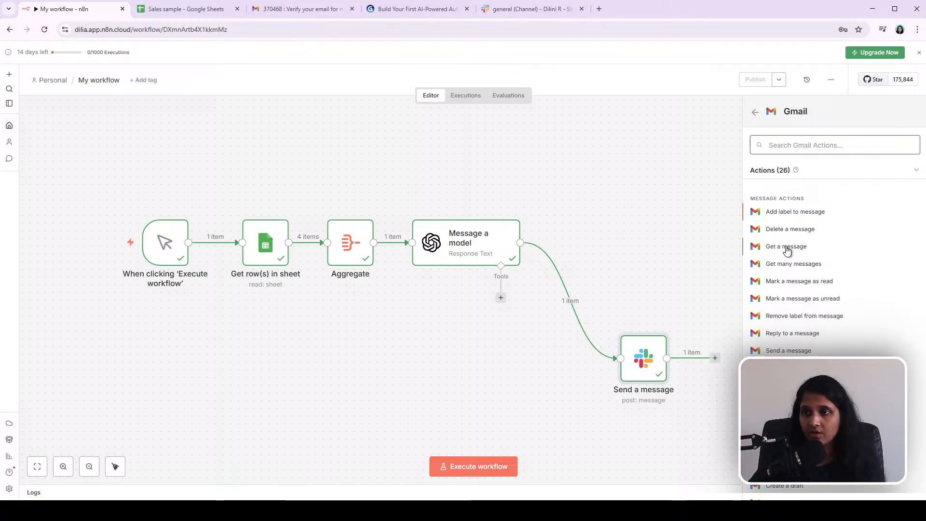
scroll(820, 256, down, 3)
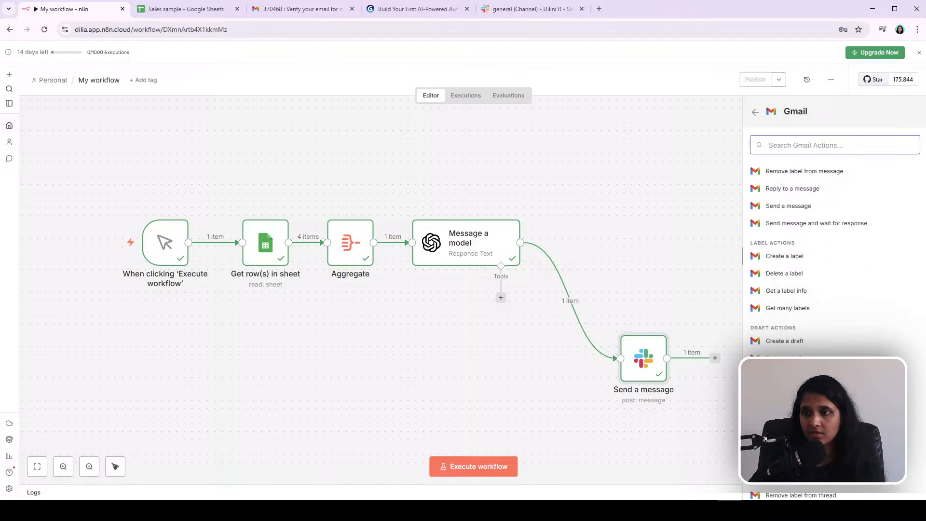
click(787, 206)
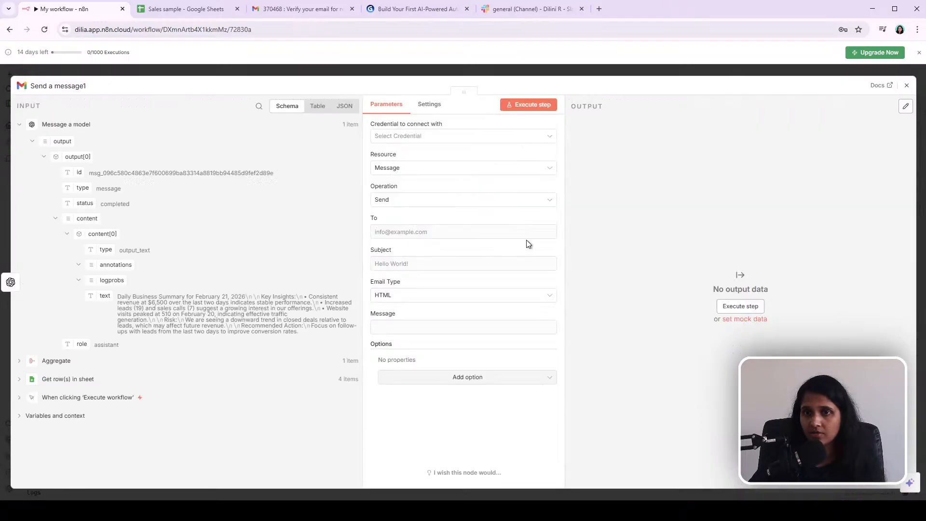
Step: Create a new Gmail OAuth2 credential for the node by signing in with Google, then close the credential dialog
click(434, 137)
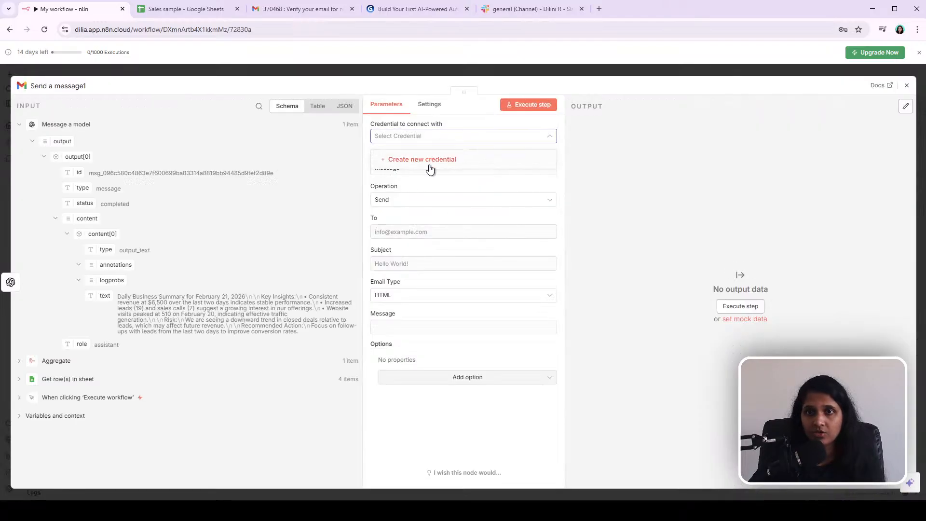
click(430, 162)
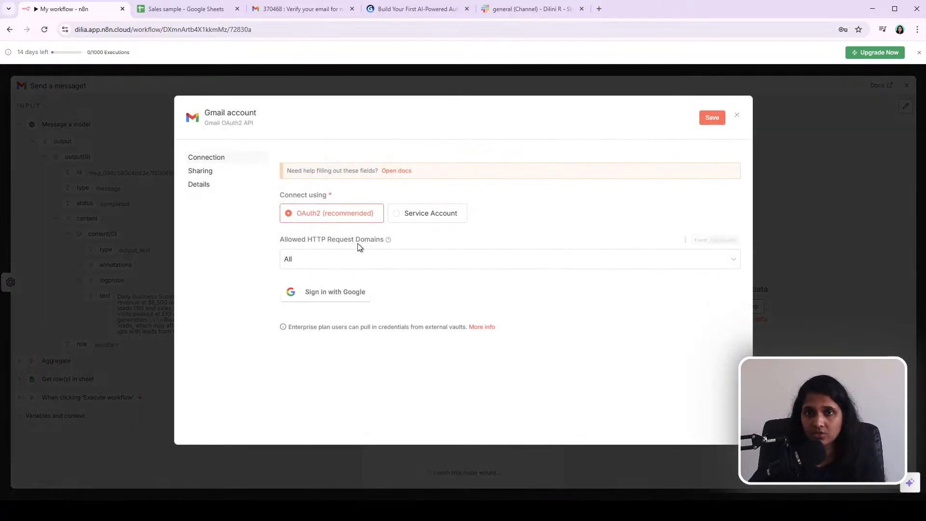
click(327, 298)
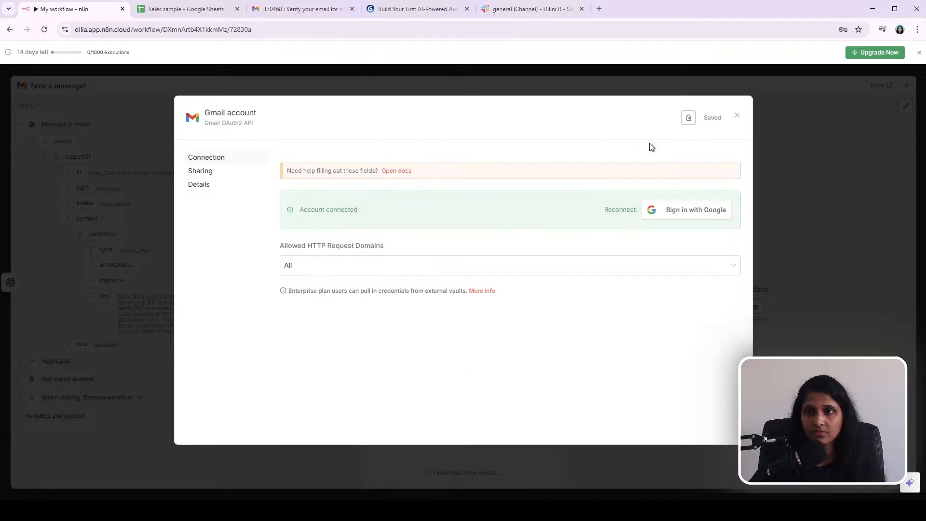
click(737, 116)
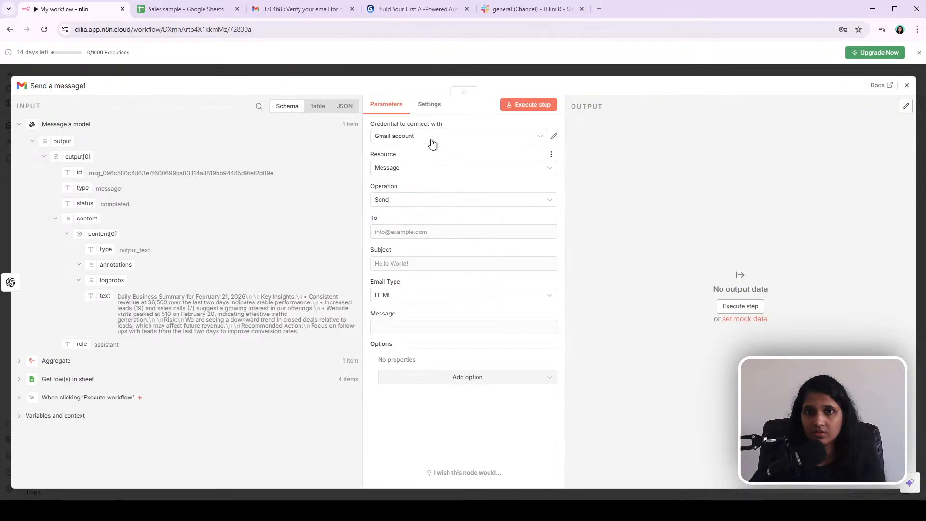
Step: Set the recipient to the account's e-mail address and the subject to Daily sales summary
click(392, 233)
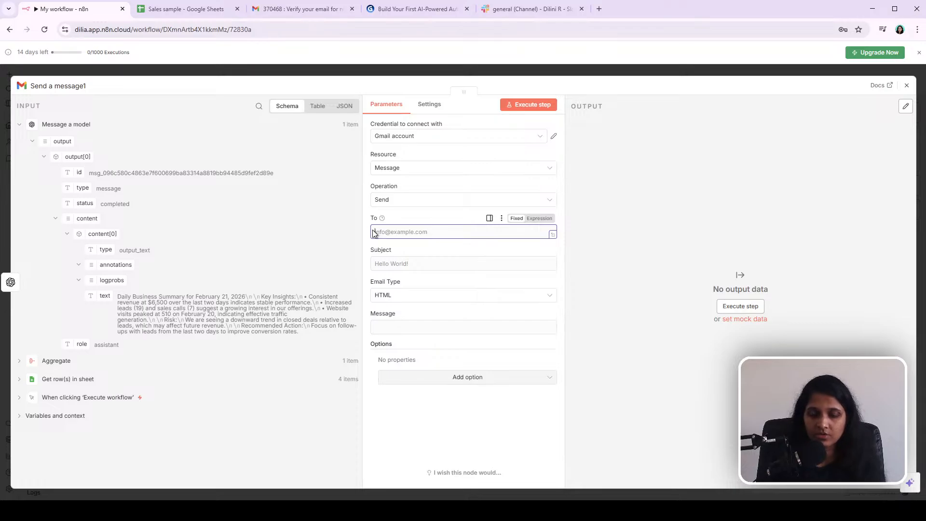
text(go)
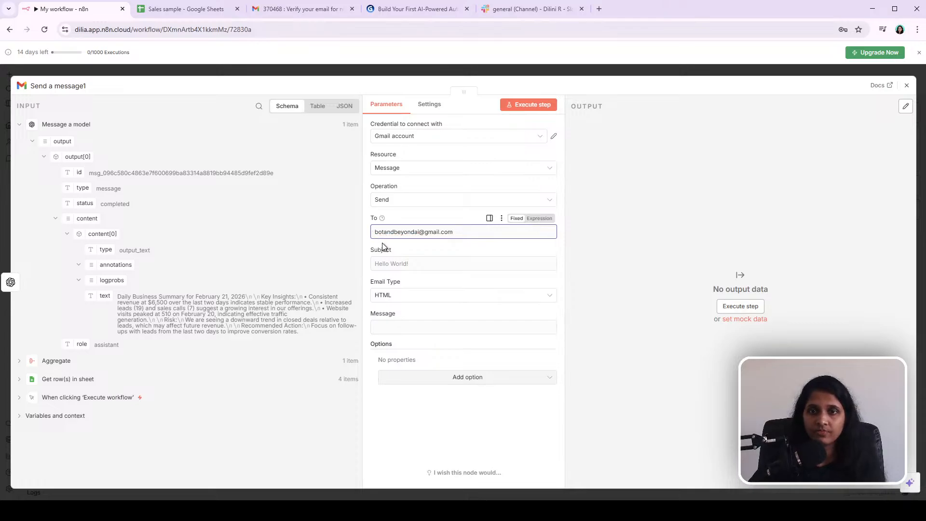
click(396, 264)
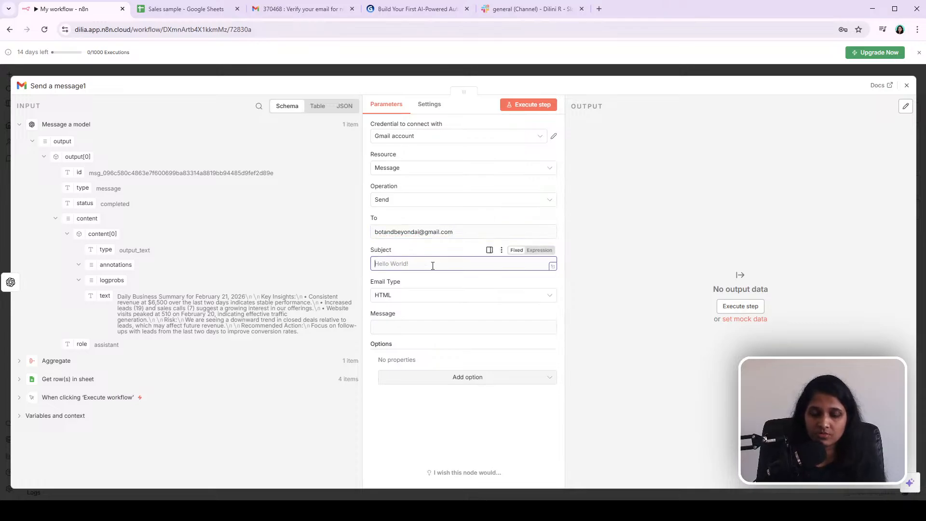
text(Daily sales summary)
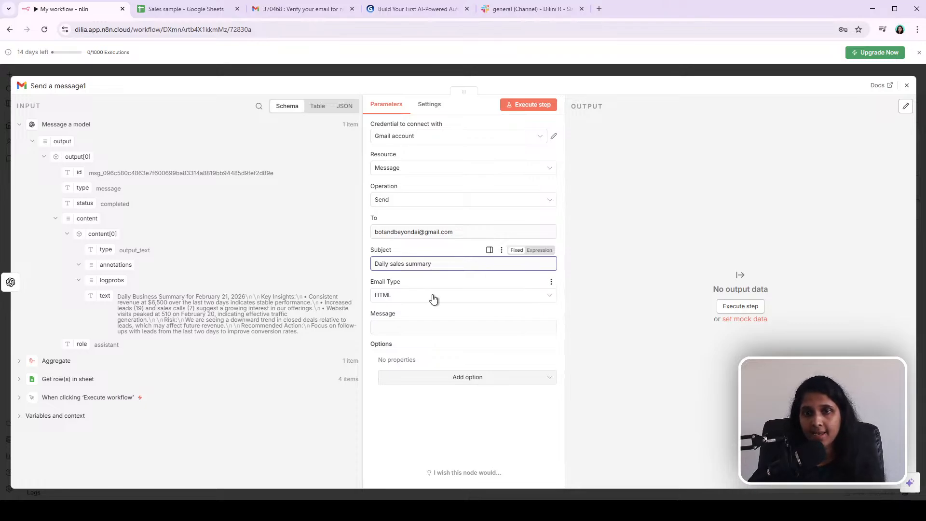
Step: Set the email type to Text and map the model's output text field into the Message
click(409, 299)
click(409, 322)
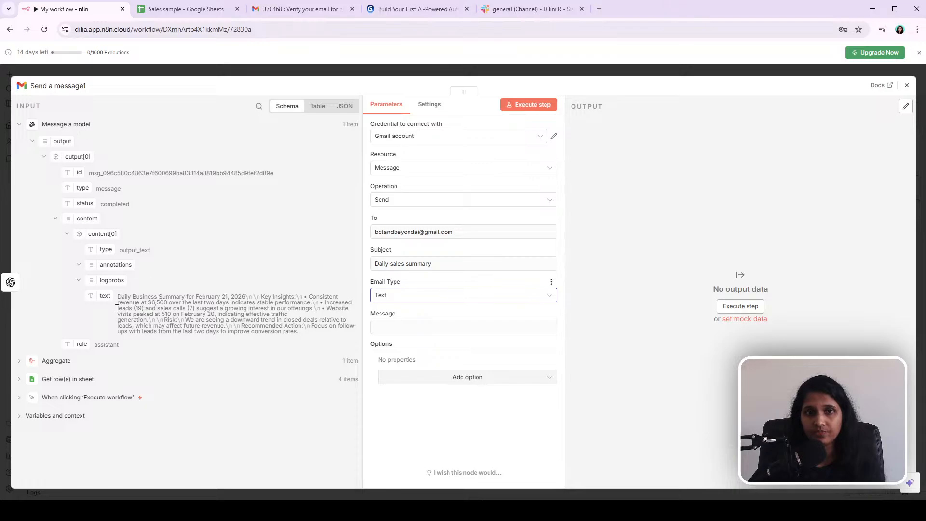
drag(103, 297, 374, 324)
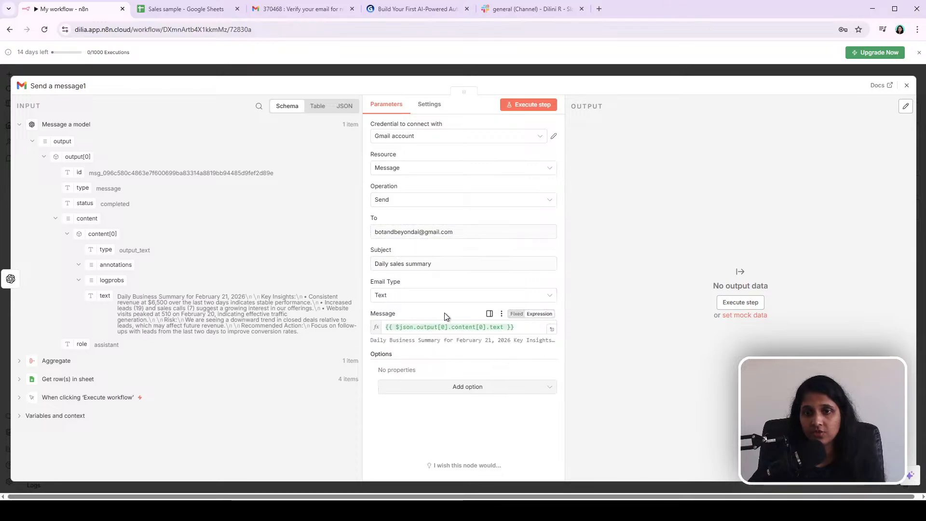
Step: Execute the Gmail send step to send the briefing e-mail
click(532, 391)
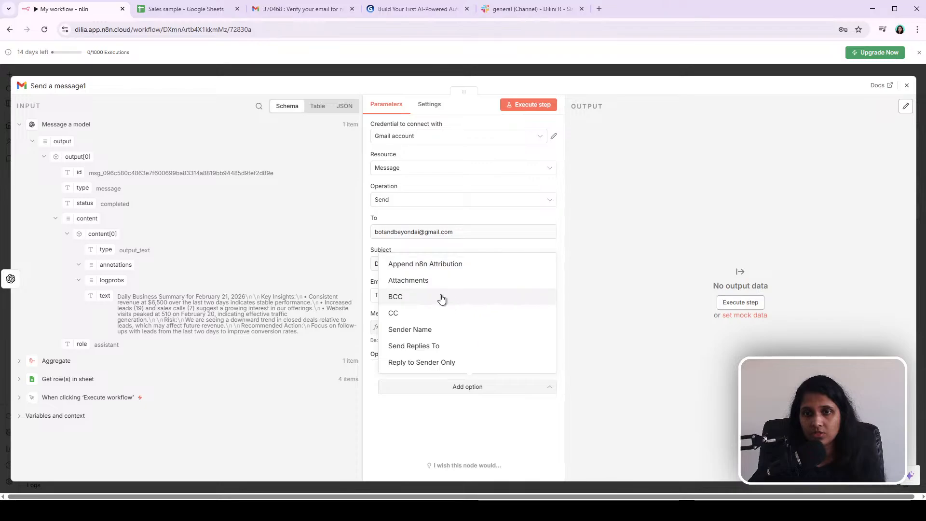
click(473, 448)
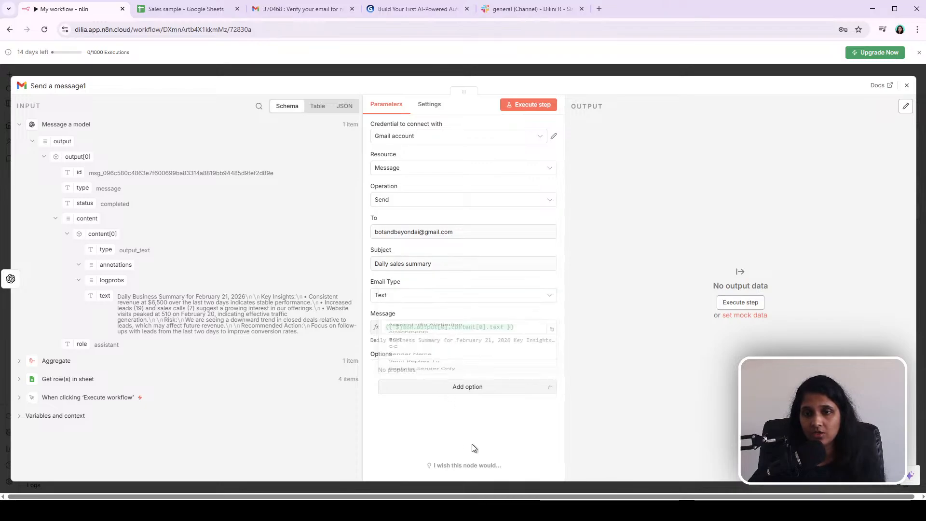
click(535, 110)
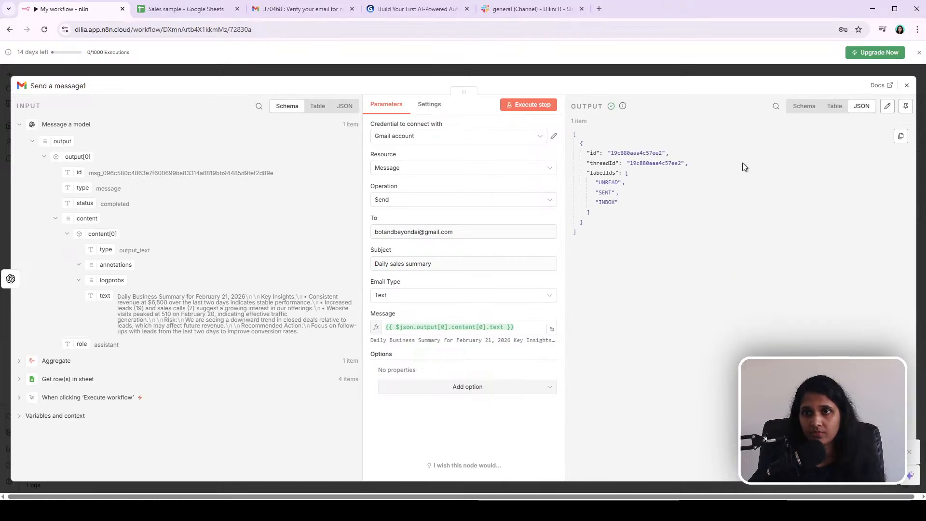
Step: Open the Daily sales summary e-mail in the Gmail inbox and read the briefing content
click(315, 10)
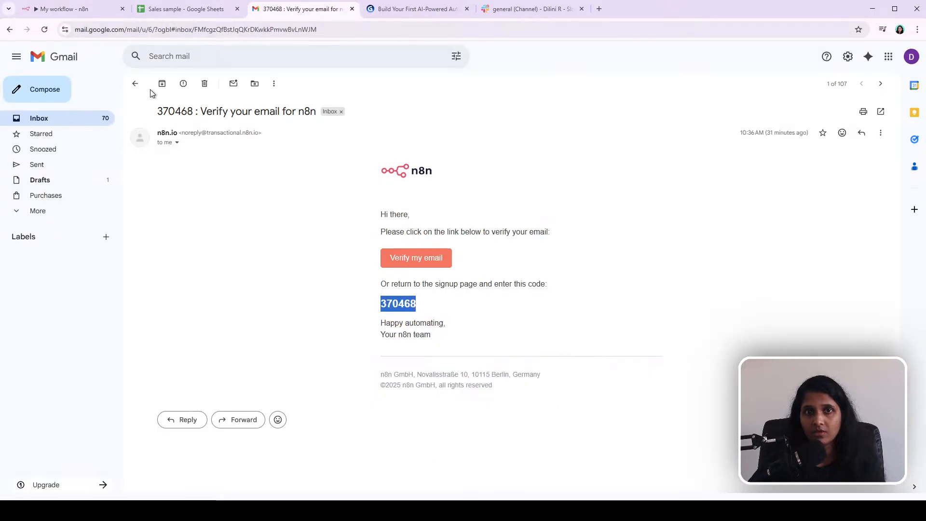
click(75, 112)
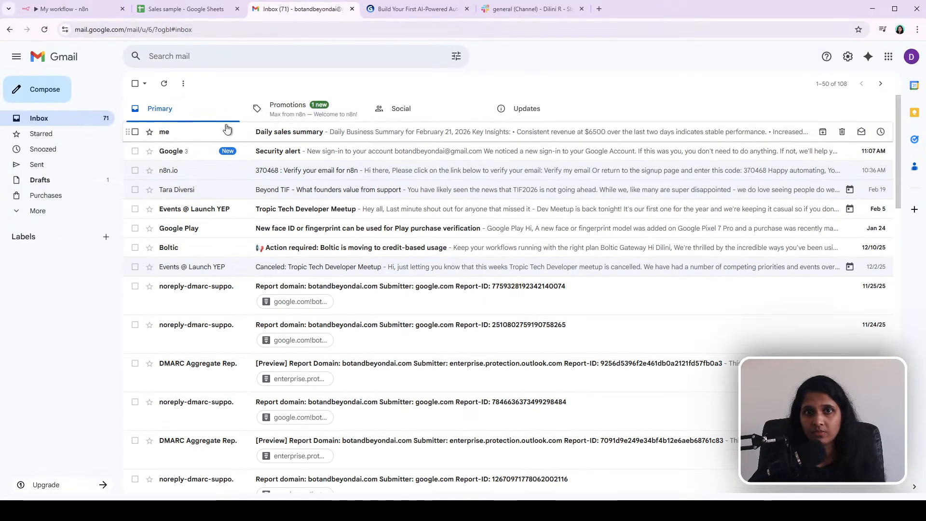
click(263, 131)
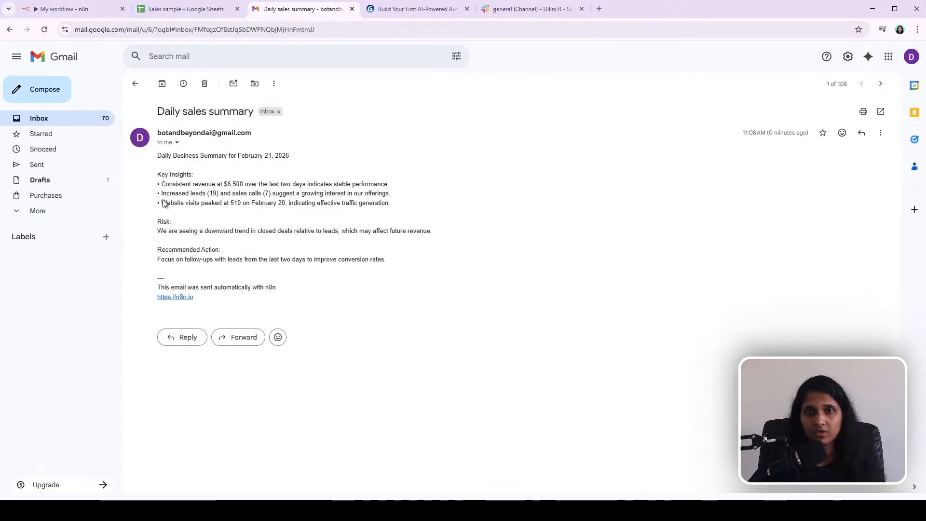
drag(229, 309, 142, 182)
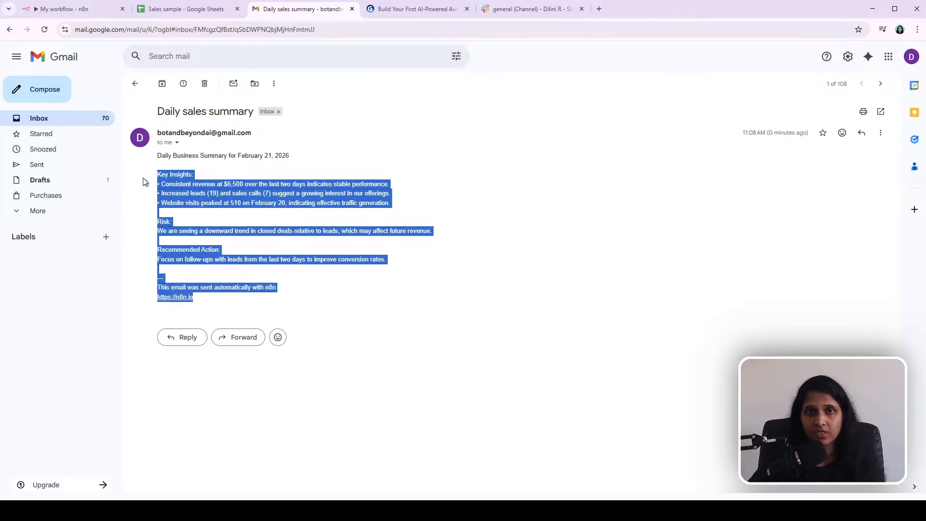
click(210, 193)
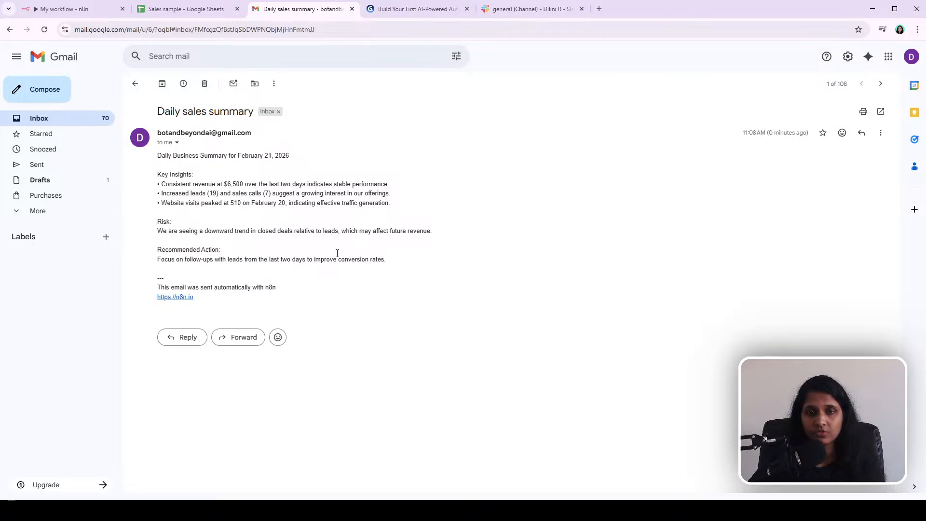
Step: Back in the Gmail node, add the Append n8n Attribution option, switch it off, and close the node
click(73, 8)
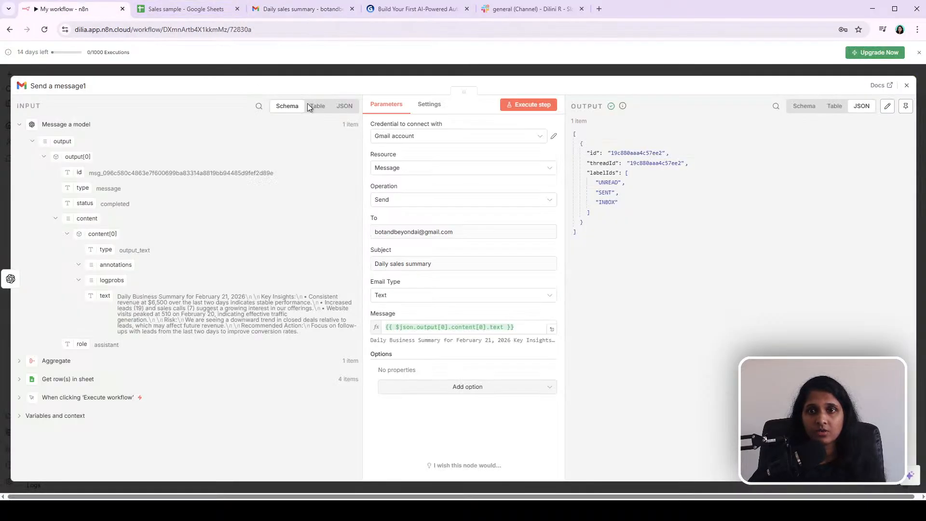
click(466, 389)
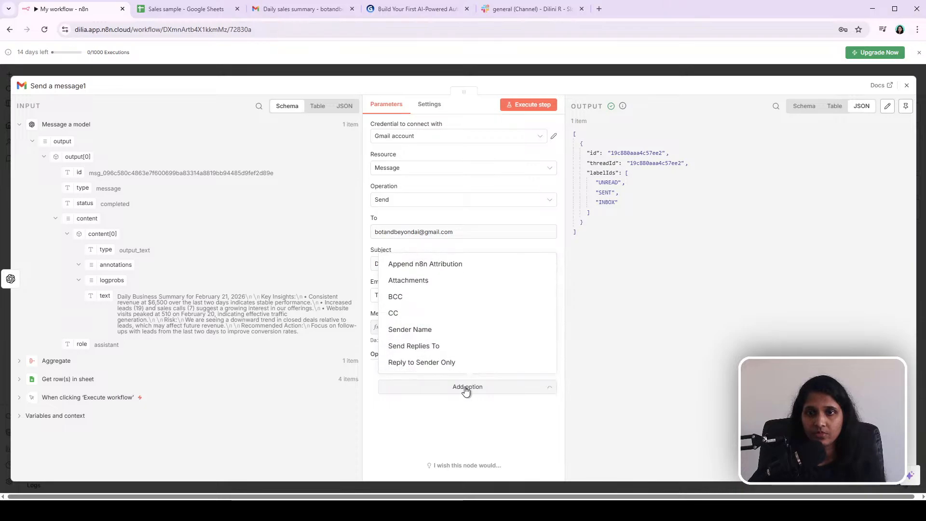
click(396, 265)
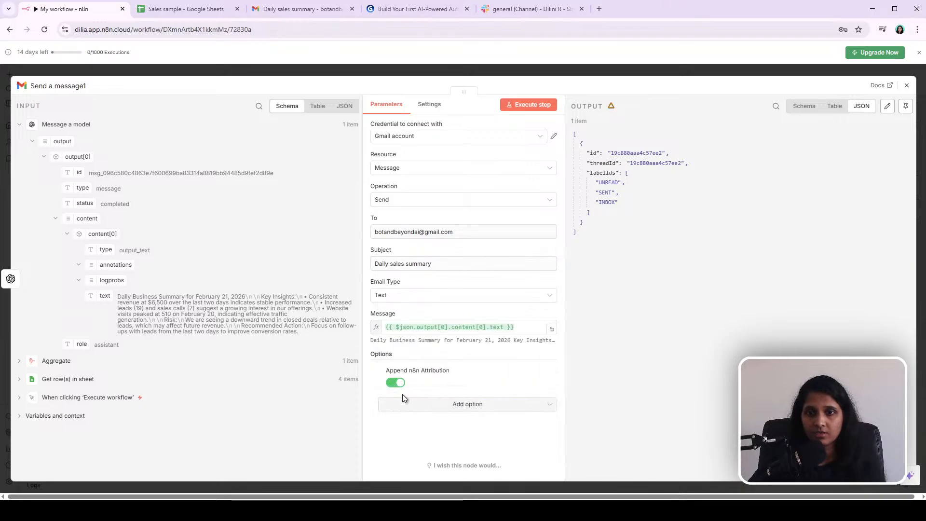
click(397, 382)
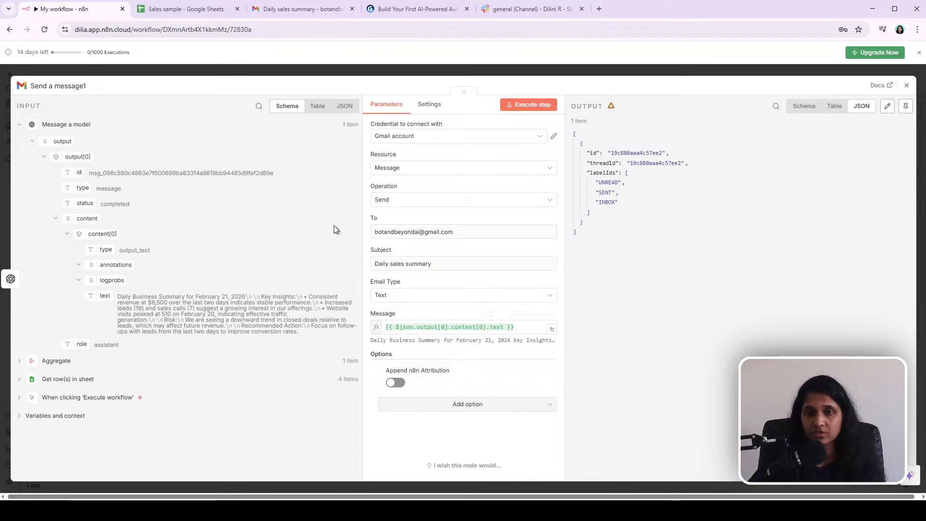
click(336, 74)
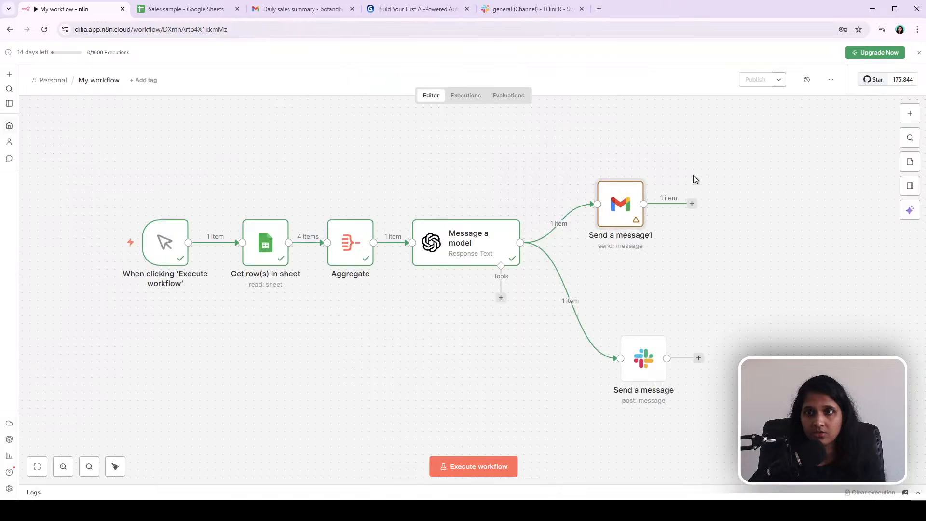
Step: Rearrange the Gmail and Slack nodes into a tidy layout branching from Message a model
drag(608, 203, 632, 204)
drag(647, 364, 651, 302)
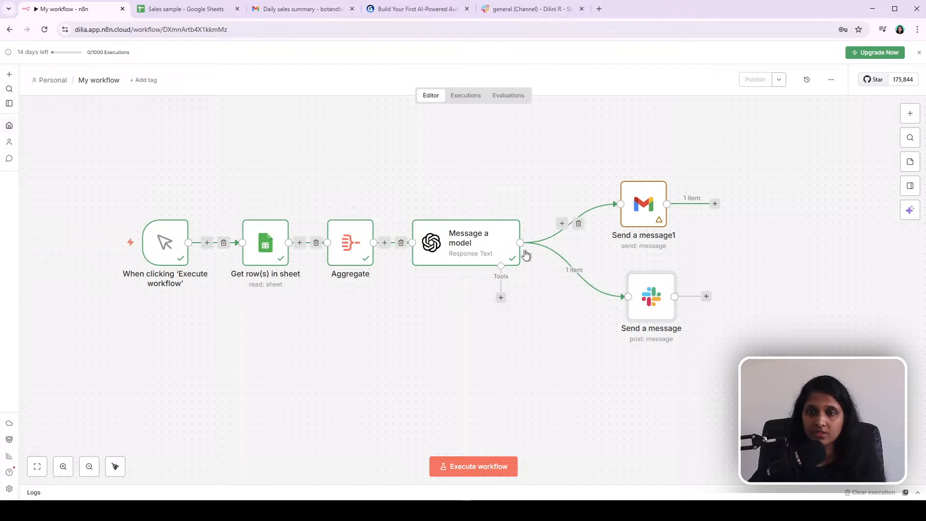
drag(595, 124, 766, 254)
drag(594, 253, 731, 372)
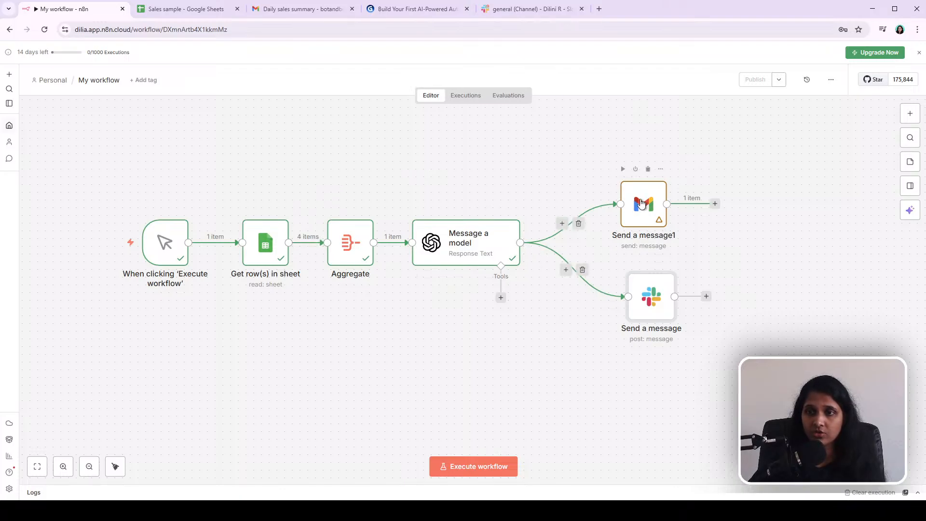
mouse_move(645, 209)
mouse_down()
mouse_move(660, 208)
mouse_move(651, 209)
mouse_up()
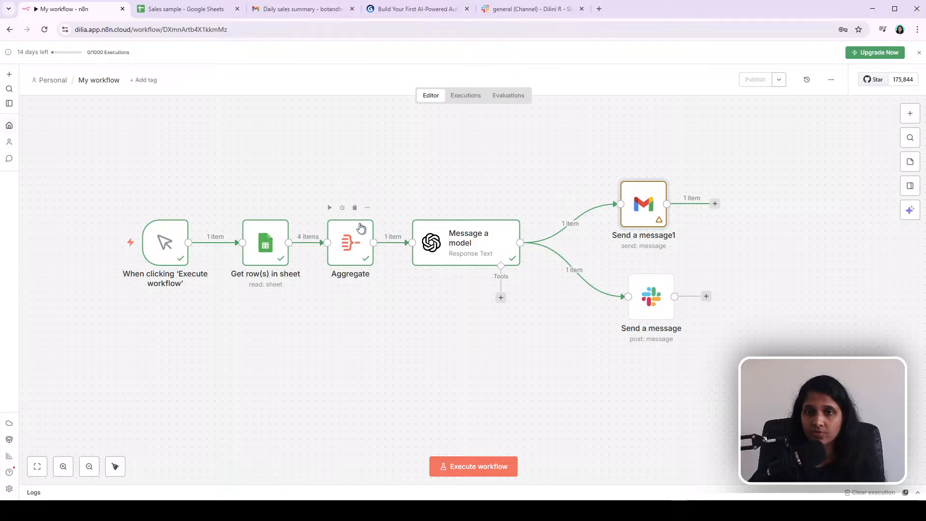
click(469, 256)
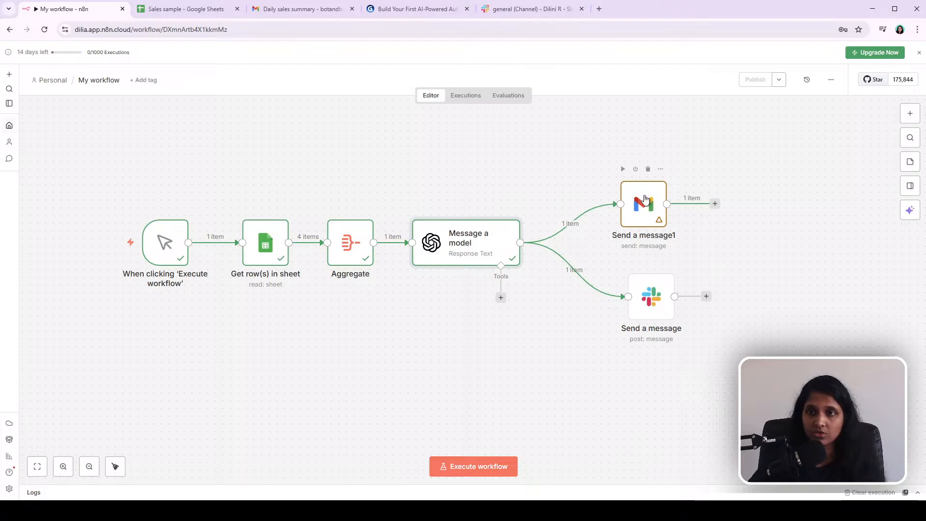
drag(656, 312, 649, 320)
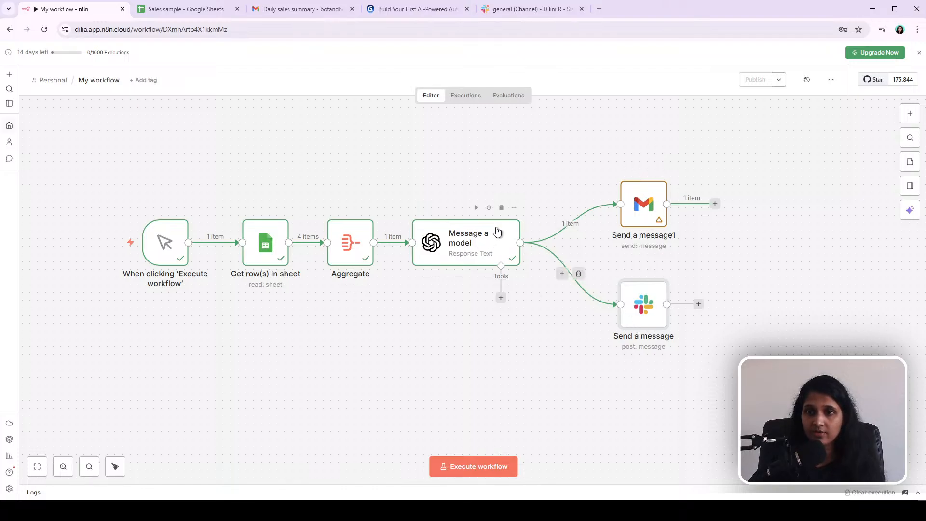
drag(388, 155, 570, 363)
drag(392, 168, 562, 382)
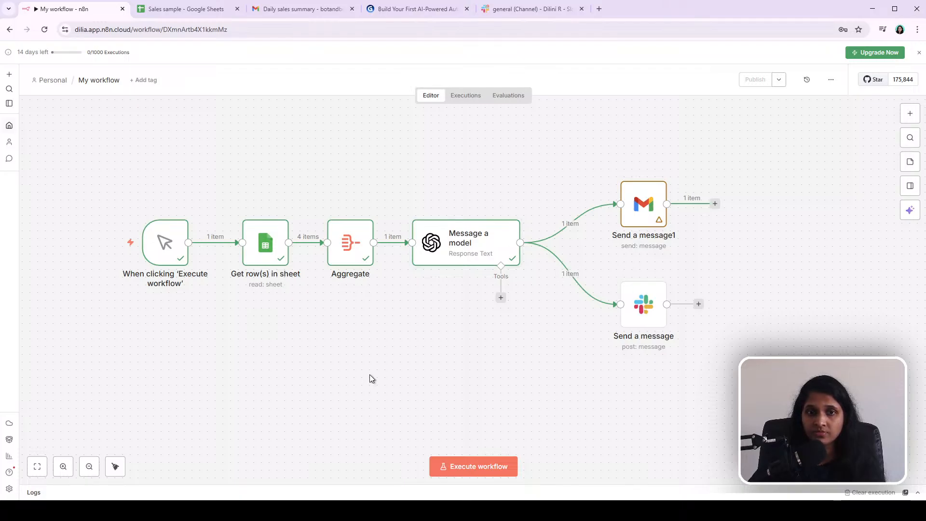
drag(72, 112, 772, 402)
click(772, 402)
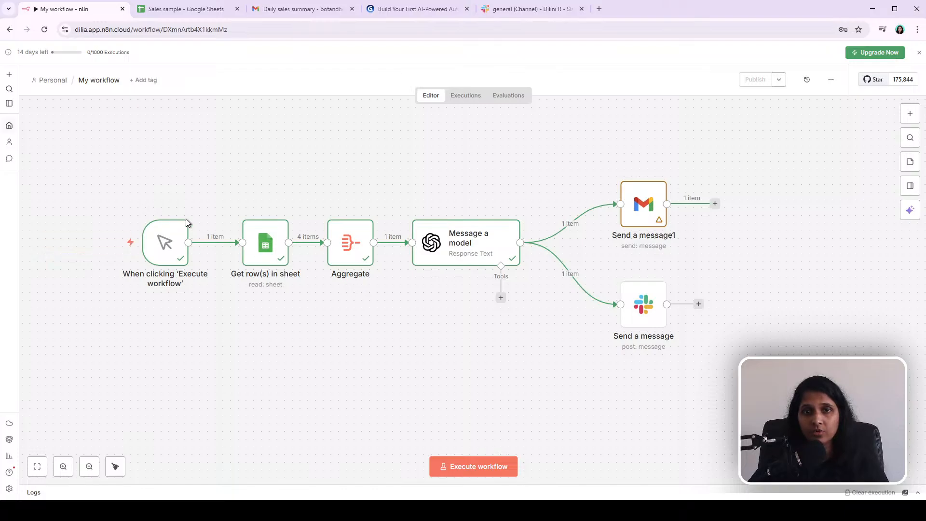
Step: Replace the manual trigger with an On a schedule trigger using a Days trigger interval
click(170, 209)
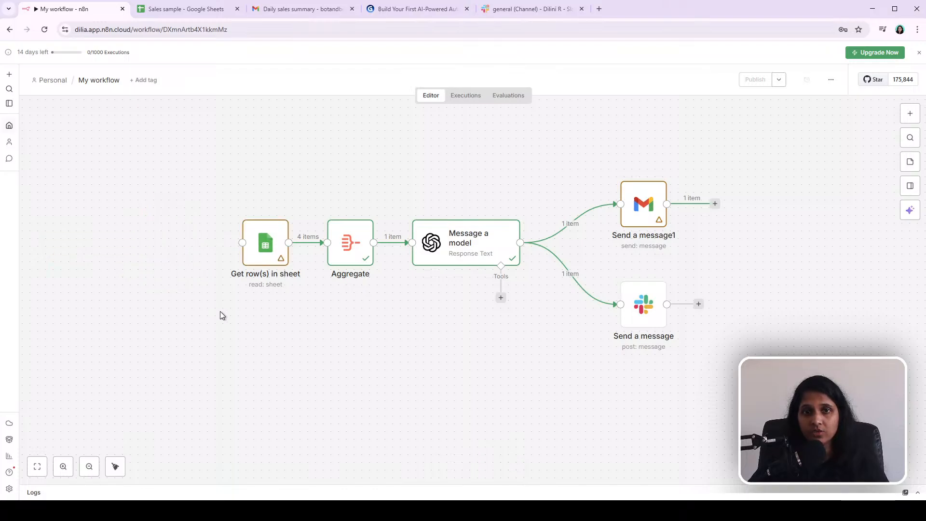
click(911, 113)
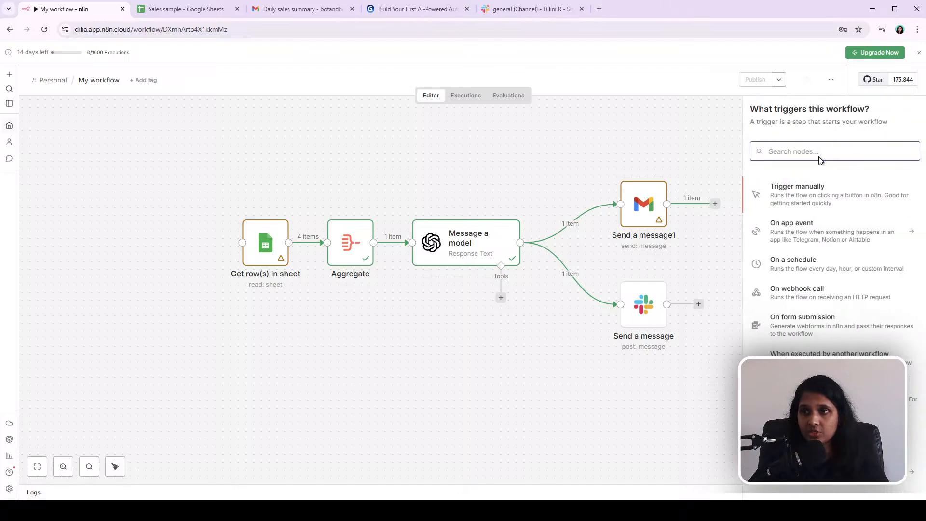
click(817, 274)
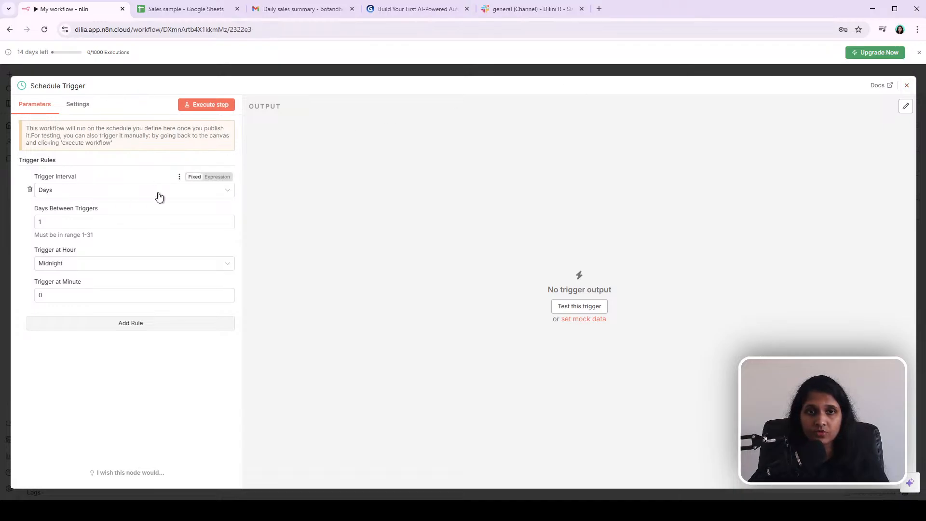
click(230, 194)
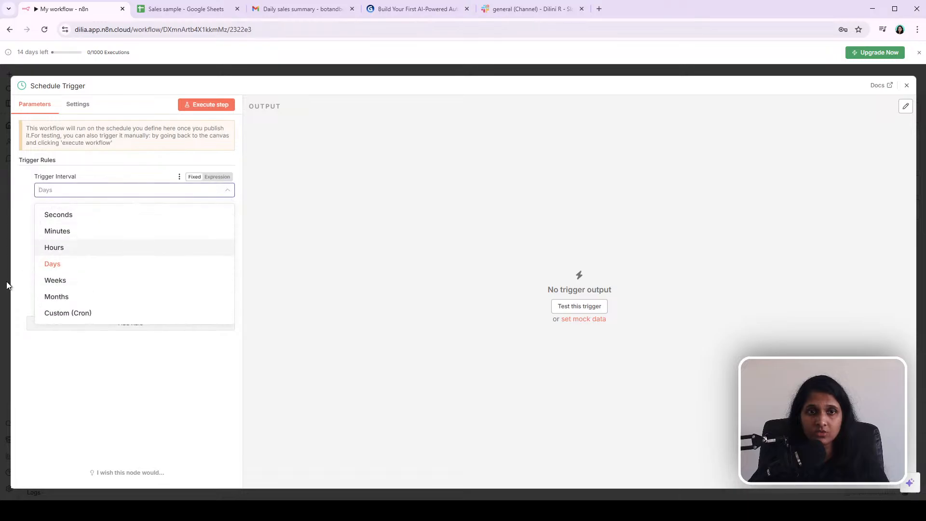
click(50, 266)
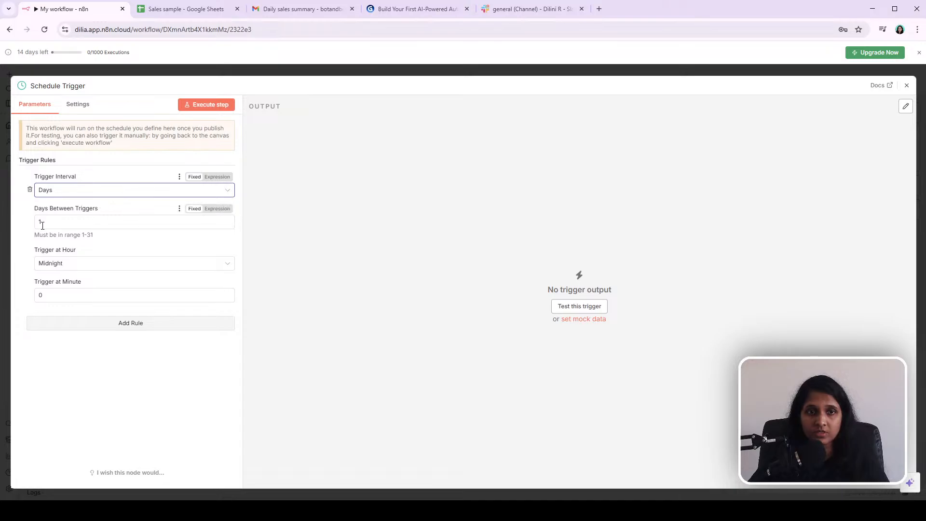
Step: Set the schedule trigger to fire at 7am and close the node
click(84, 266)
scroll(130, 365, down, 1)
click(51, 357)
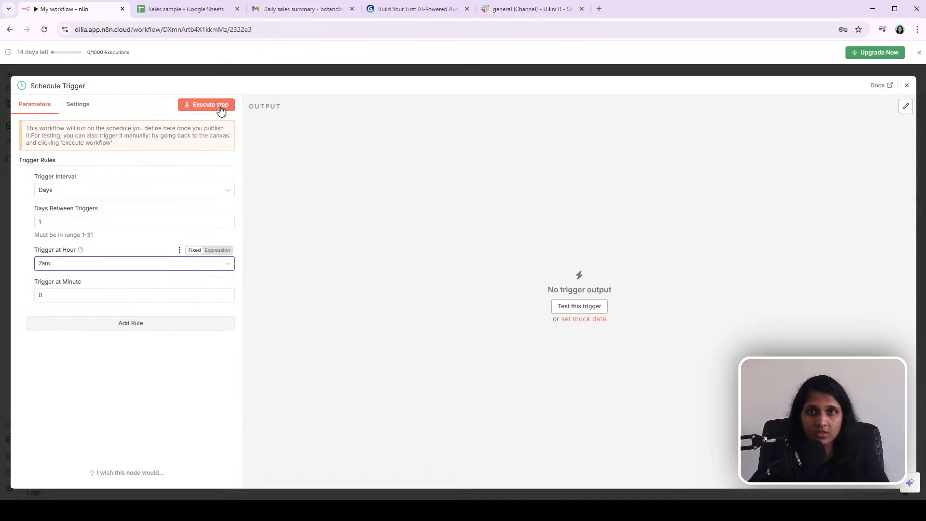
click(273, 73)
Step: Publish the workflow under the default version name and dismiss the confirmation and production checklist
drag(450, 304, 152, 245)
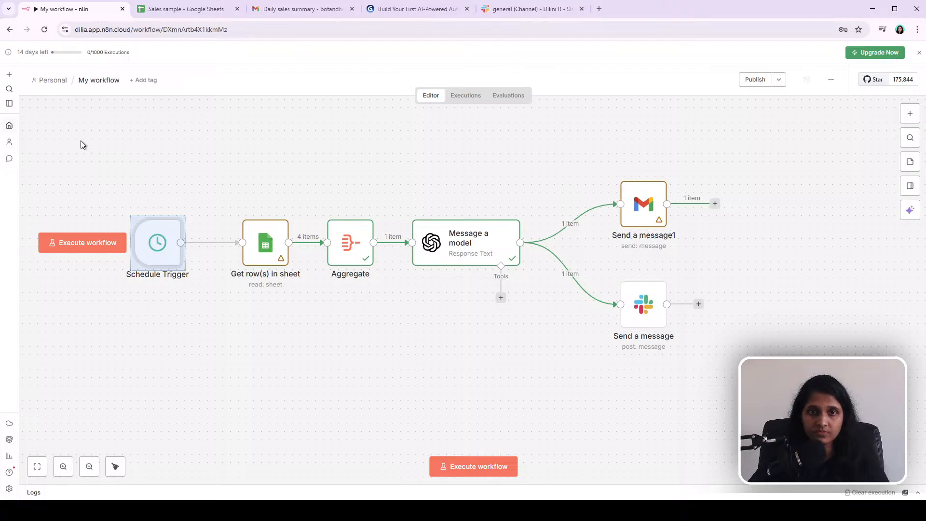
click(173, 164)
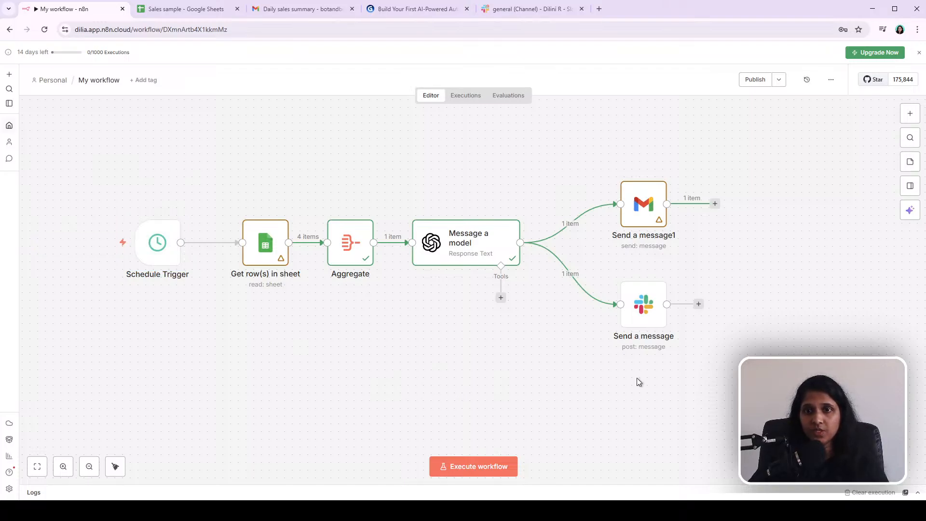
drag(164, 170, 787, 400)
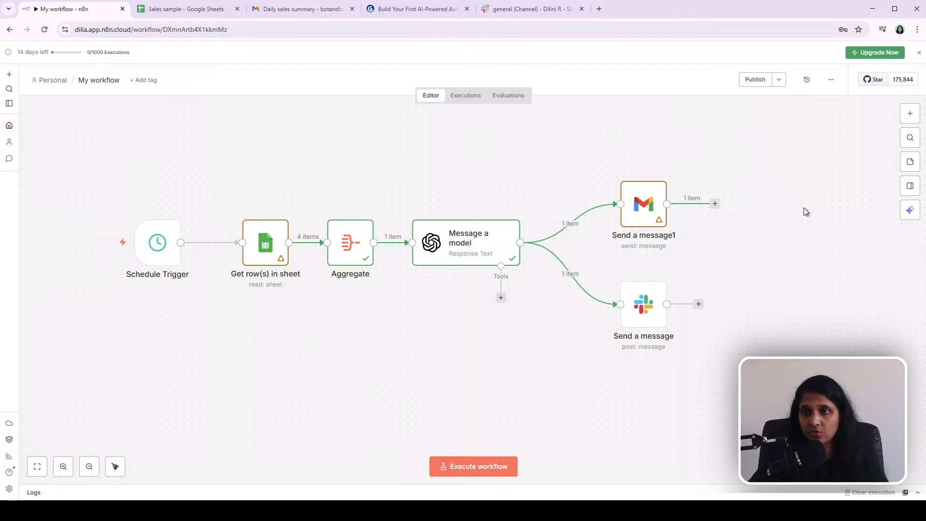
click(780, 82)
click(844, 166)
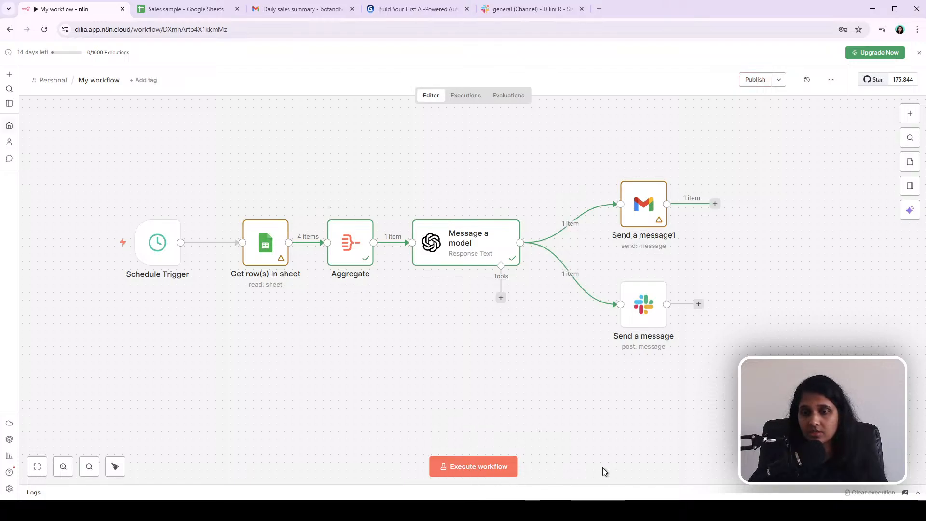
click(755, 80)
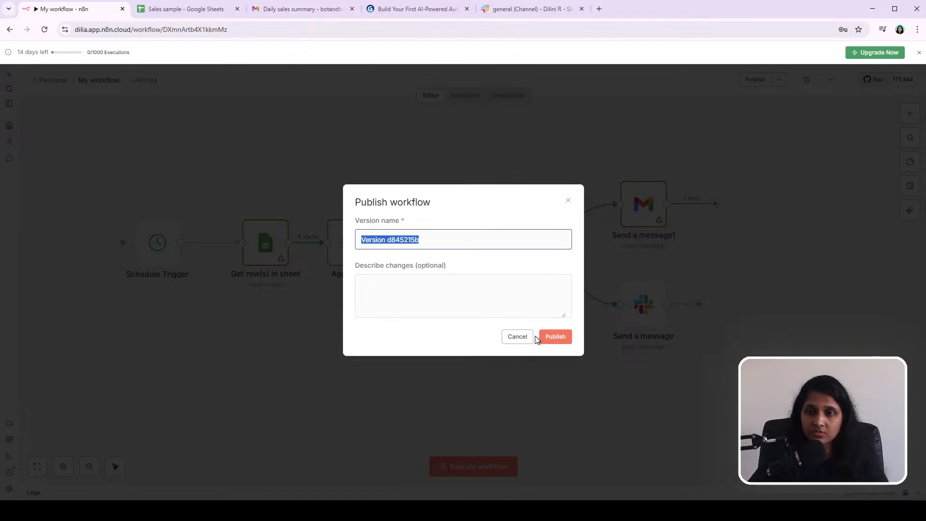
click(556, 336)
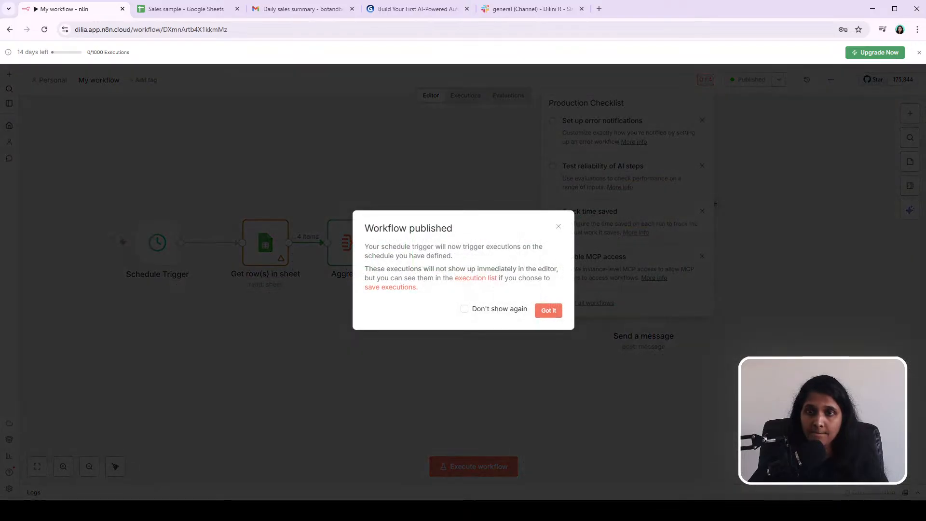
click(550, 312)
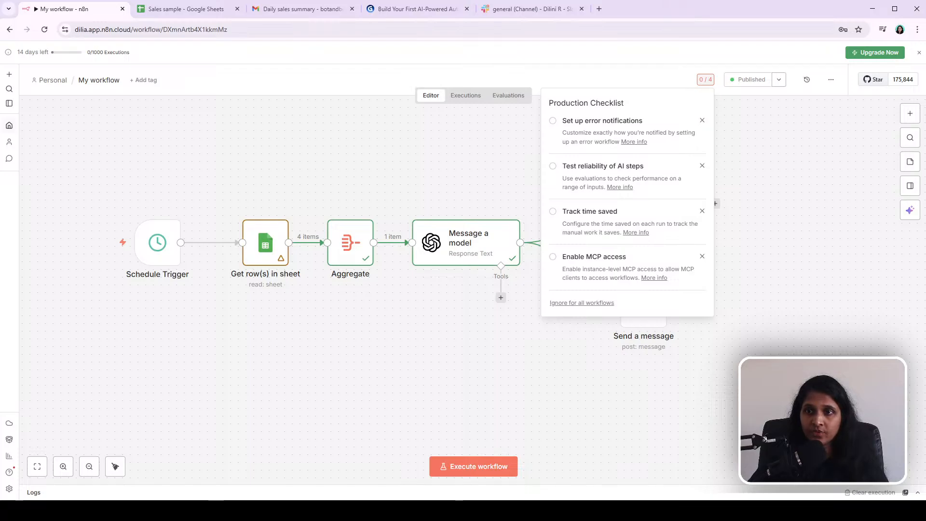
key(Escape)
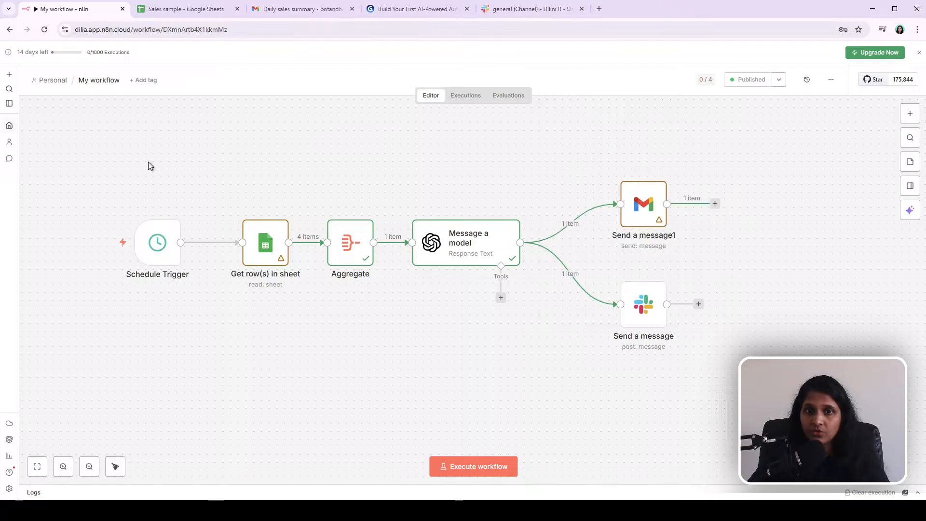
Step: Open the Schedule Trigger node and review its parameters and settings
drag(92, 112, 823, 440)
click(210, 335)
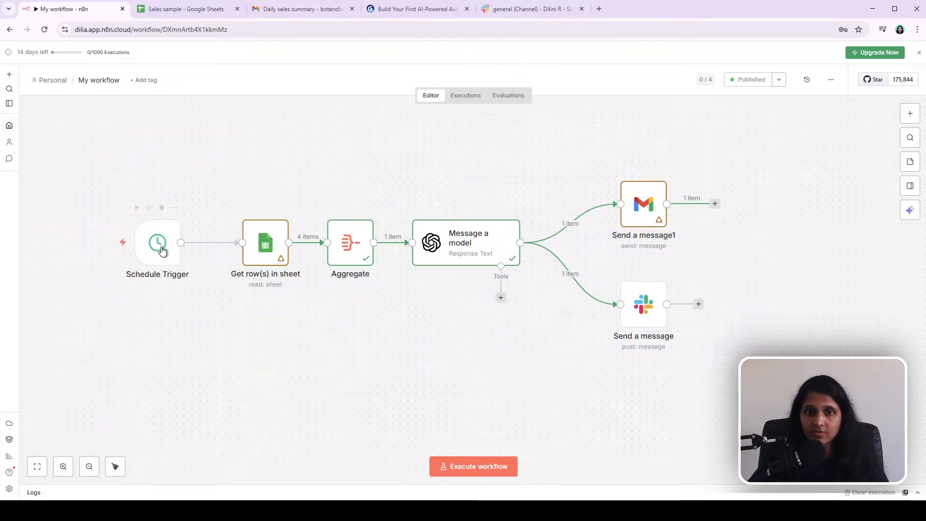
double_click(162, 251)
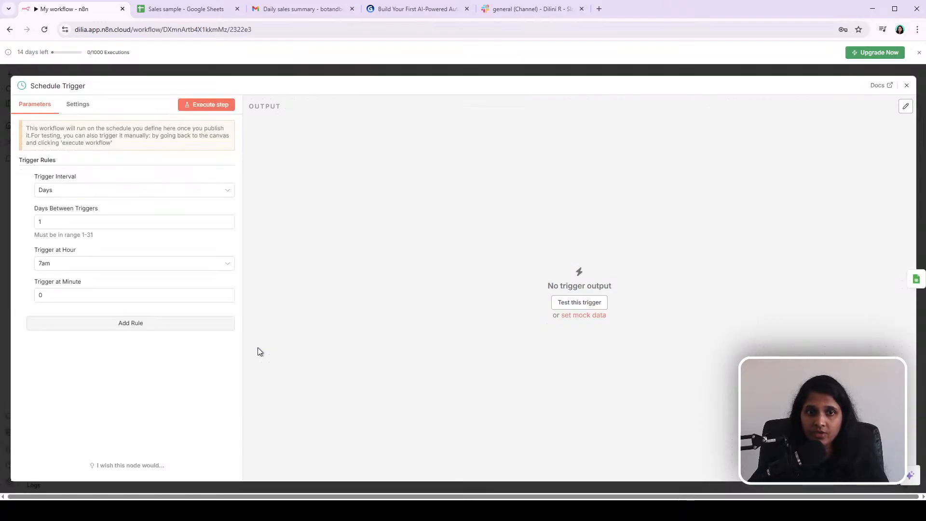
click(82, 107)
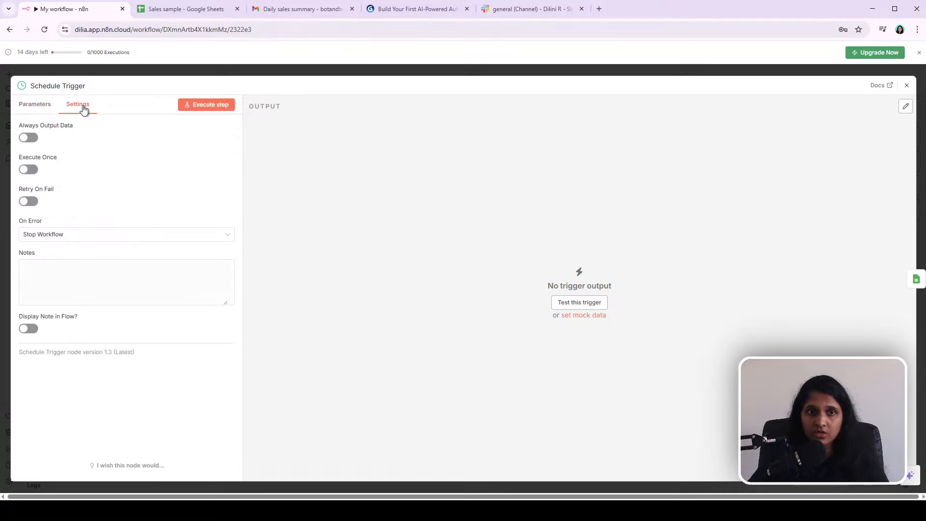
click(244, 73)
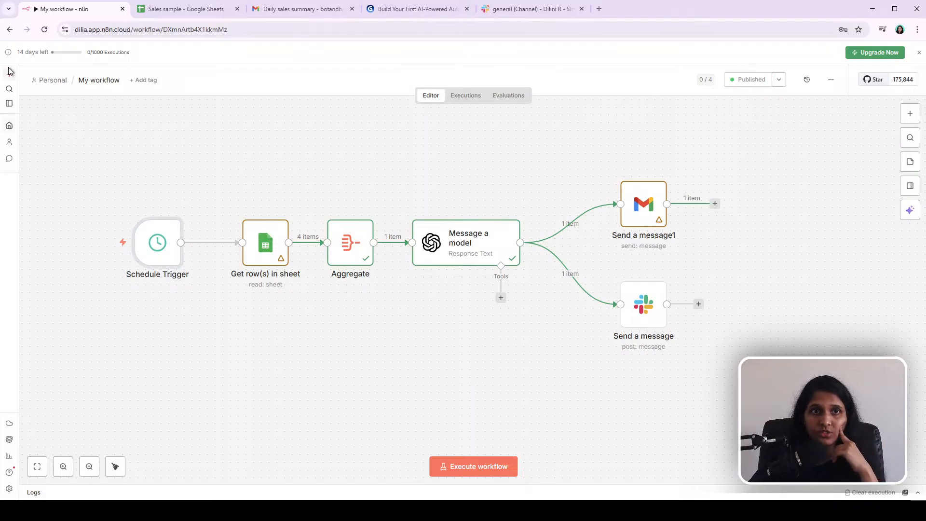
Step: Go to the workflows overview with the sidebar expanded
click(10, 126)
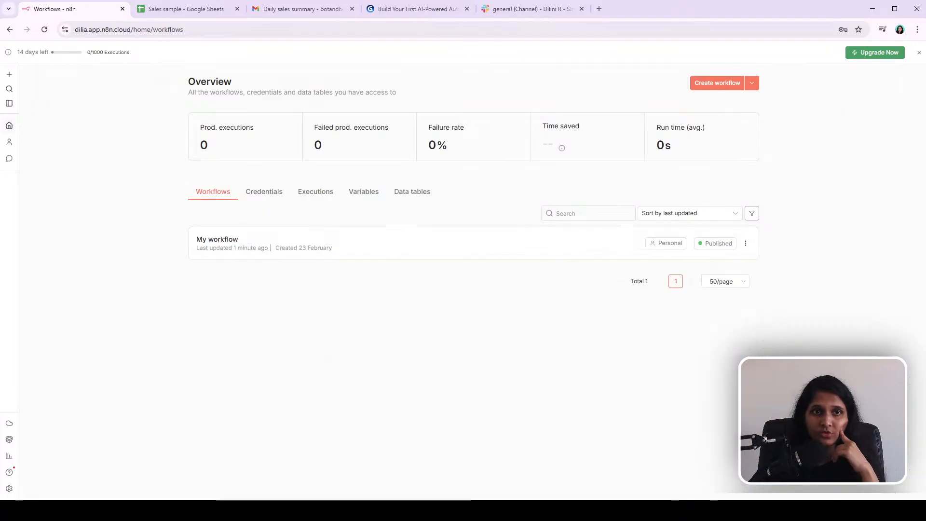
drag(19, 124, 87, 135)
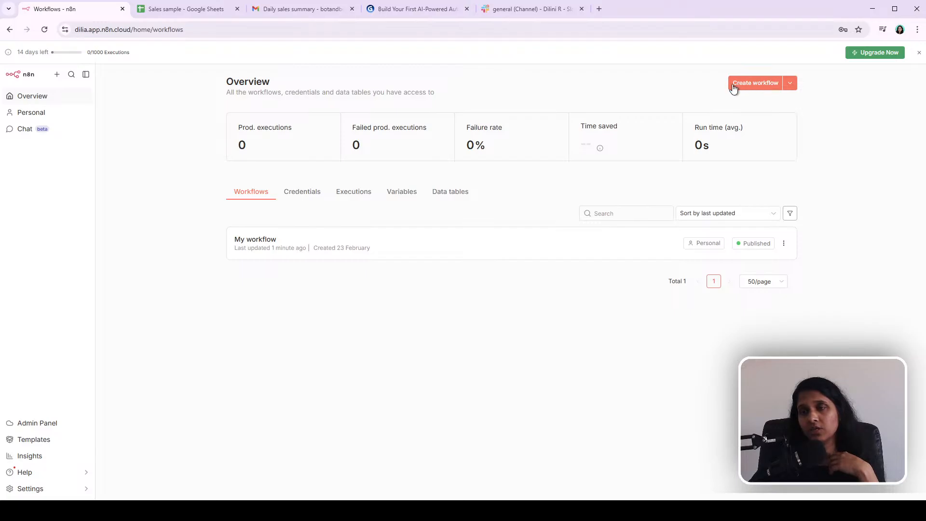
click(764, 85)
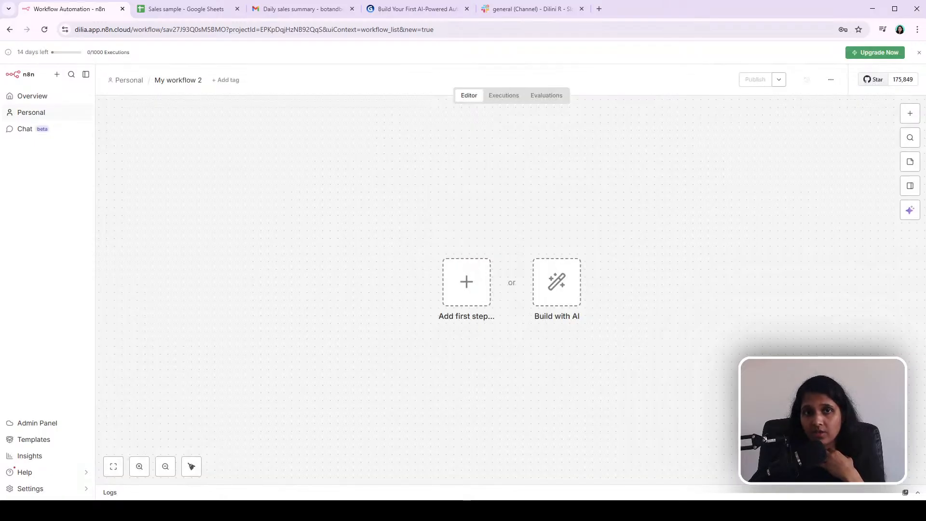
click(32, 95)
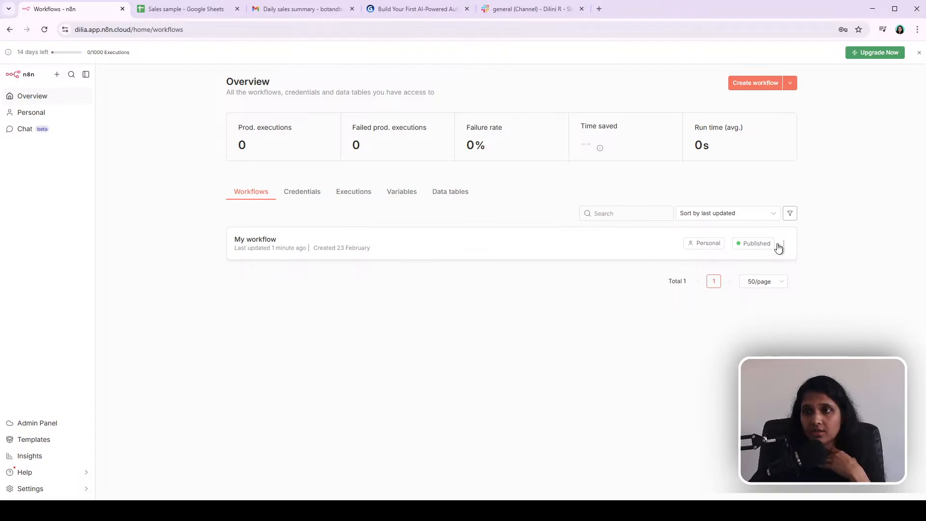
click(440, 246)
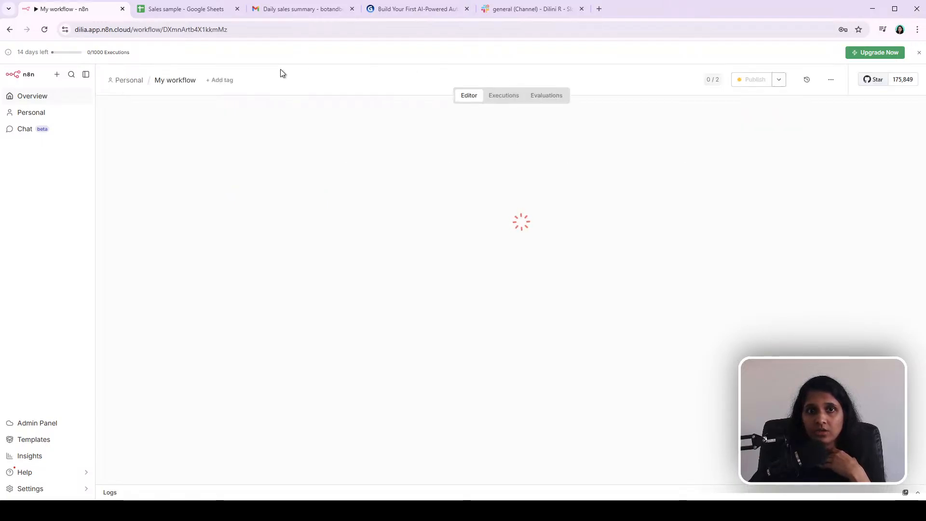
click(222, 81)
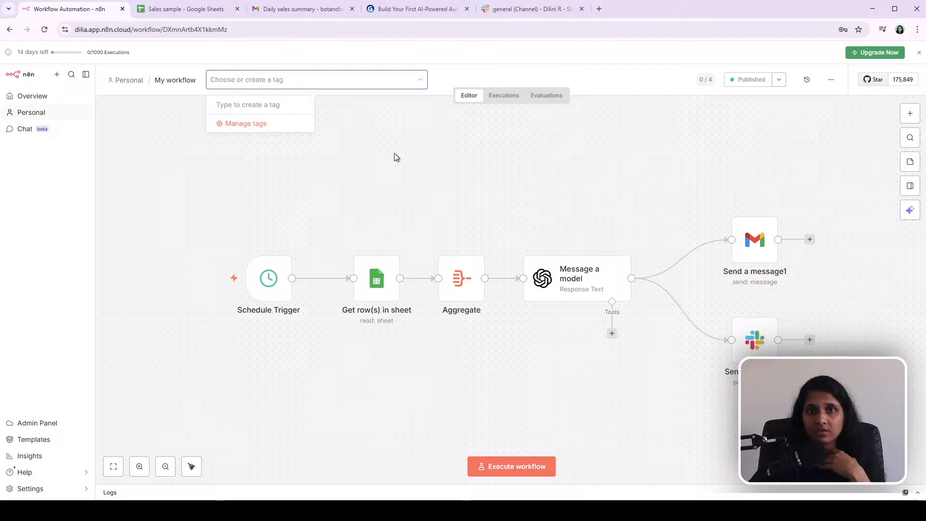
click(363, 193)
Step: Review the saved credentials listed on the overview page
click(30, 97)
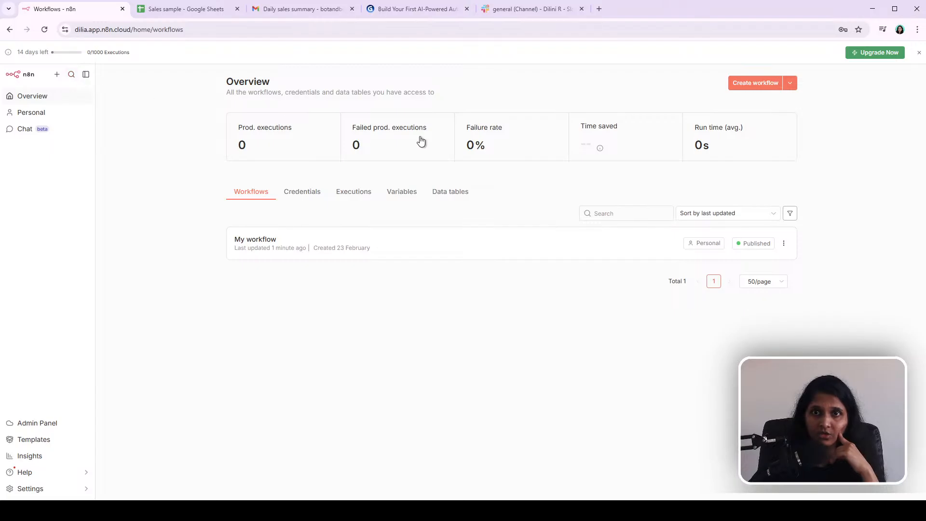
click(316, 199)
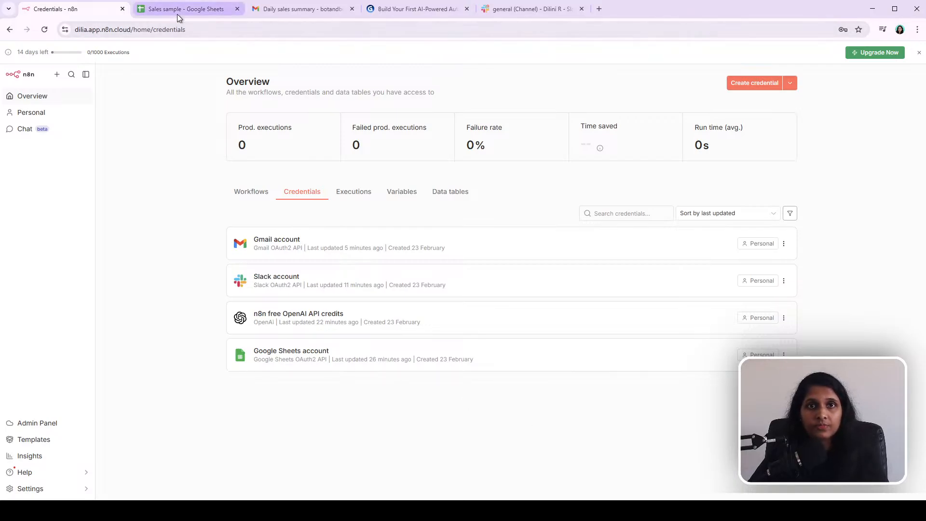
click(36, 98)
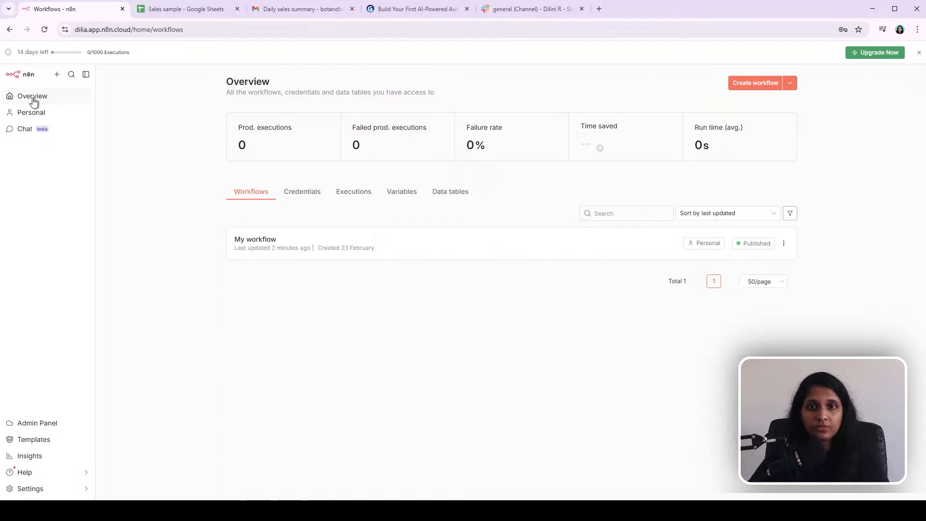
Step: Open My workflow and download it as a JSON file
click(283, 249)
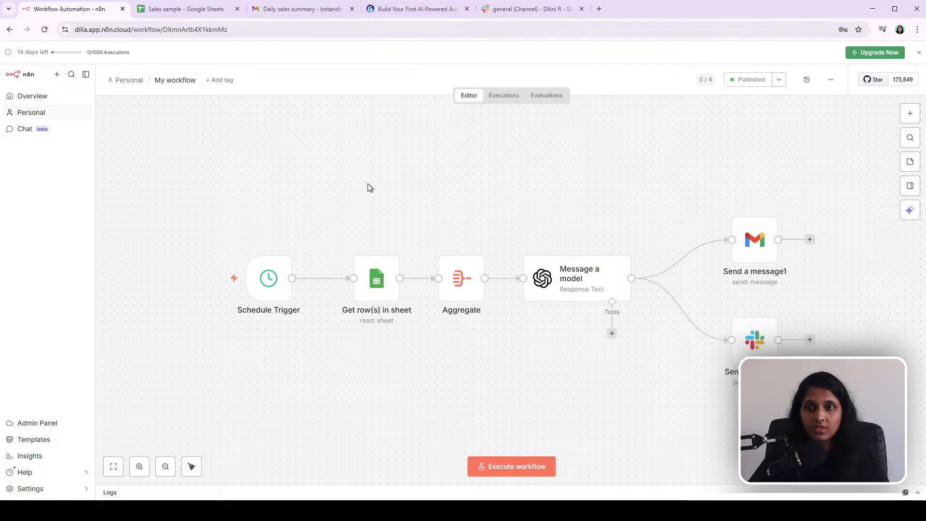
drag(145, 153, 853, 417)
click(262, 144)
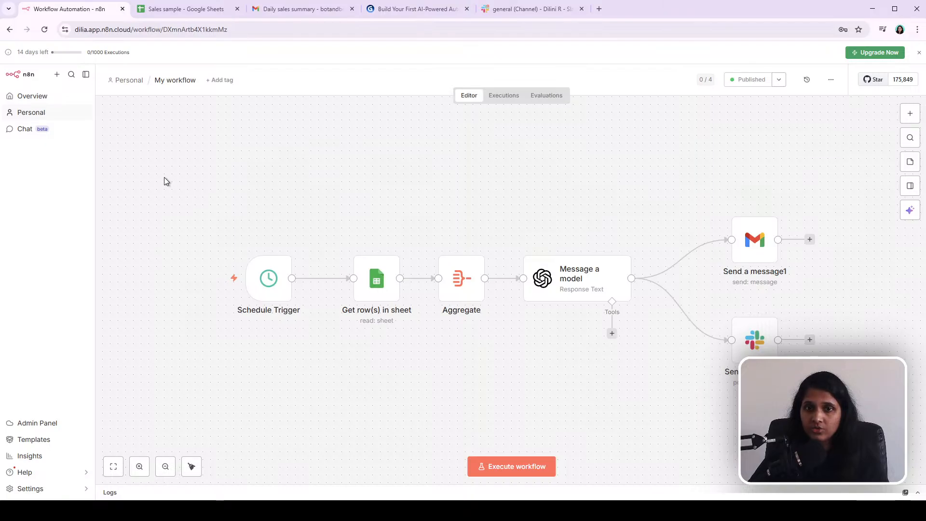
drag(165, 147, 836, 175)
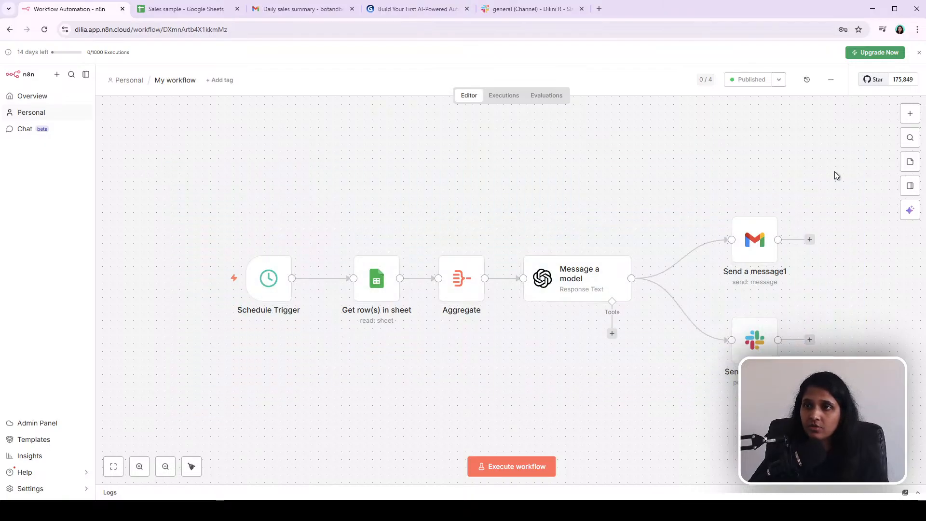
click(829, 84)
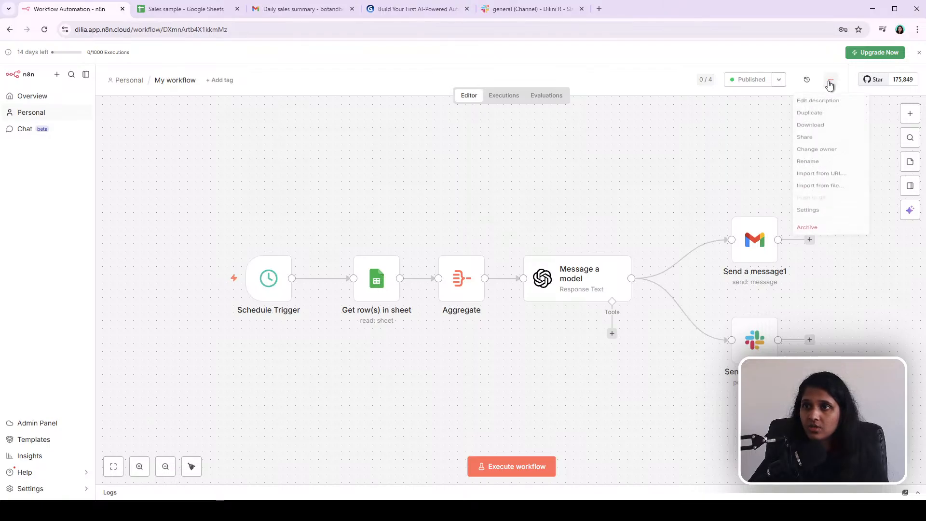
click(821, 130)
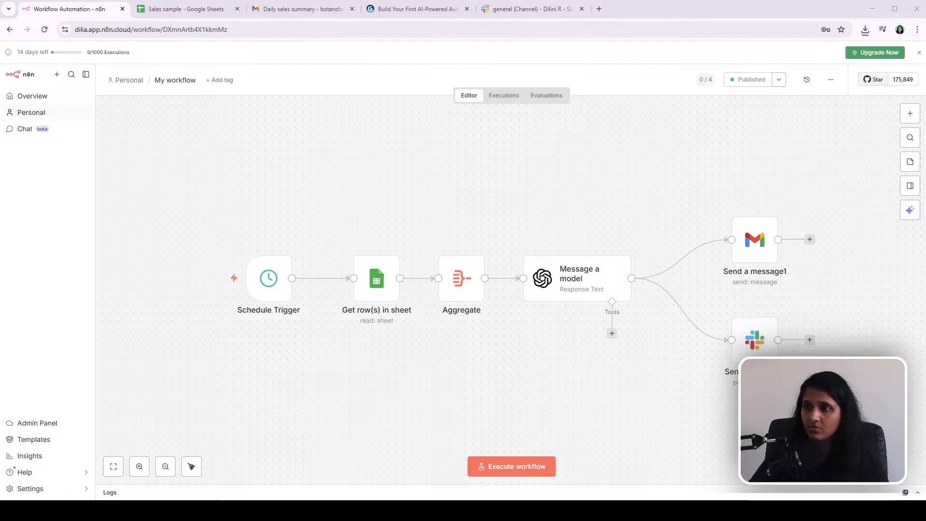
Step: Switch to VS Code to inspect the downloaded My workflow.json, then close it
key(alt+Tab)
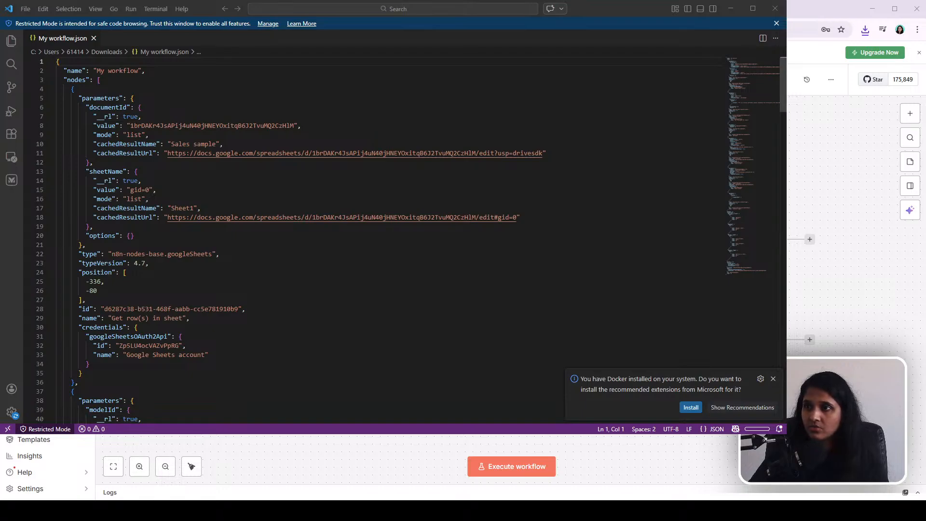
click(573, 255)
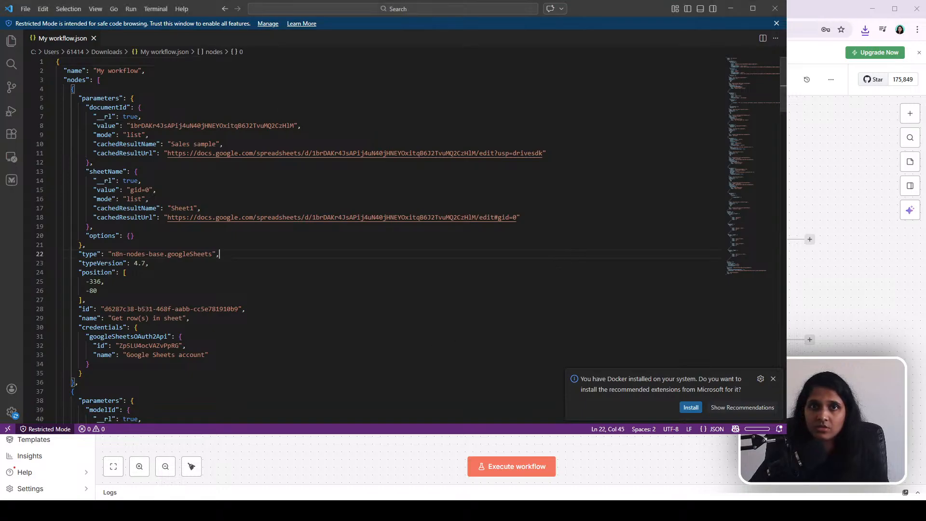
click(319, 511)
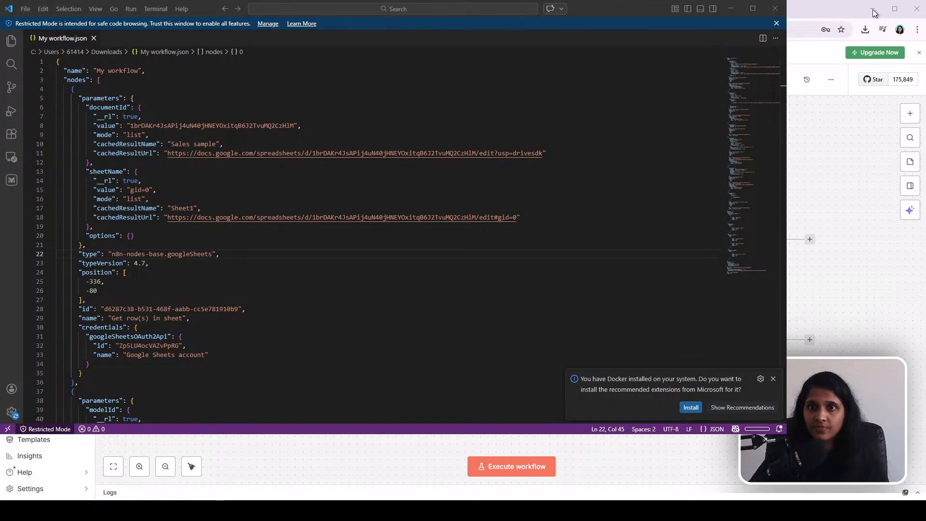
click(664, 44)
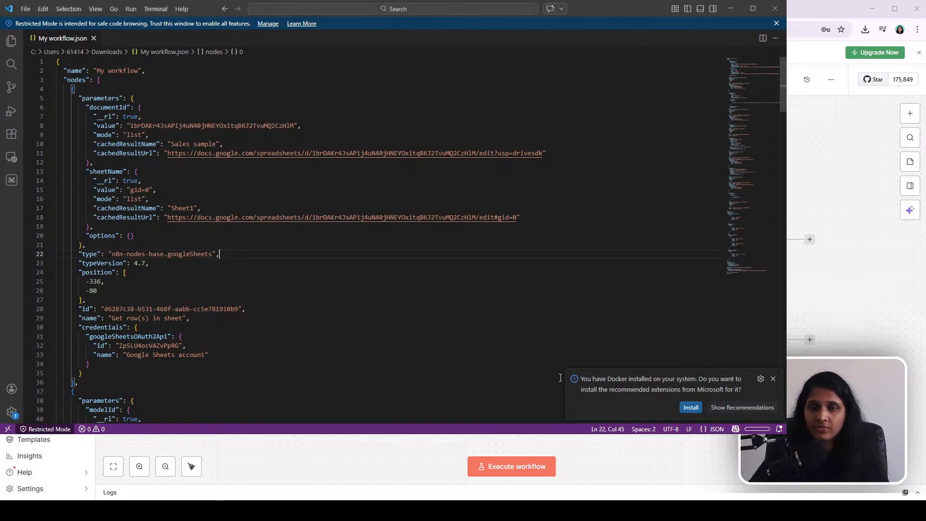
click(327, 354)
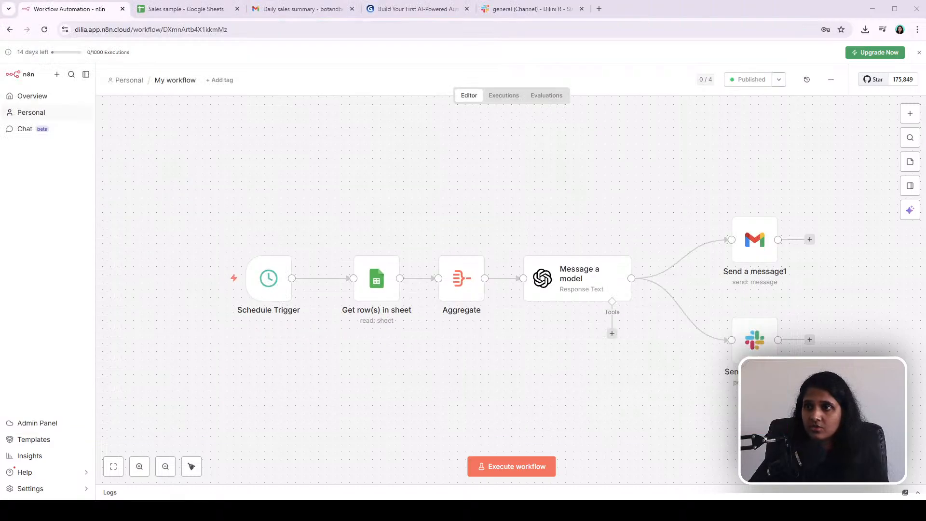
click(775, 8)
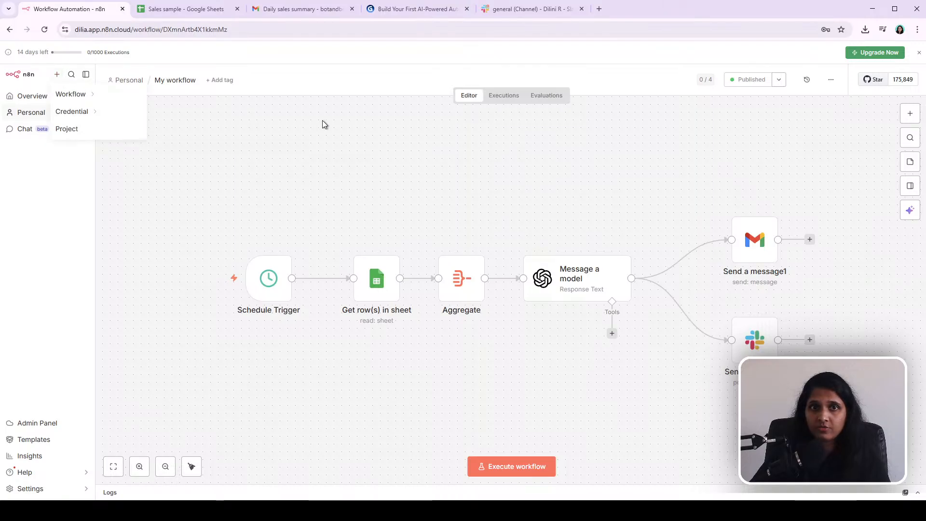
Step: Create a new blank workflow in the Personal project
mouse_move(56, 76)
mouse_move(71, 94)
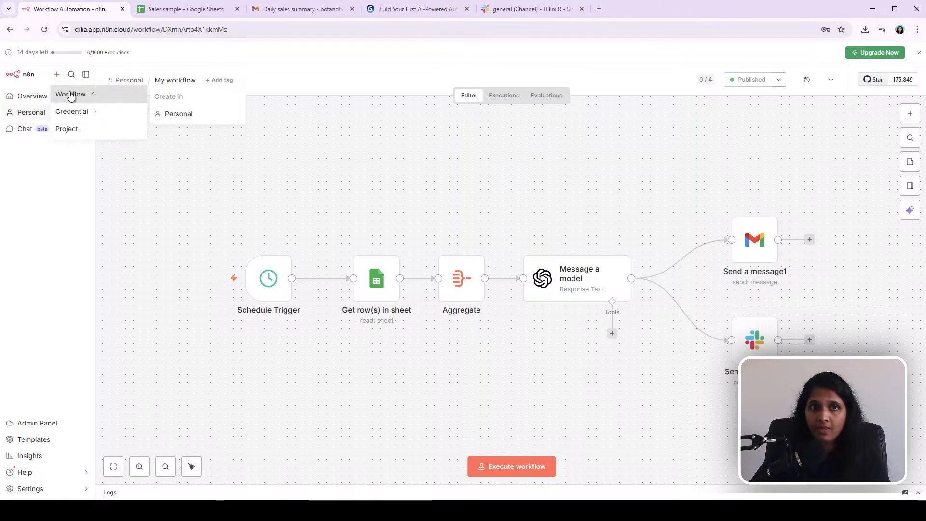
click(196, 113)
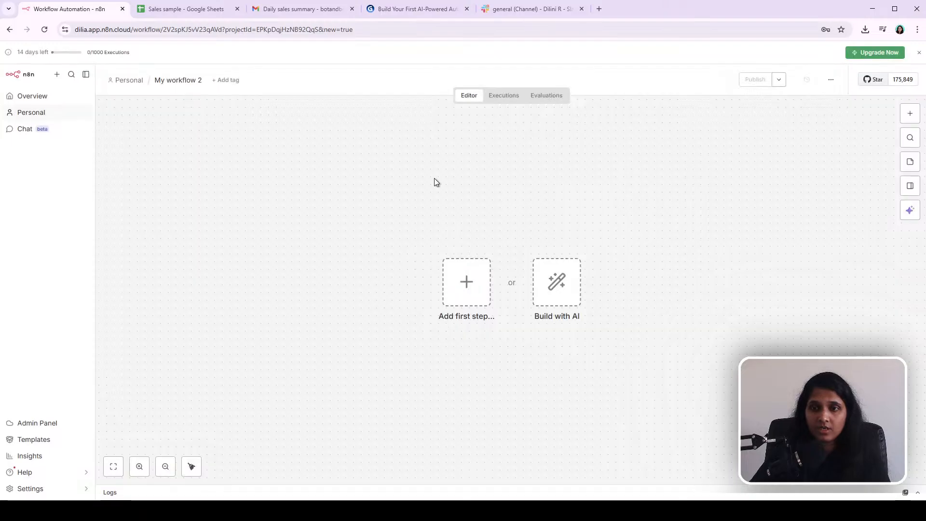
Step: Import the downloaded My workflow JSON file into the new blank workflow
drag(327, 185, 688, 390)
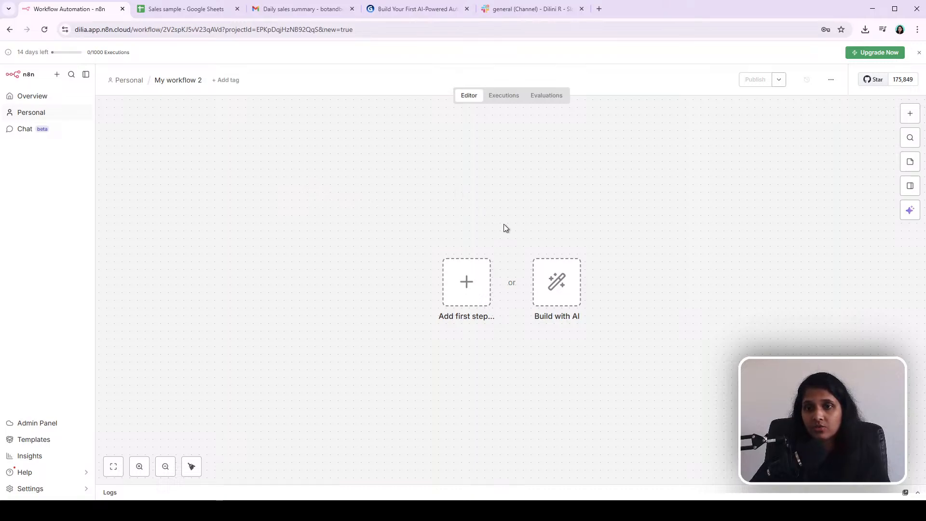
click(831, 82)
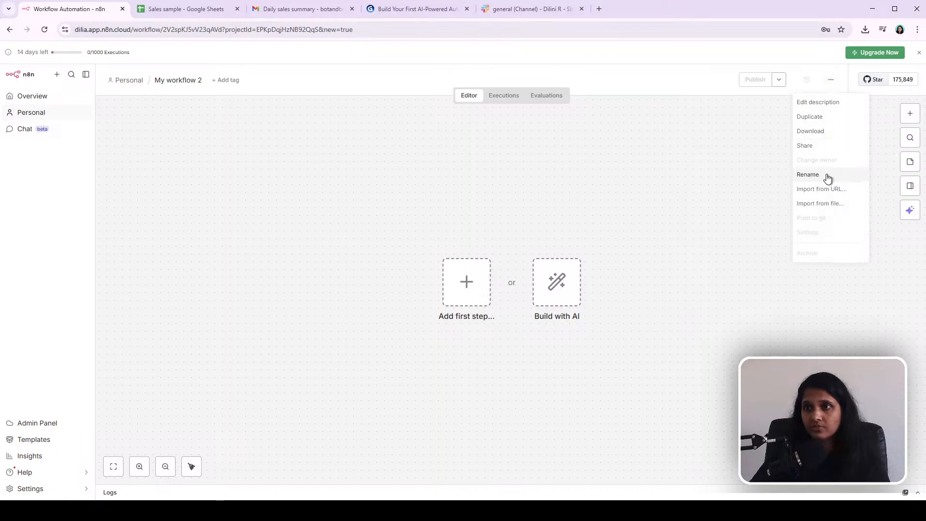
click(832, 204)
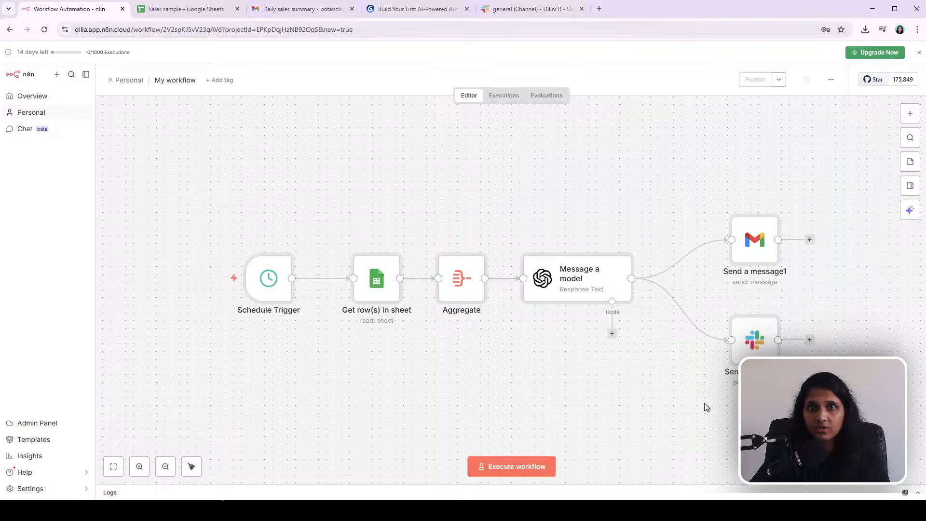
Step: Return to the Personal project and archive the newly imported My workflow copy
drag(143, 117, 886, 435)
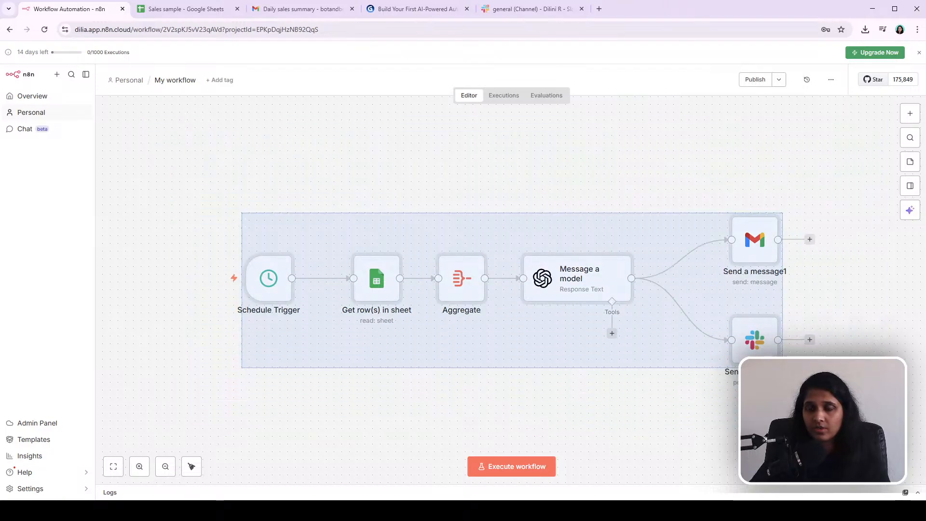
click(200, 161)
click(129, 80)
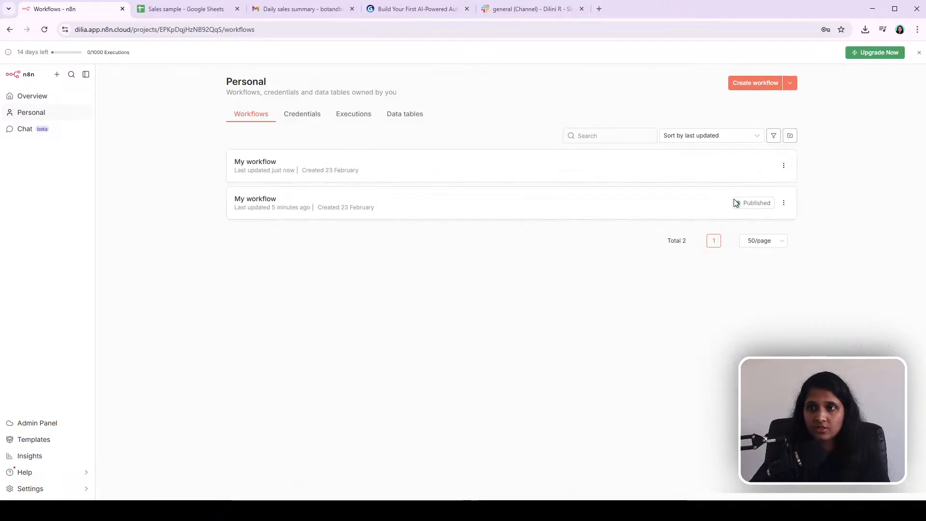
click(312, 173)
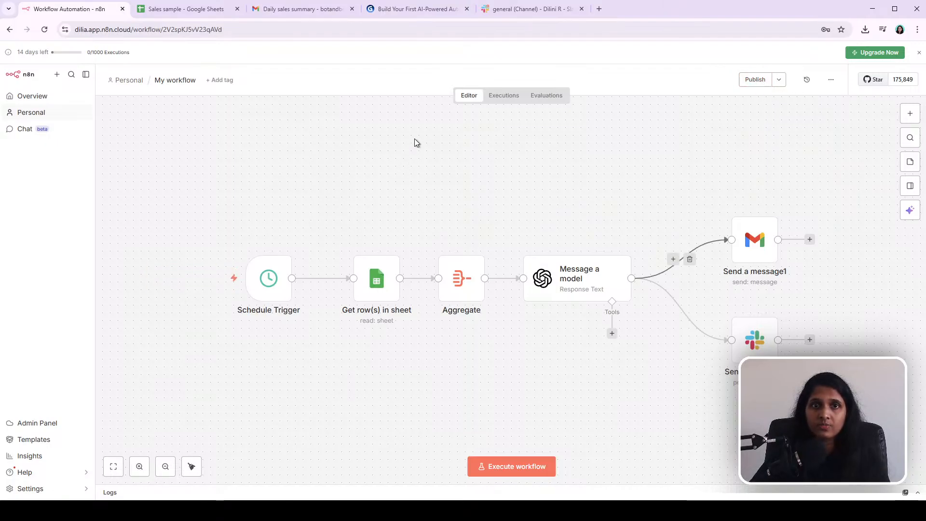
click(831, 79)
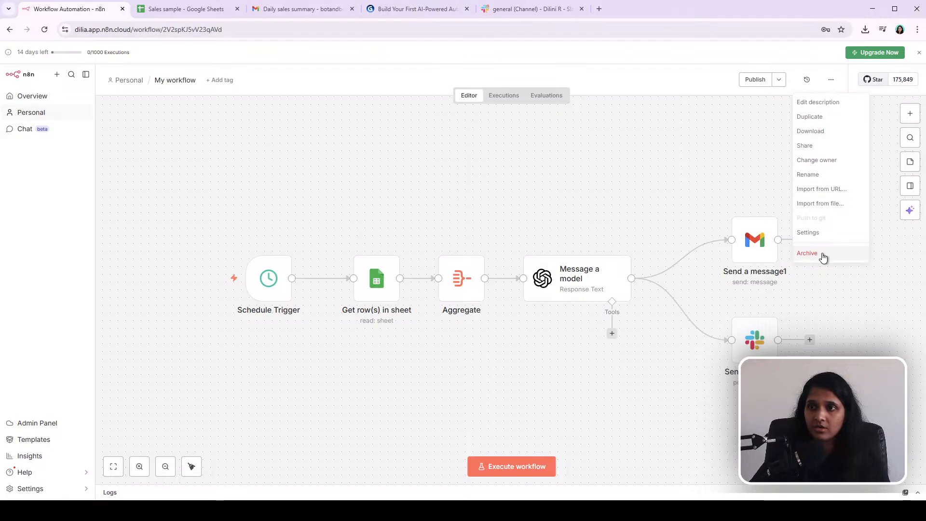
click(822, 254)
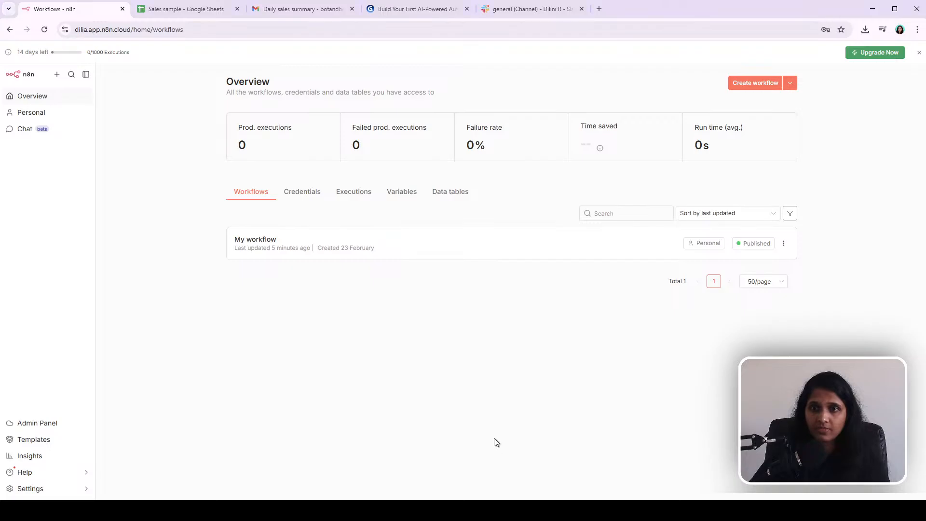
Step: Open the published My workflow and search the node panel for execu without adding a node
click(262, 241)
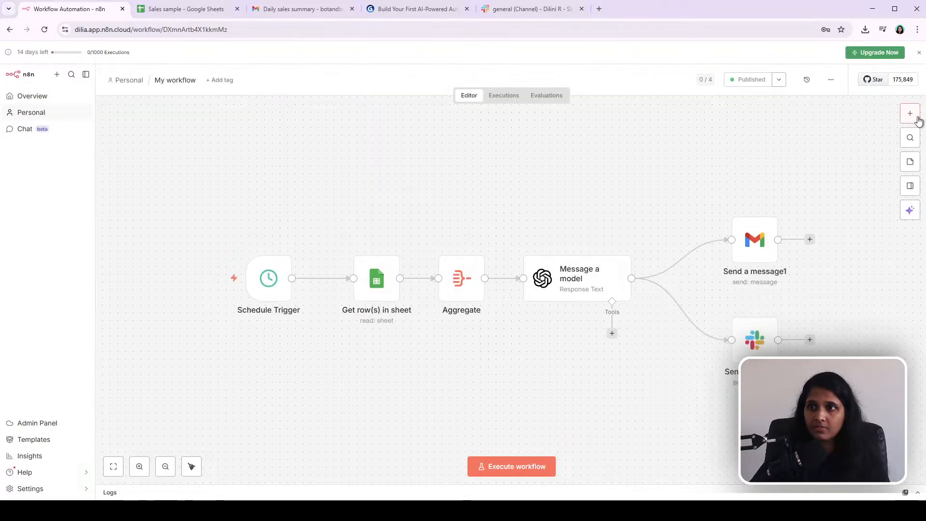
click(911, 114)
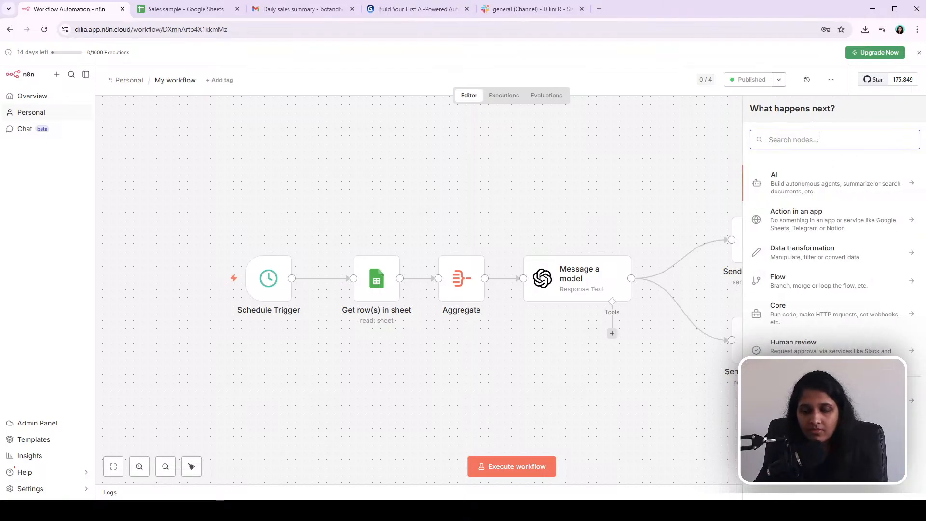
text(execu)
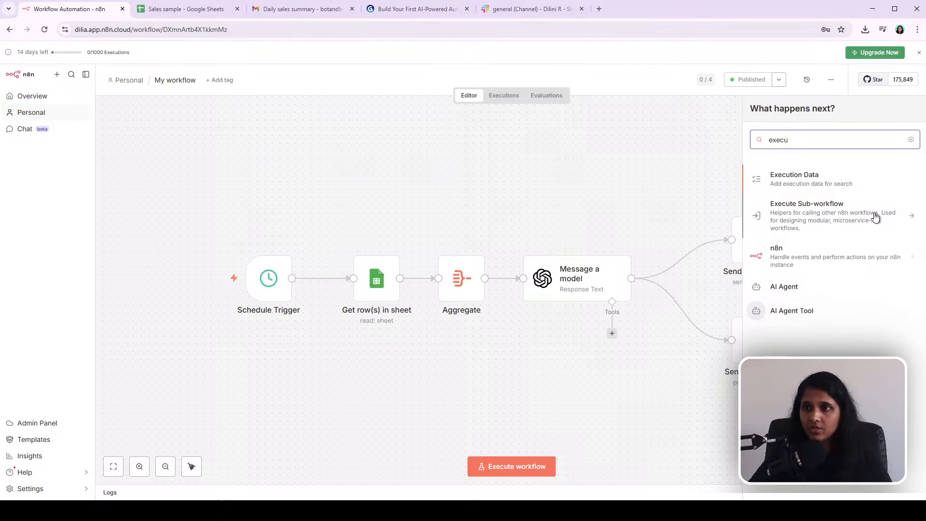
click(445, 193)
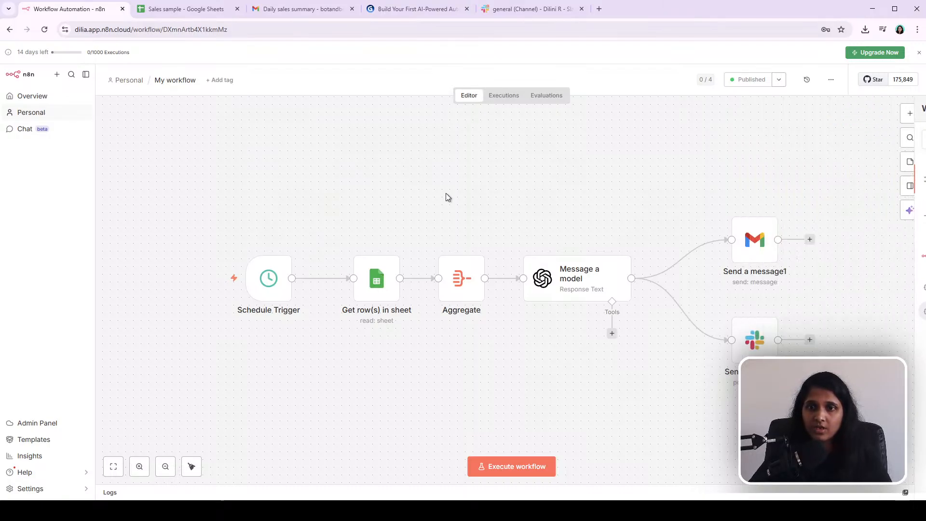